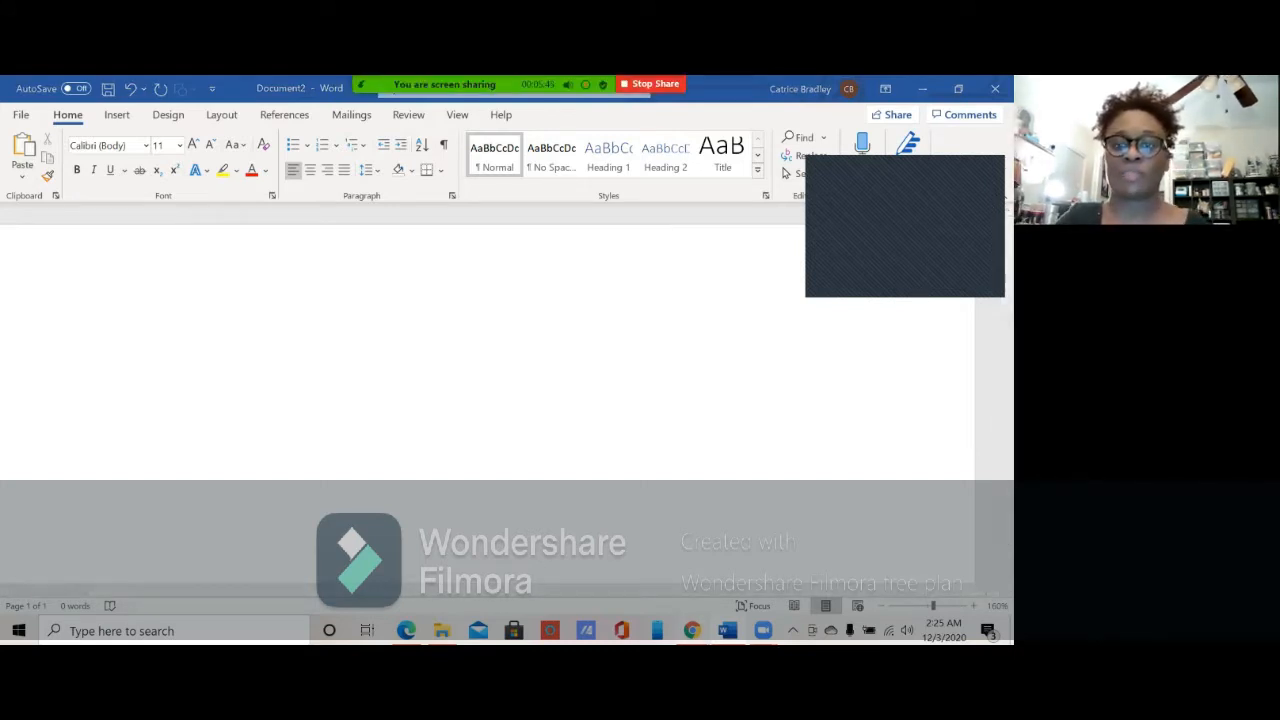
Step: Switch to Chrome and search for images matching "your wings were ready svg free"
key("alt+Tab")
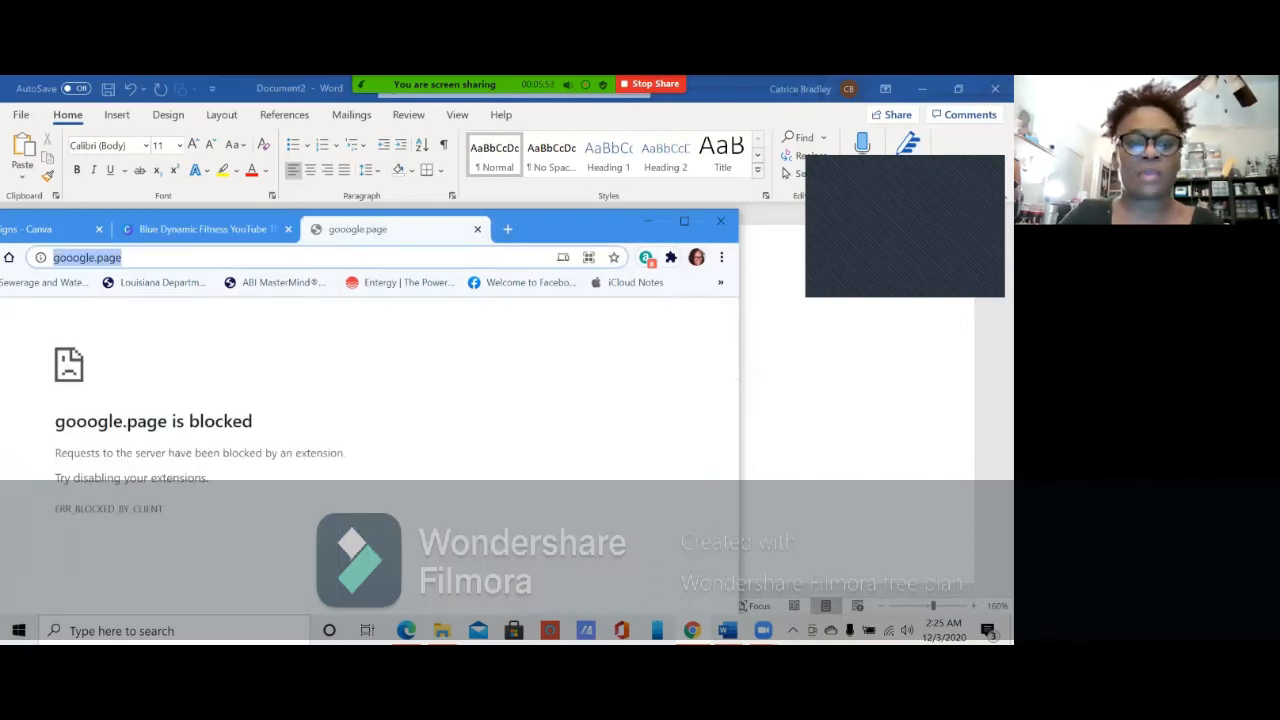
type("your")
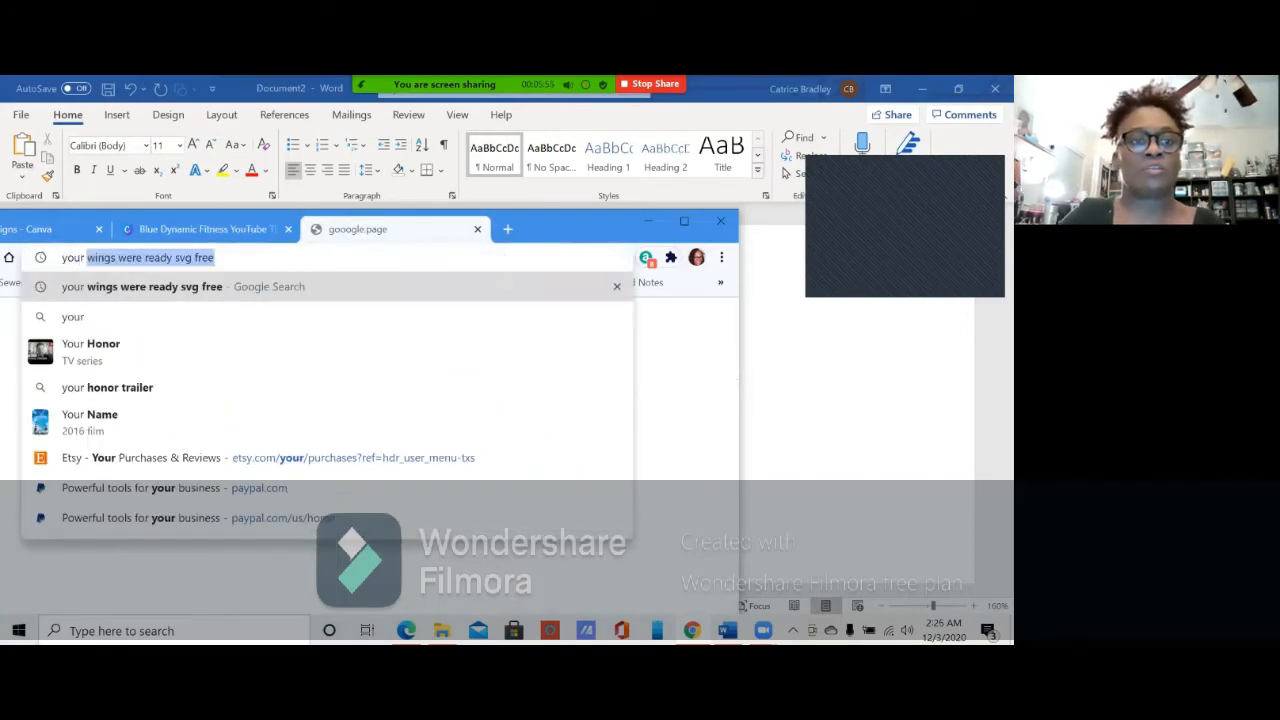
key("Return")
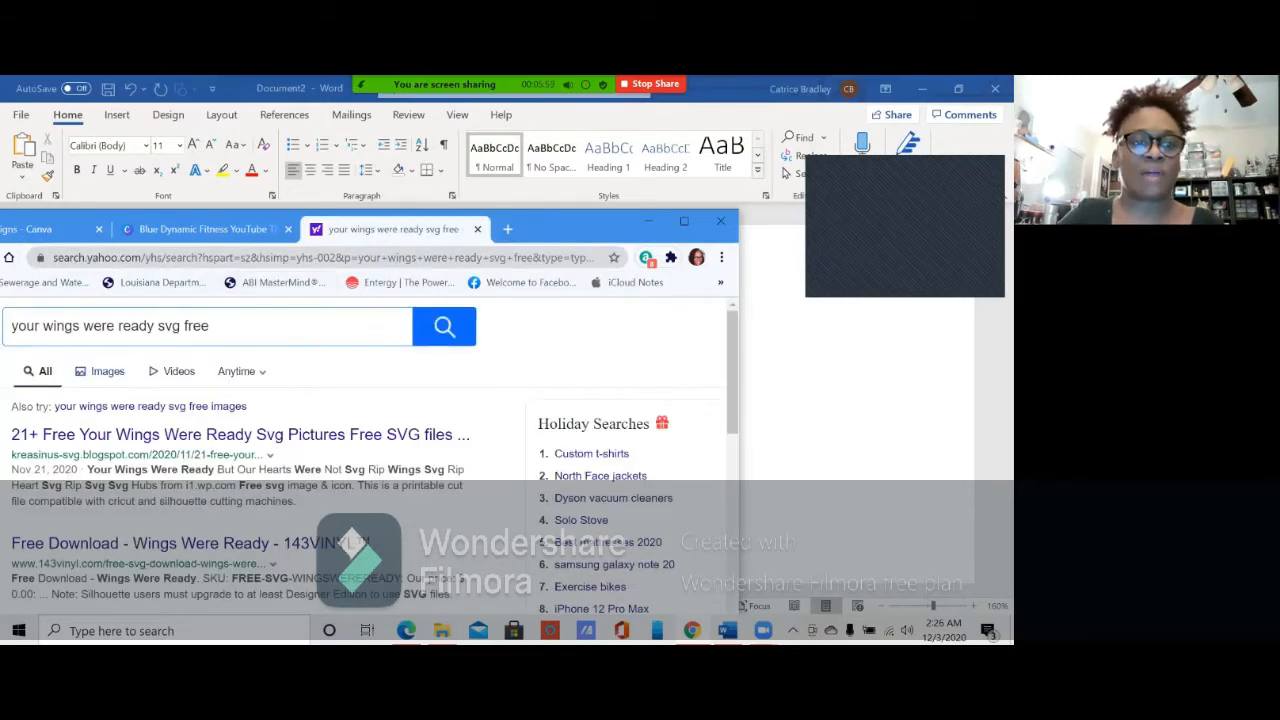
left_click(107, 371)
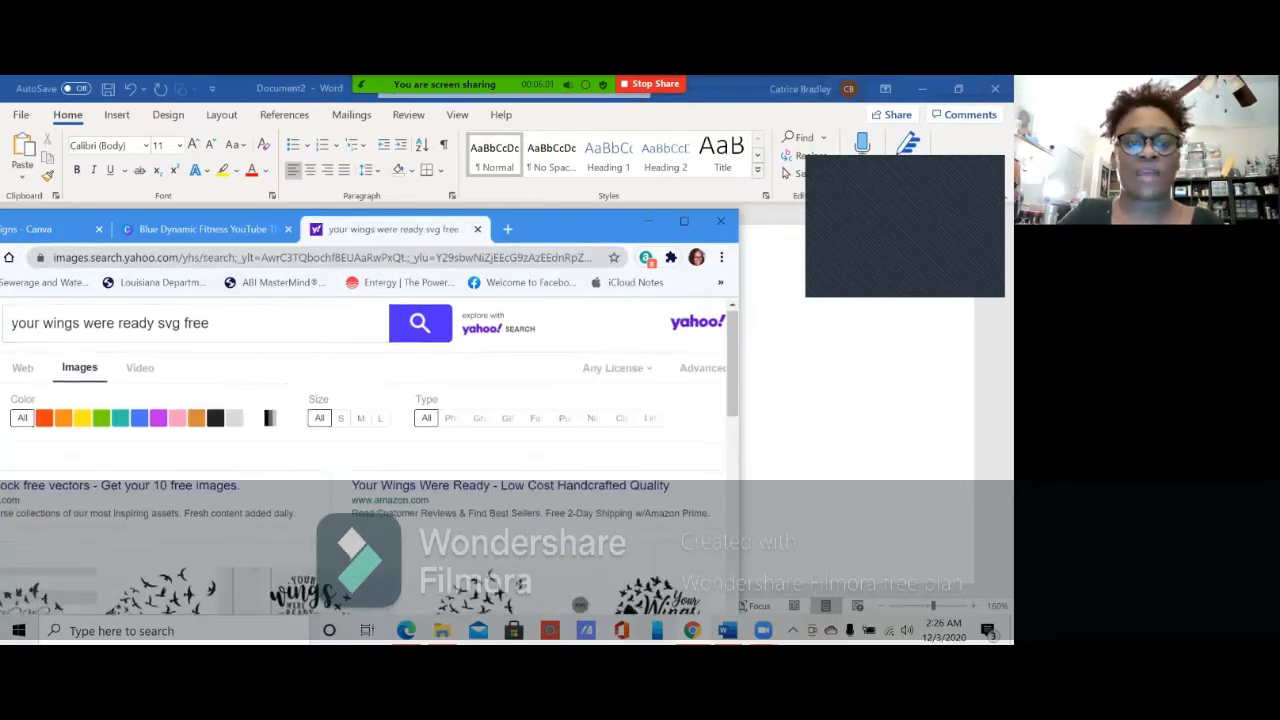
Step: Open the feather-and-birds design reading "Your Wings were ready but our Hearts were not" from the image results and copy the image
scroll(365, 450, "down", 2)
scroll(365, 455, "down", 3)
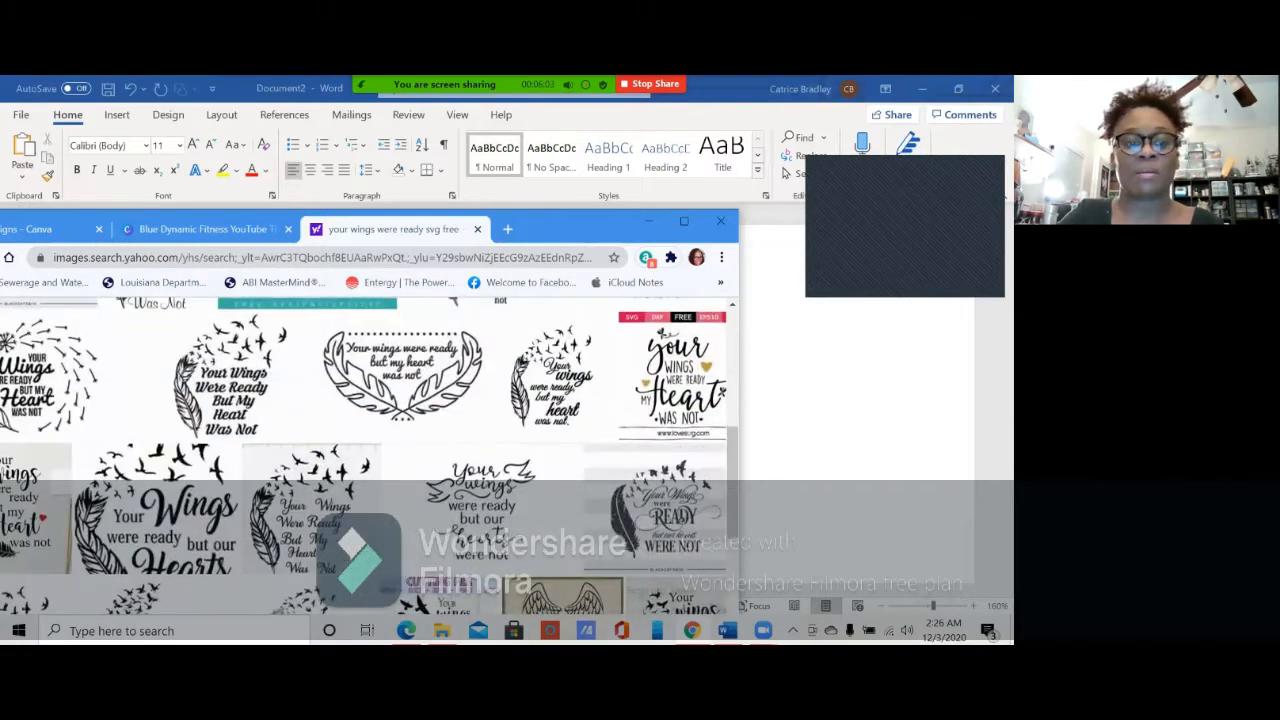
scroll(365, 455, "up", 1)
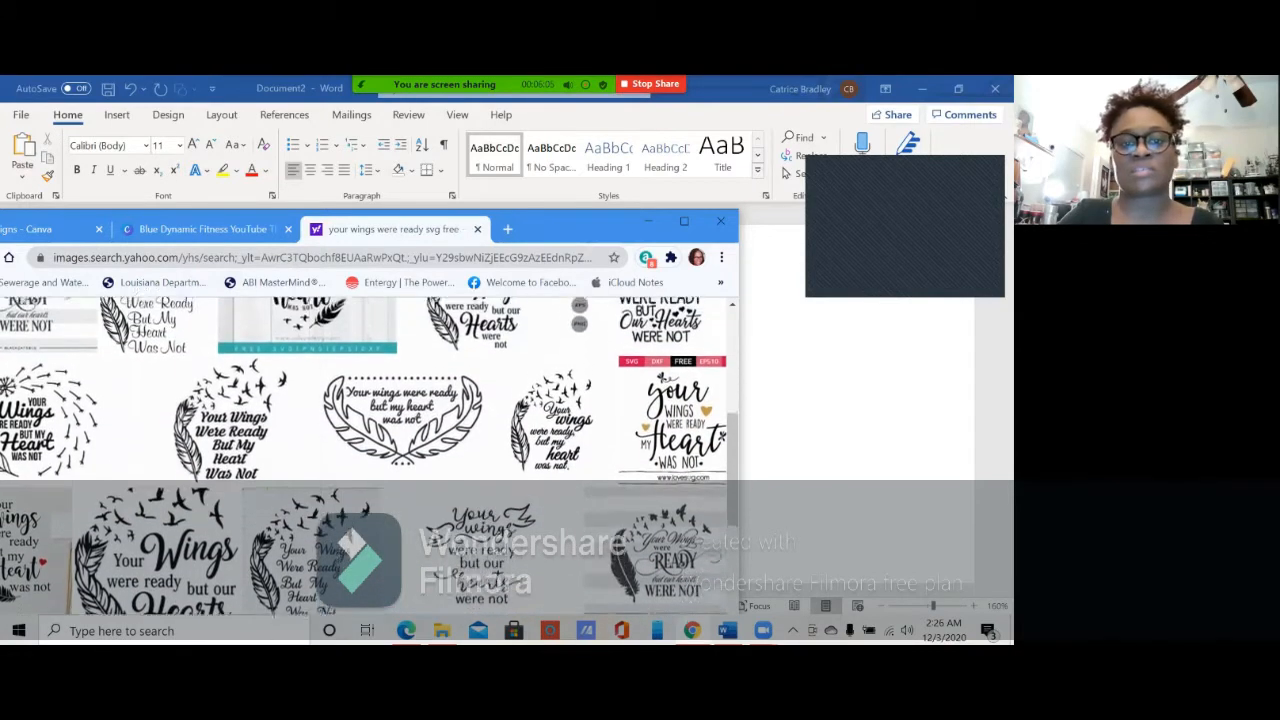
scroll(365, 455, "up", 1)
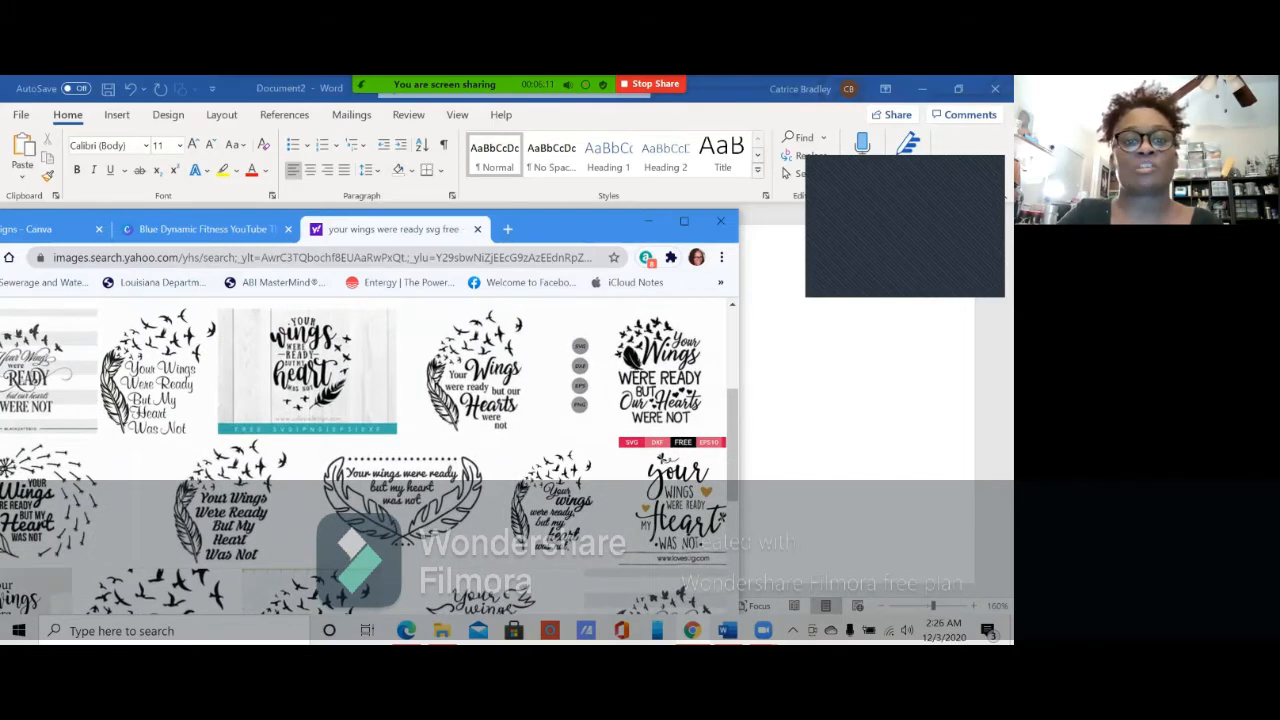
left_click(482, 375)
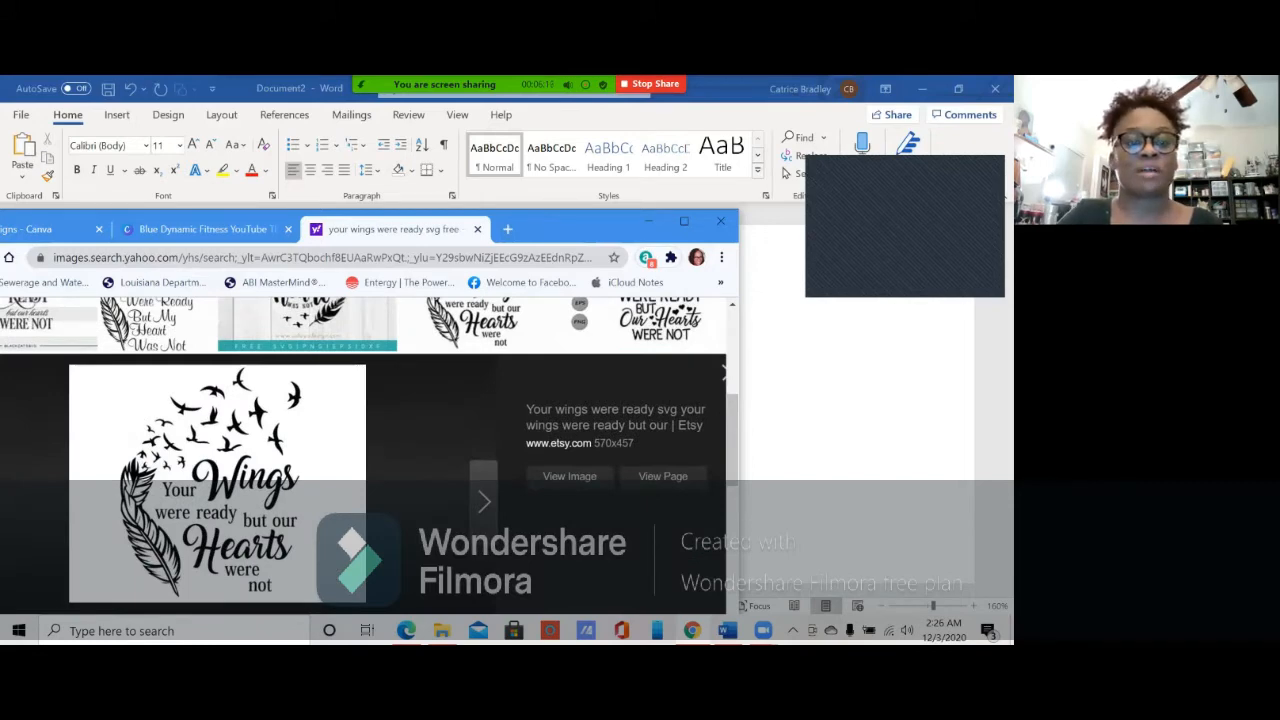
right_click(276, 306)
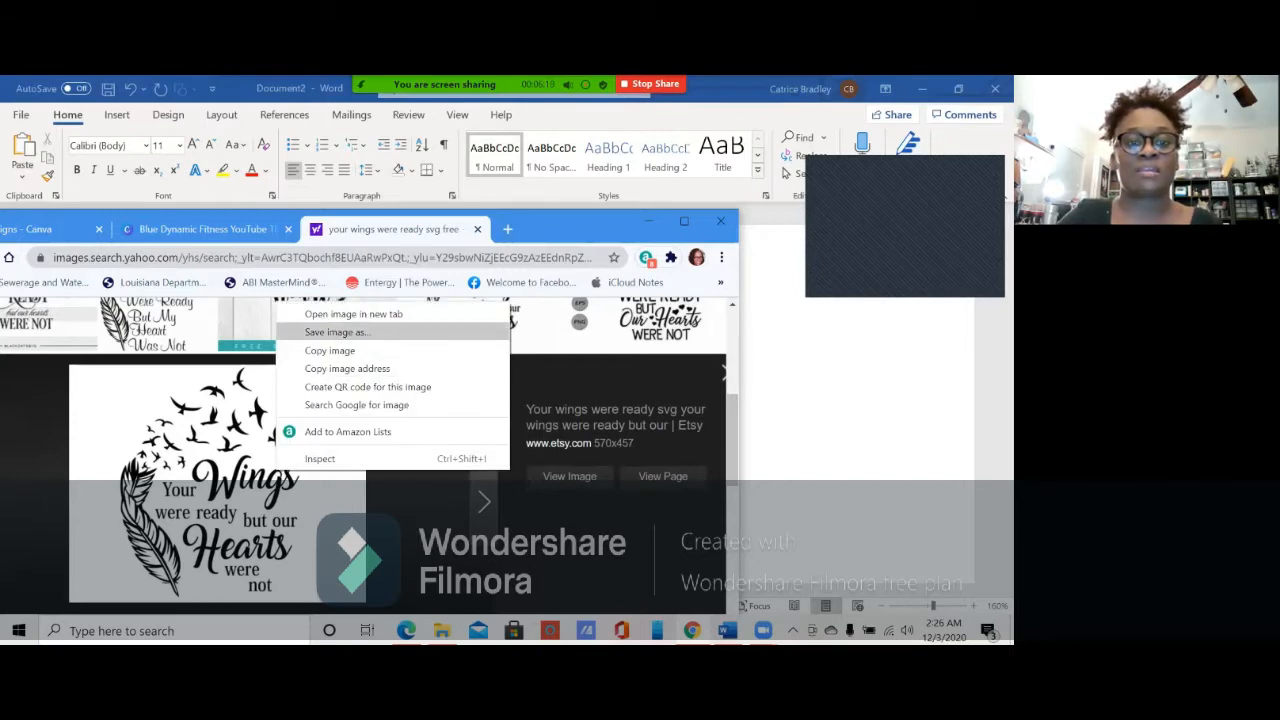
left_click(330, 351)
Step: Switch to Word and paste the copied wings quote image into the blank document, keeping source formatting
left_click(848, 400)
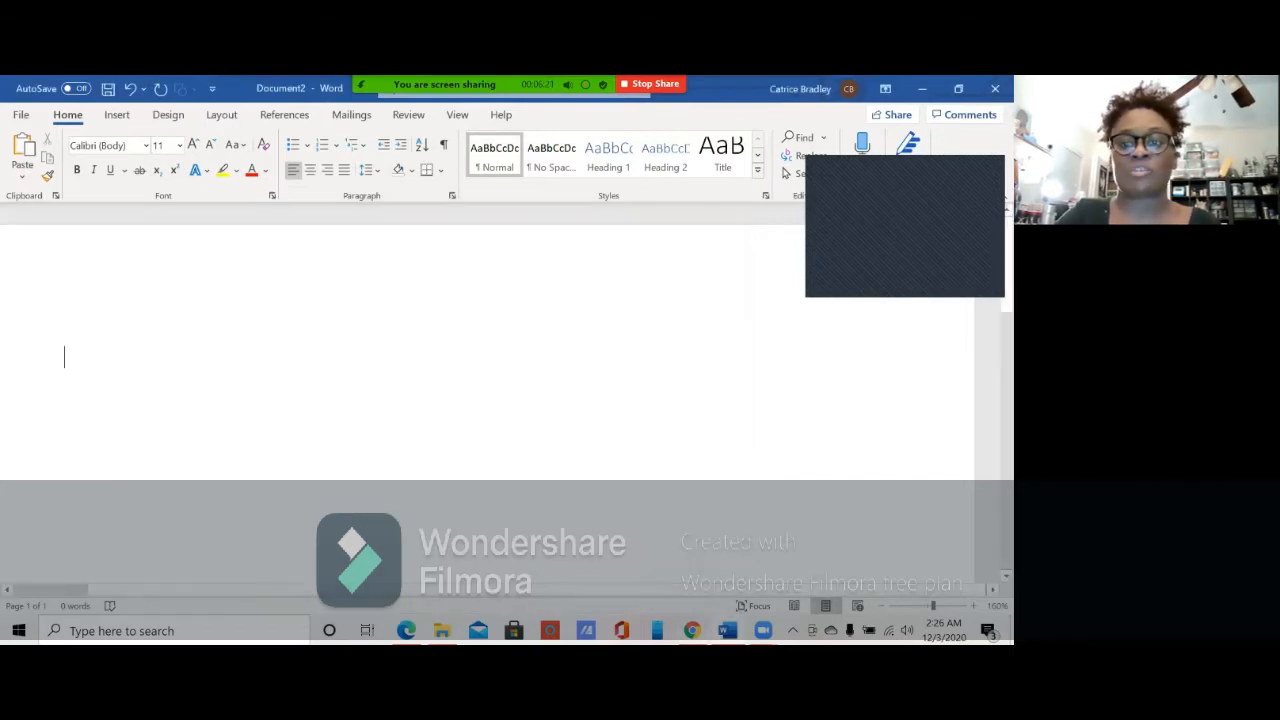
right_click(500, 356)
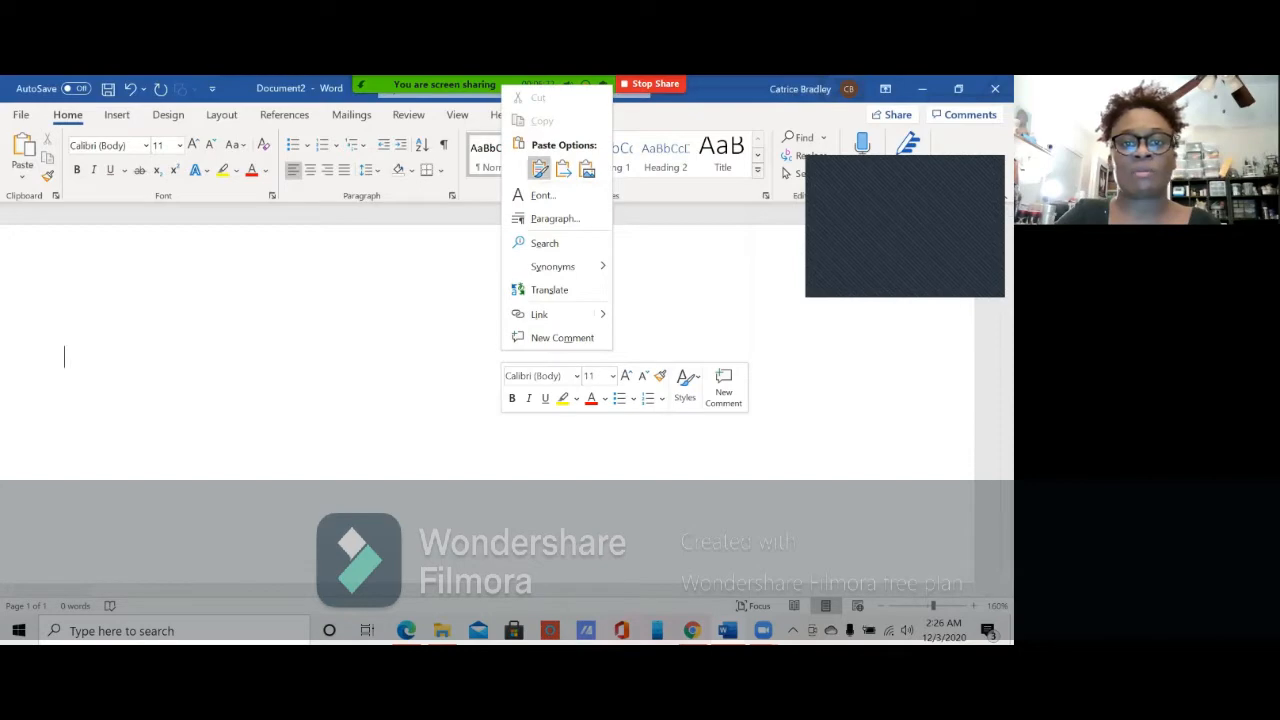
left_click(539, 168)
scroll(600, 300, "up", 3)
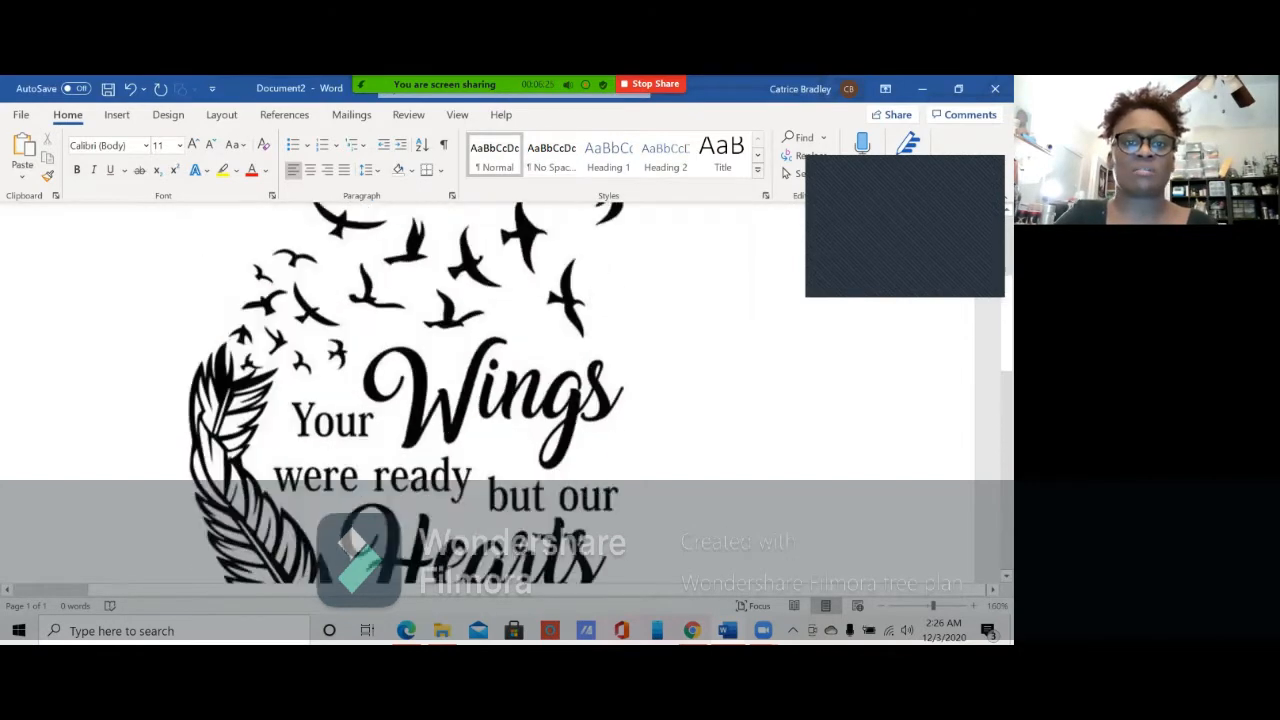
Step: Shrink the wings quote image proportionally to about 1.83" tall
left_click(606, 262)
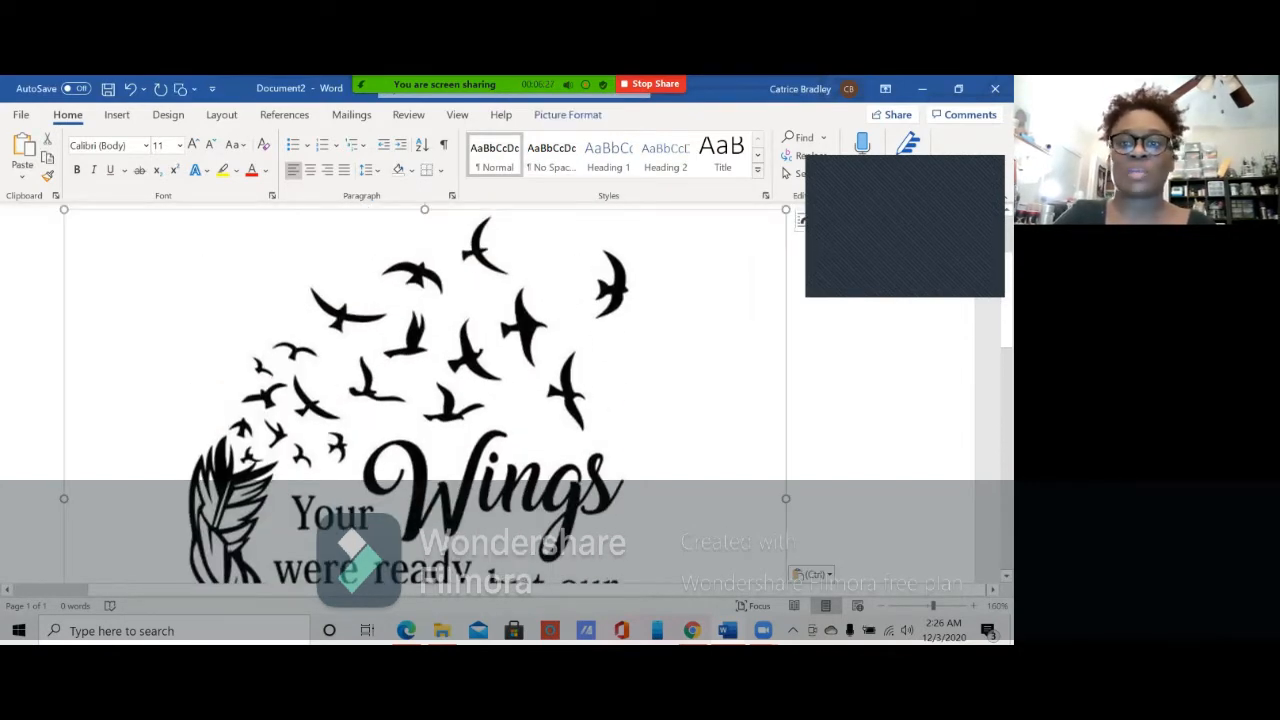
left_click_drag(786, 210, 342, 210)
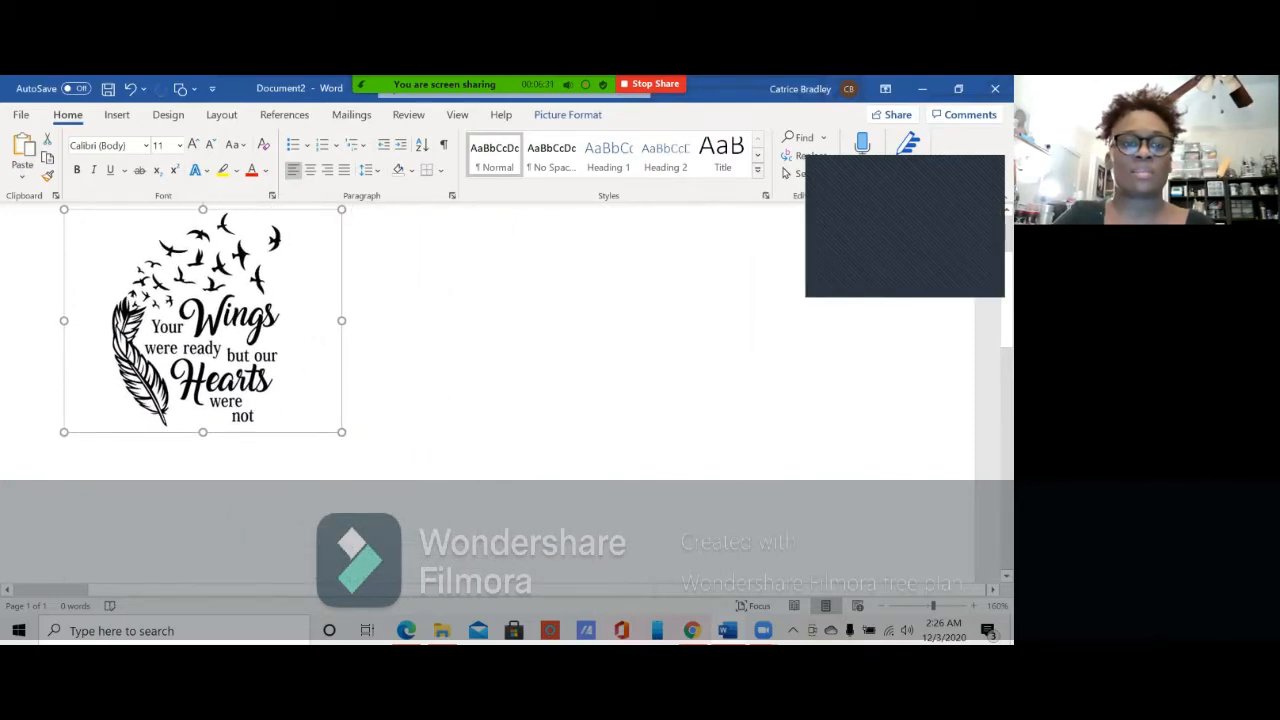
scroll(400, 390, "up", 2)
scroll(400, 390, "down", 1)
scroll(400, 390, "up", 1)
scroll(400, 390, "down", 1)
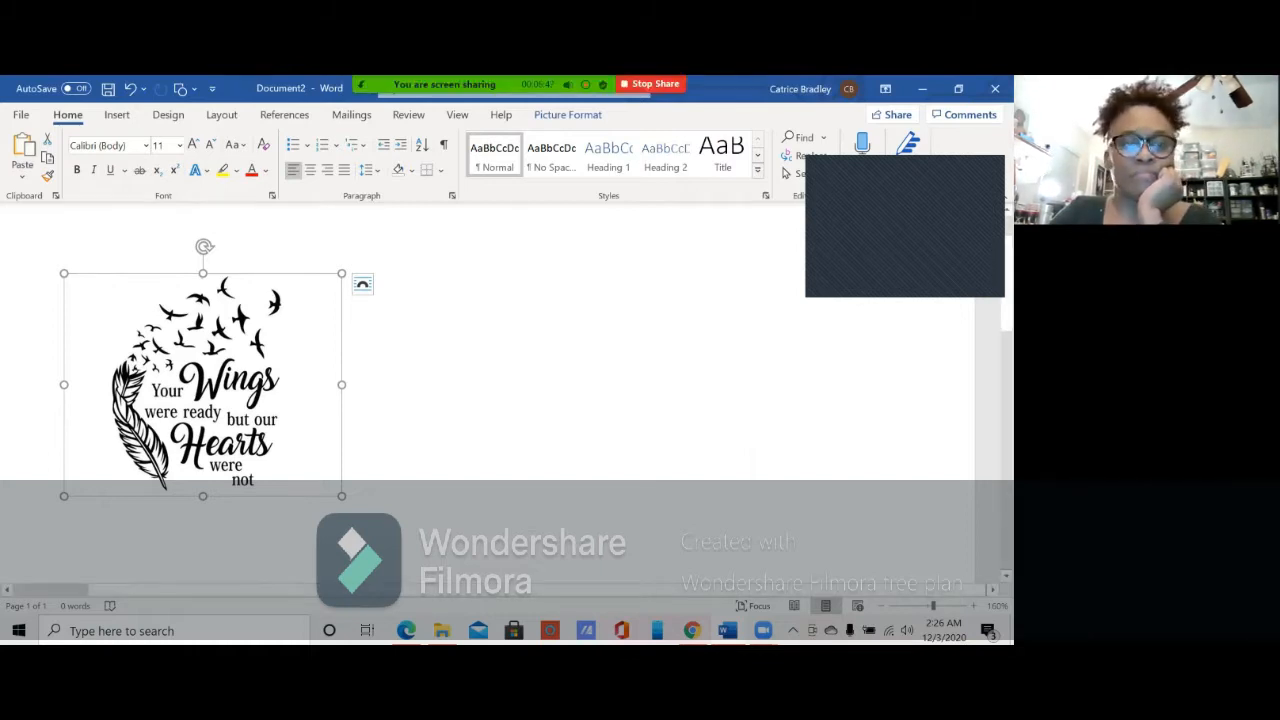
Step: Insert the picture IMG_9129 from the device's Downloads folder directly after the wings quote image
left_click(343, 488)
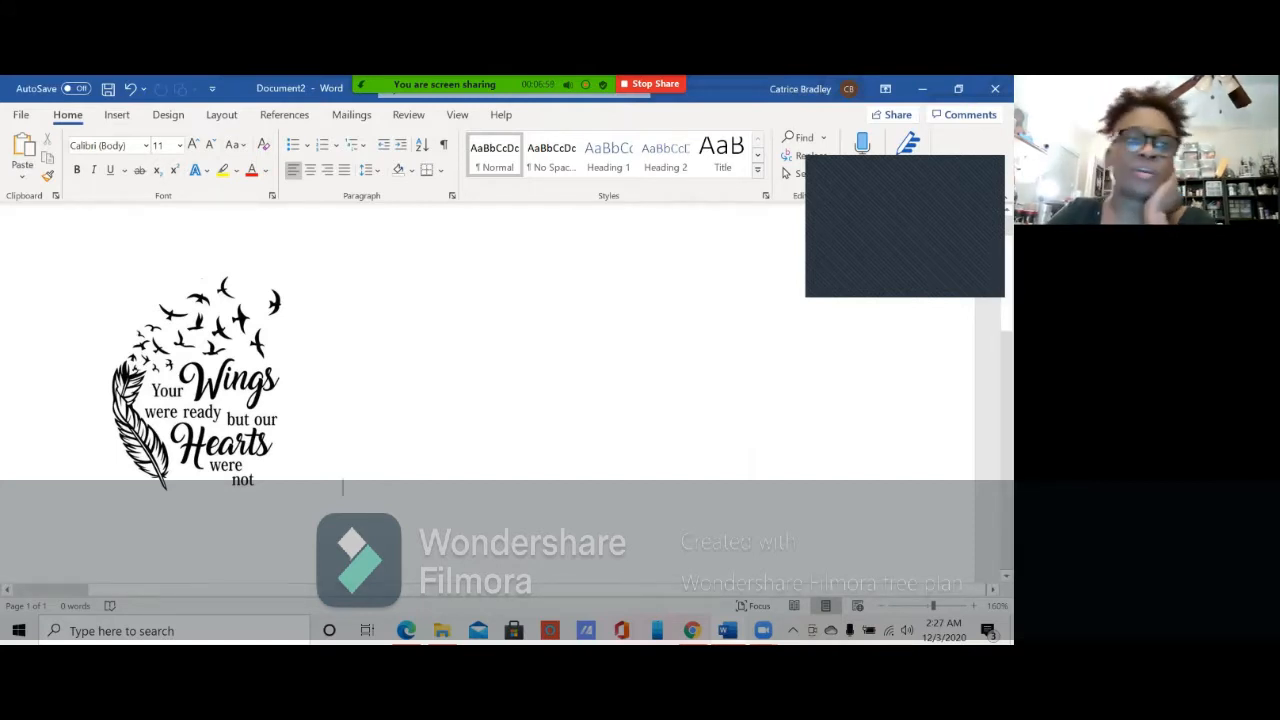
left_click(117, 115)
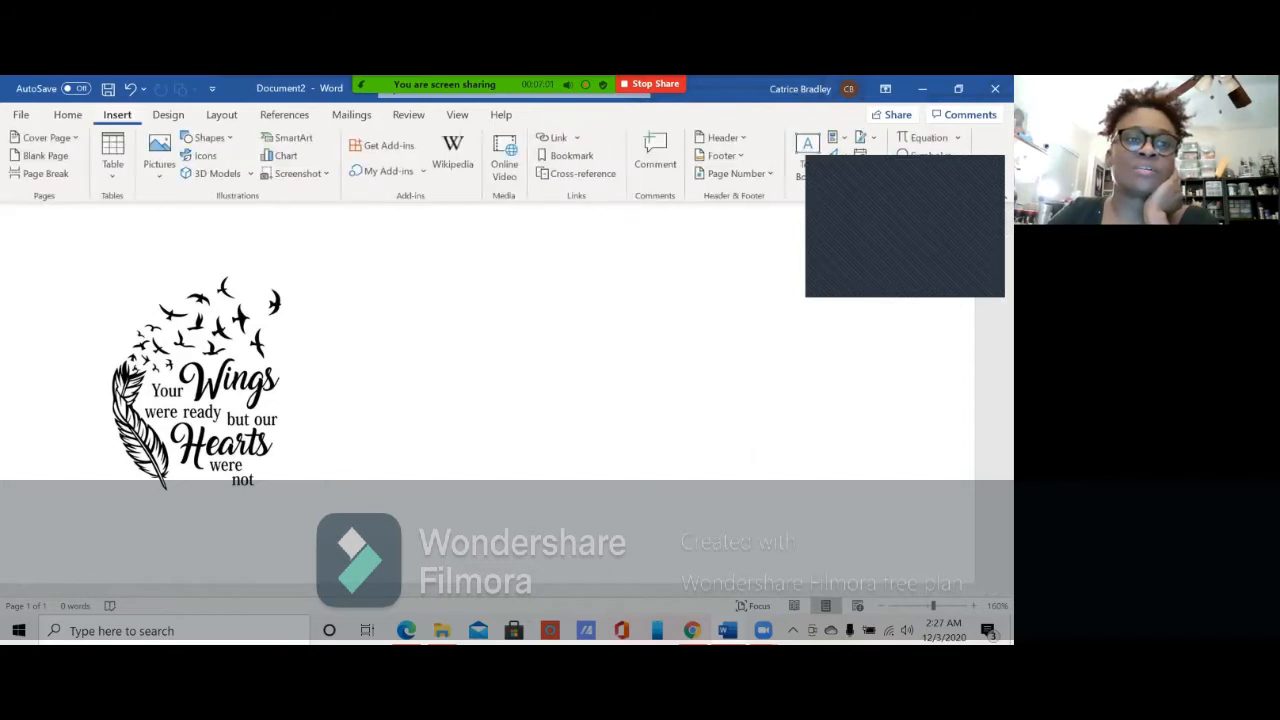
left_click(159, 160)
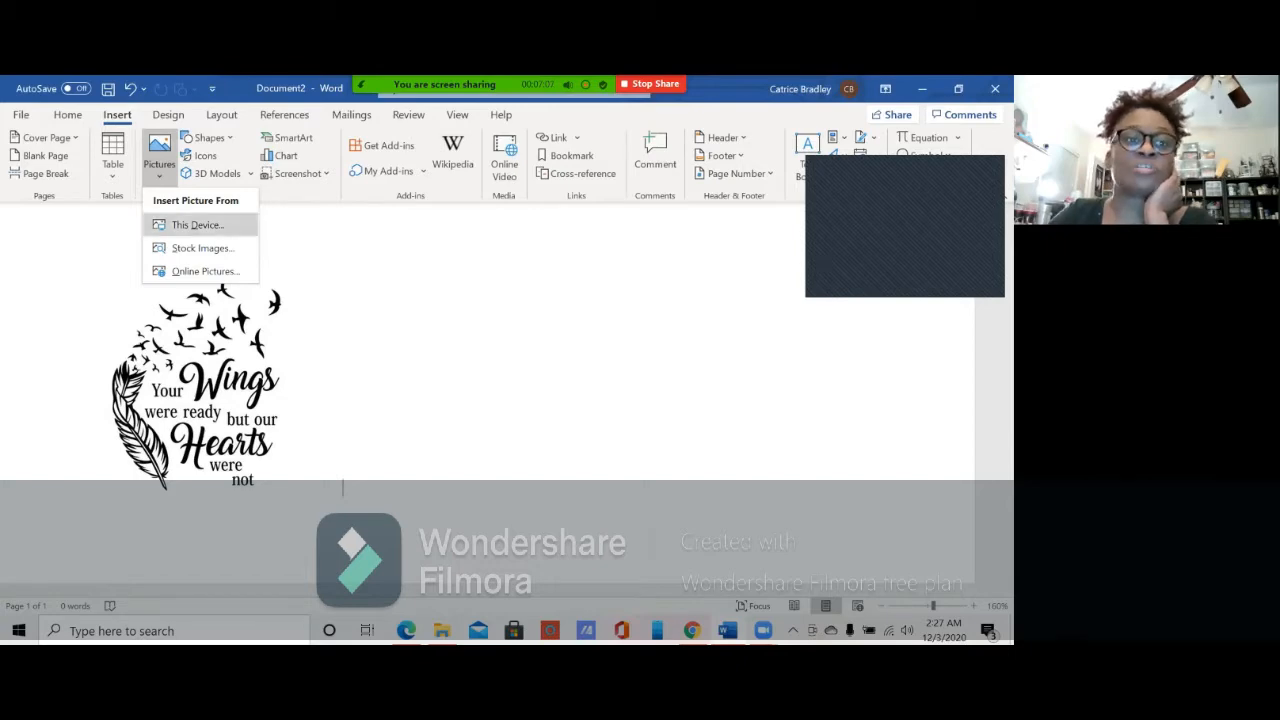
left_click(197, 224)
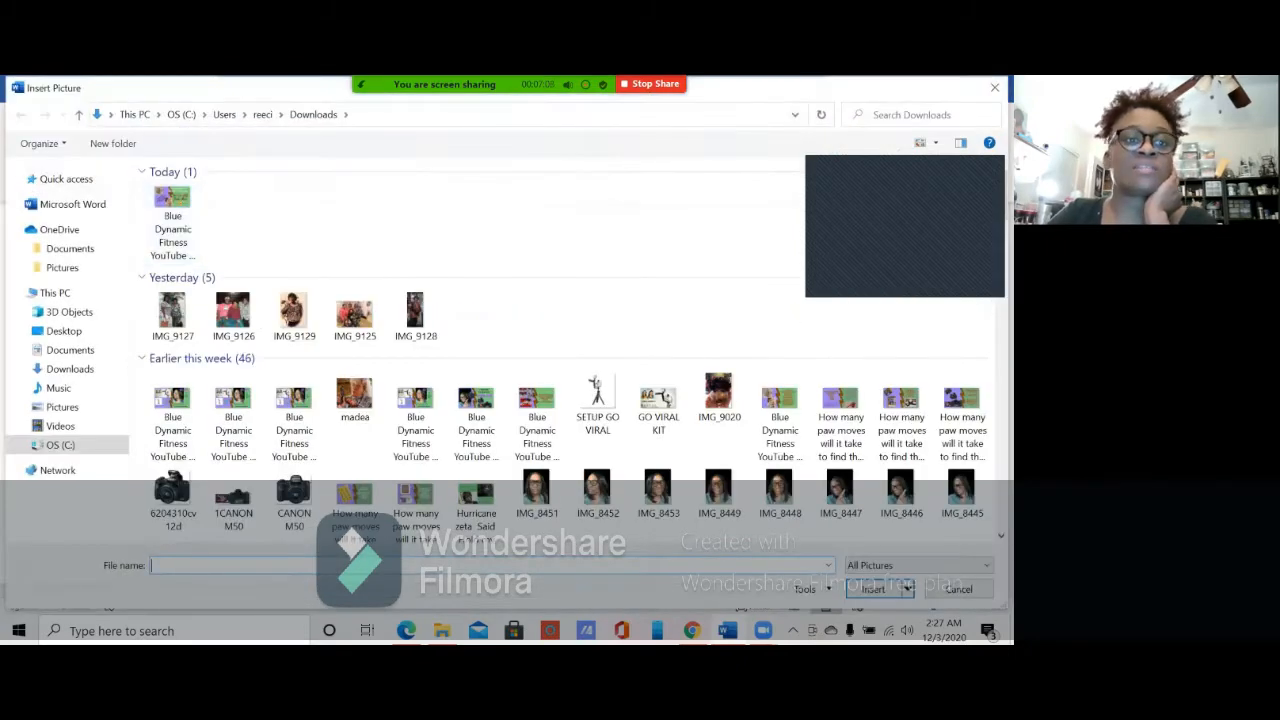
left_click(294, 316)
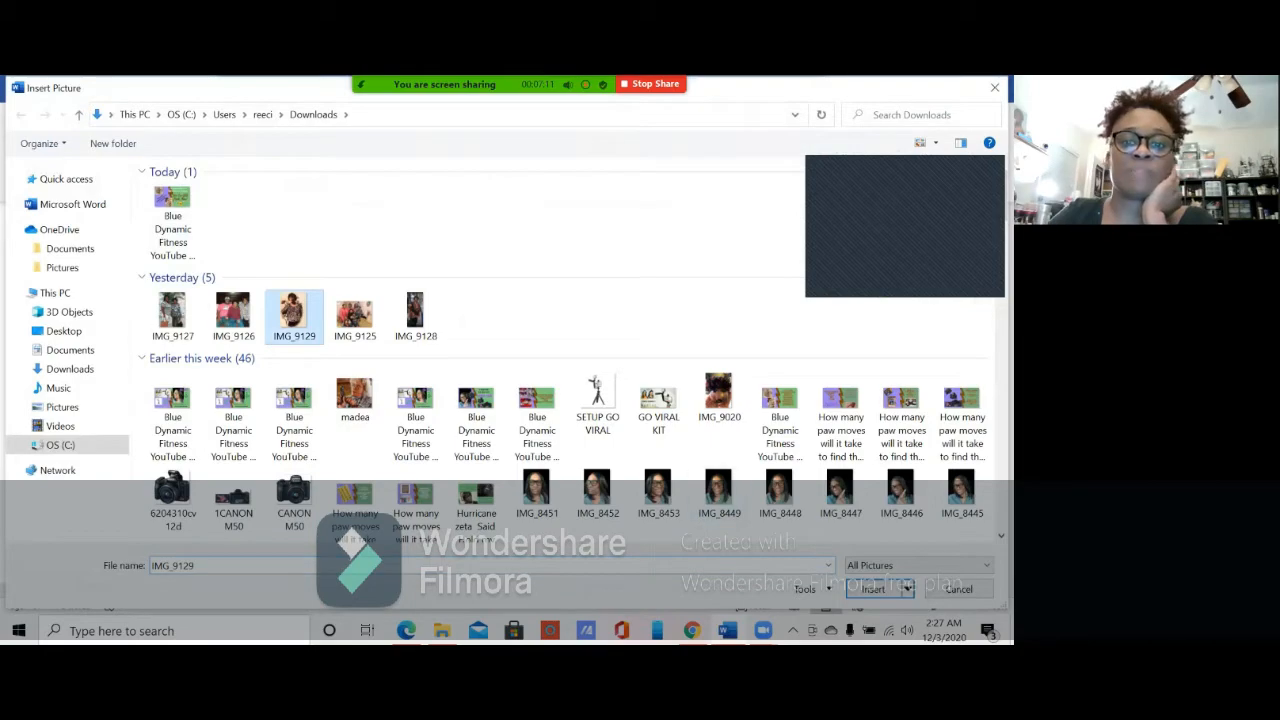
left_click(873, 589)
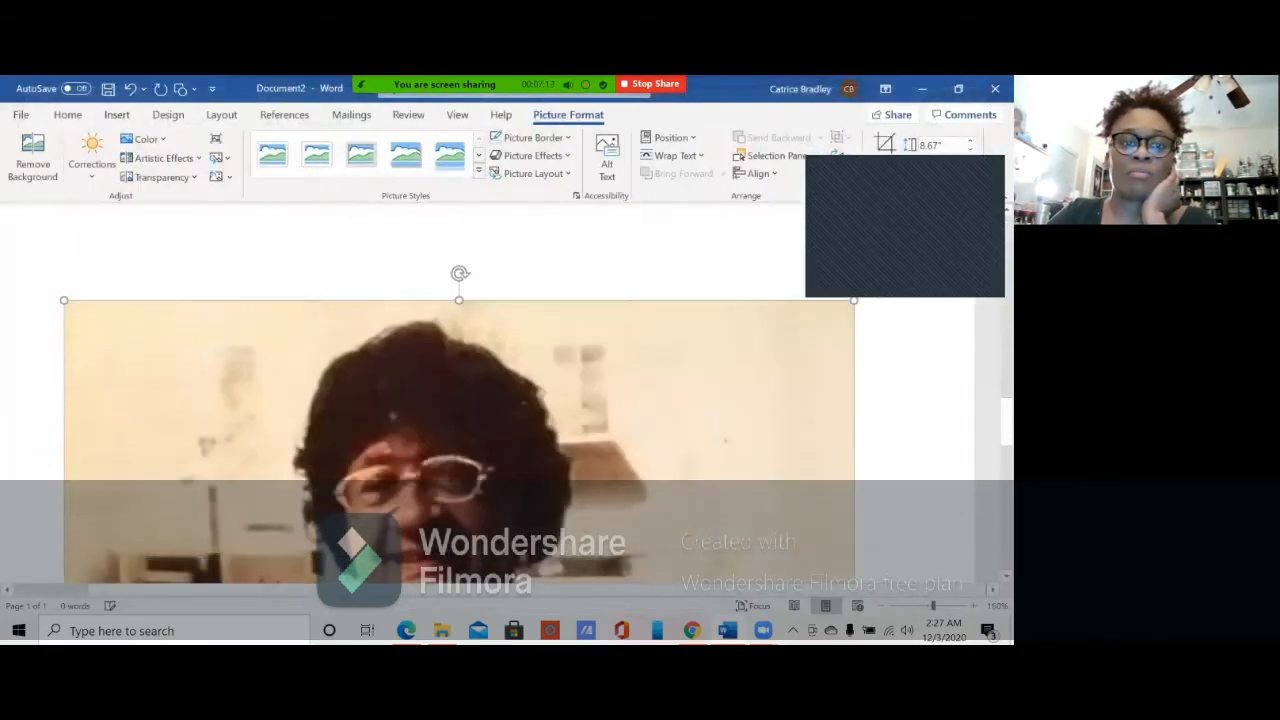
Step: Scale the inserted photo down proportionally to about 1.44" tall so it fits beside the wings quote image
scroll(459, 392, "down", 10)
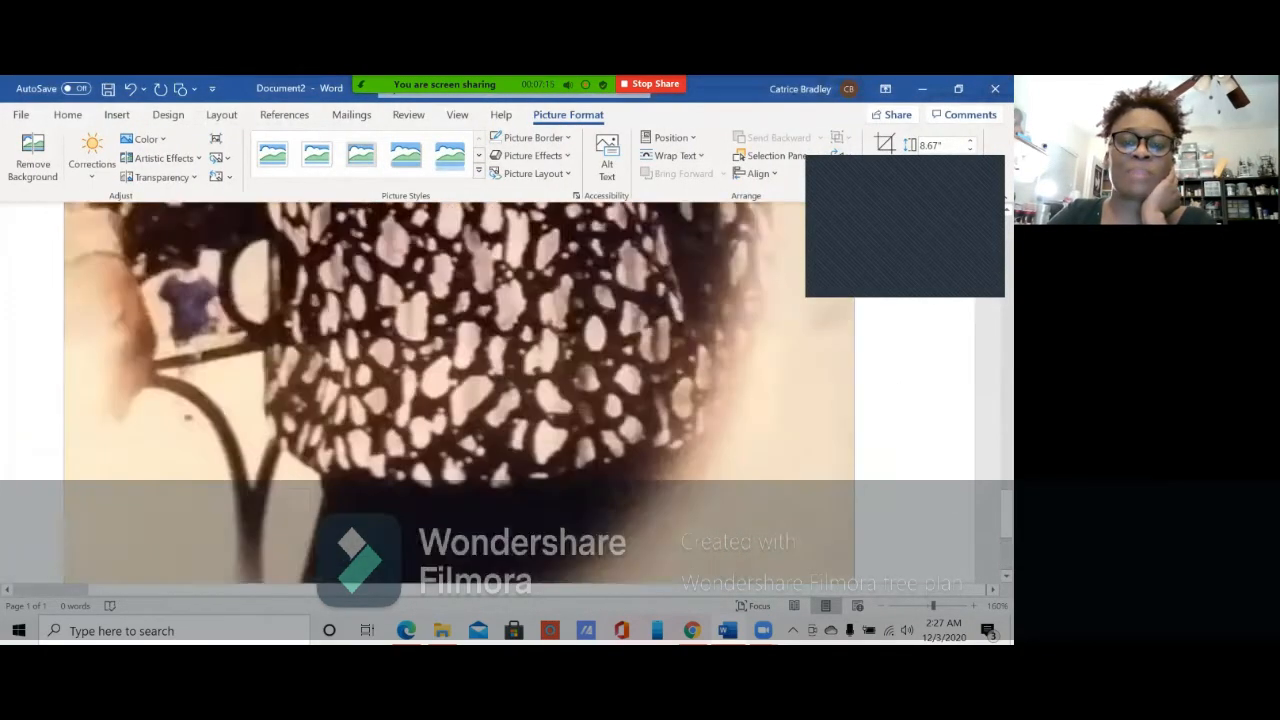
scroll(459, 392, "up", 8)
scroll(459, 392, "up", 4)
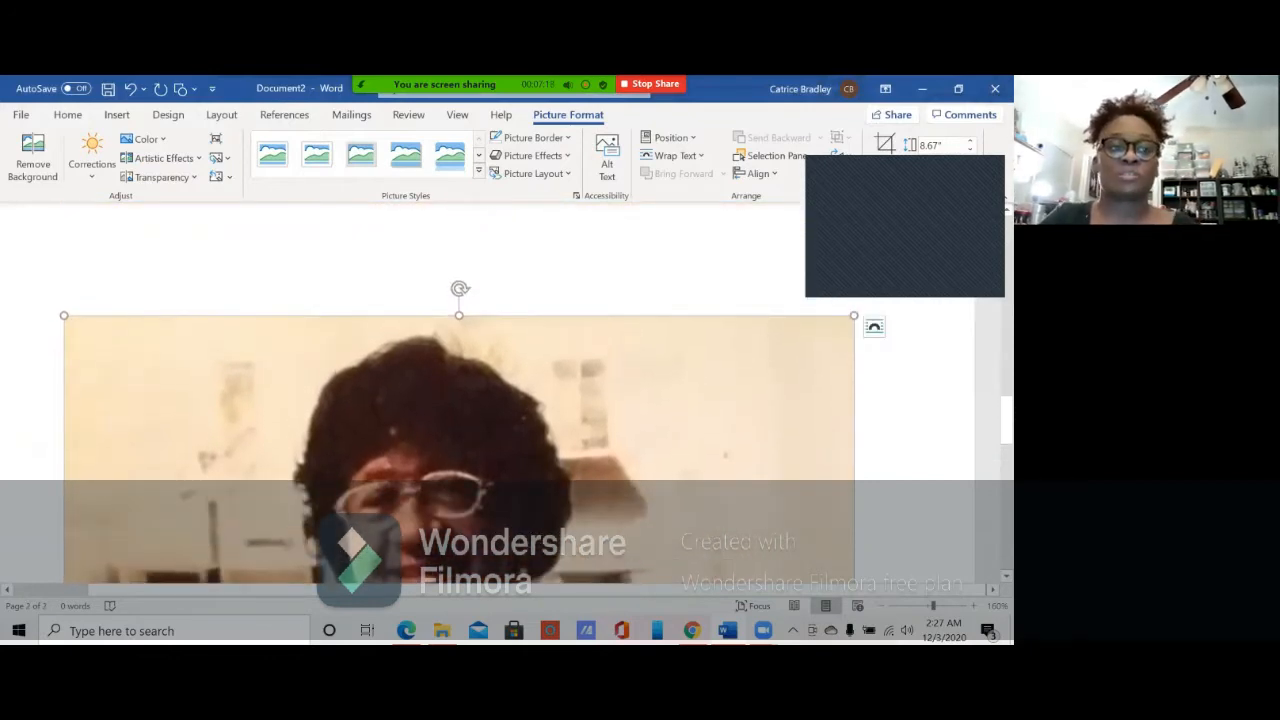
left_click_drag(64, 316, 308, 620)
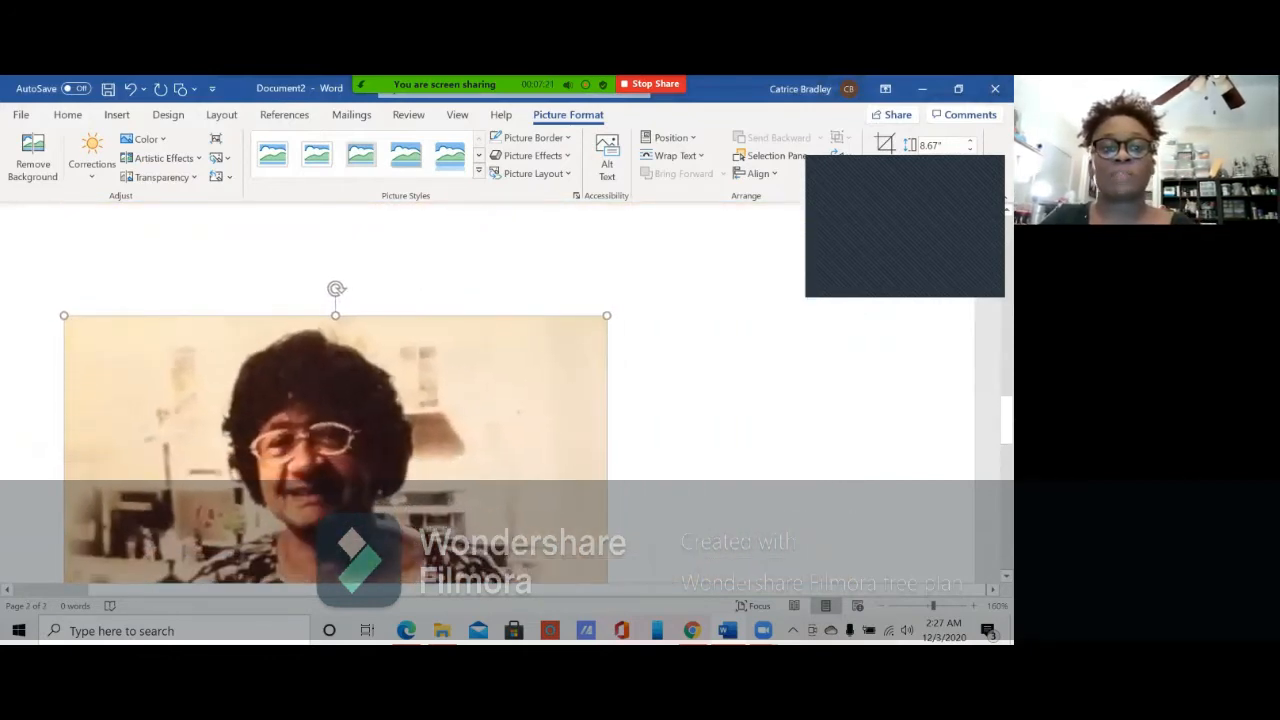
scroll(335, 390, "up", 3)
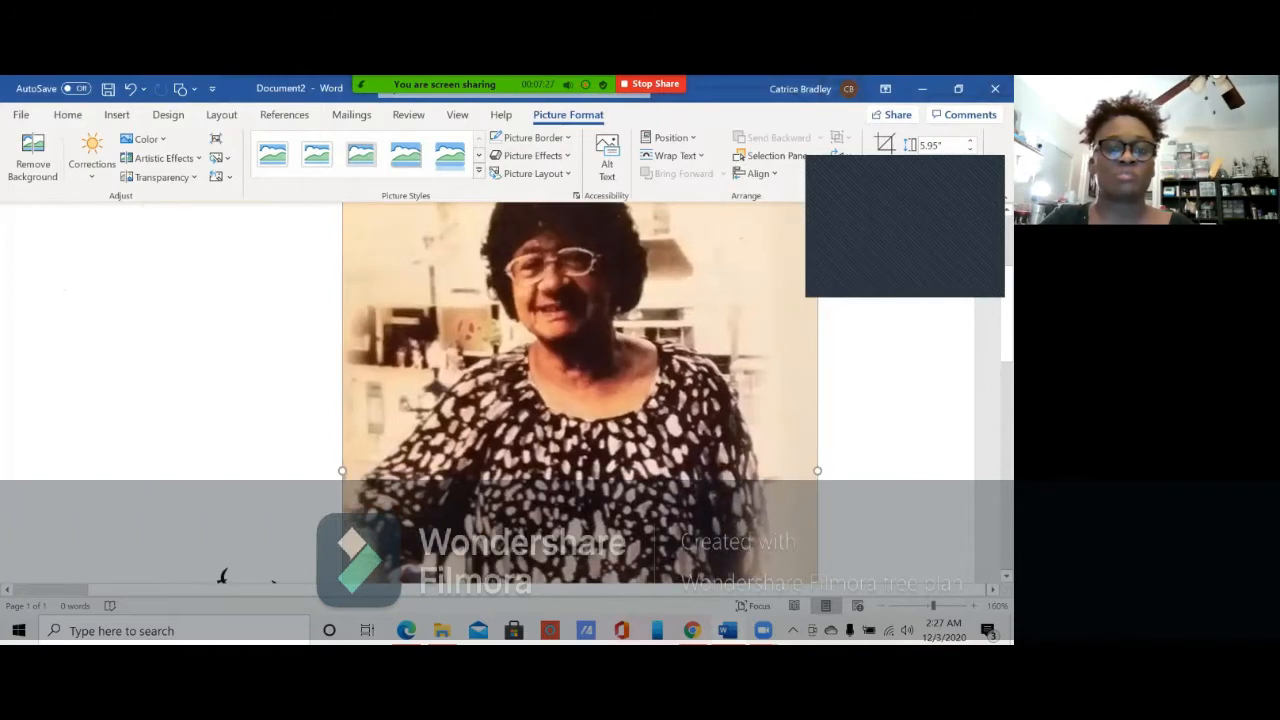
scroll(591, 392, "up", 3)
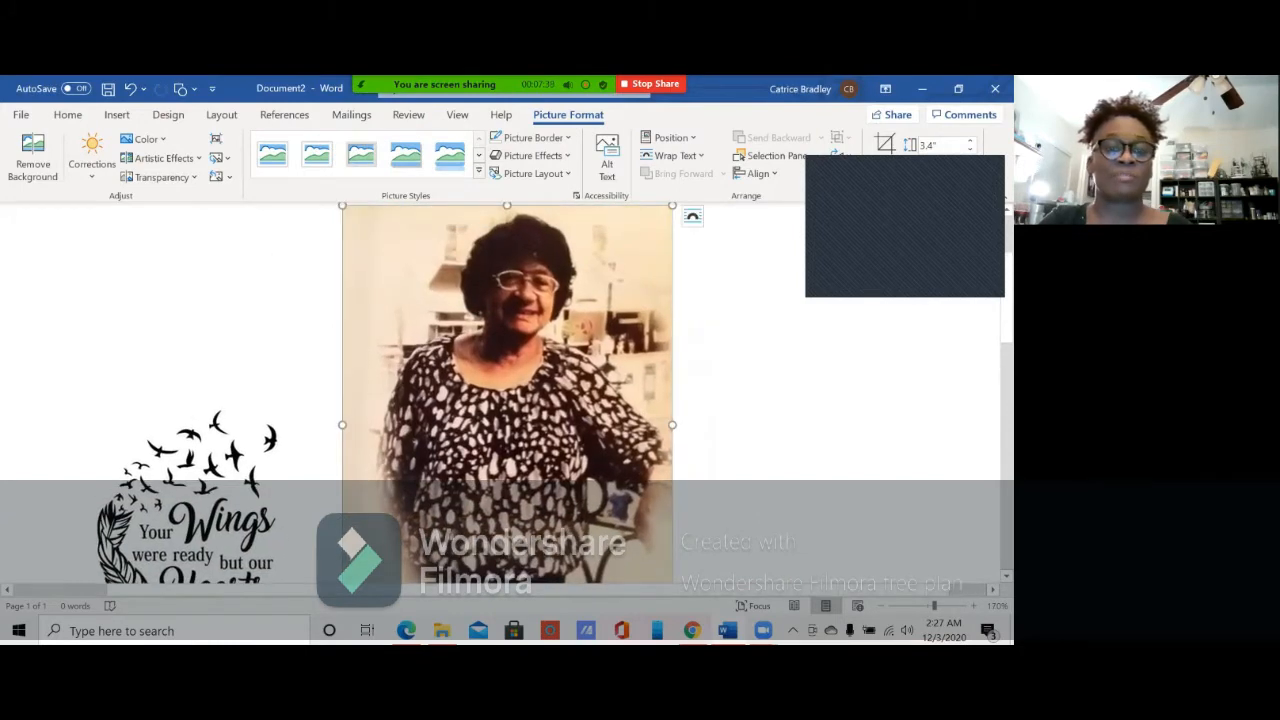
scroll(508, 395, "right", 1)
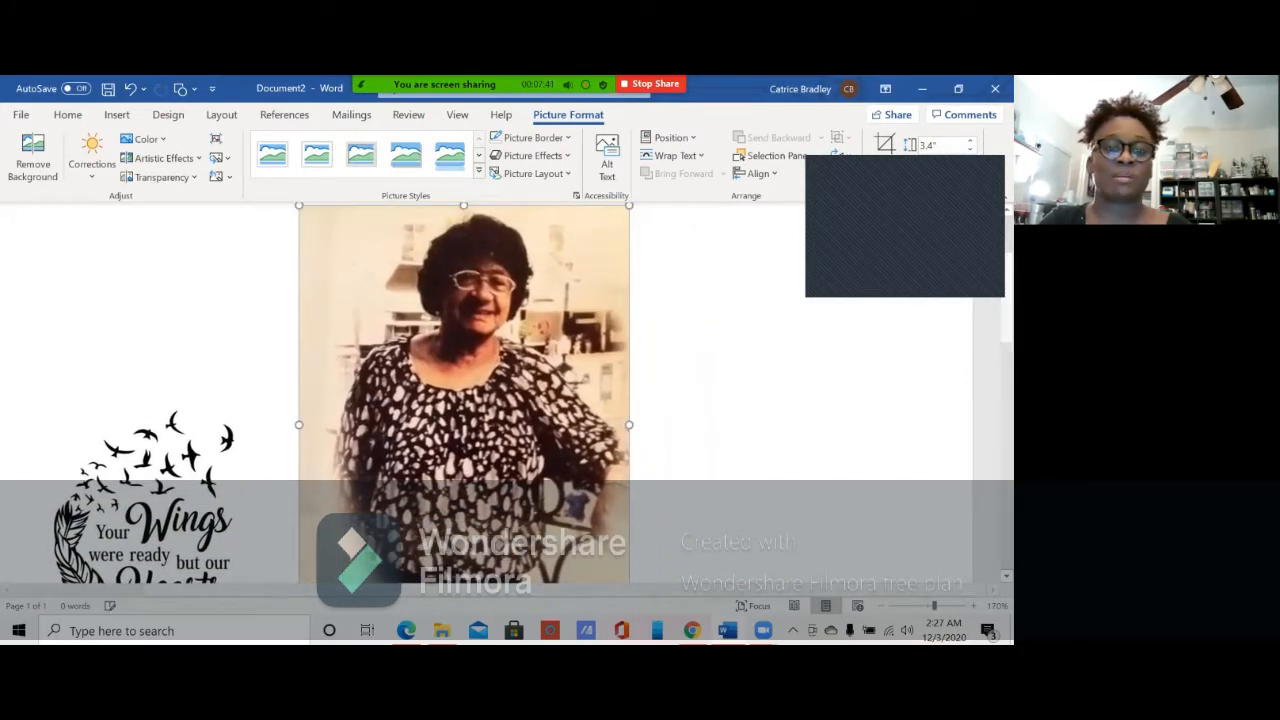
left_click_drag(629, 205, 439, 257)
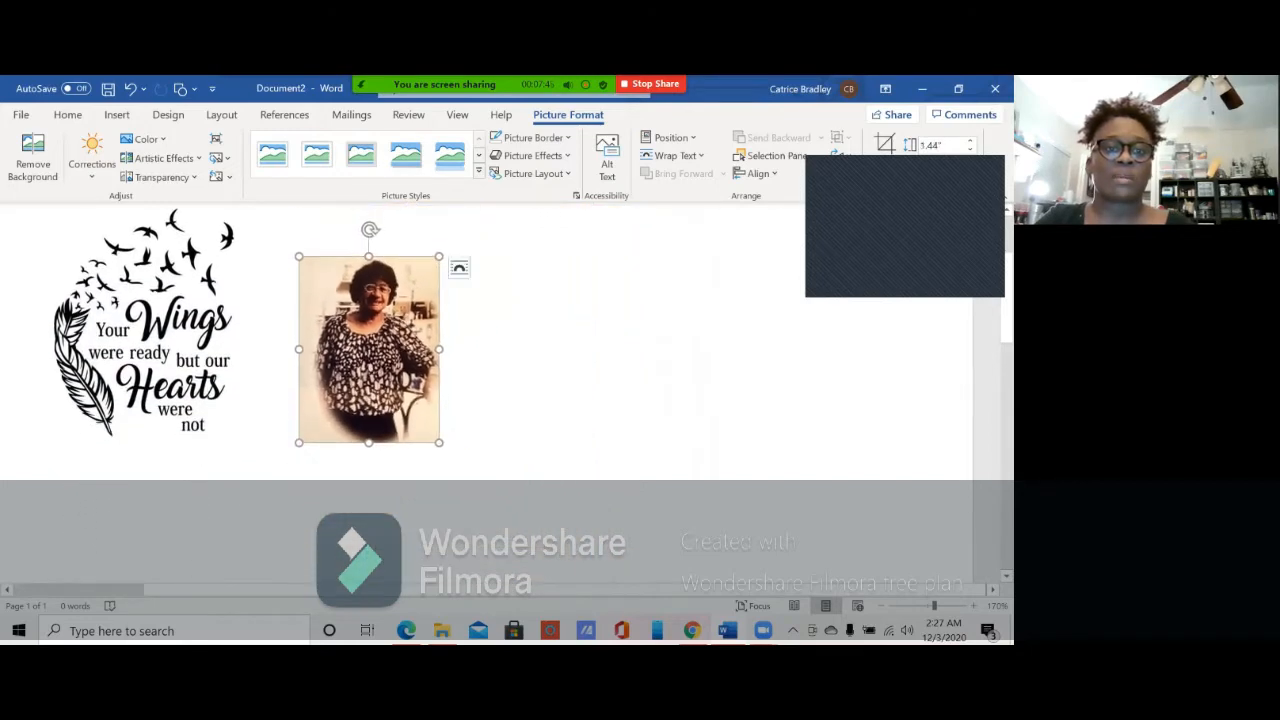
Step: Try to move the photo onto the wings quote image, and undo the move
left_click_drag(369, 349, 55, 340)
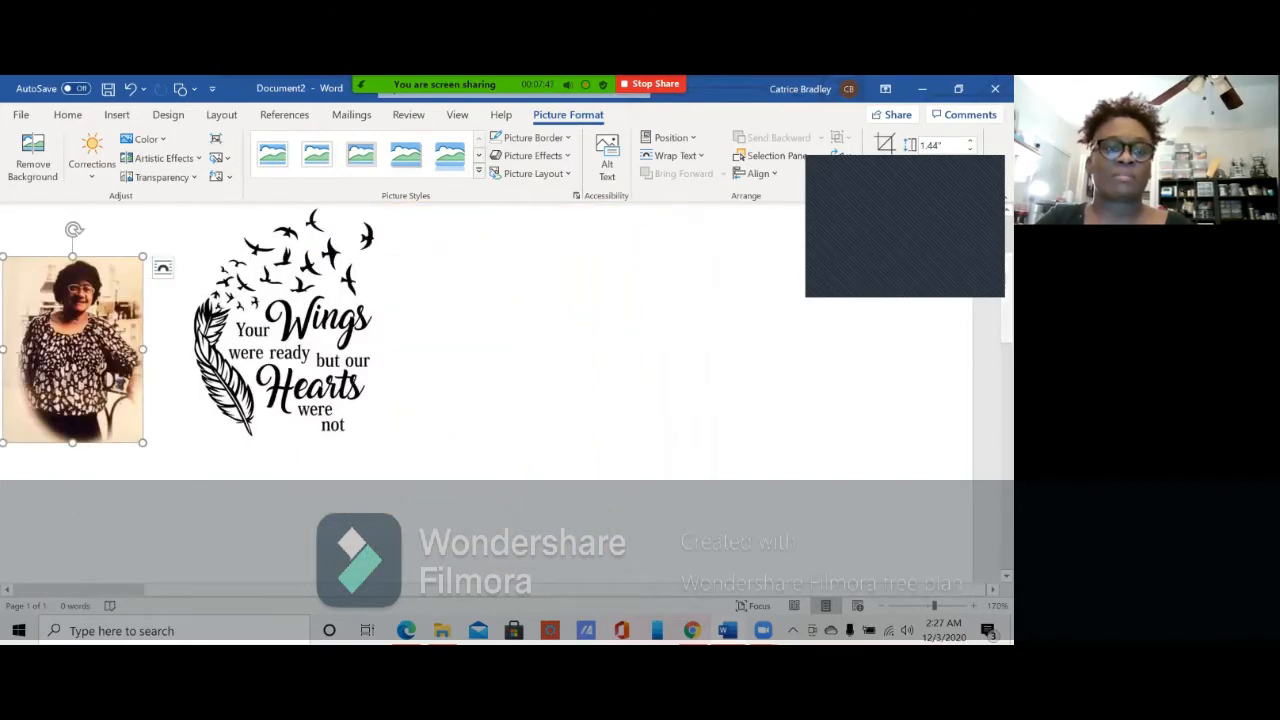
key("ctrl+z")
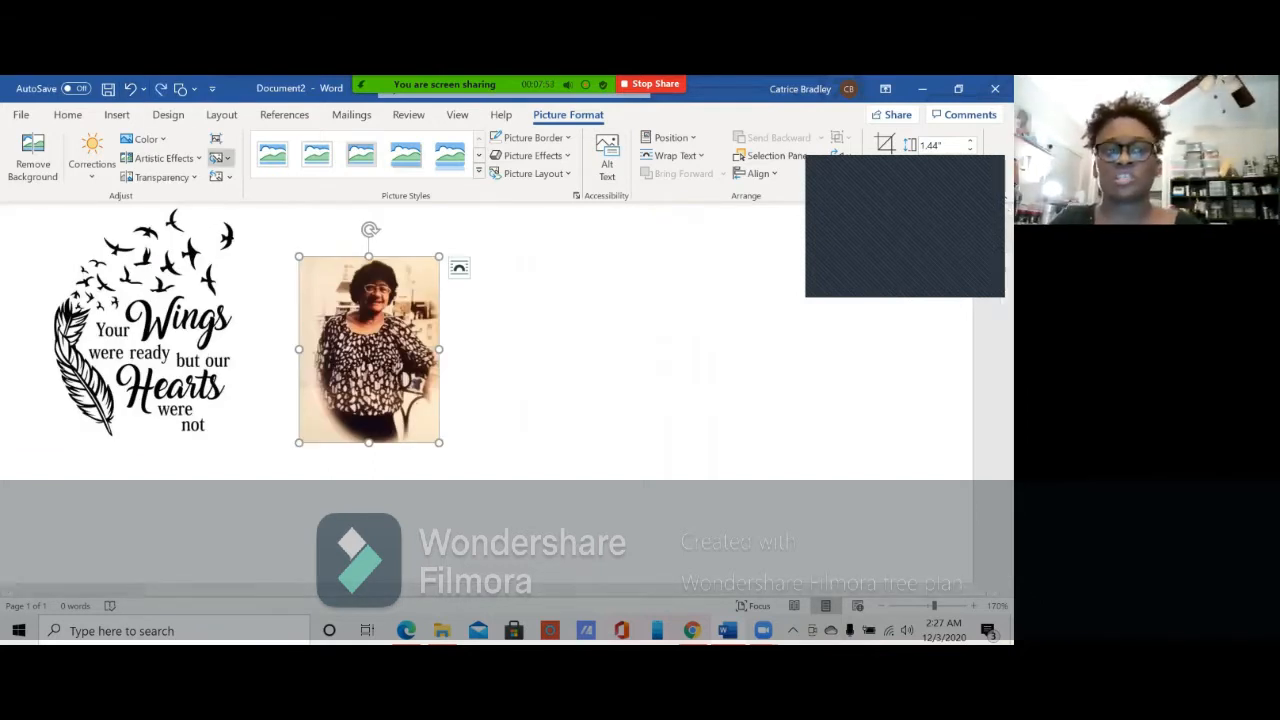
left_click(369, 350)
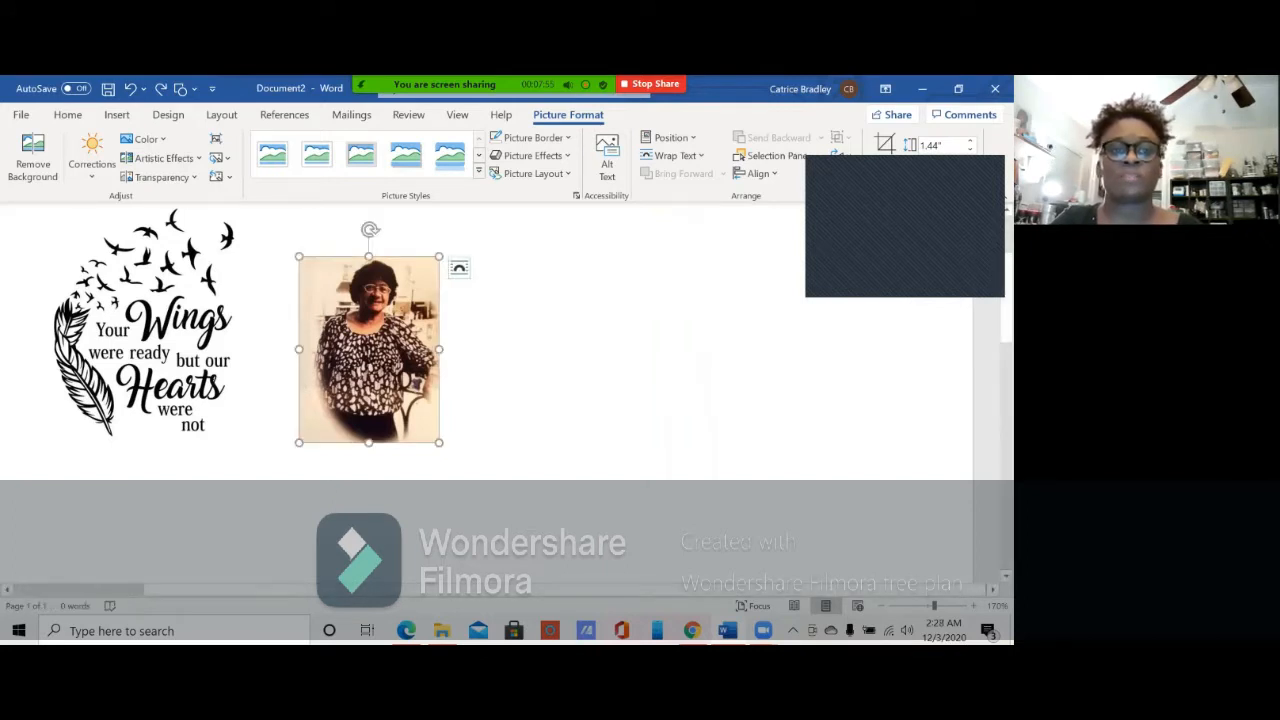
left_click(150, 324)
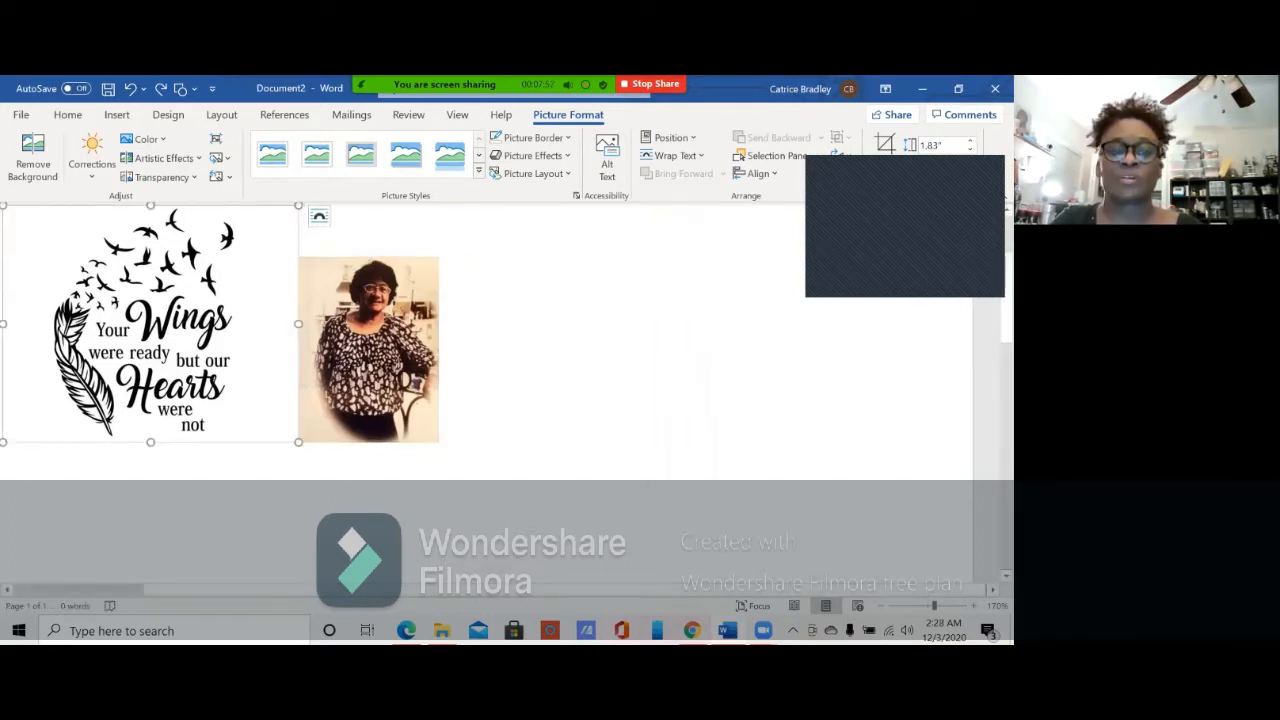
left_click(369, 350)
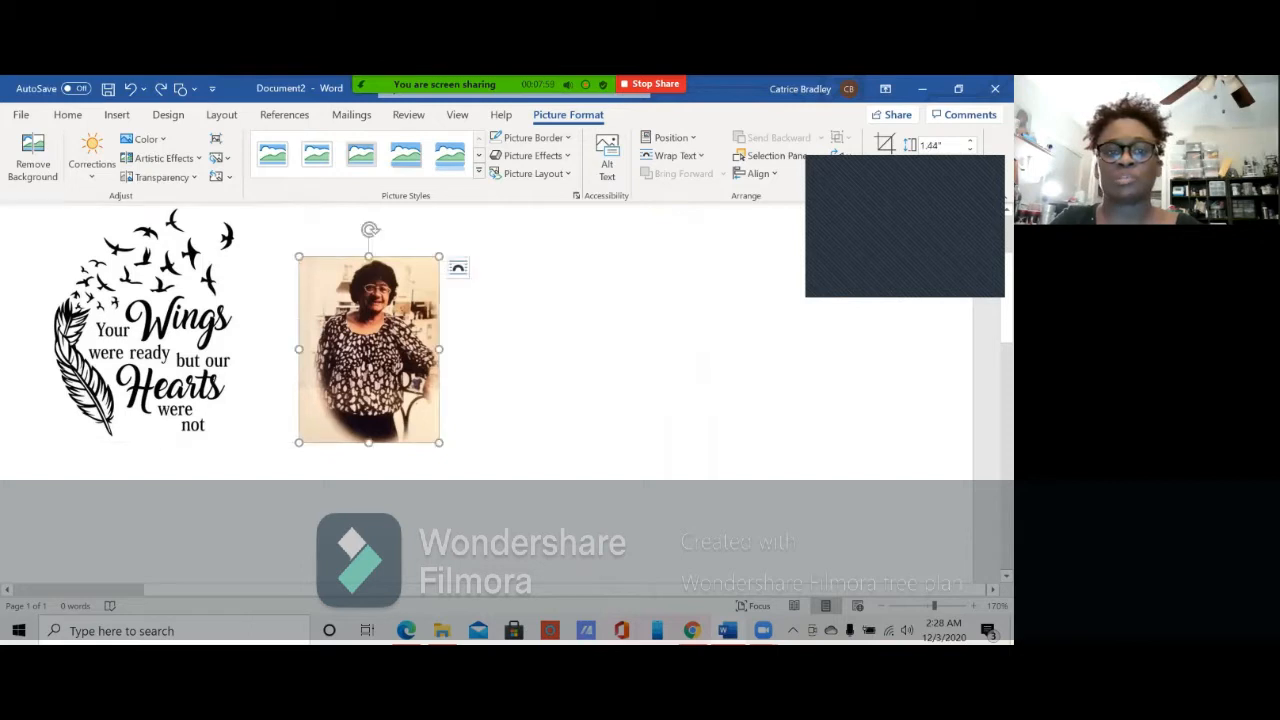
left_click_drag(369, 350, 50, 346)
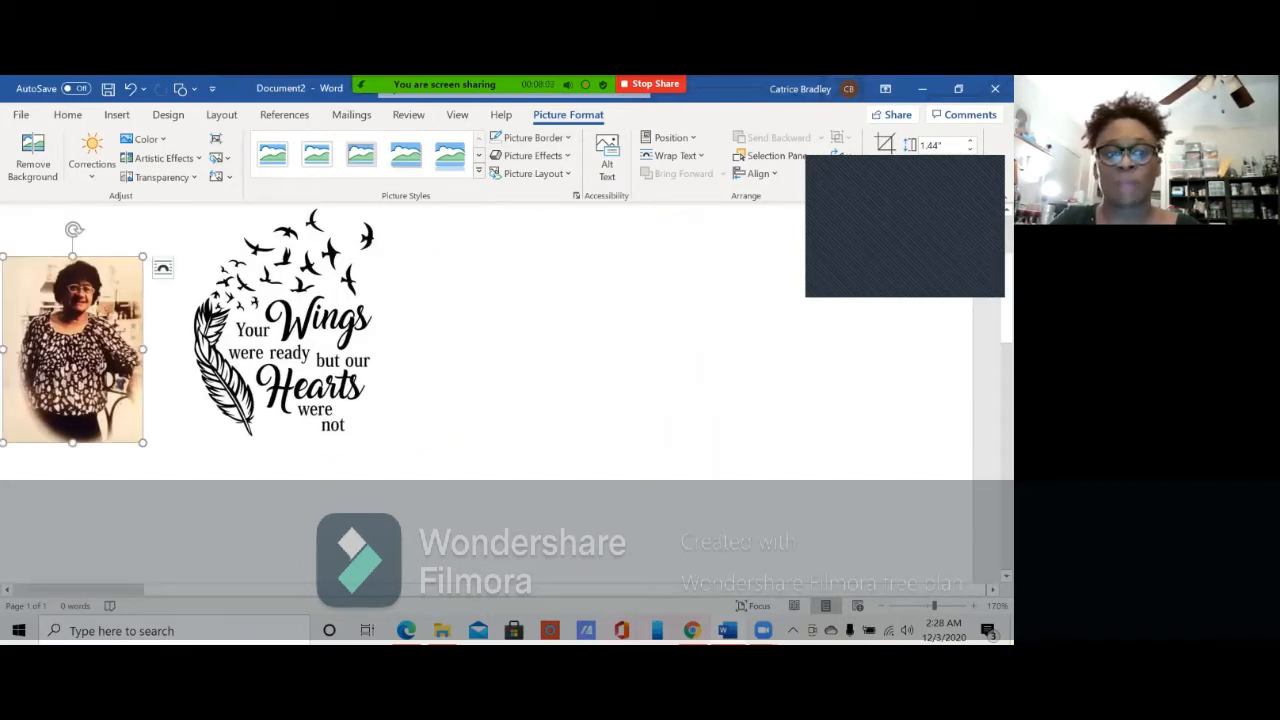
left_click(130, 88)
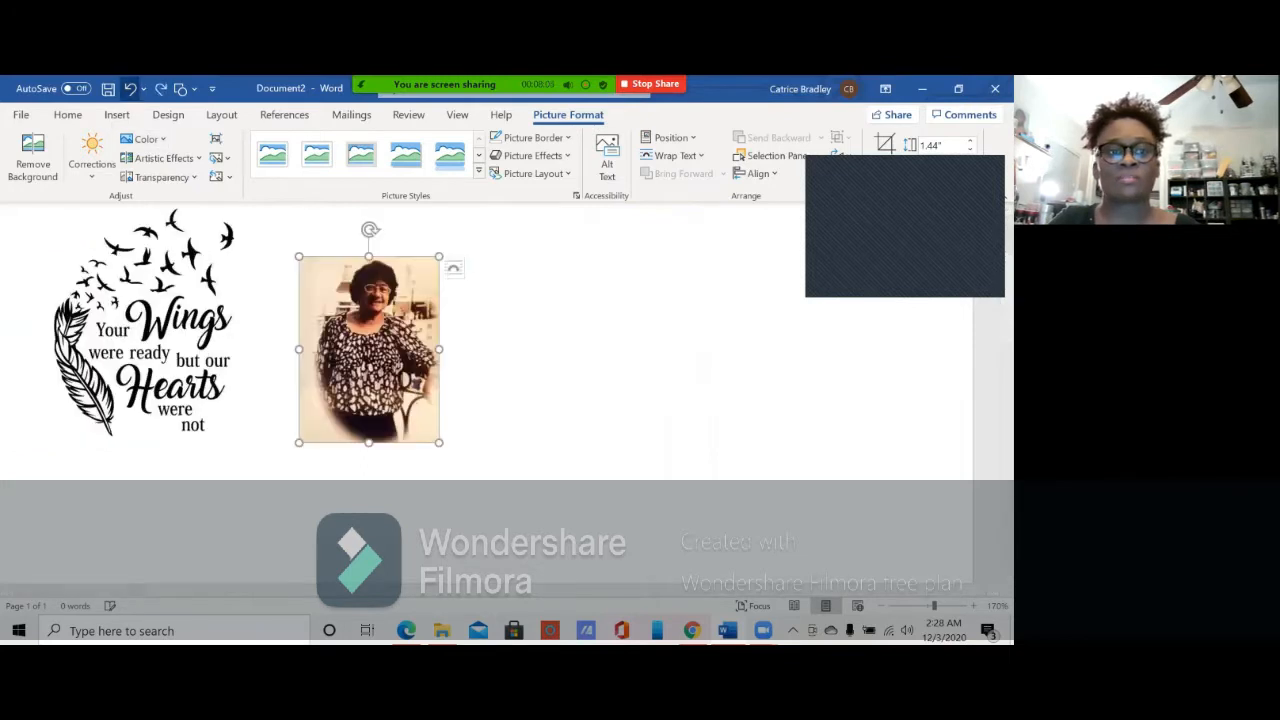
Step: Insert eight blank lines before the photo to push it well below the wings quote image
left_click(440, 434)
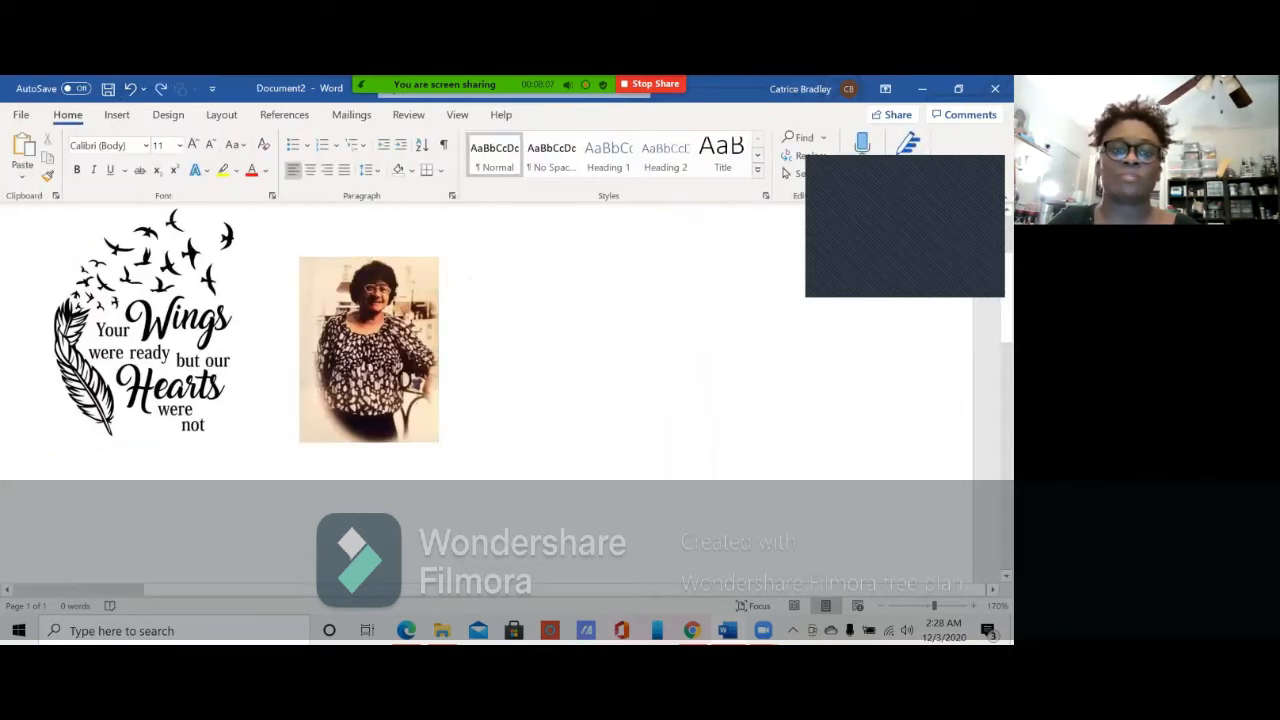
left_click(425, 425)
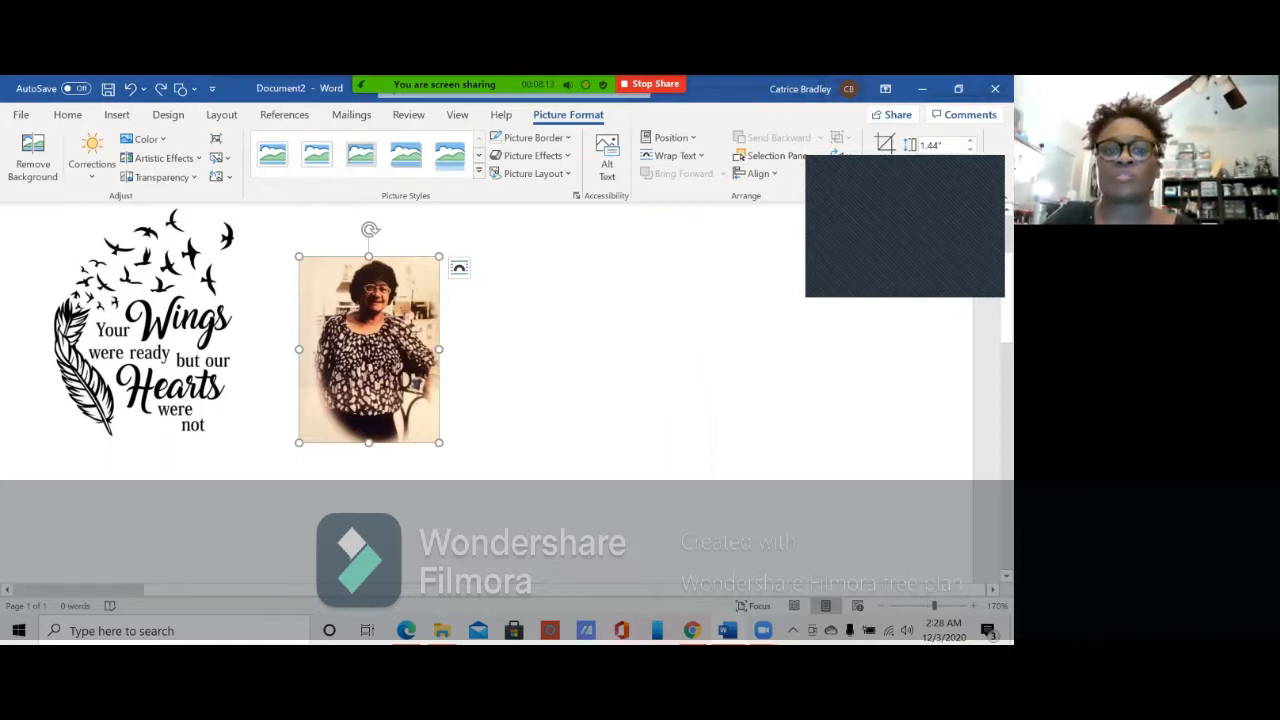
key("F2")
key("Escape")
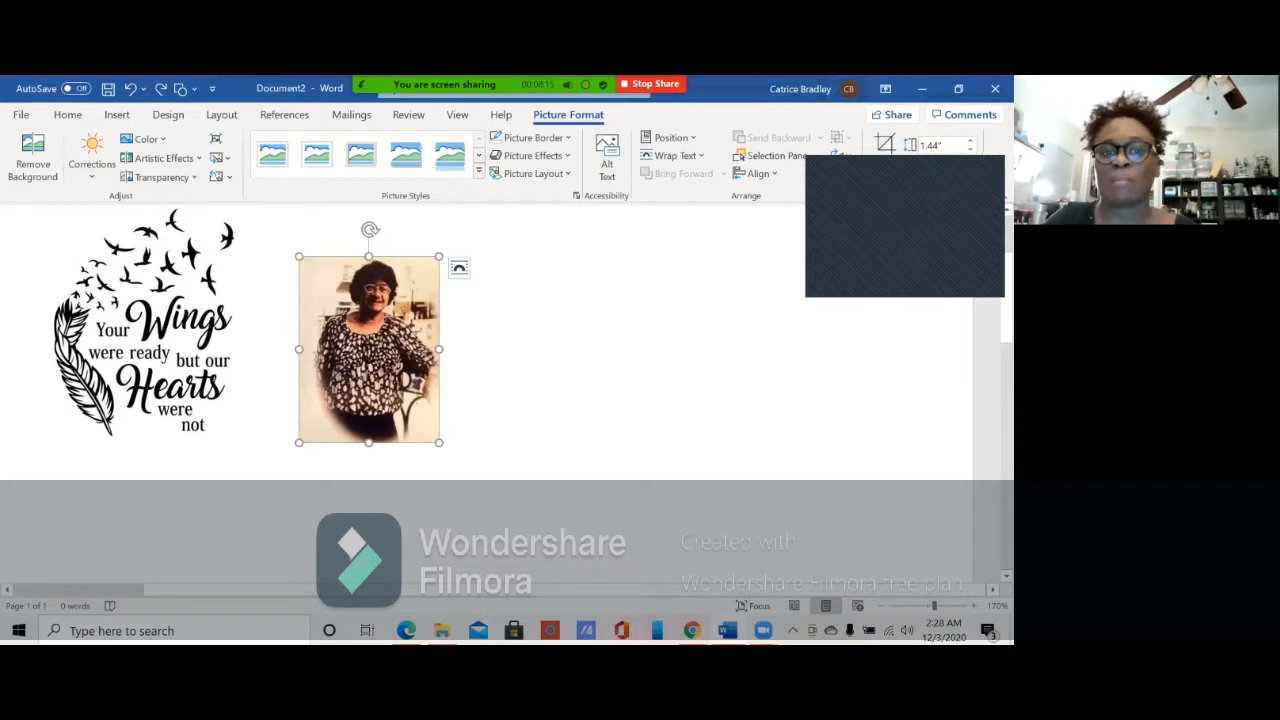
key("Left")
key("Return")
key("Return")
key("Return")
key("Return")
key("Return")
key("Return")
key("Return")
key("Return")
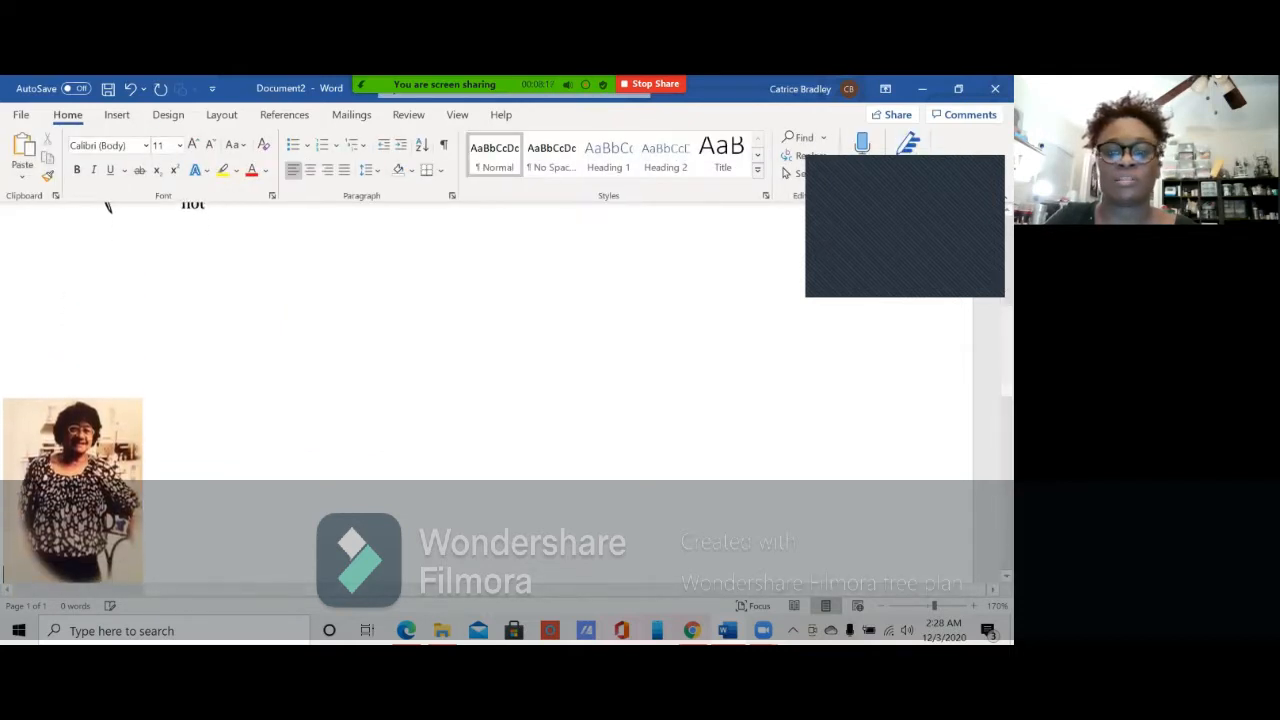
scroll(486, 392, "up", 4)
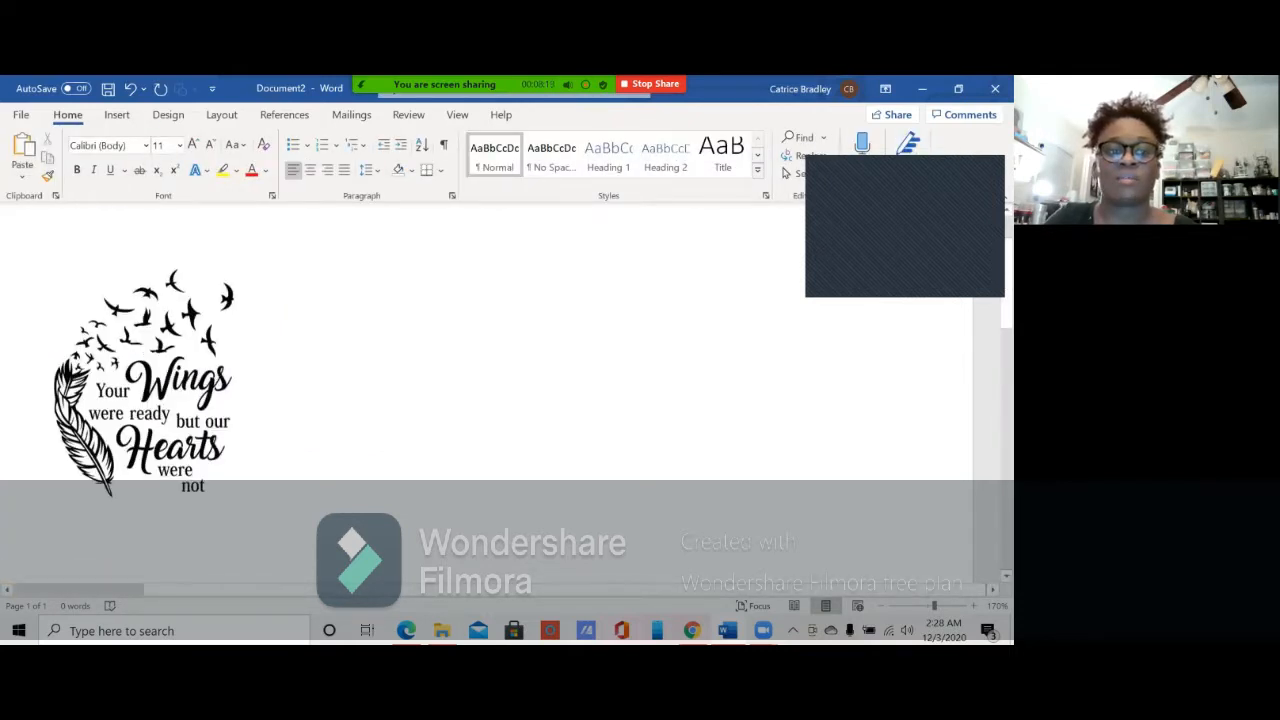
scroll(486, 392, "down", 4)
scroll(486, 392, "down", 1)
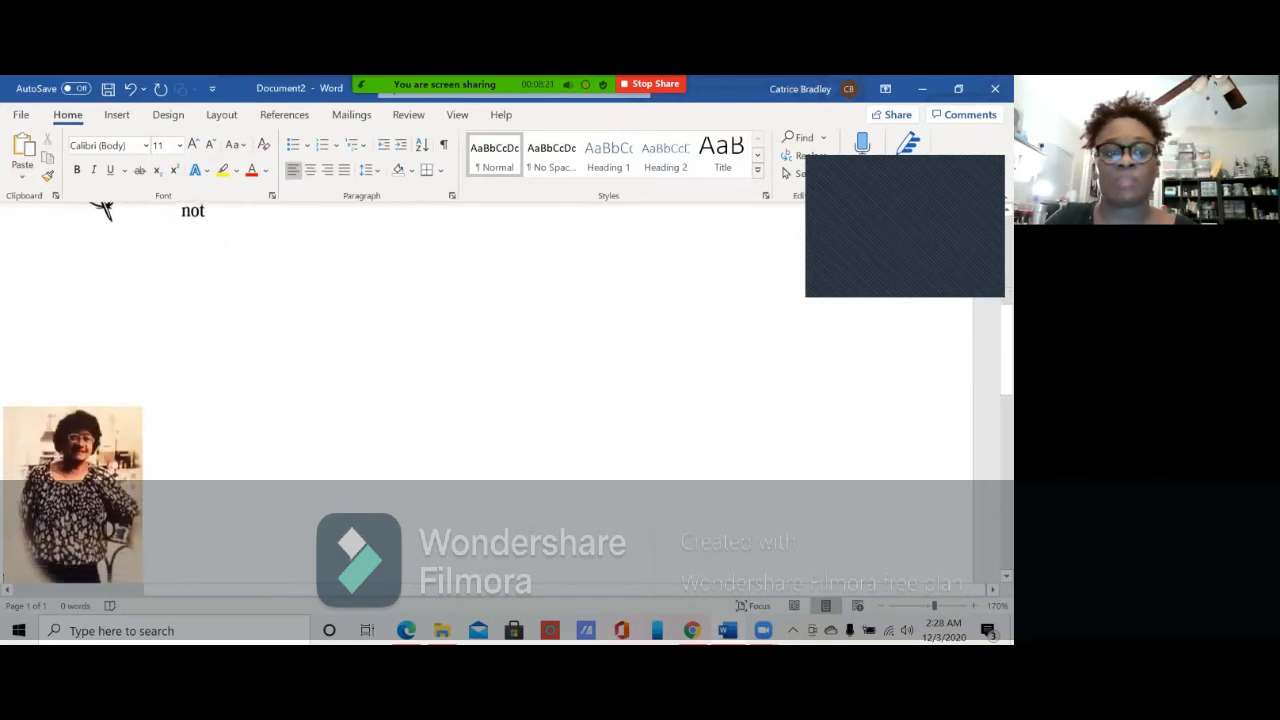
Step: Move the photo back up so it sits directly beneath the wings quote image
left_click_drag(72, 480, 72, 340)
left_click_drag(72, 418, 72, 379)
scroll(486, 392, "up", 3)
scroll(486, 392, "up", 1)
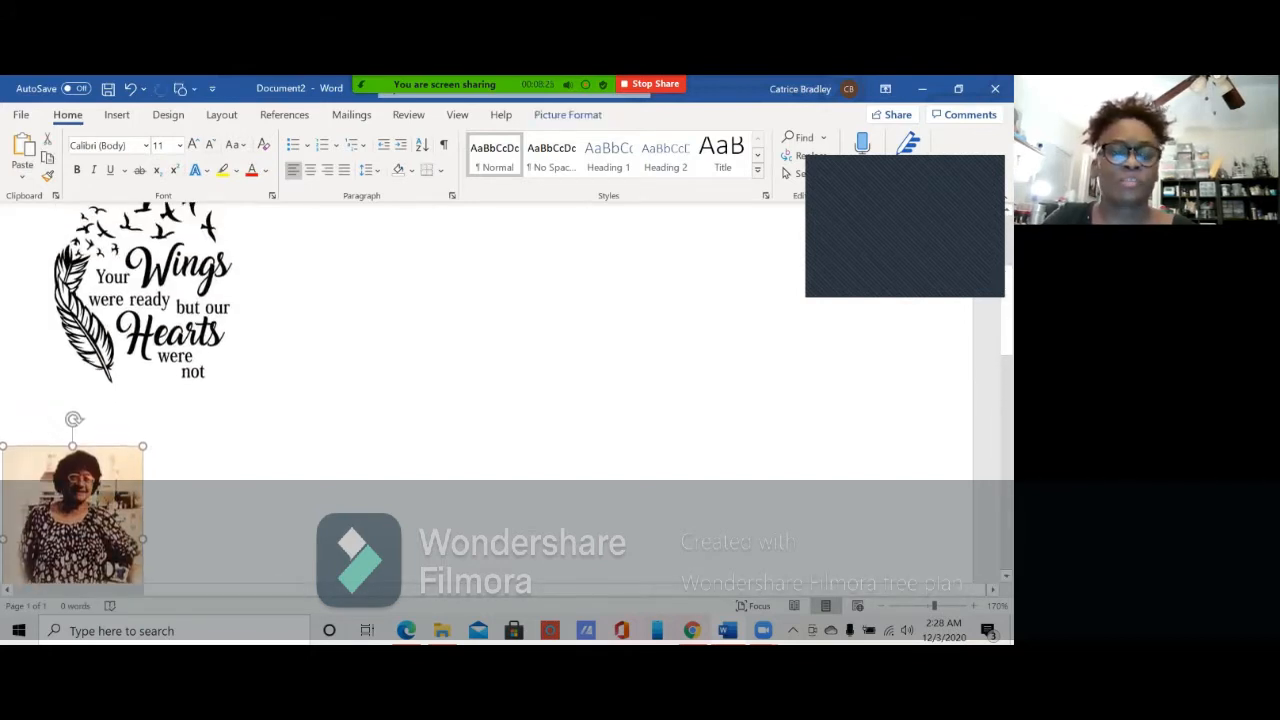
left_click_drag(72, 500, 72, 418)
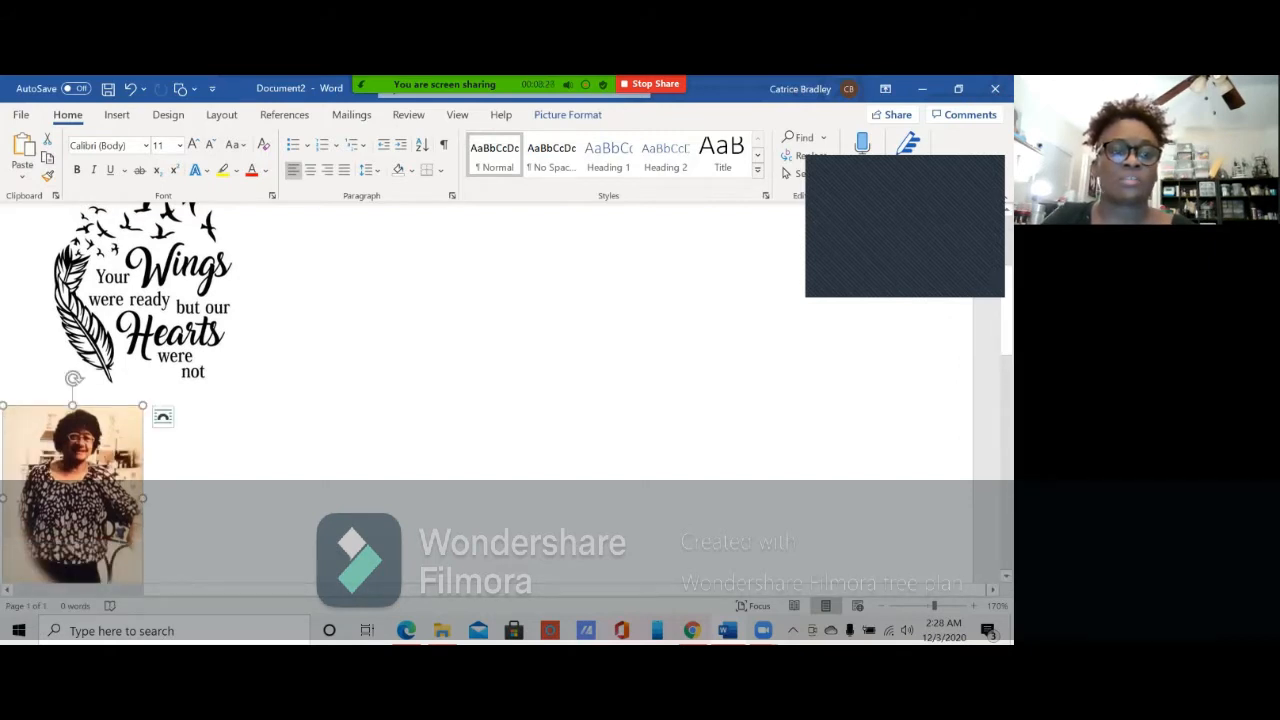
Step: Set the photo's text wrapping to Square and place it to the right of the wings quote image
right_click(89, 480)
mouse_move(150, 528)
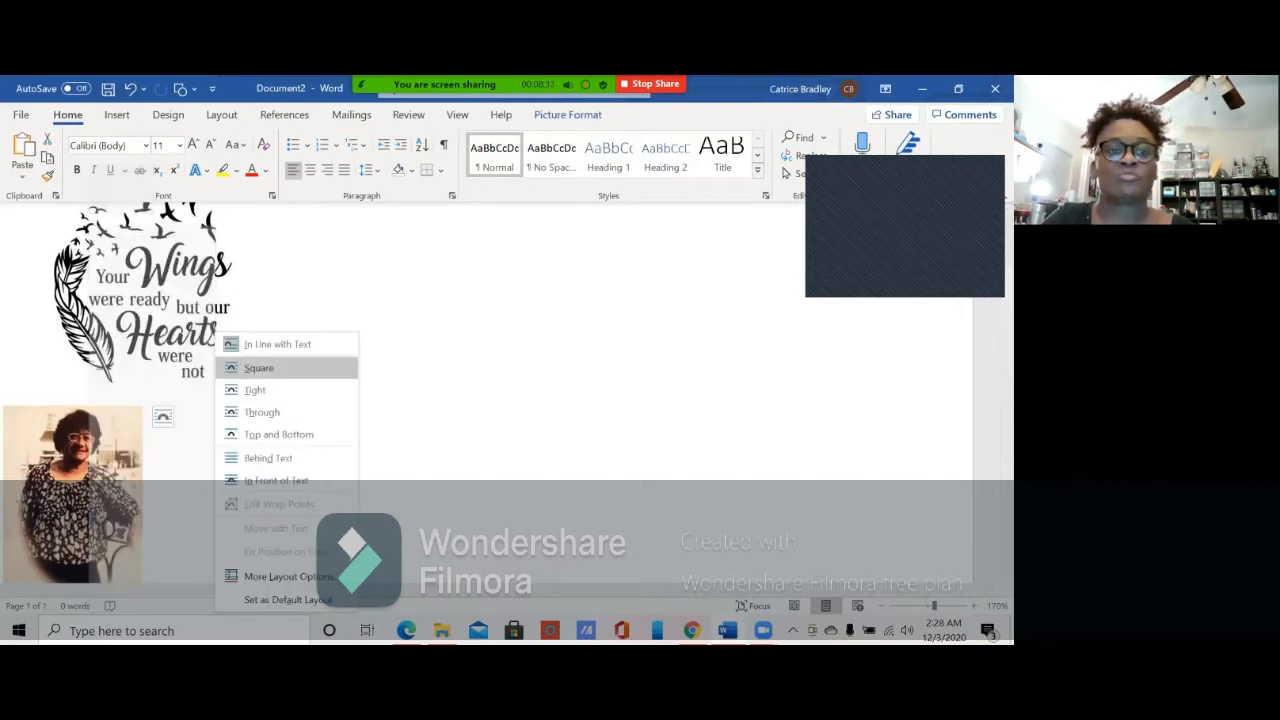
left_click(259, 367)
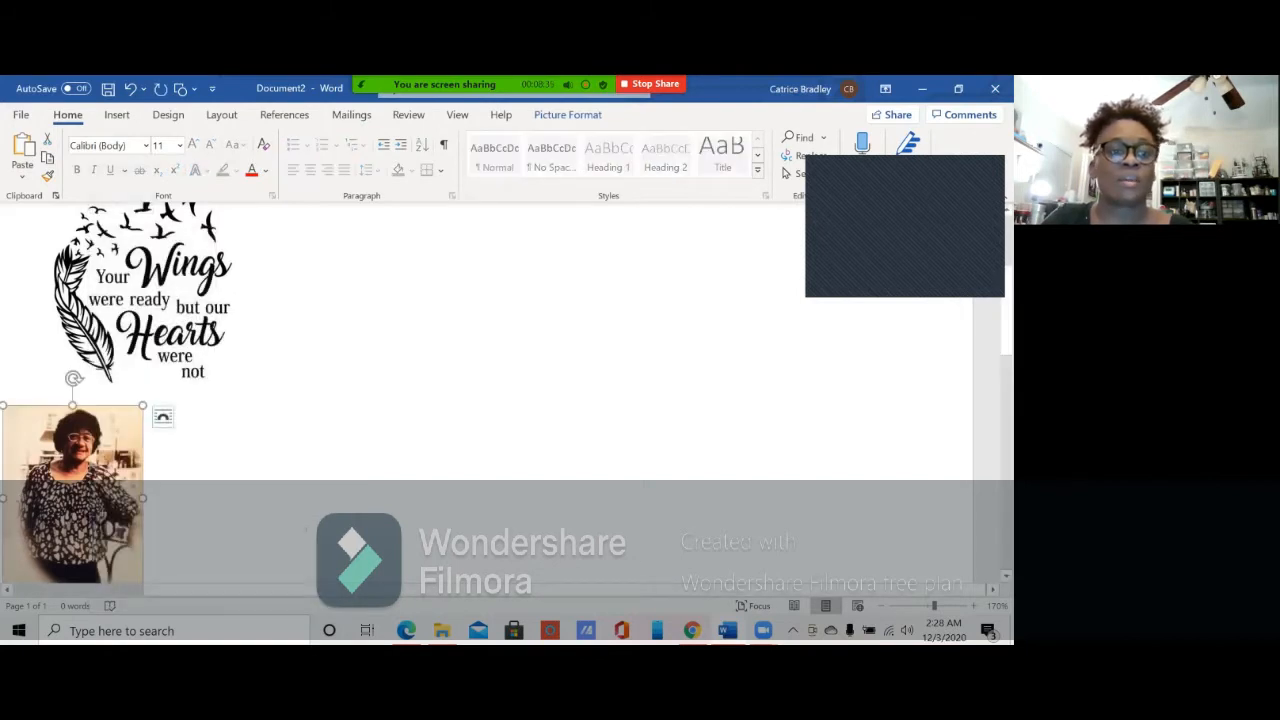
left_click_drag(72, 494, 565, 430)
left_click_drag(571, 363, 452, 374)
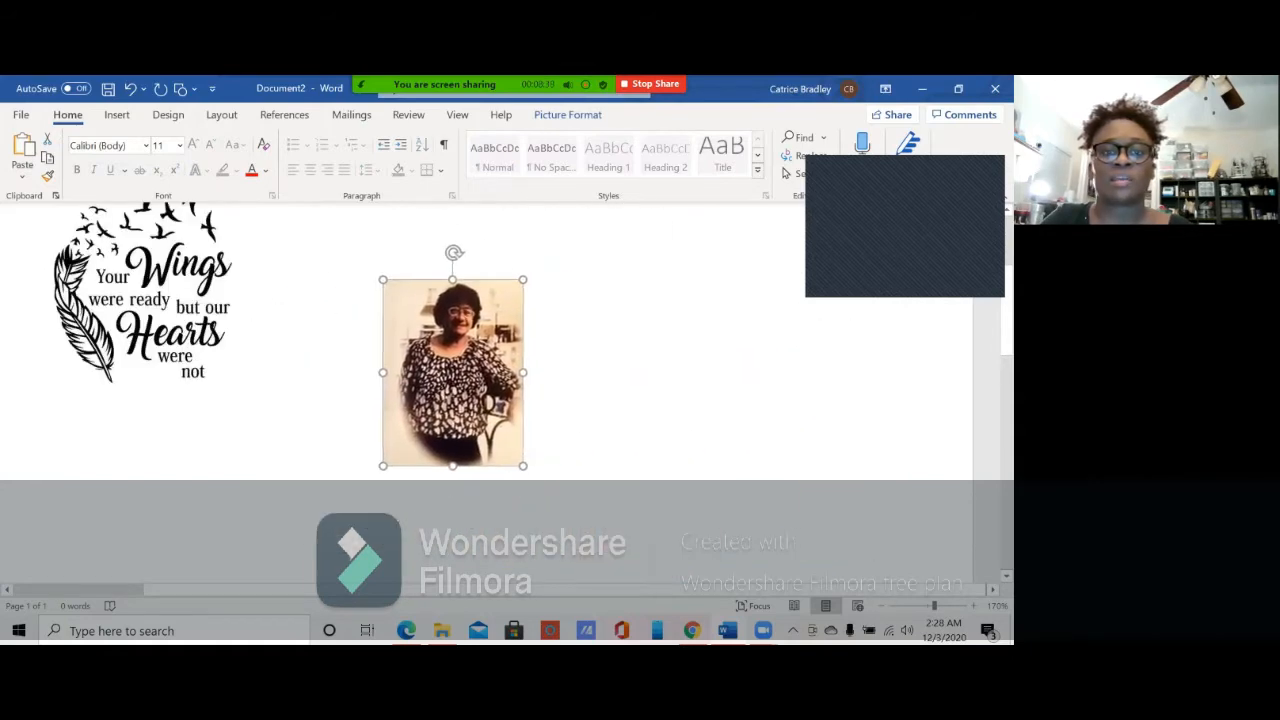
Step: Set the wings quote image's text wrapping to Square
left_click(150, 300)
scroll(490, 390, "up", 3)
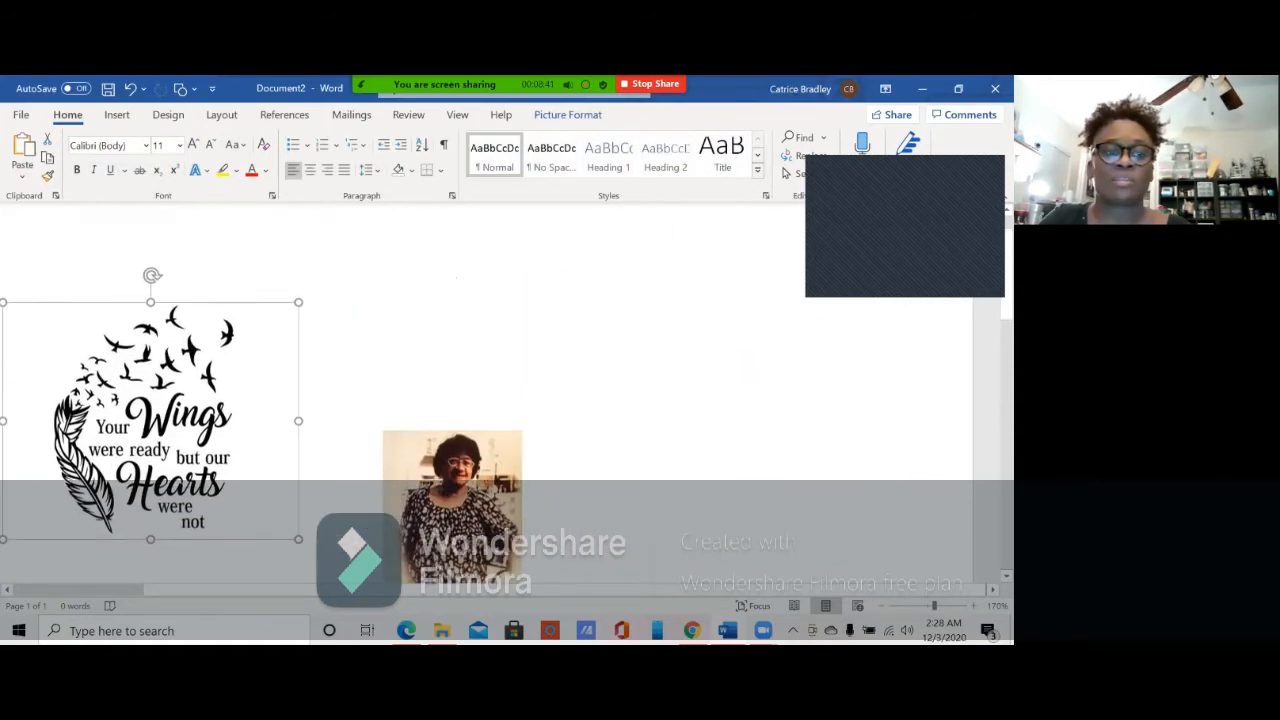
right_click(160, 420)
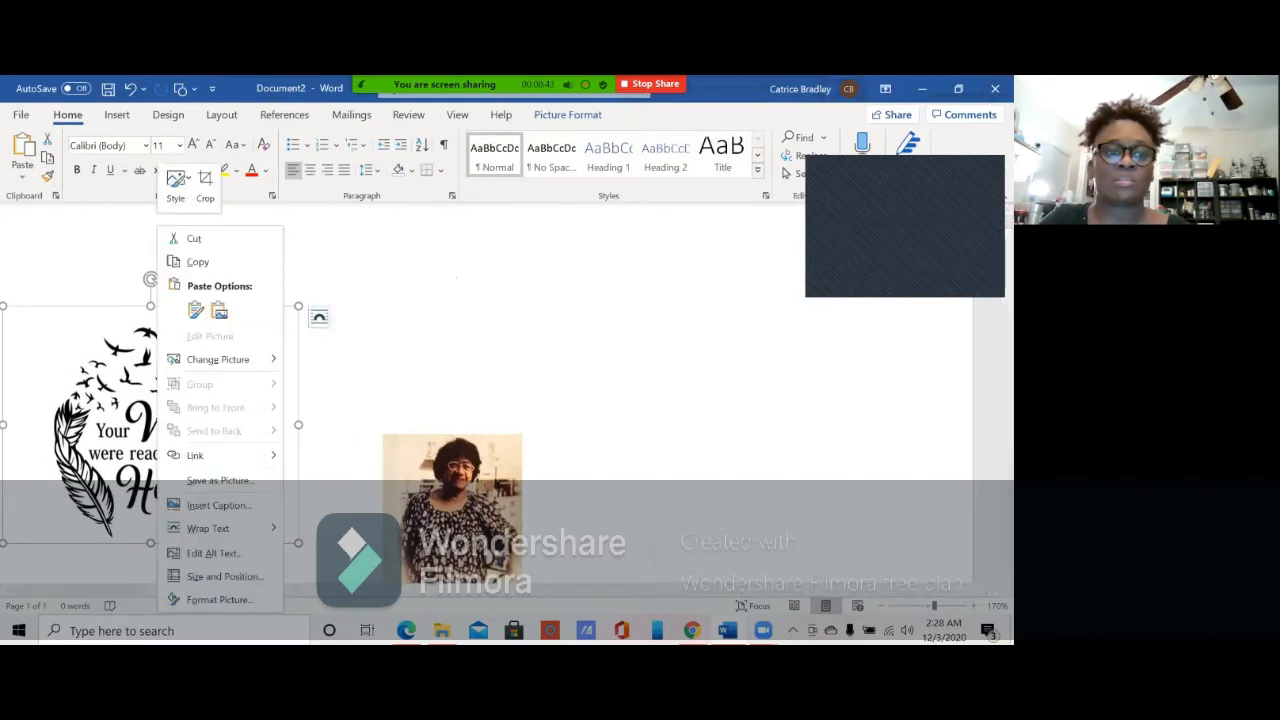
mouse_move(210, 528)
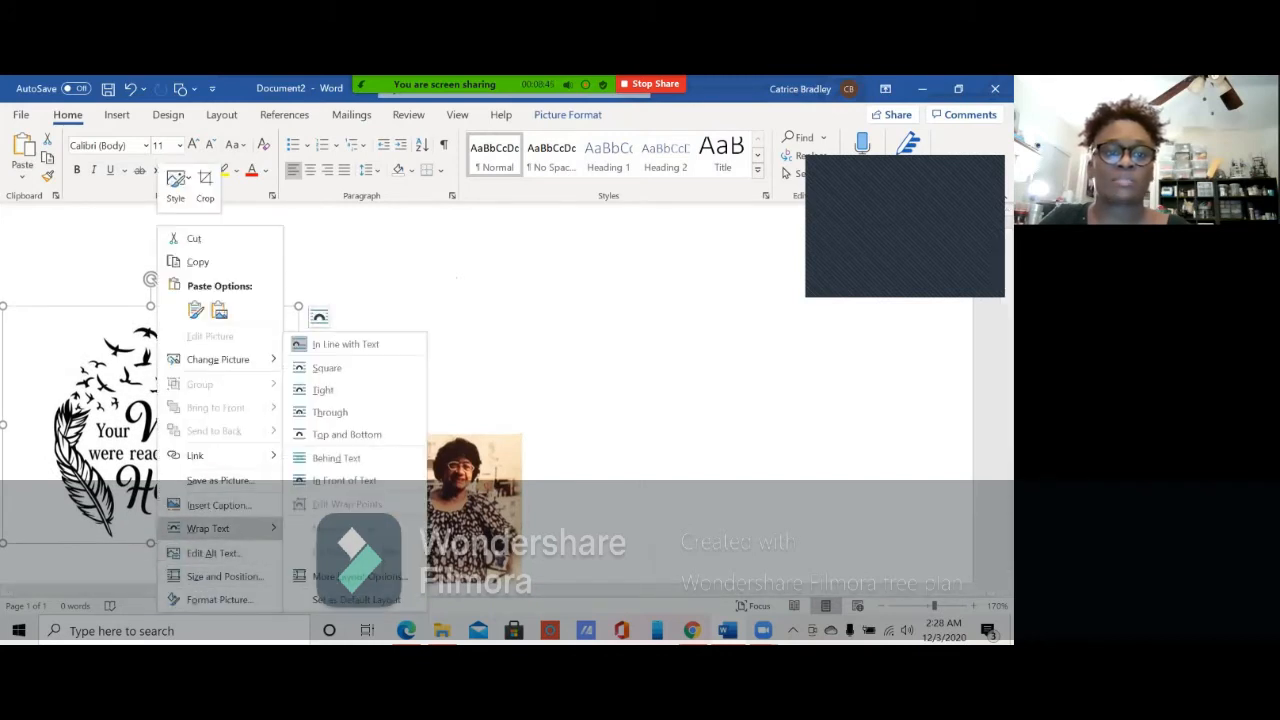
left_click(316, 368)
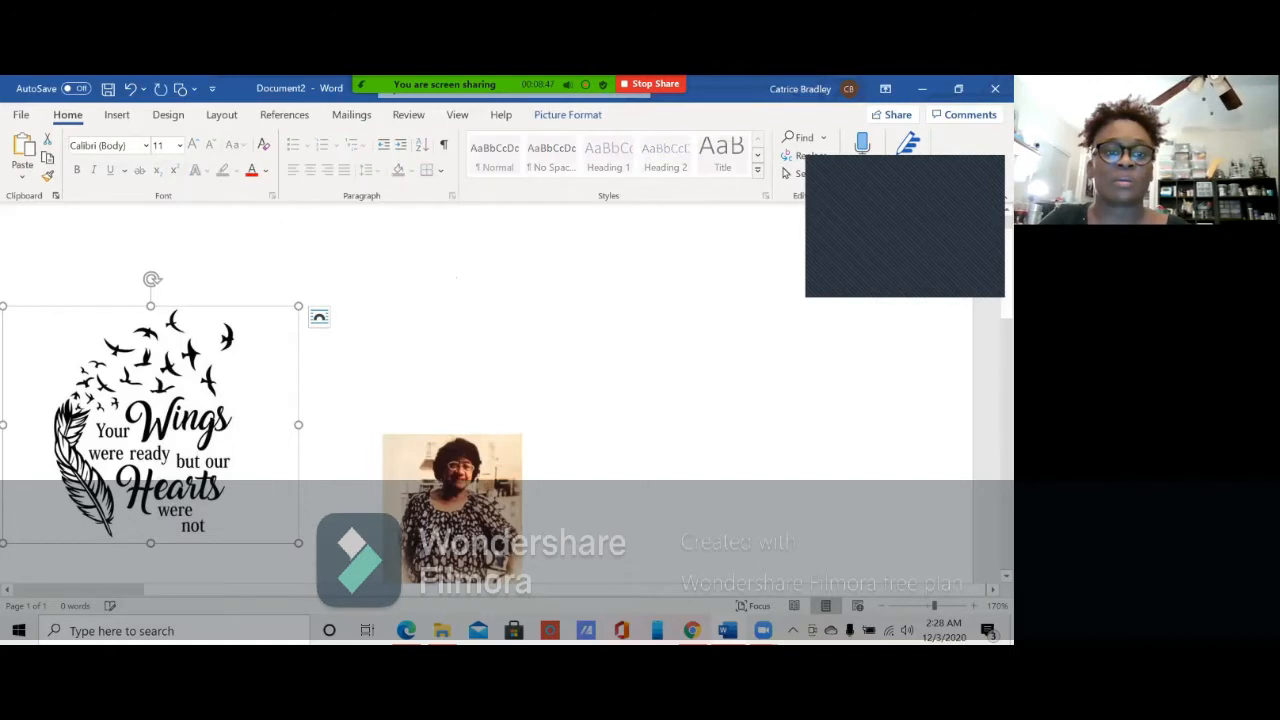
Step: Move the wings quote image slightly to the left, away from the photo
left_click_drag(150, 424, 150, 472)
scroll(487, 393, "down", 3)
scroll(487, 393, "up", 1)
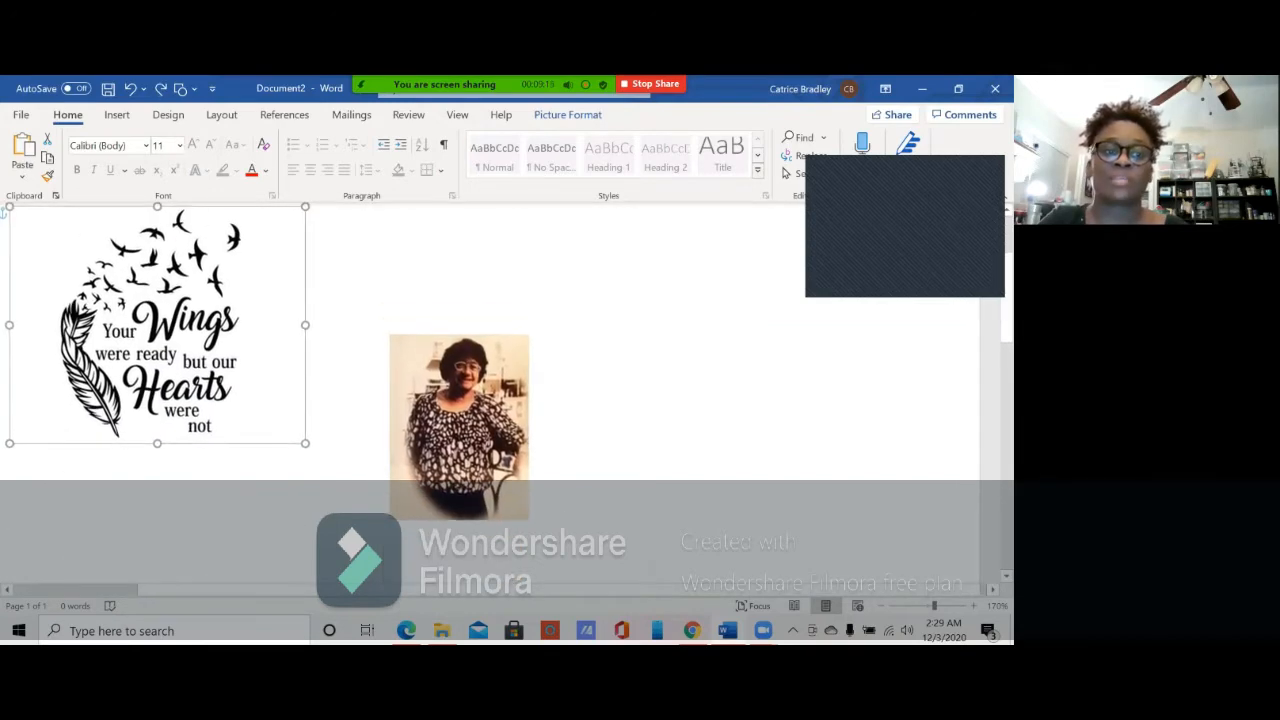
scroll(487, 393, "up", 4)
scroll(487, 393, "right", 1)
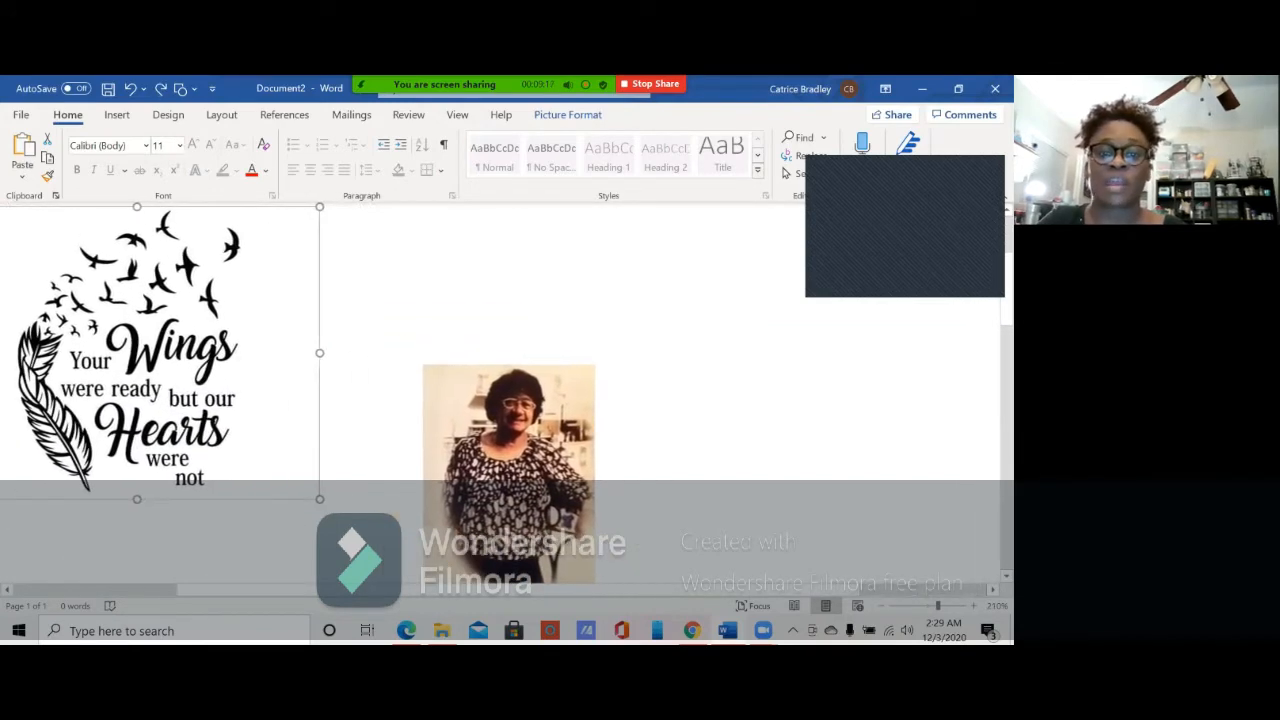
scroll(487, 393, "left", 2)
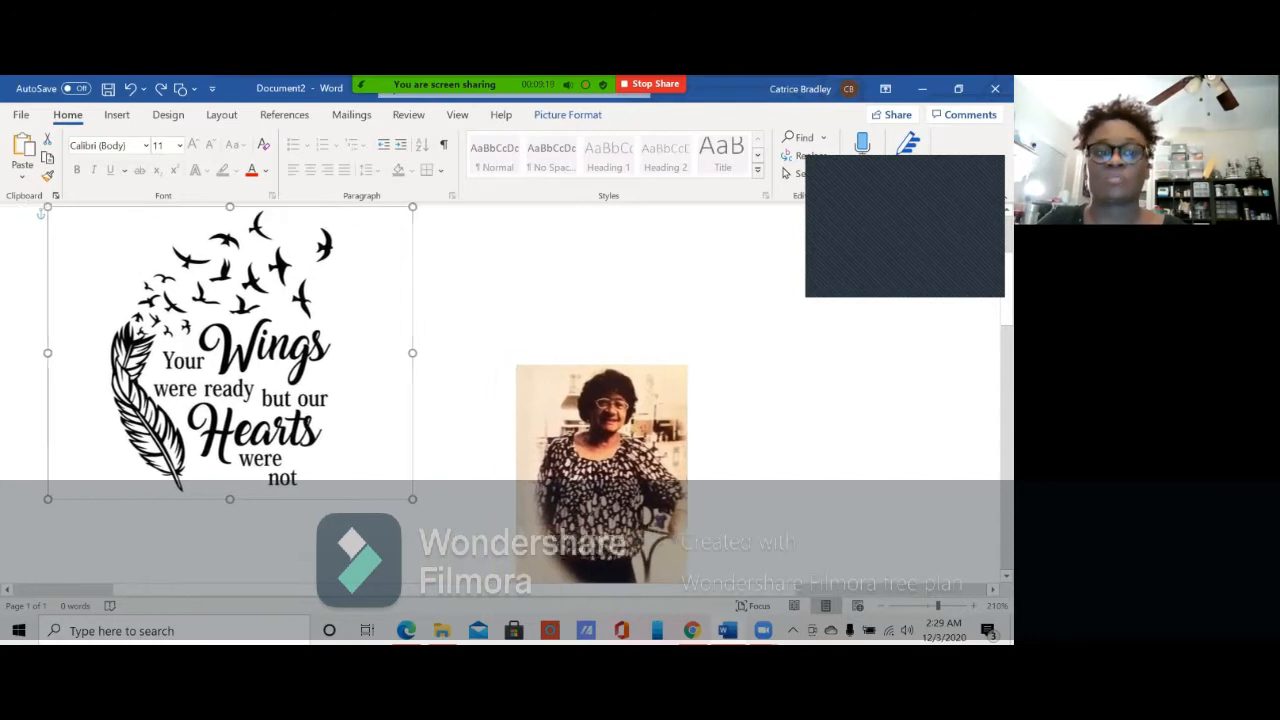
scroll(487, 393, "right", 1)
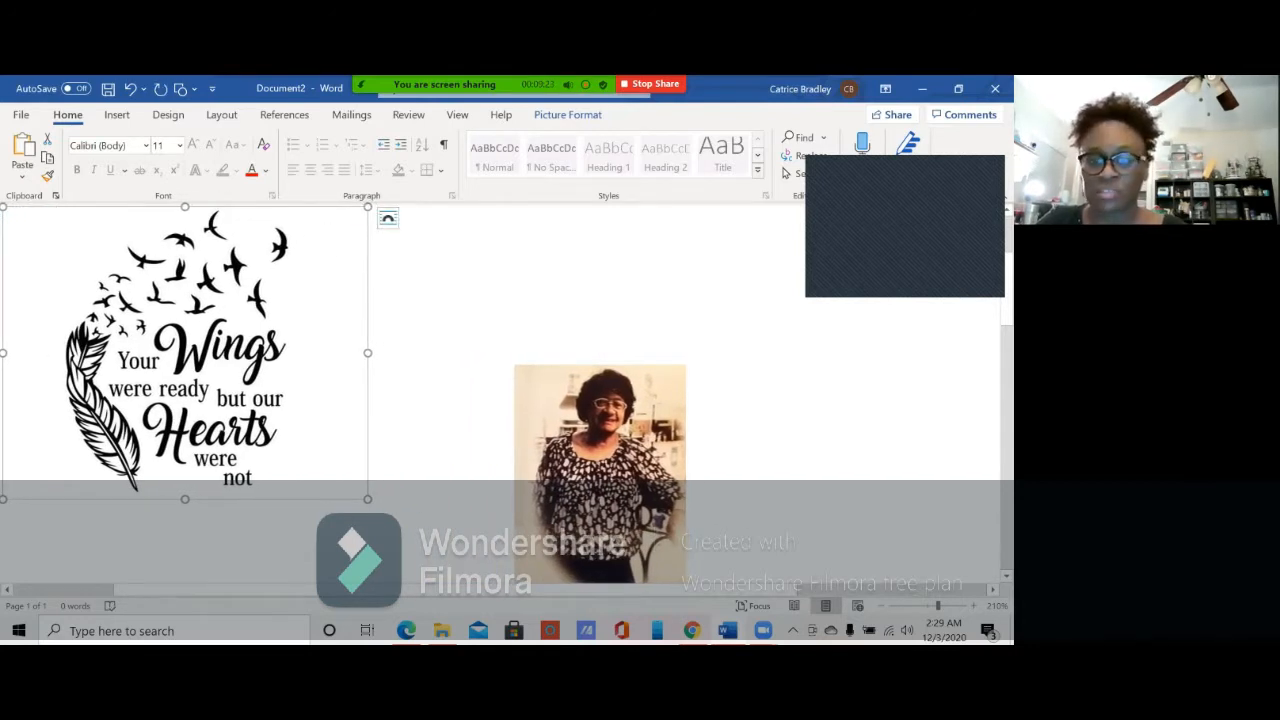
Step: Bring the photo to the front and place it right beside the wings quote lettering, overlapping the quote image's blank margin
left_click(600, 464)
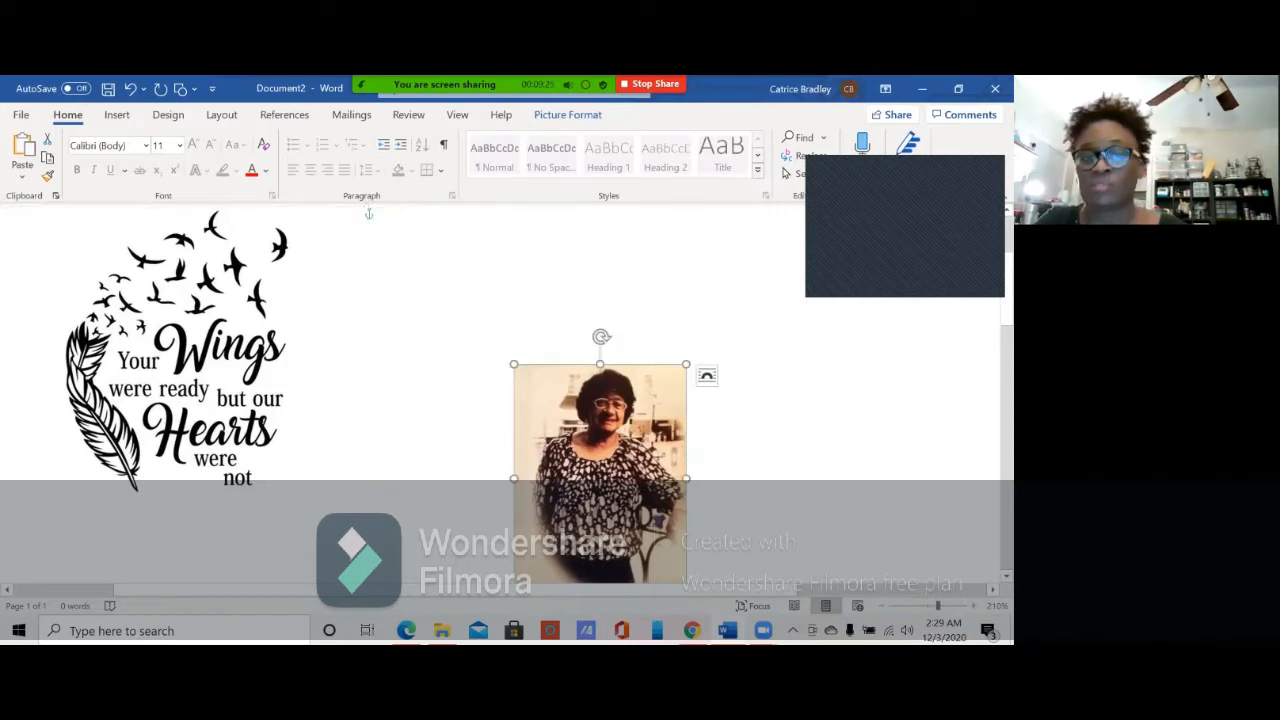
left_click_drag(600, 464, 452, 373)
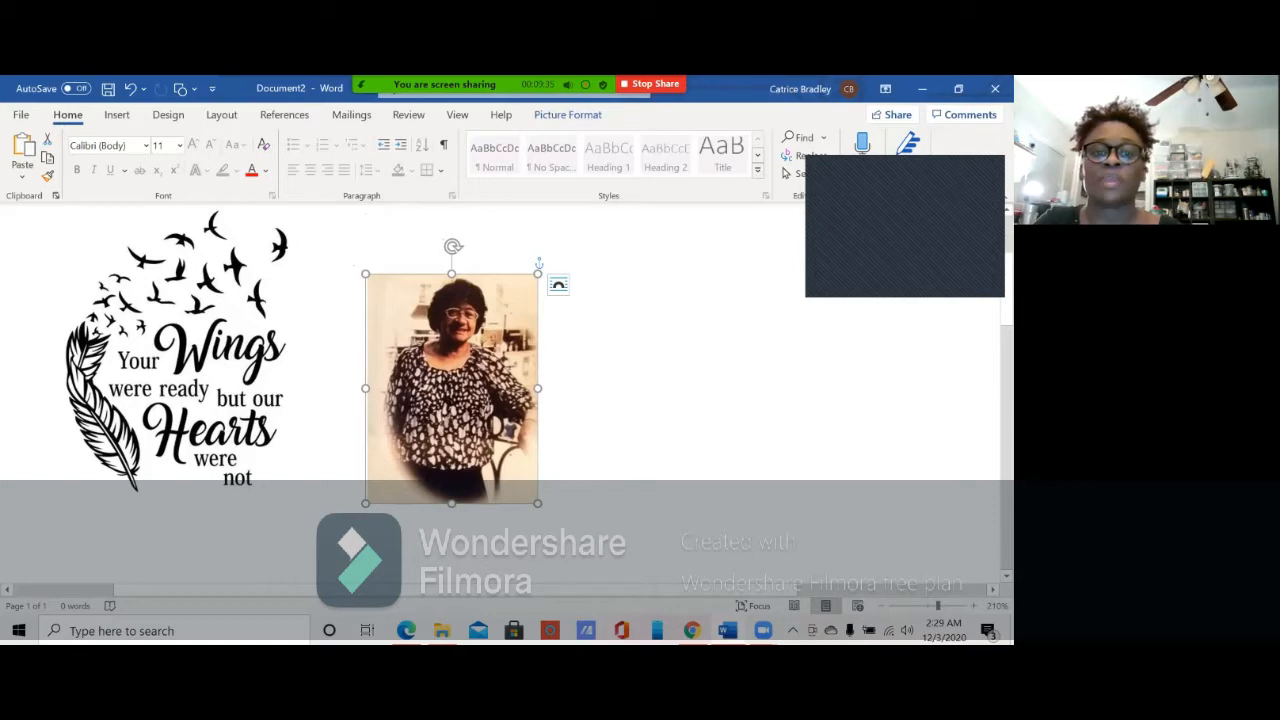
right_click(480, 373)
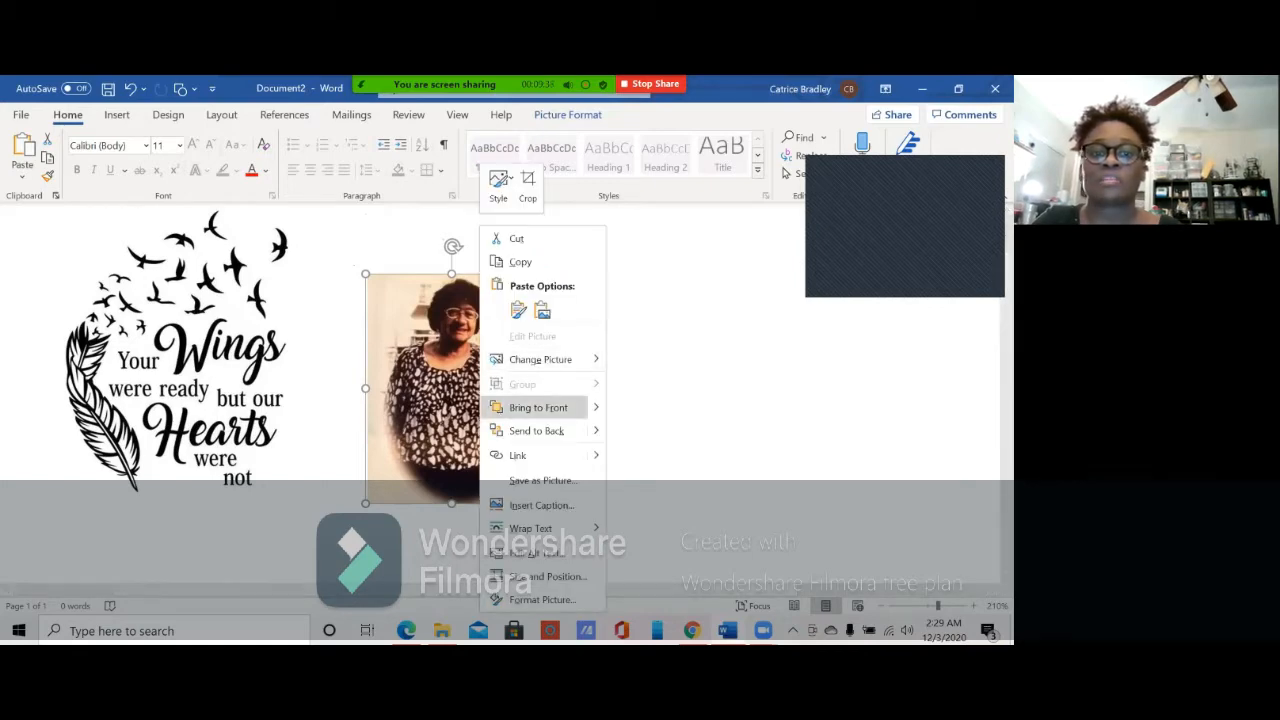
left_click(566, 407)
left_click_drag(450, 390, 377, 384)
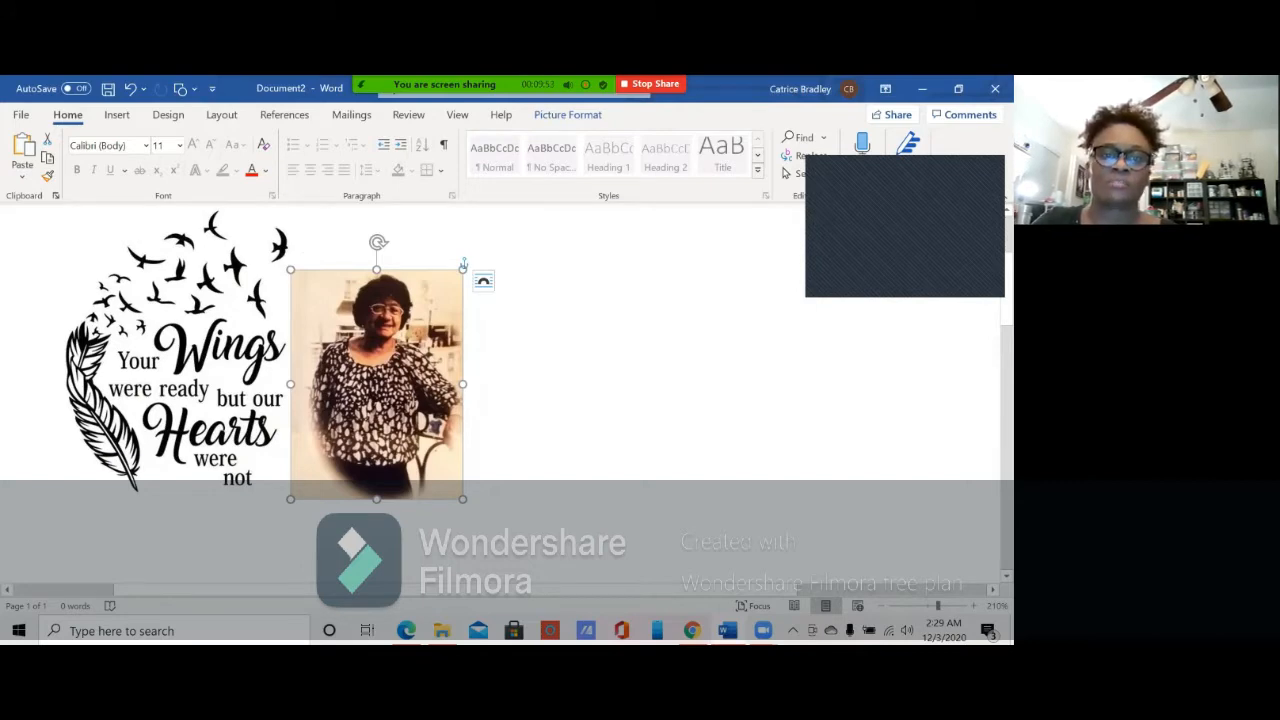
Step: Shrink the photo and the wings quote image proportionally, and align the quote lettering along the photo's left edge
left_click_drag(462, 268, 419, 327)
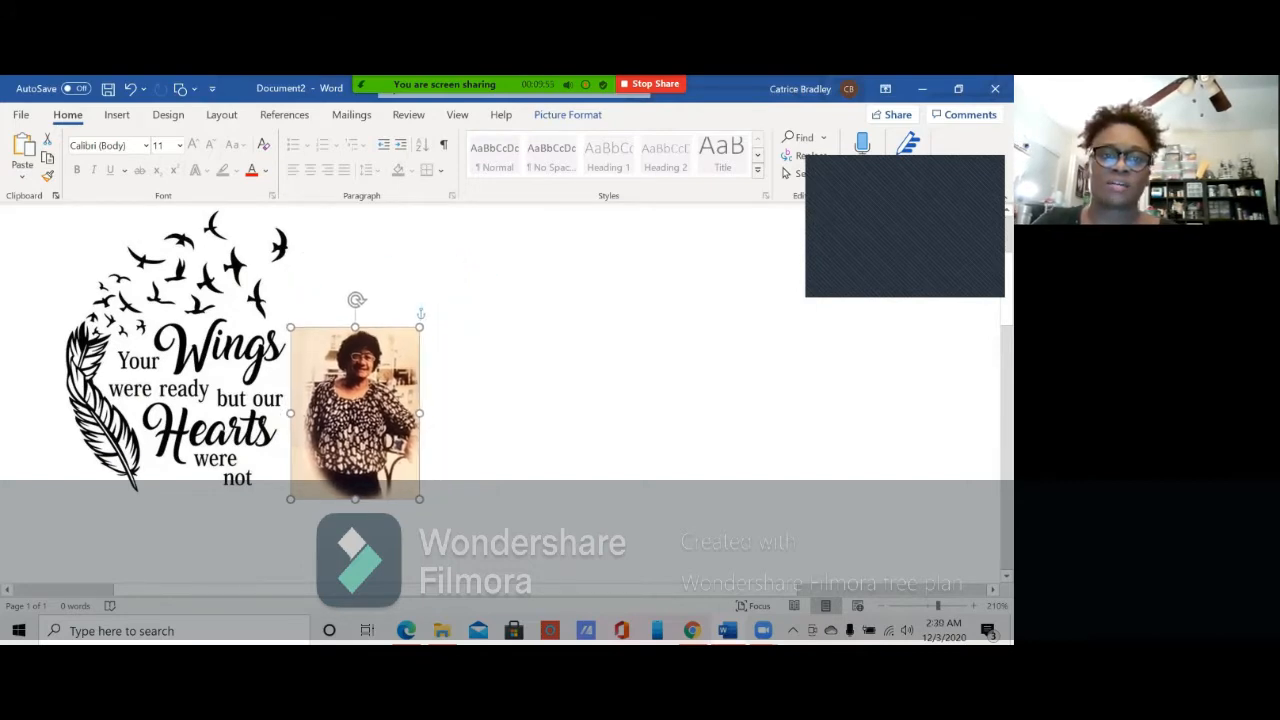
left_click(215, 368)
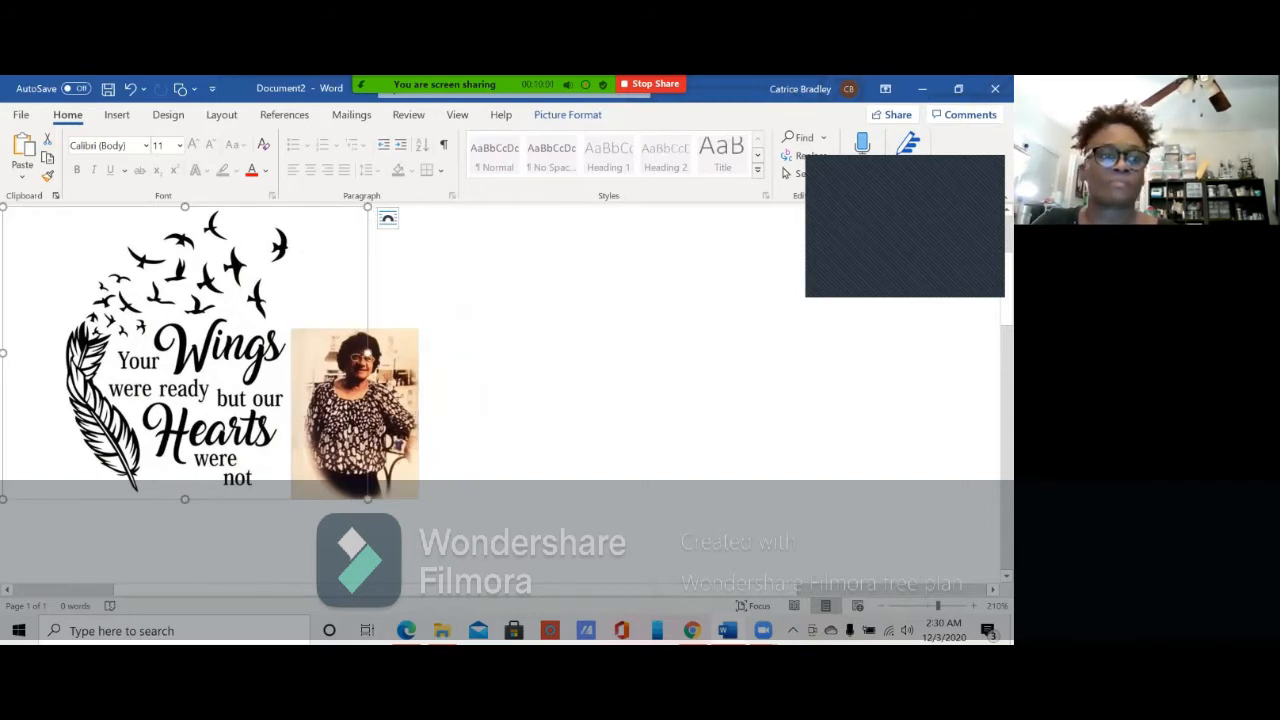
left_click_drag(3, 207, 98, 207)
left_click_drag(235, 320, 212, 405)
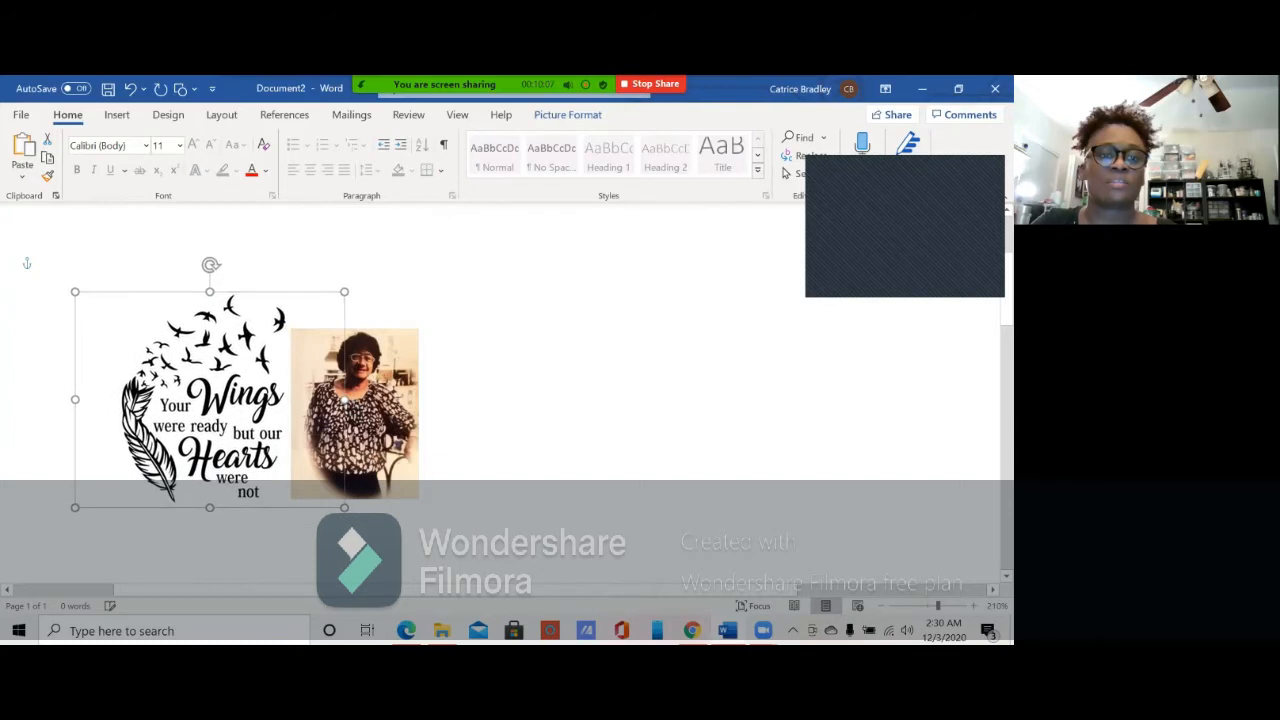
right_click(449, 457)
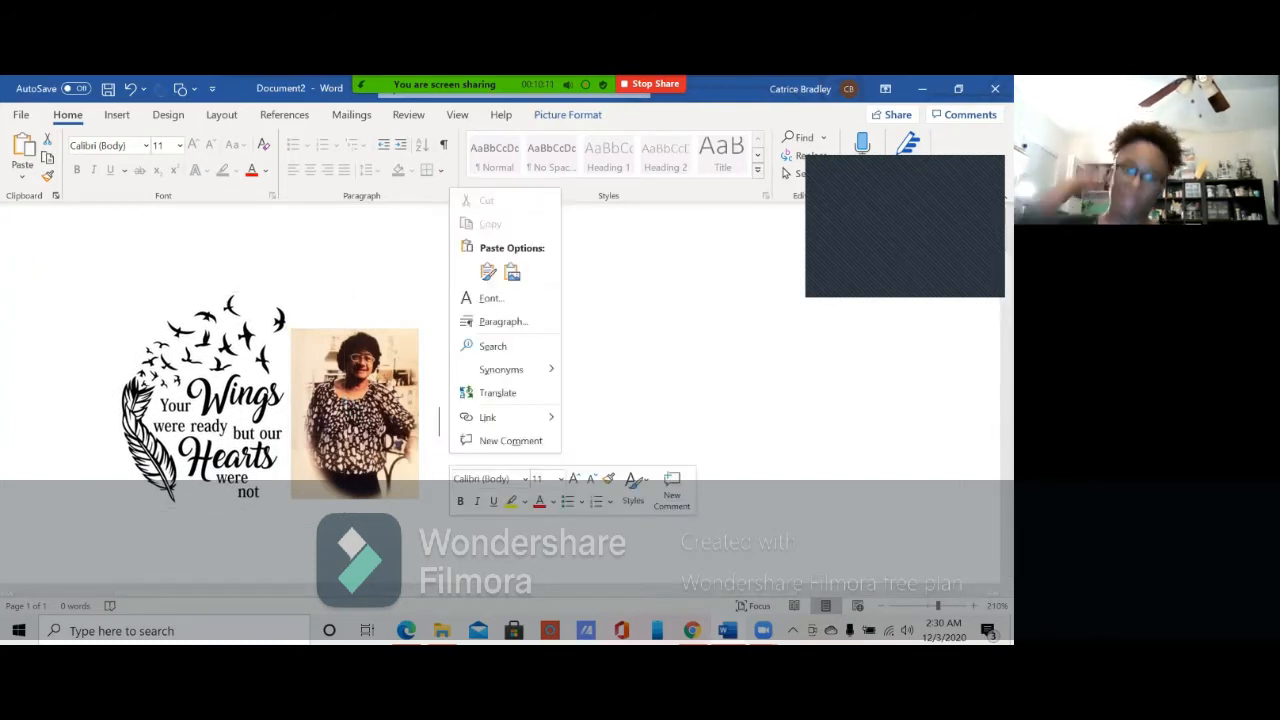
key("Escape")
right_click(676, 373)
key("Escape")
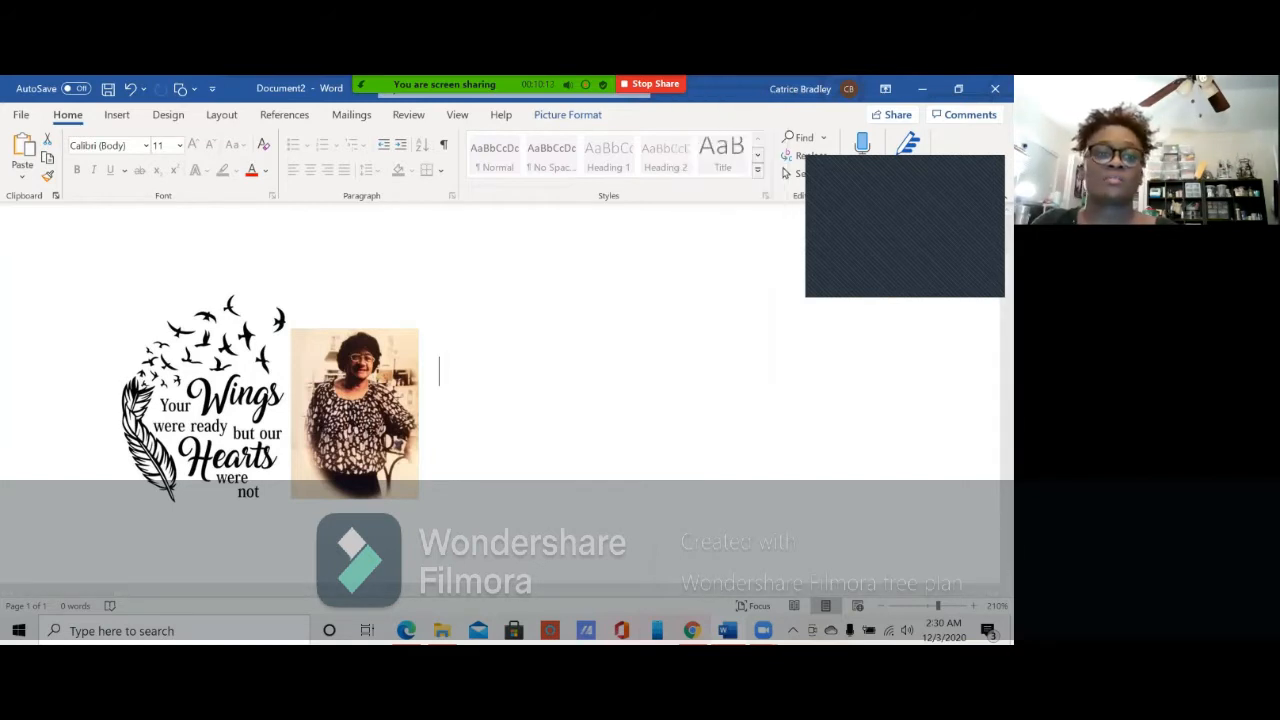
Step: Duplicate the wings quote image and place the copy below the original, keeping source formatting
left_click(212, 405)
right_click(230, 405)
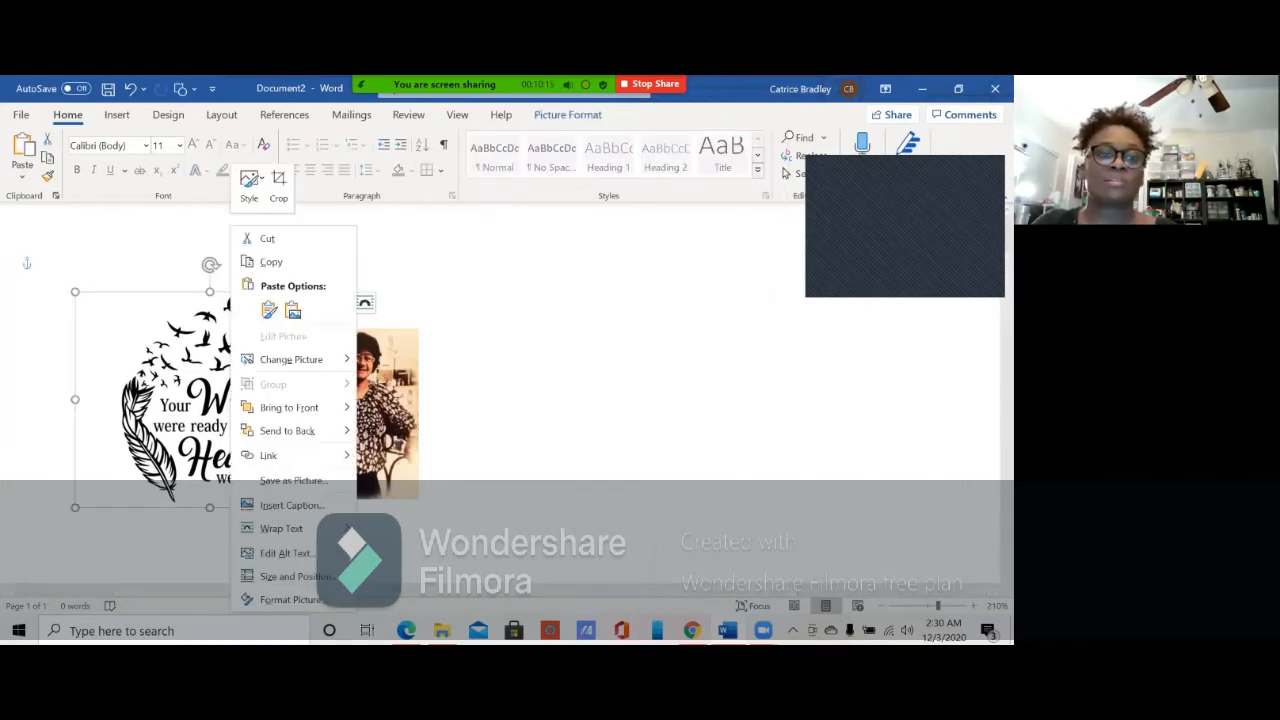
left_click(271, 262)
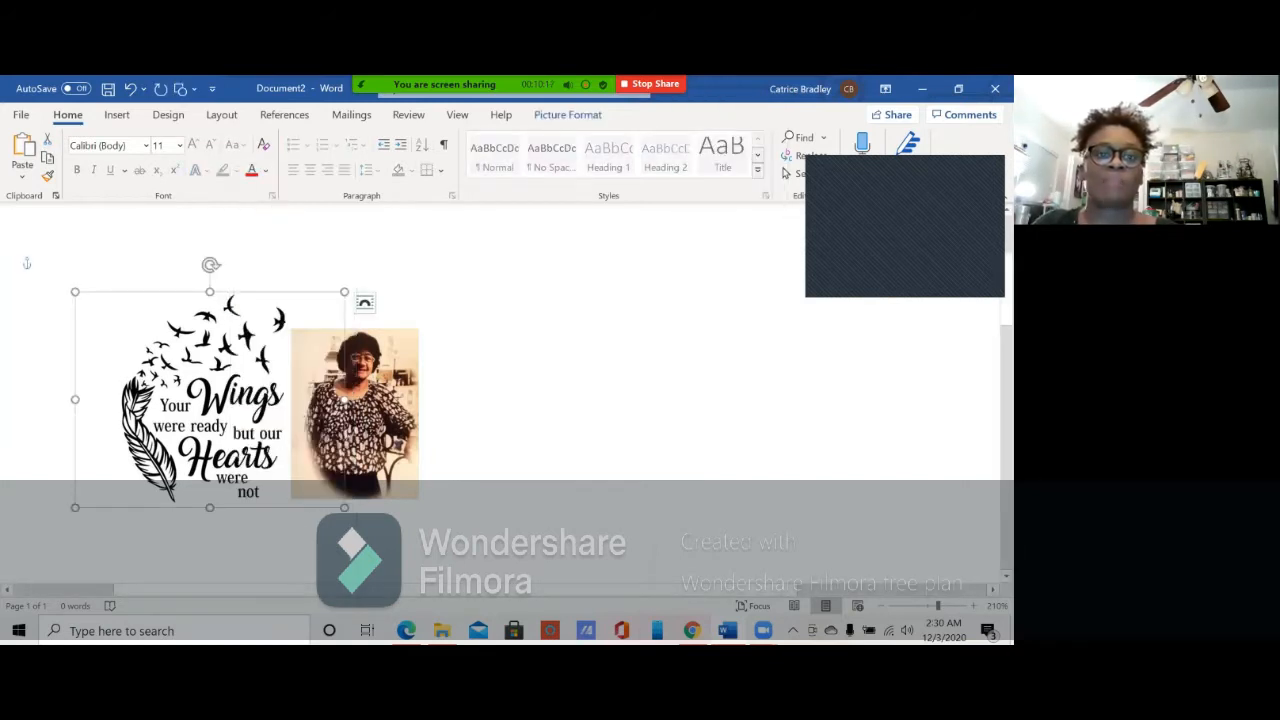
left_click(579, 445)
right_click(579, 445)
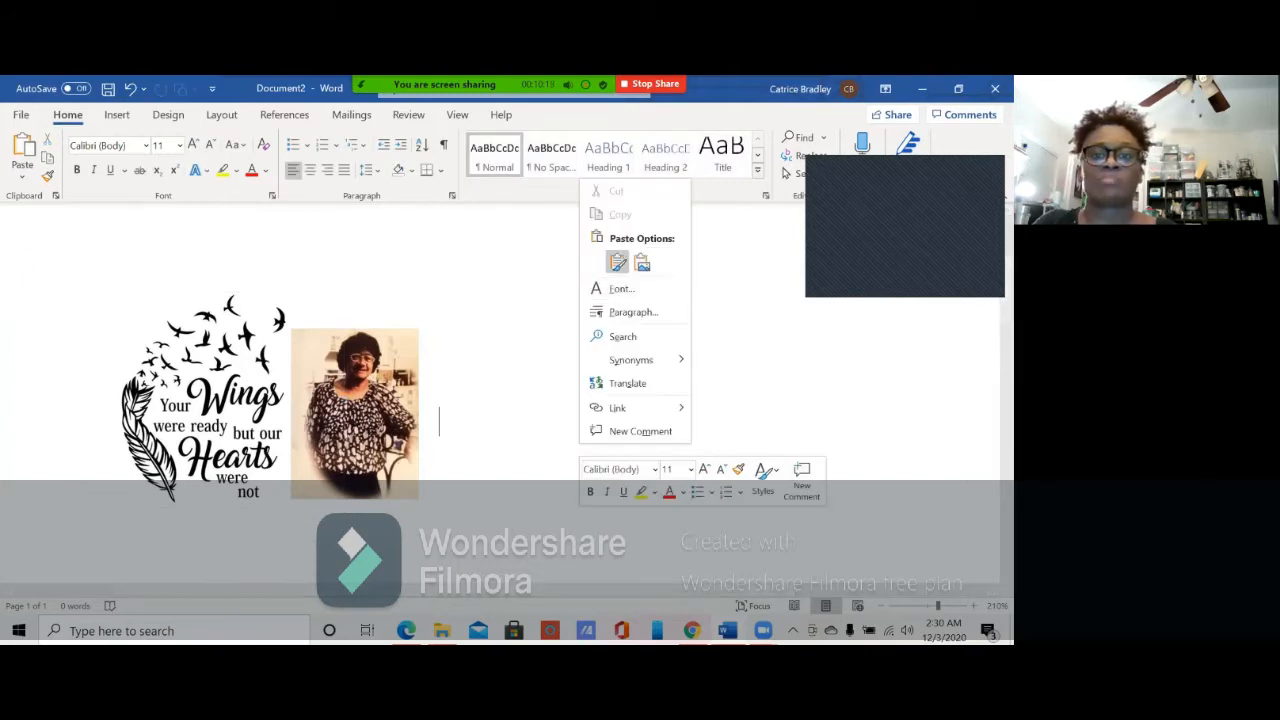
left_click(617, 262)
left_click_drag(573, 408, 182, 499)
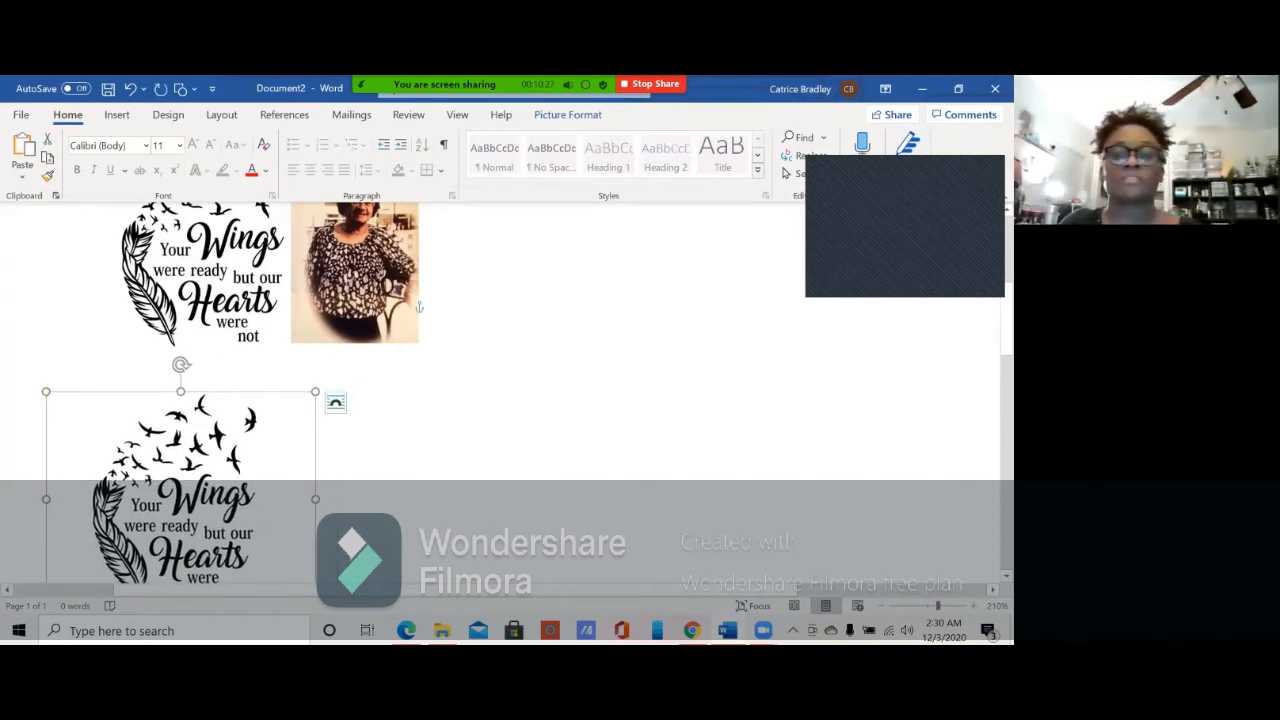
Step: Draw a vertical oval about 1.03" tall and place it directly beside the lettering of the lower wings quote
left_click(437, 312)
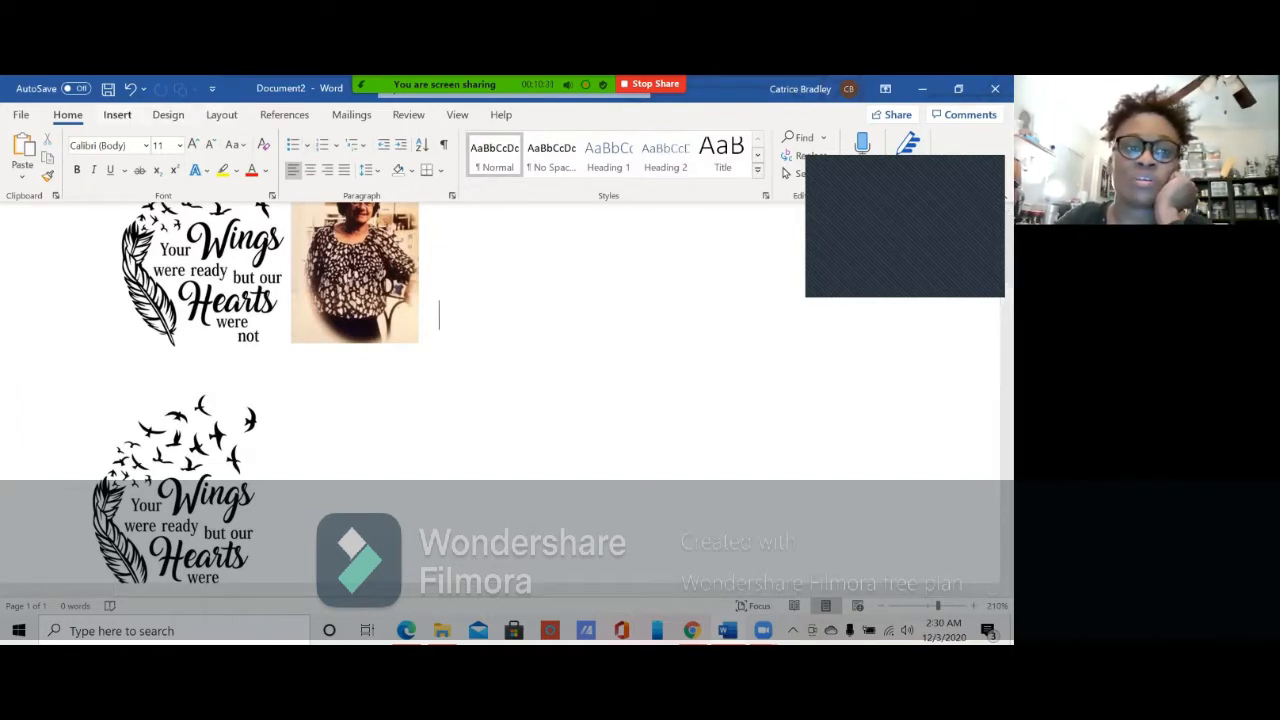
left_click(117, 114)
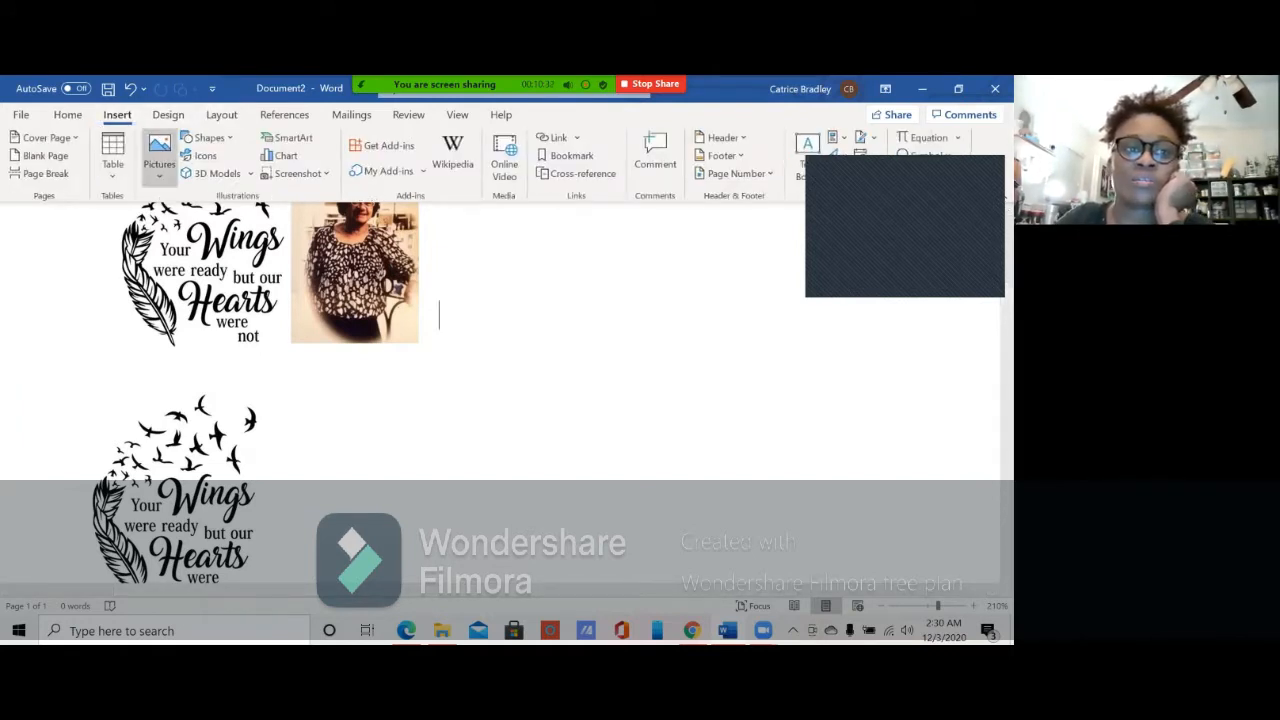
left_click(208, 137)
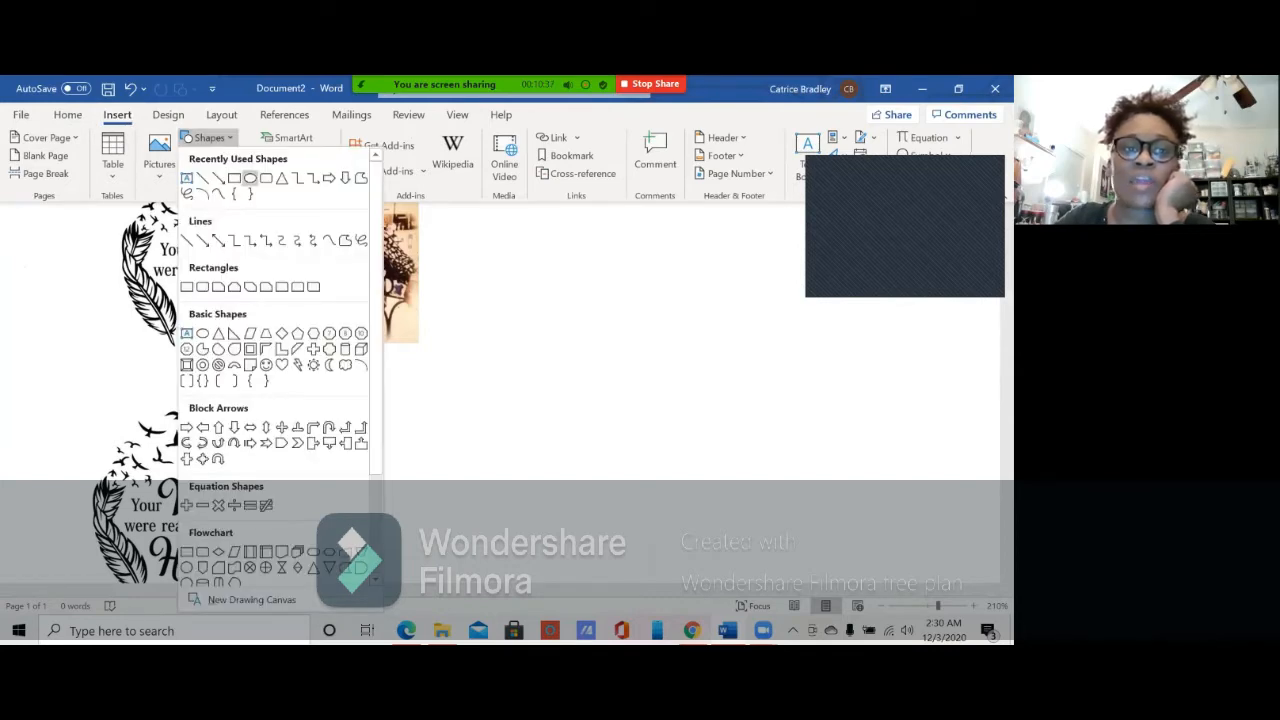
left_click(250, 178)
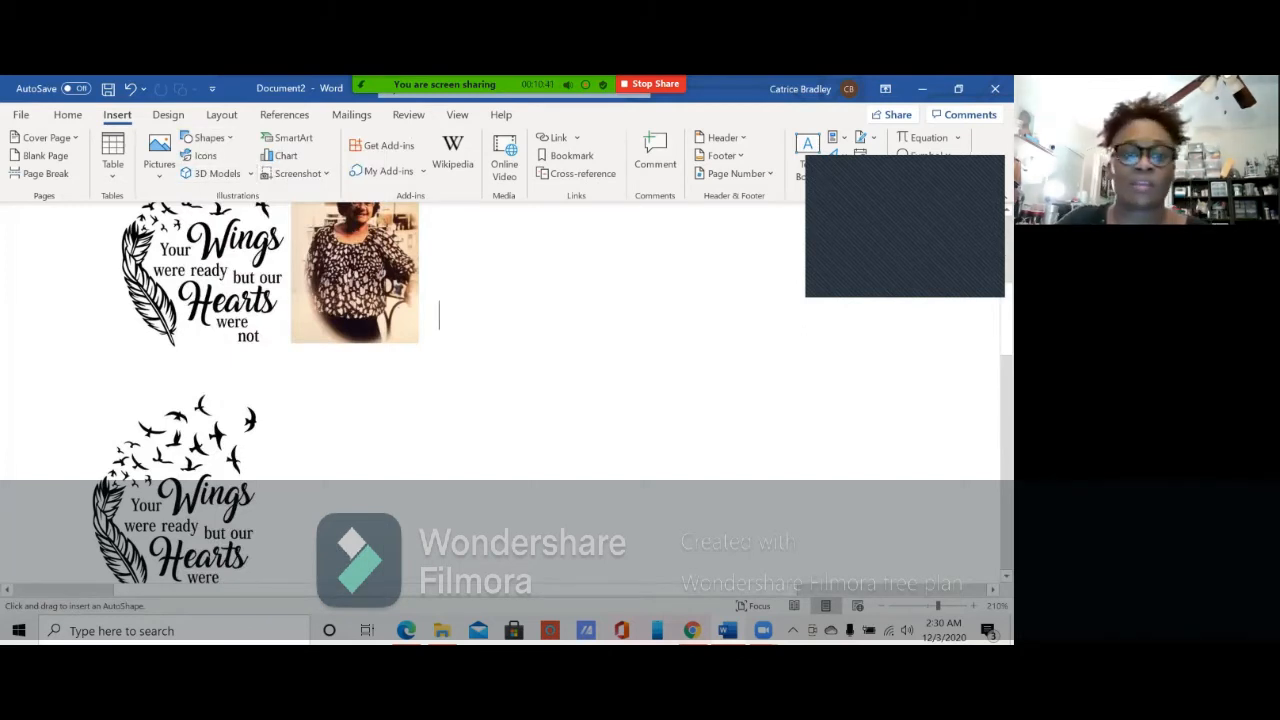
left_click_drag(298, 412, 408, 577)
left_click_drag(353, 493, 309, 513)
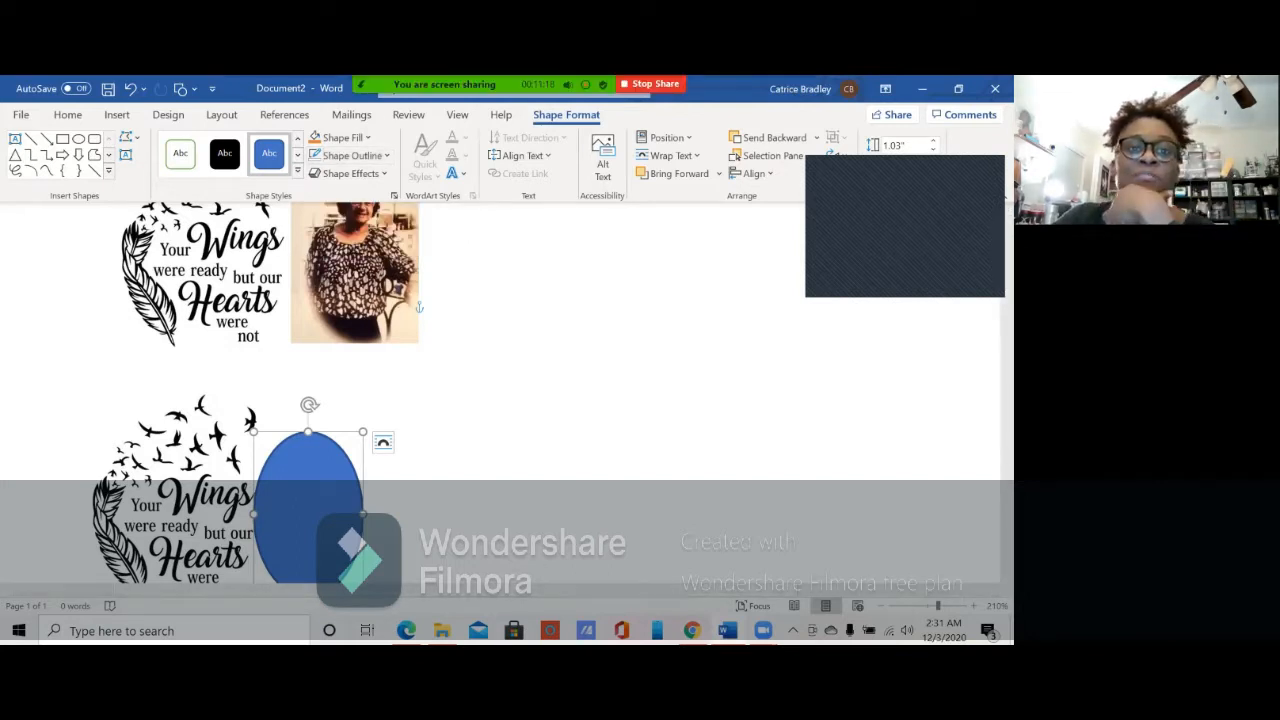
Step: Fill the oval with the picture file IMG_9129 from the Downloads folder
left_click(340, 137)
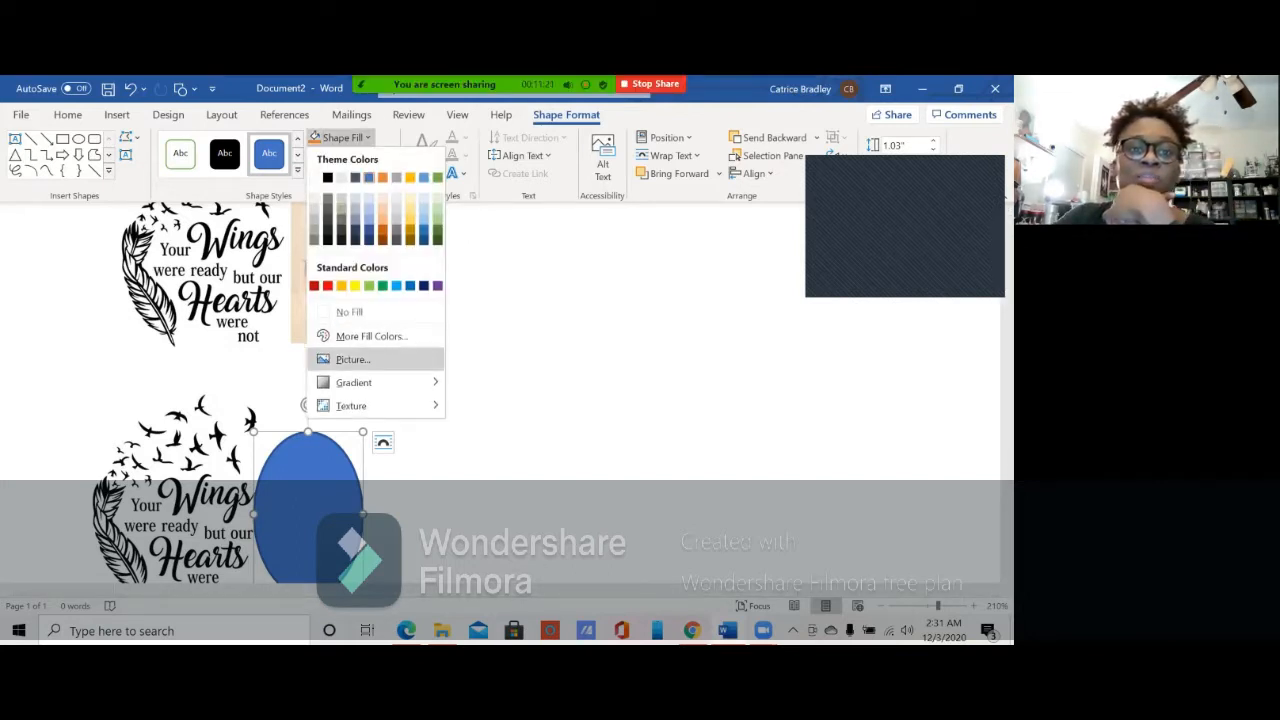
left_click(350, 359)
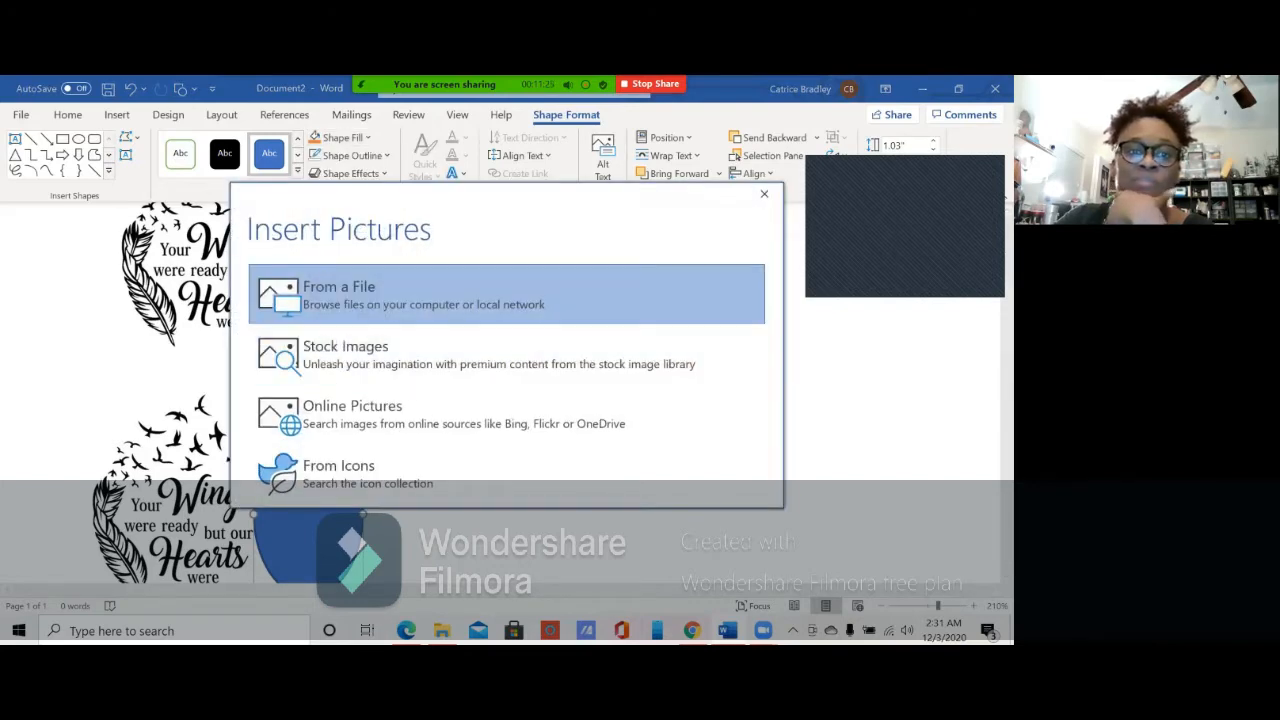
left_click(340, 292)
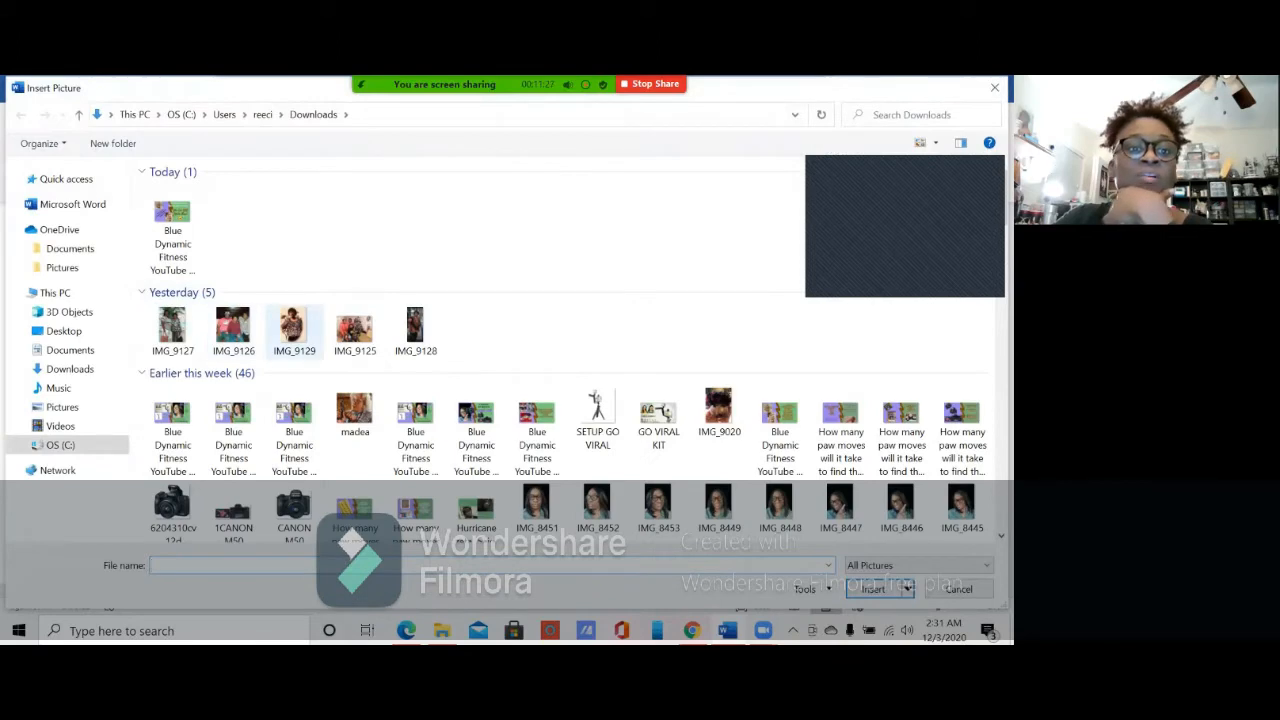
left_click(294, 328)
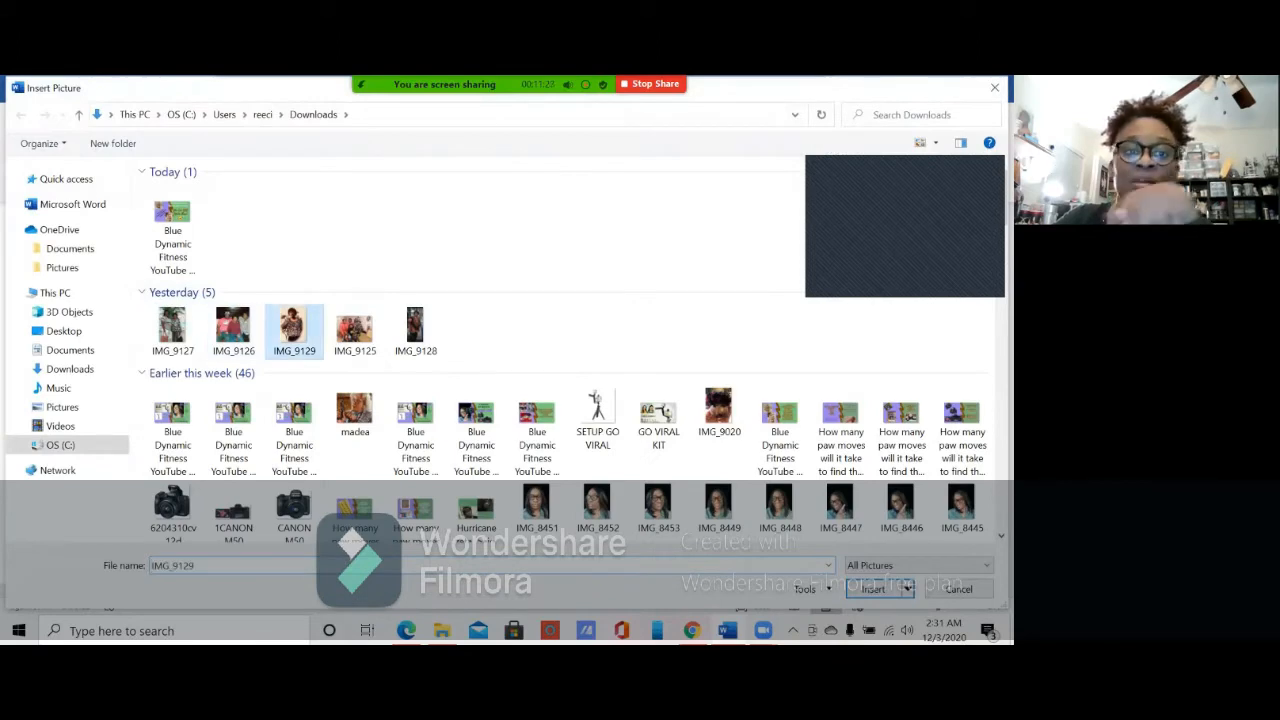
left_click(873, 589)
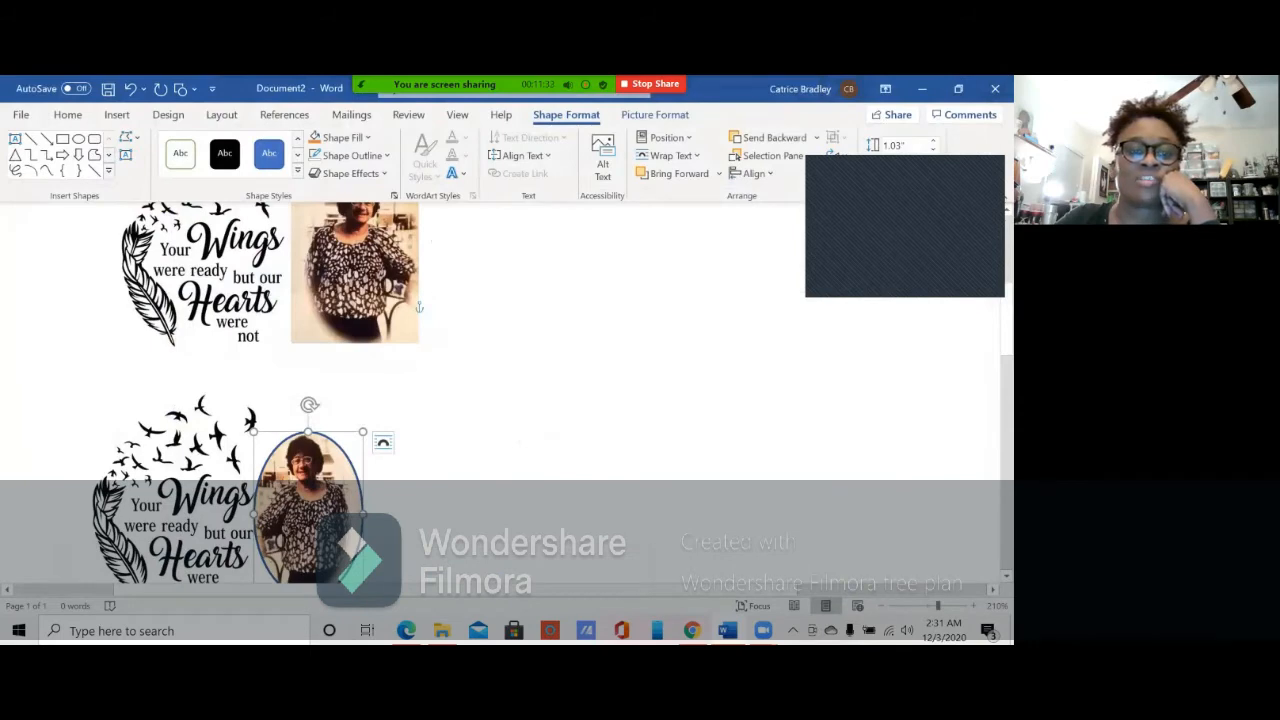
Step: Remove the outline from the photo-filled oval and deselect it
scroll(500, 340, "down", 3)
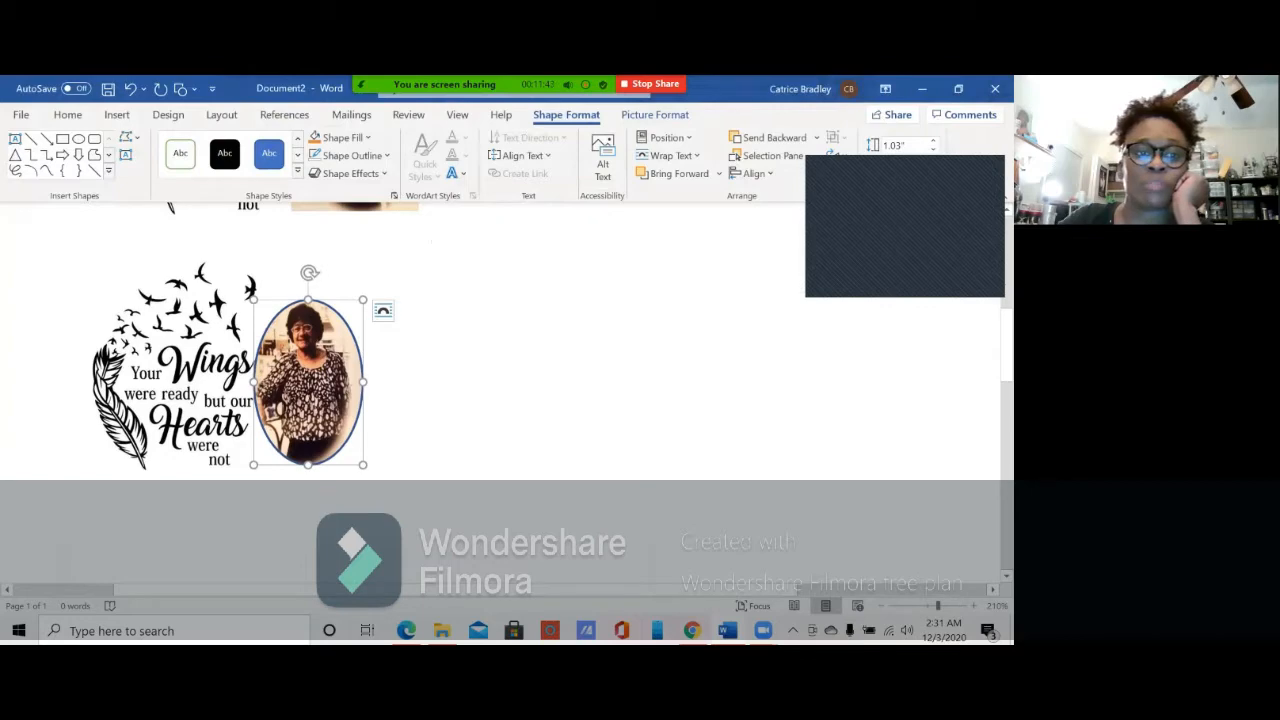
scroll(500, 340, "up", 7)
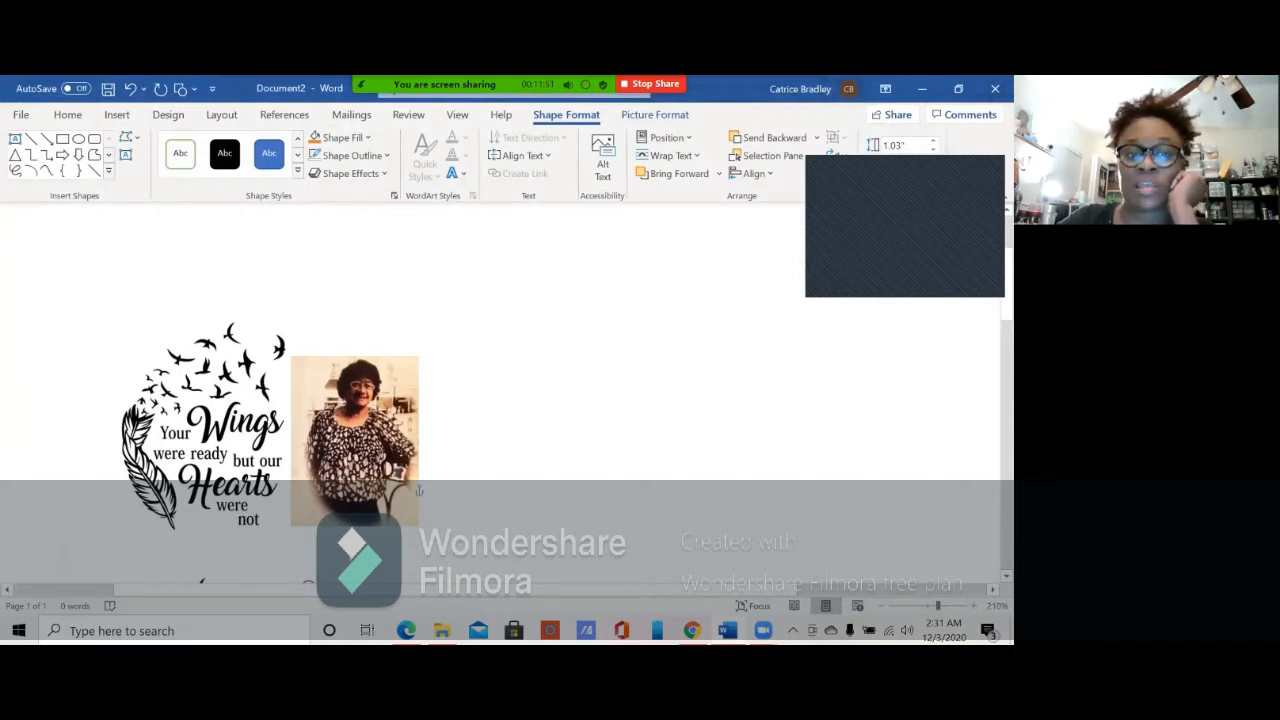
scroll(500, 400, "down", 6)
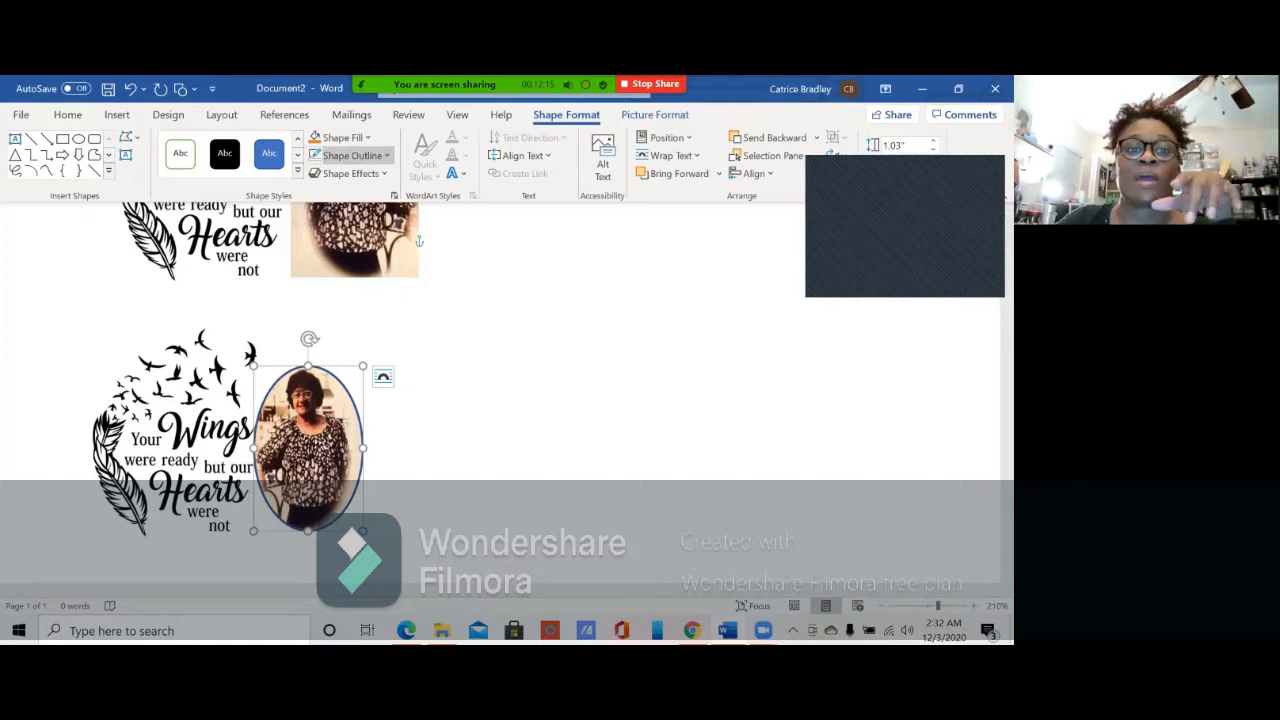
left_click(352, 155)
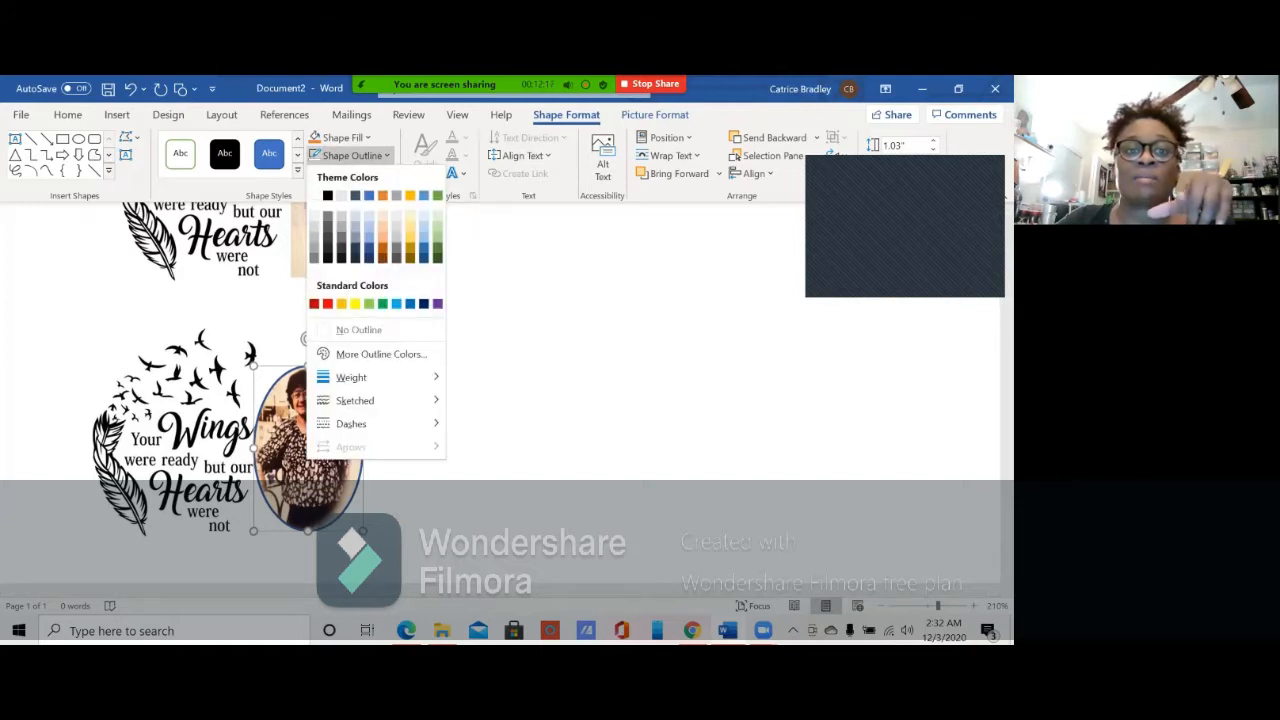
left_click(358, 329)
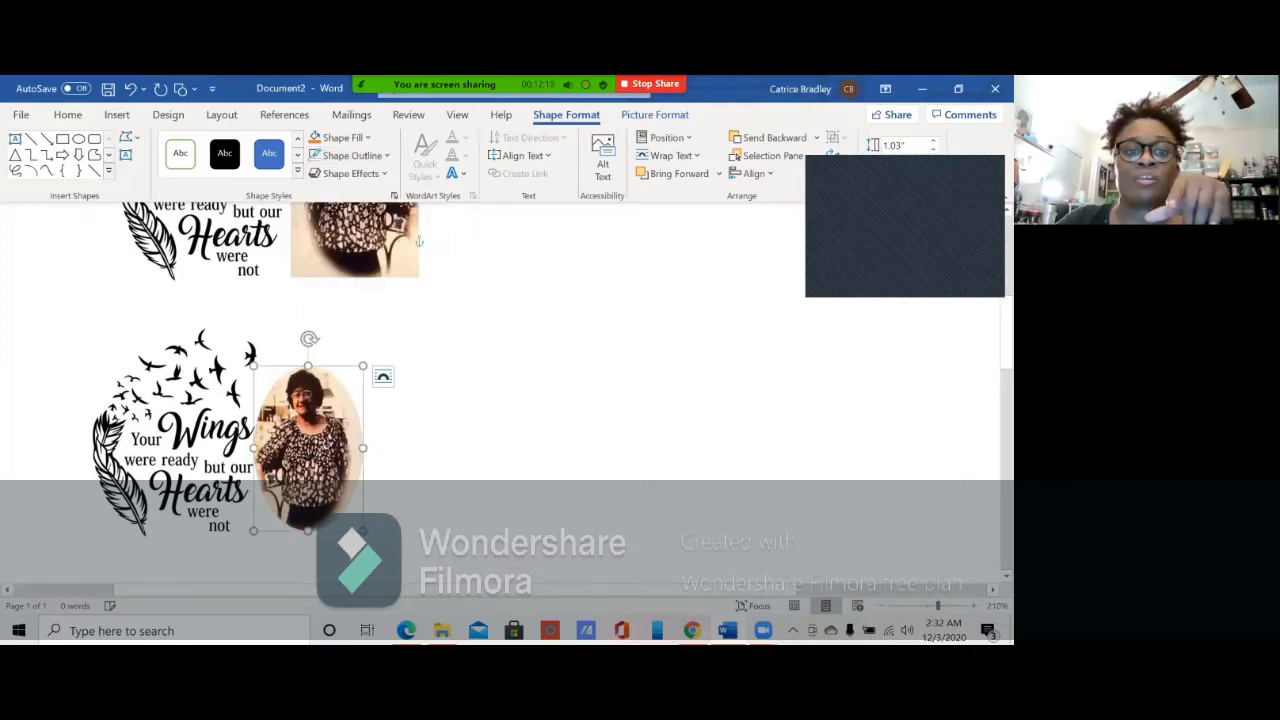
triple_click(420, 450)
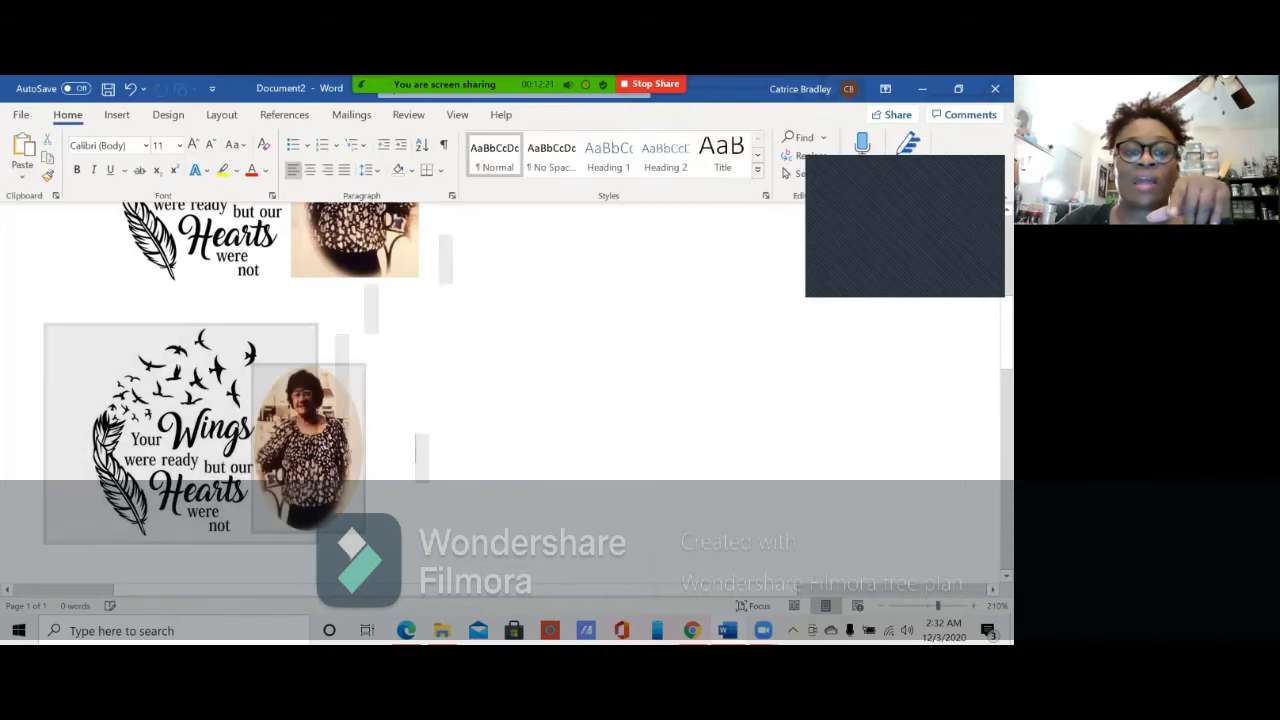
left_click(420, 448)
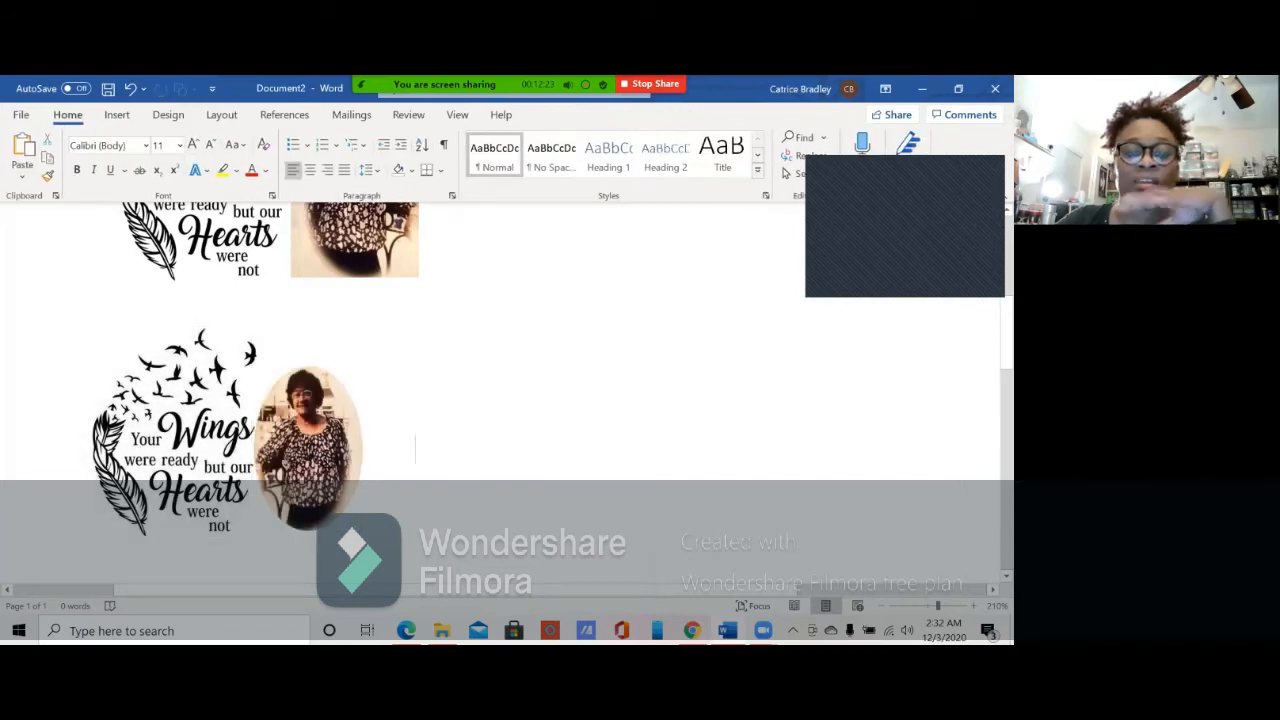
scroll(500, 340, "up", 3)
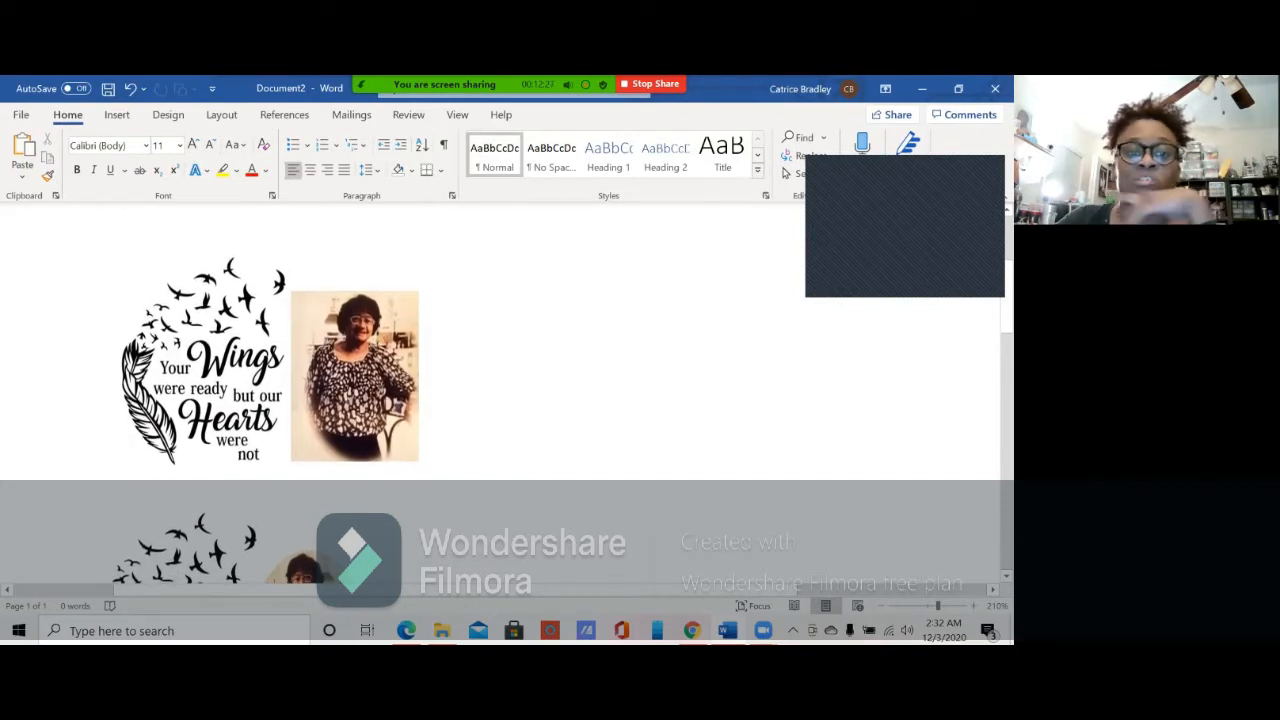
left_click(355, 376)
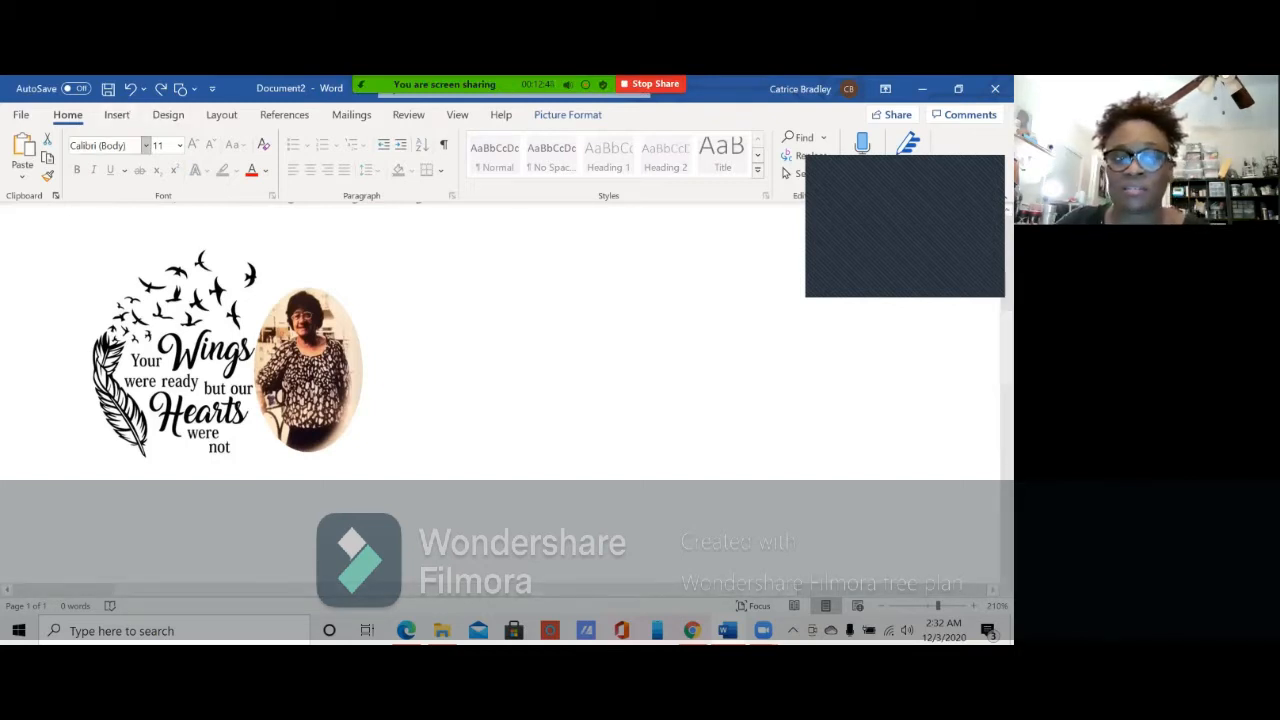
left_click(117, 114)
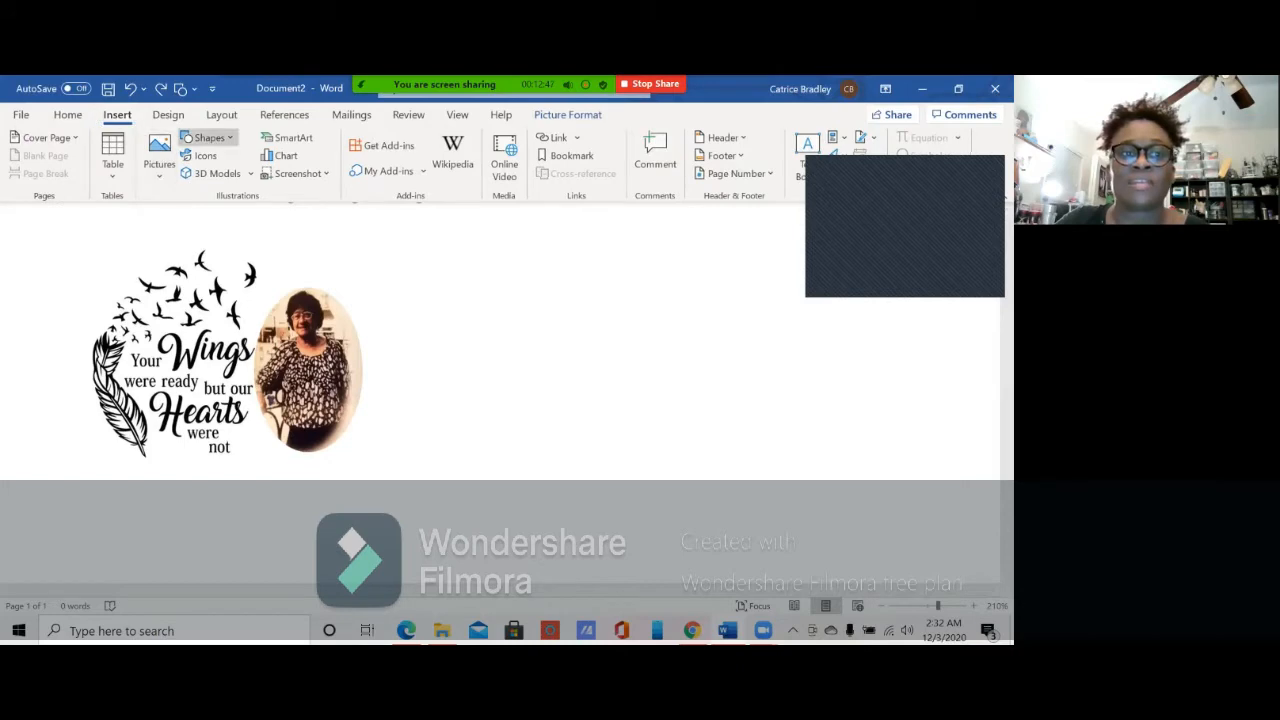
left_click(208, 137)
left_click(250, 178)
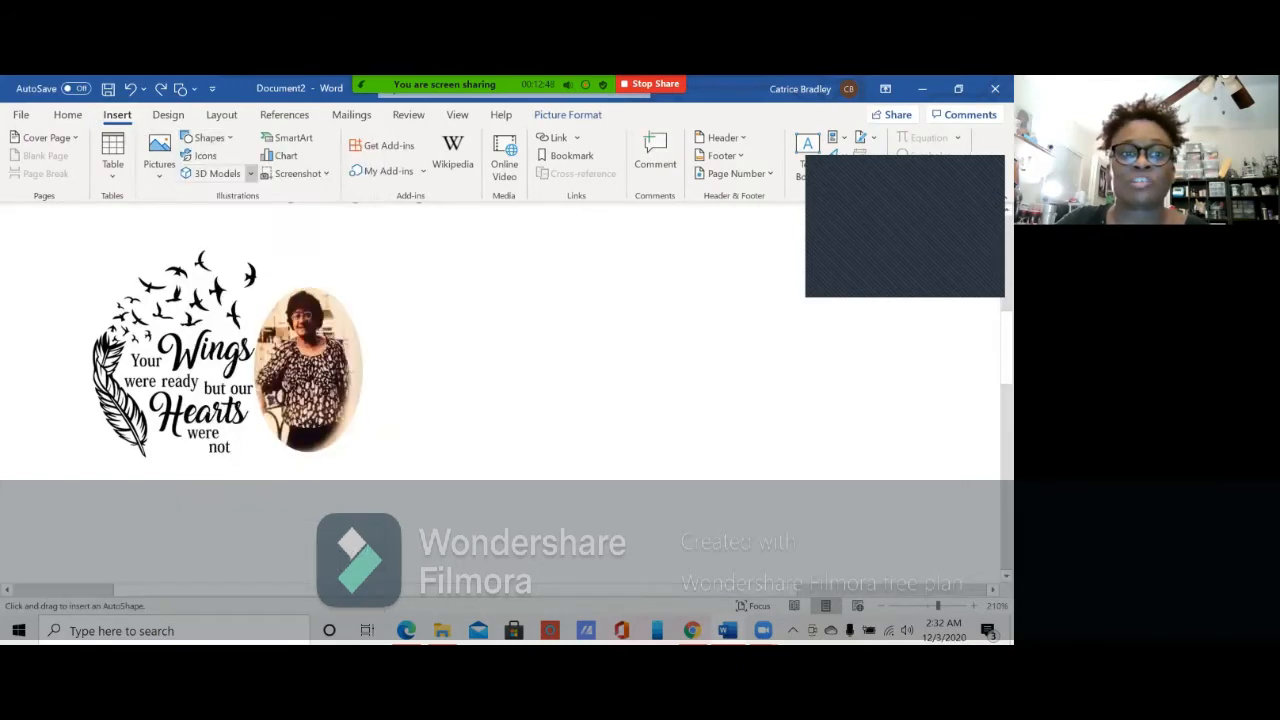
left_click_drag(470, 276, 600, 446)
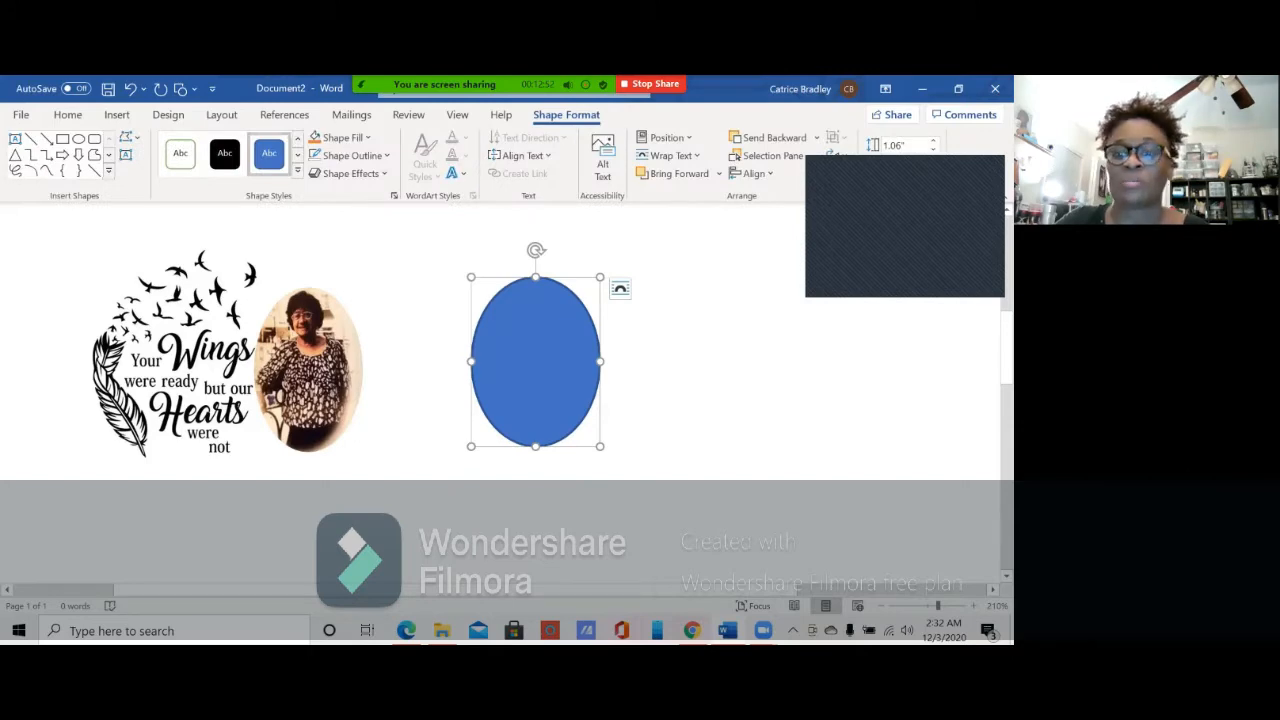
key("ctrl+z")
key("ctrl+z")
key("ctrl+z")
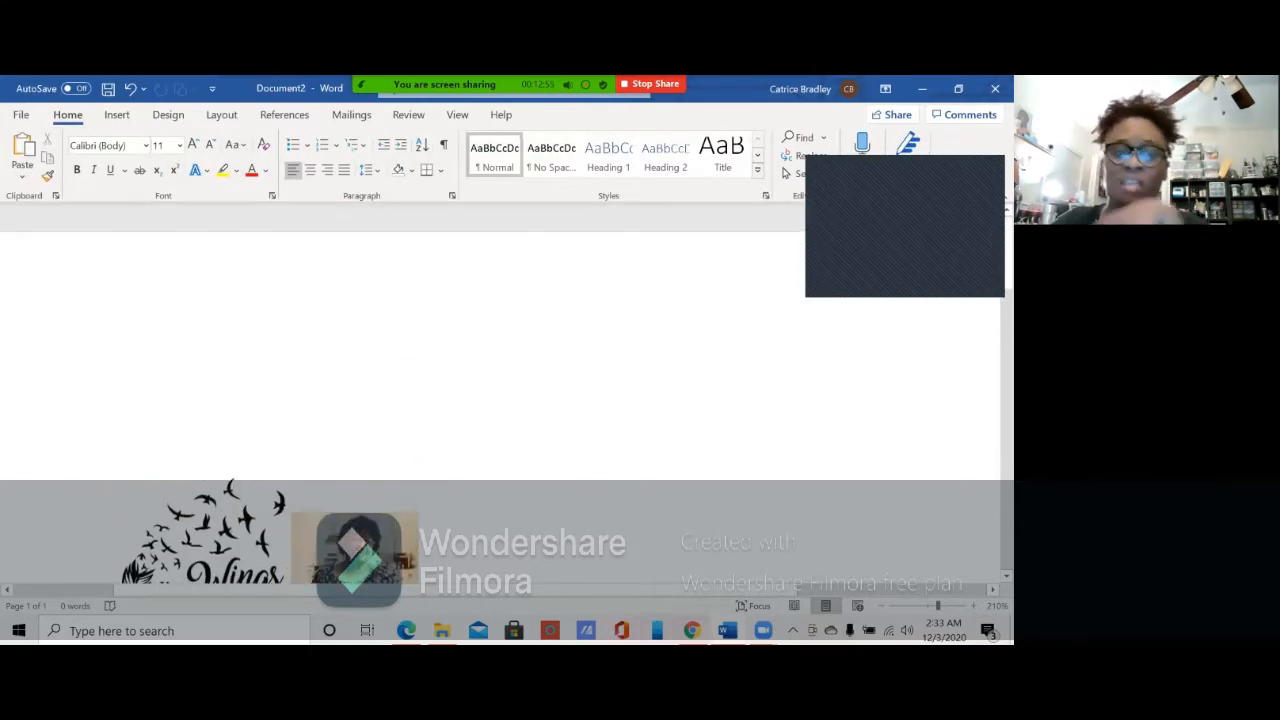
Step: Copy the upper wings quote image and paste the duplicate in the empty area beyond the rectangular photo
scroll(500, 393, "down", 5)
scroll(500, 393, "up", 3)
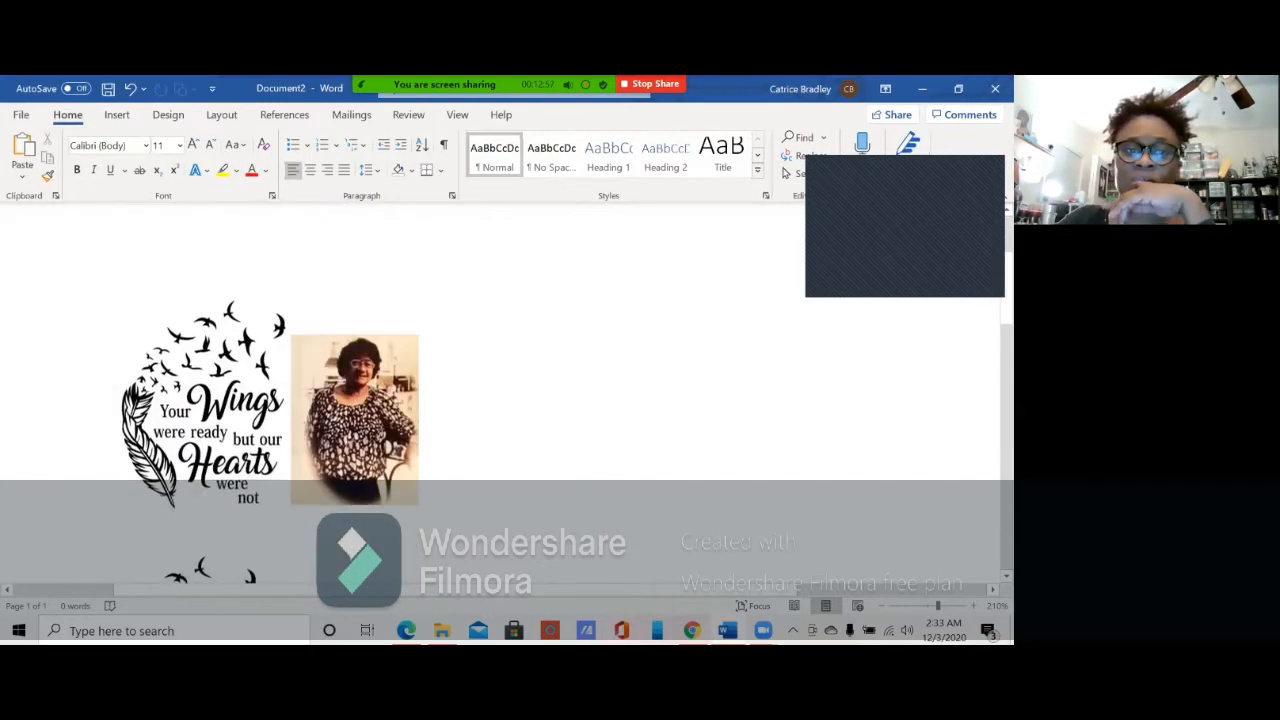
scroll(500, 393, "down", 1)
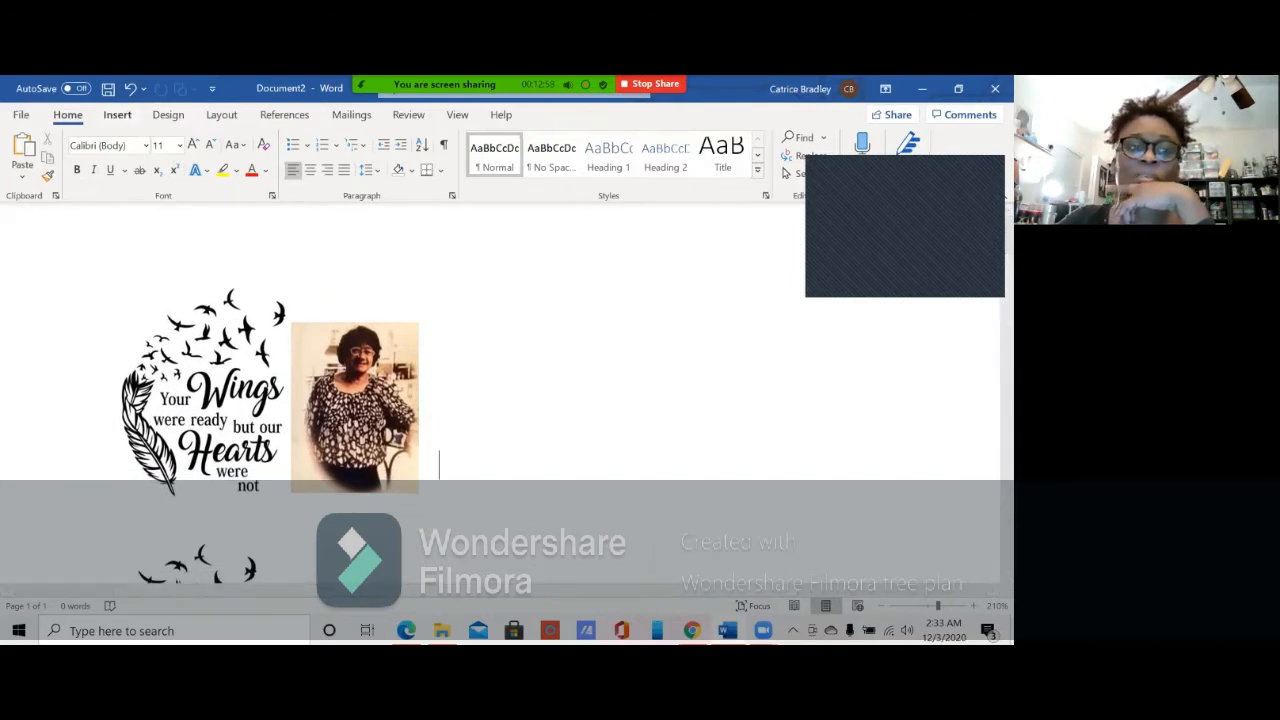
left_click(117, 115)
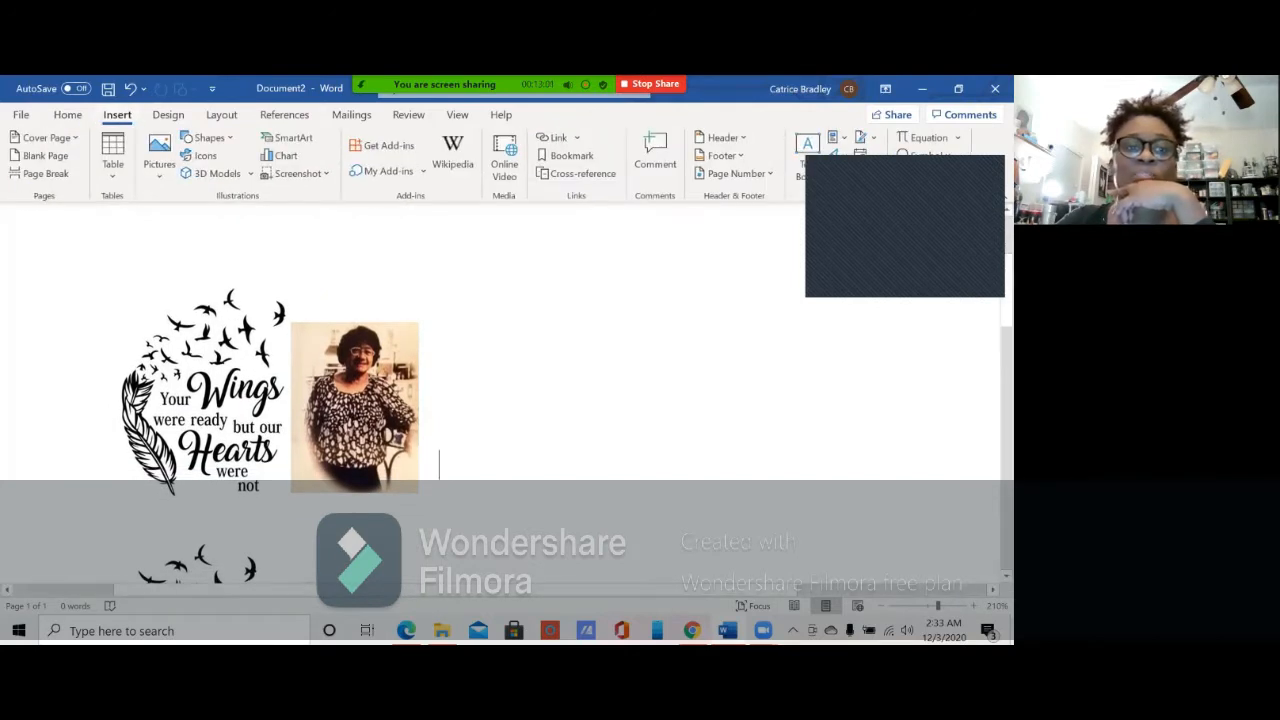
left_click(205, 330)
right_click(205, 330)
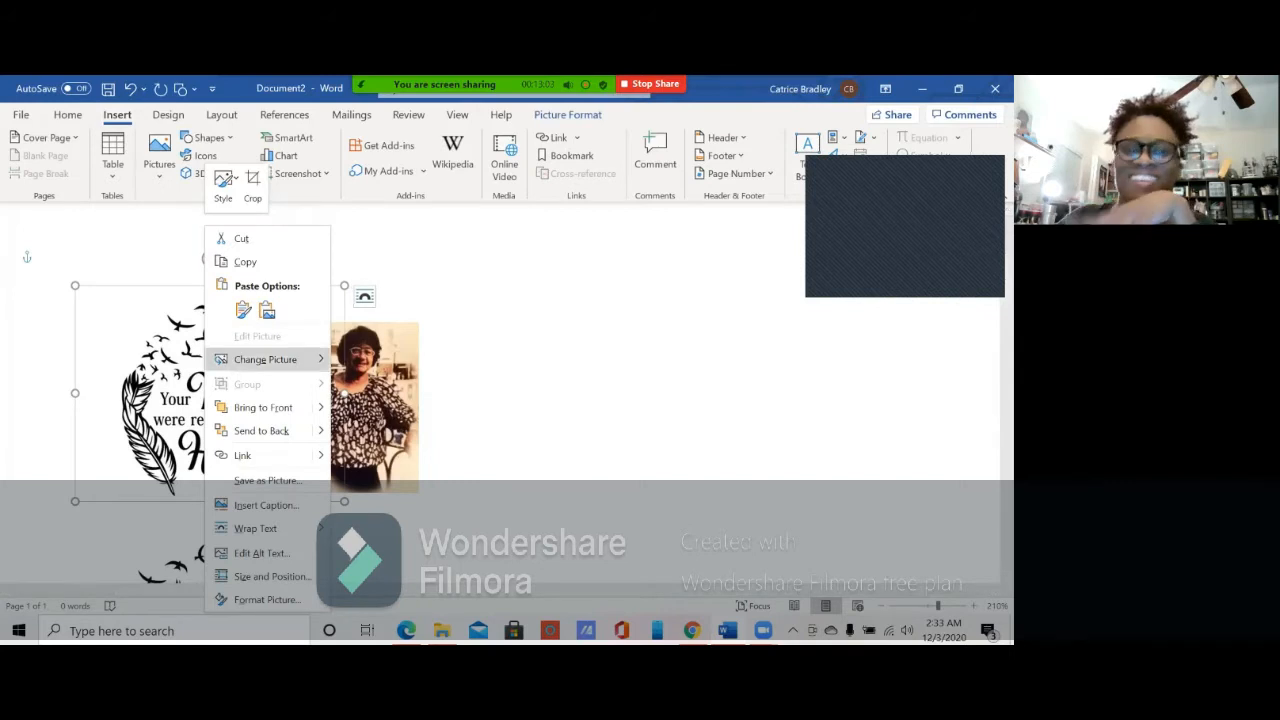
left_click(245, 262)
left_click(439, 365)
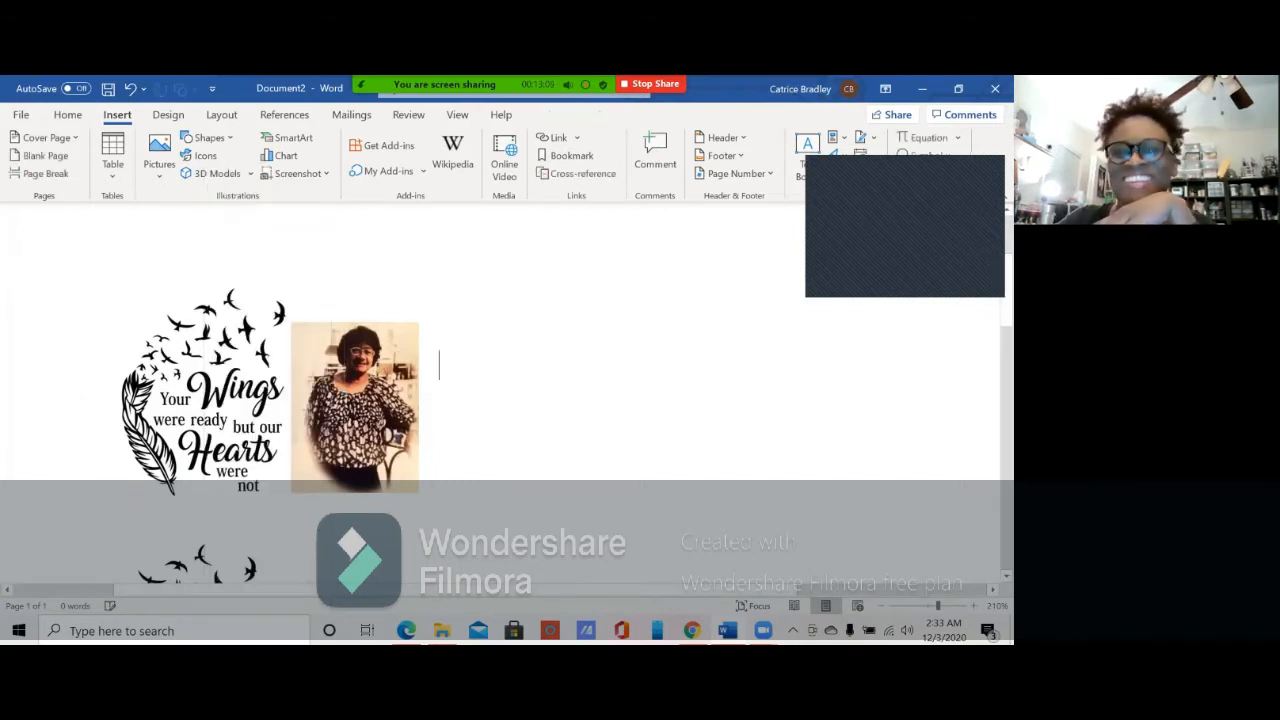
right_click(571, 383)
left_click(609, 197)
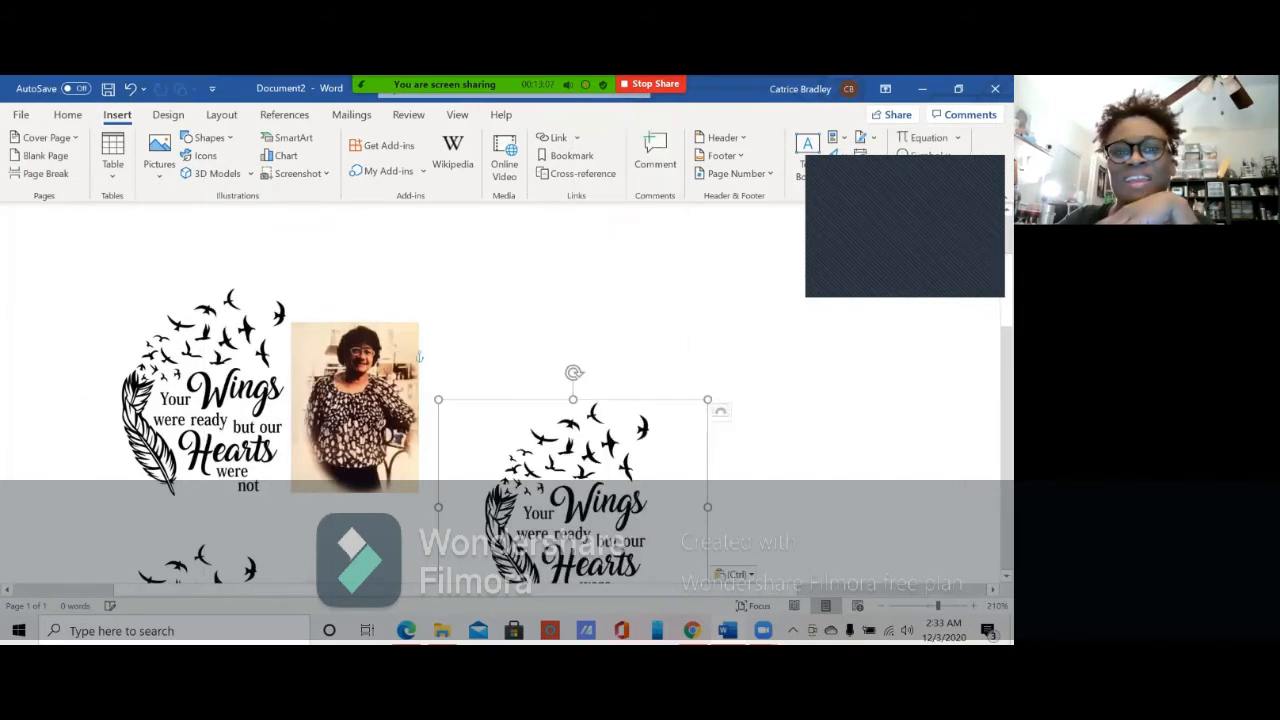
left_click(416, 357)
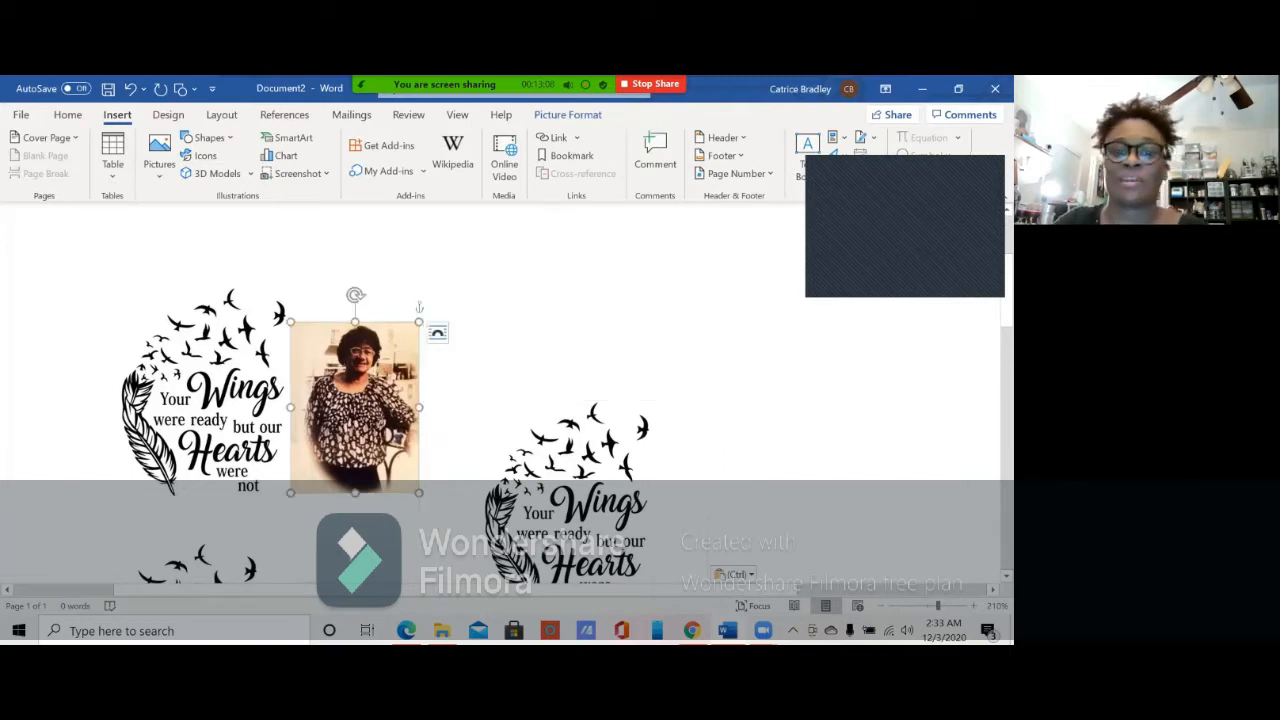
left_click(570, 470)
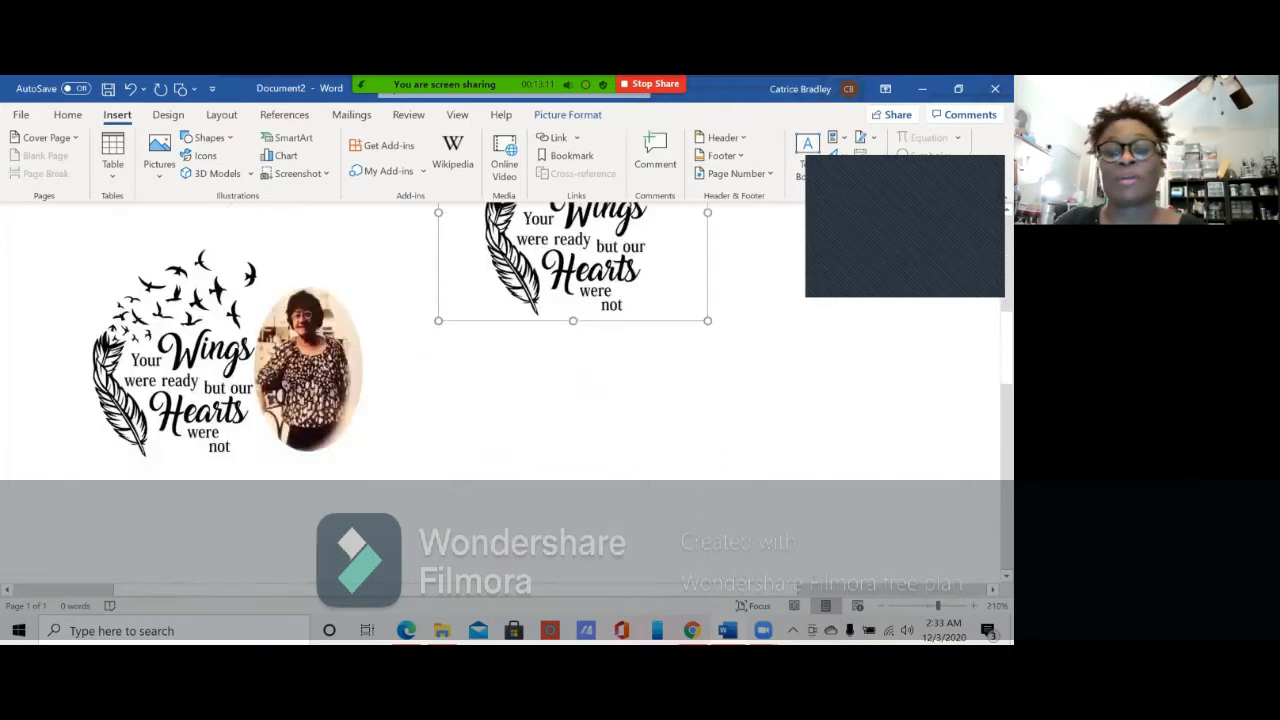
Step: Insert the picture file IMG_9128 from the Downloads folder on this device into the document
scroll(560, 400, "up", 6)
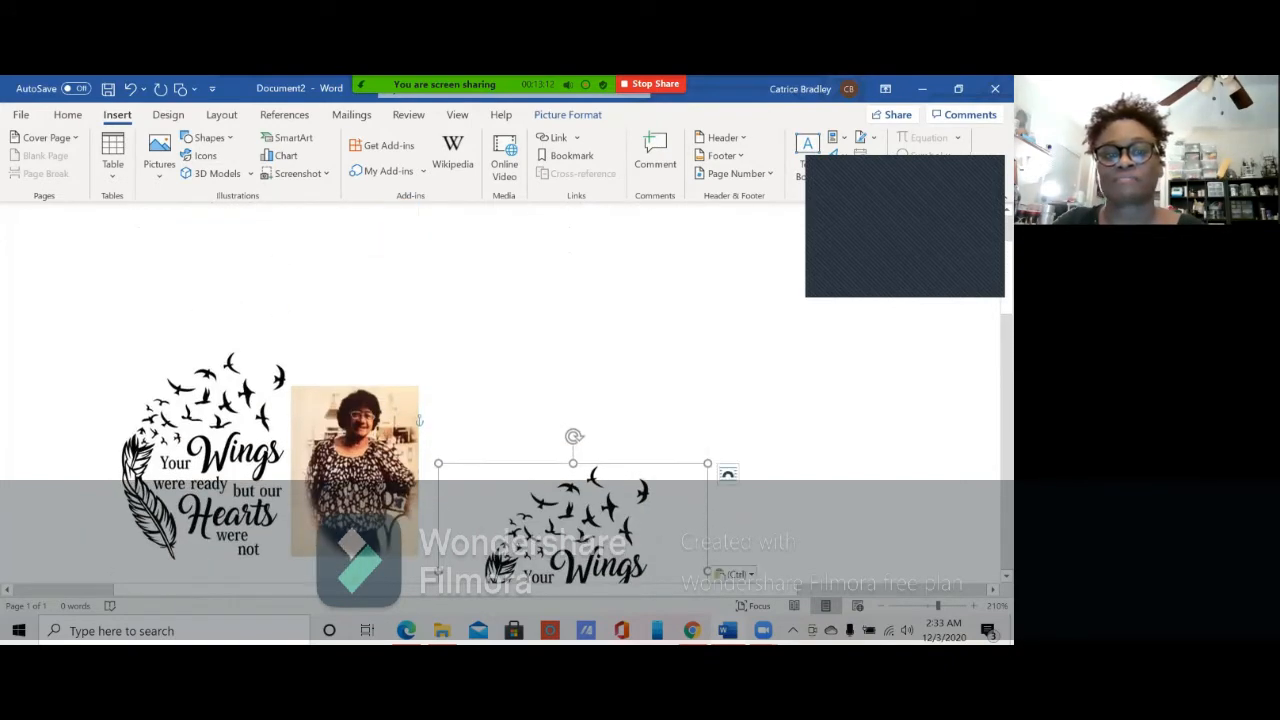
scroll(500, 420, "down", 2)
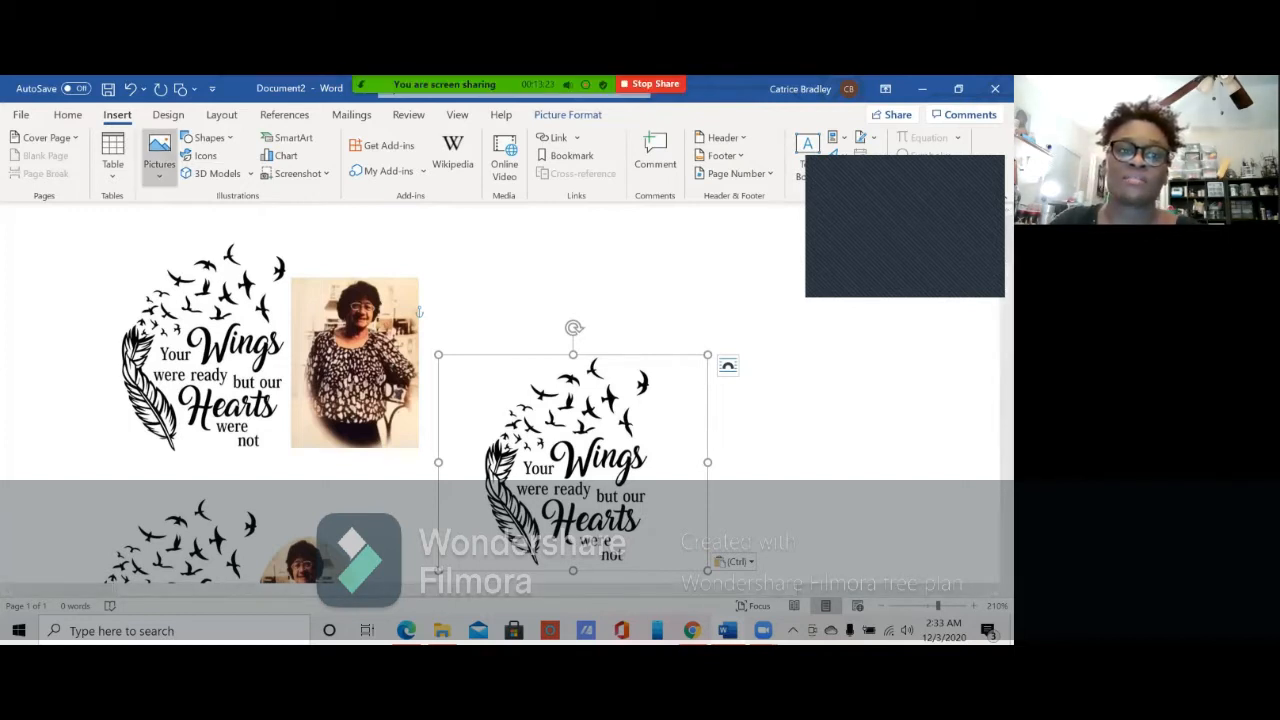
left_click(159, 158)
left_click(197, 224)
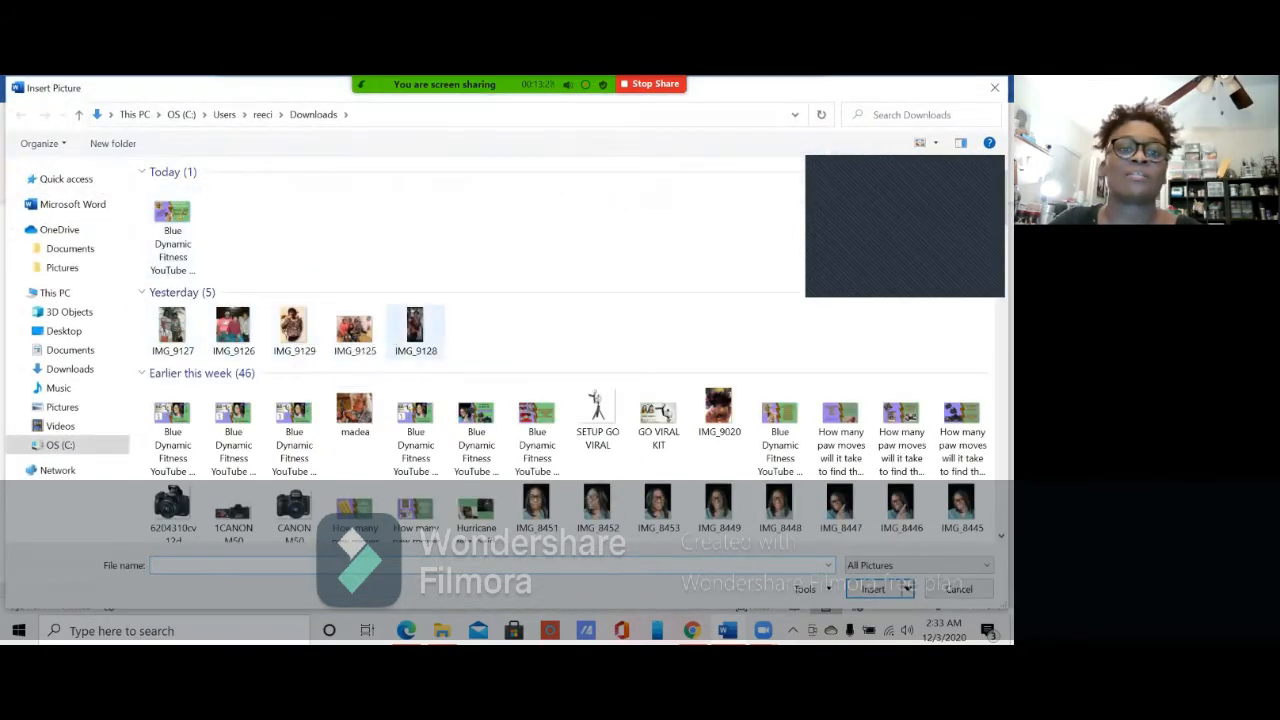
left_click(415, 328)
left_click(873, 589)
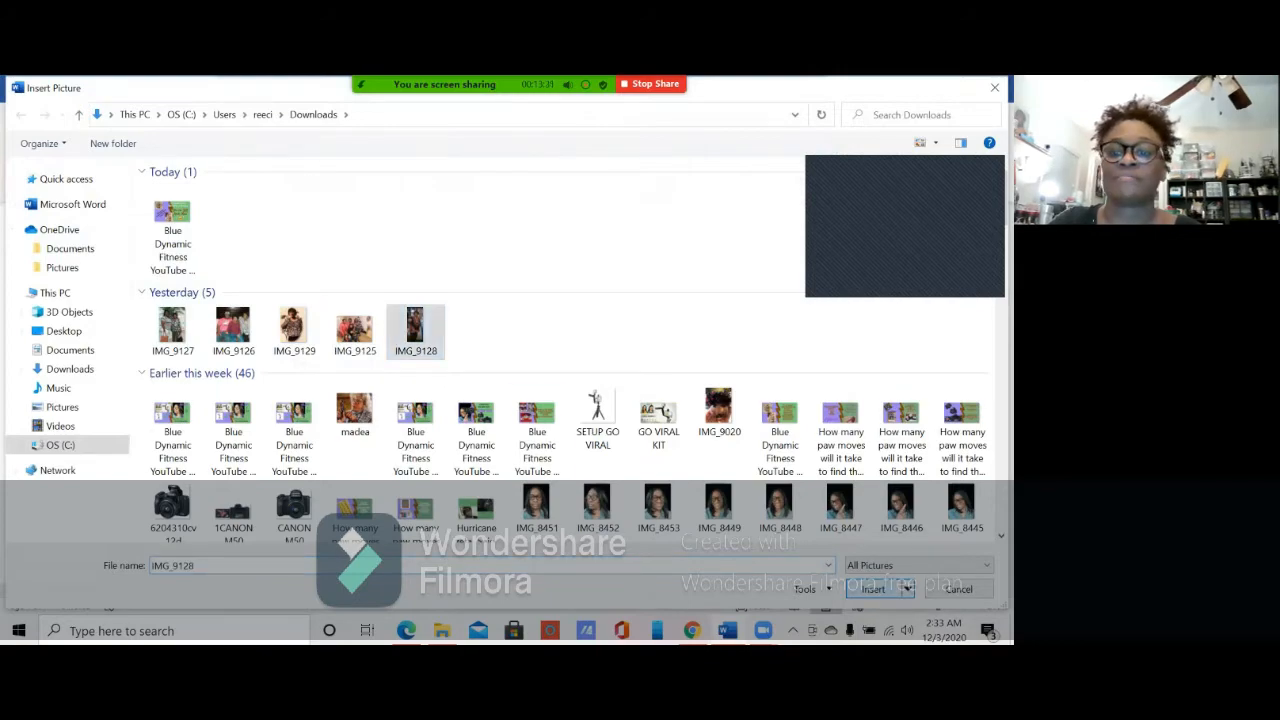
Step: Shrink the newly inserted IMG_9128 photo proportionally to about 4.38 inches high
scroll(507, 393, "down", 10)
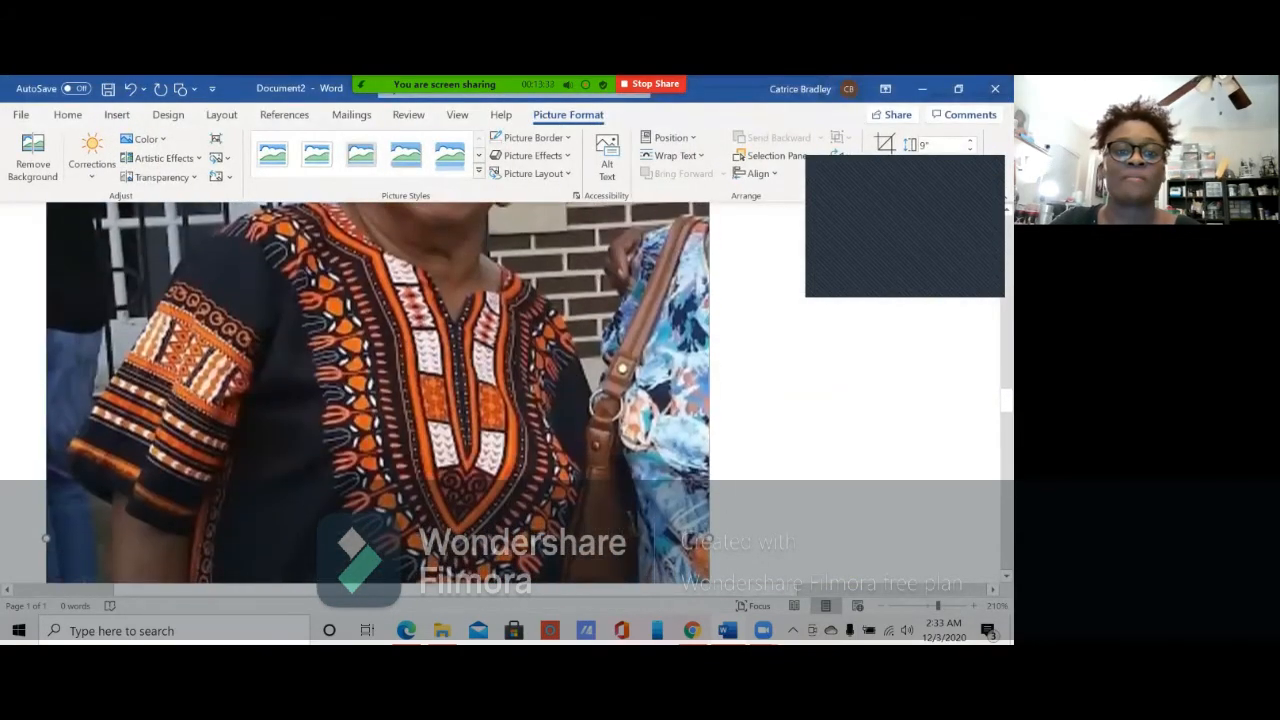
scroll(507, 393, "up", 7)
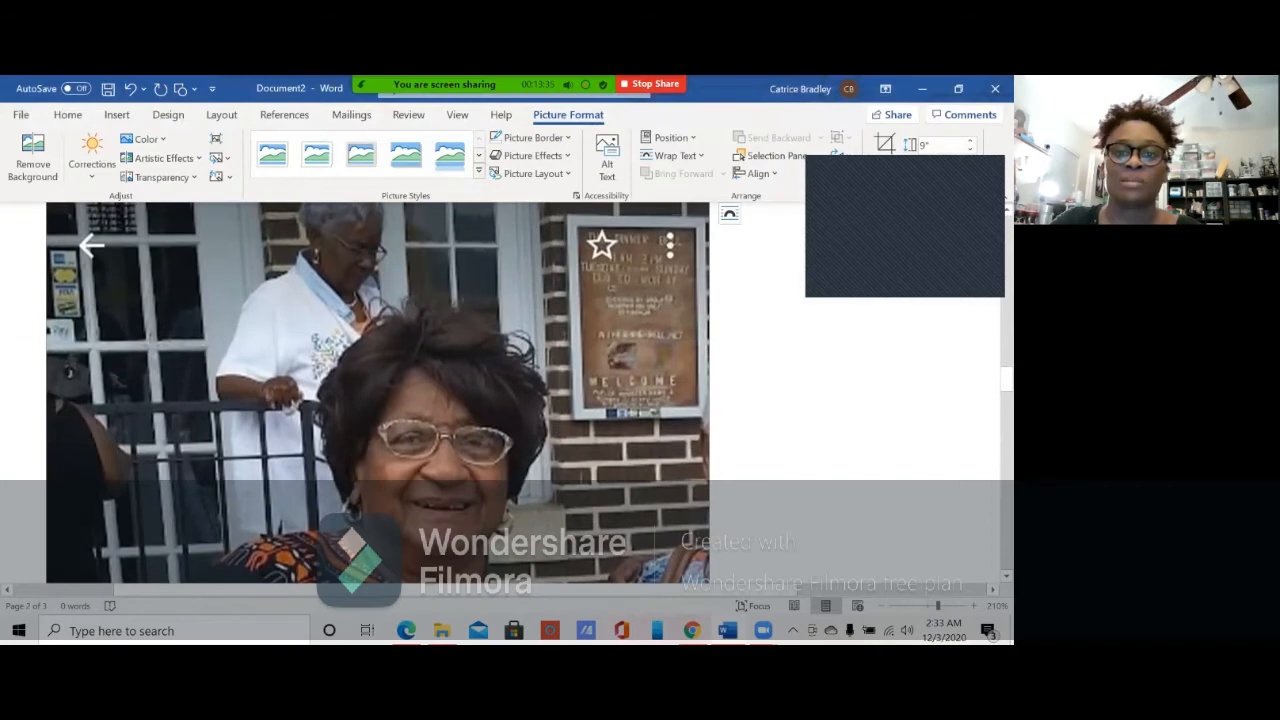
scroll(378, 393, "up", 4)
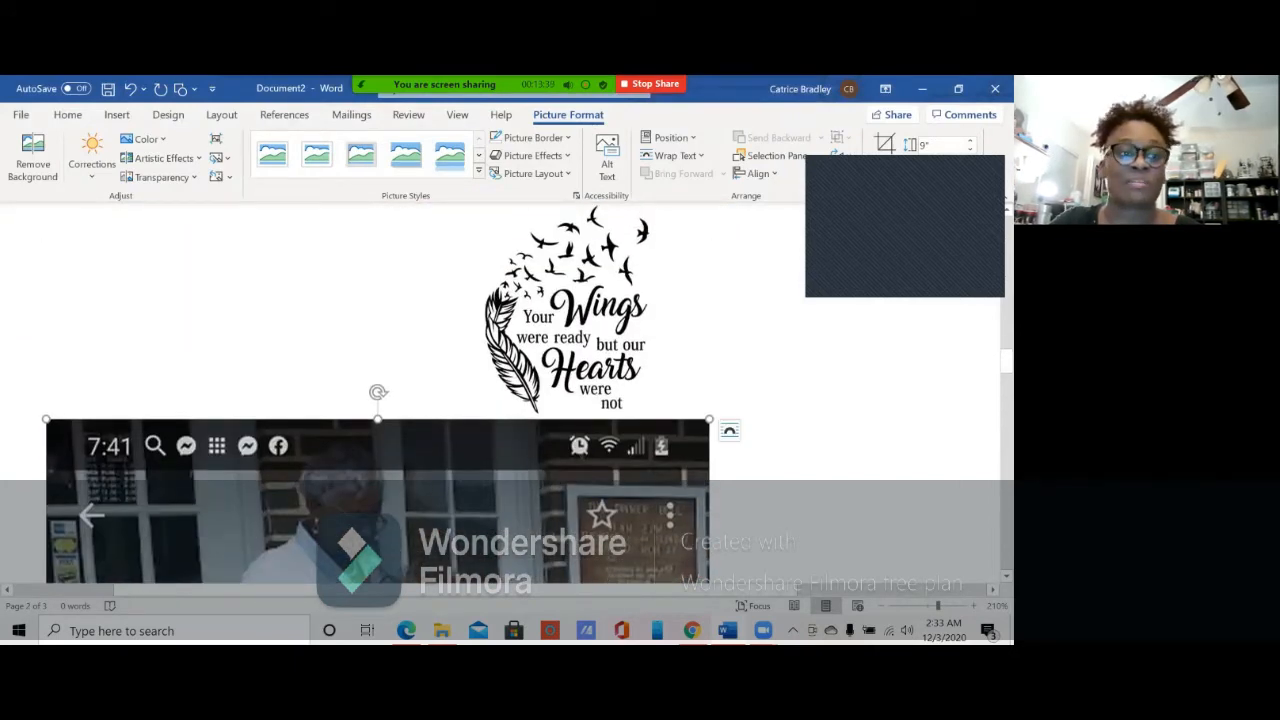
scroll(378, 393, "down", 5)
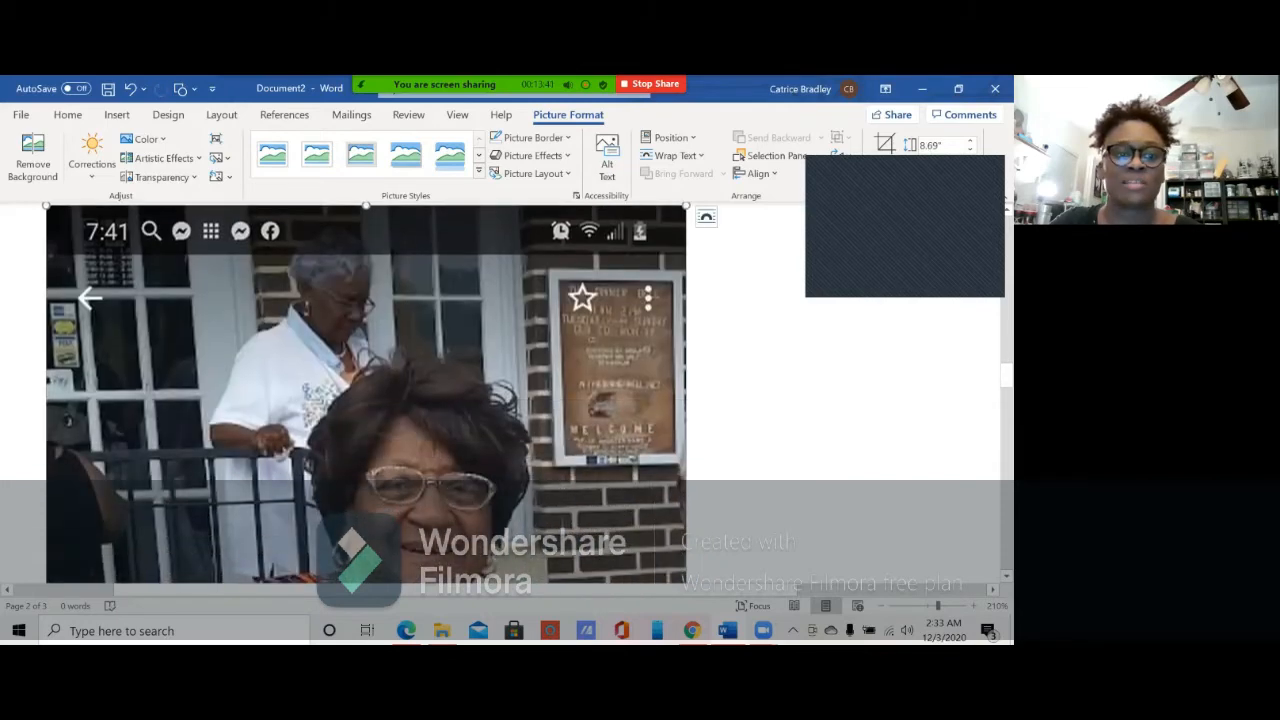
scroll(366, 392, "down", 7)
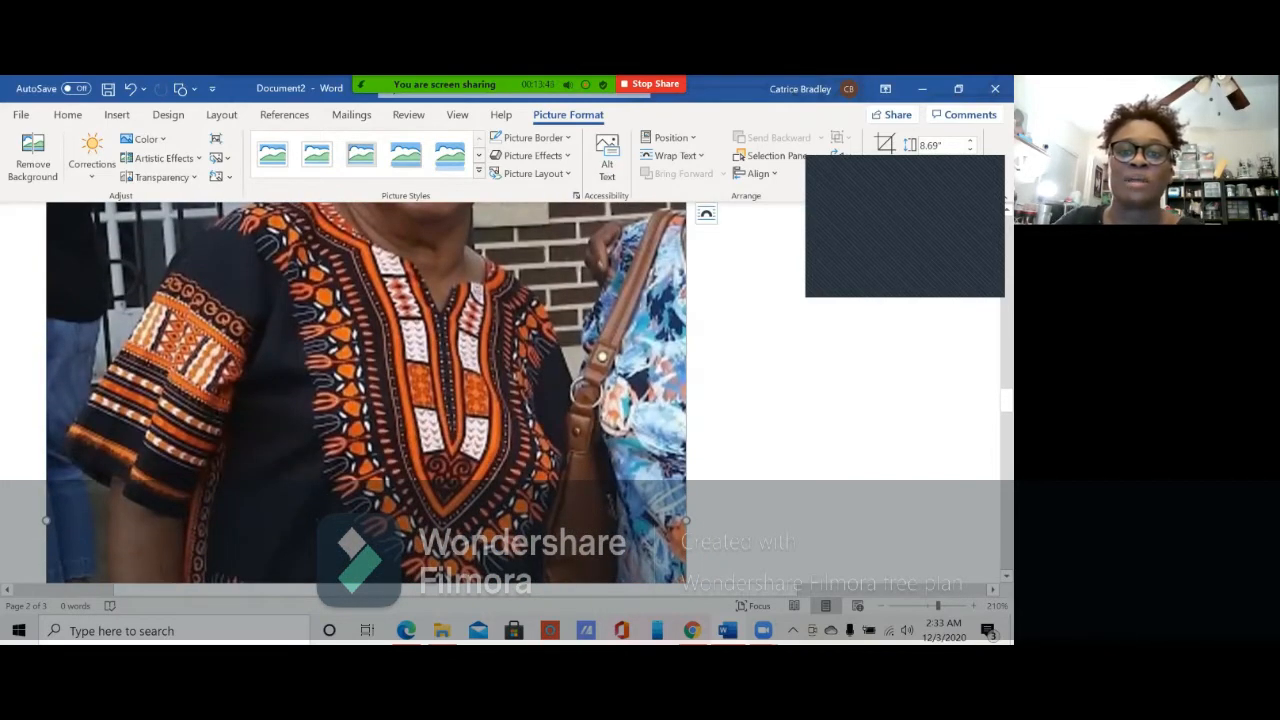
scroll(366, 392, "up", 8)
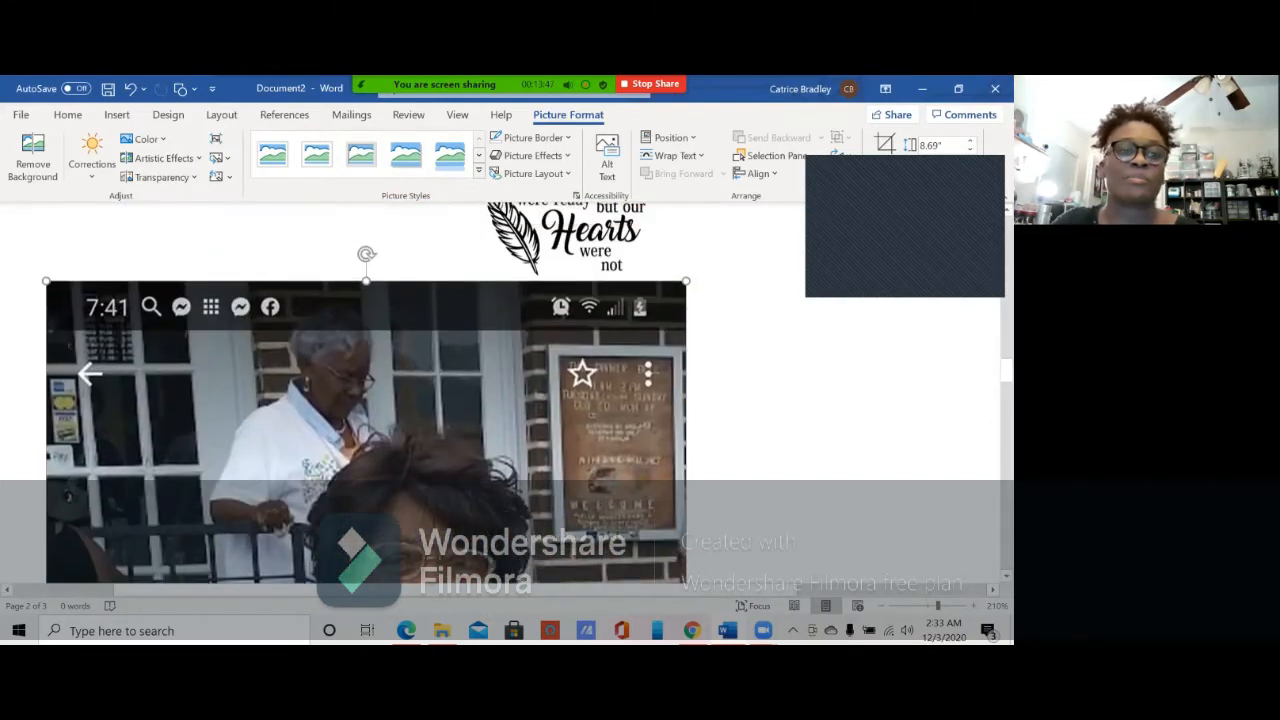
scroll(366, 392, "up", 1)
left_click_drag(686, 297, 465, 298)
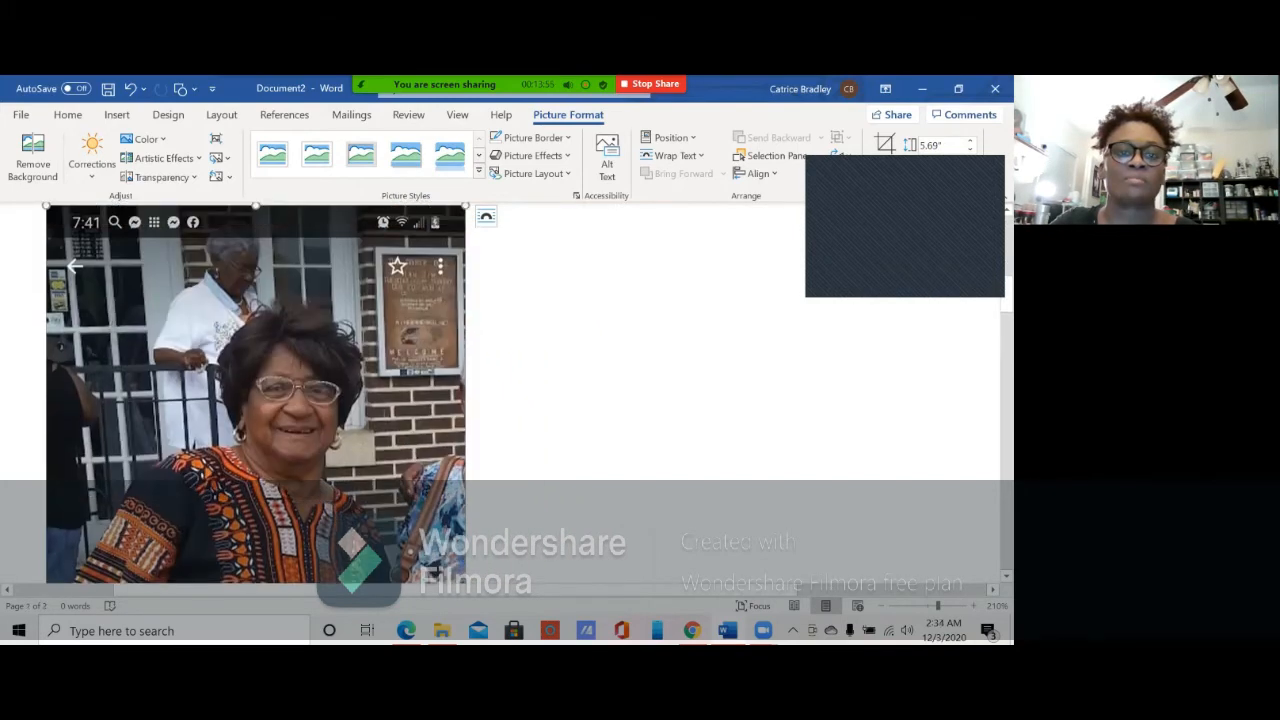
left_click_drag(465, 205, 369, 206)
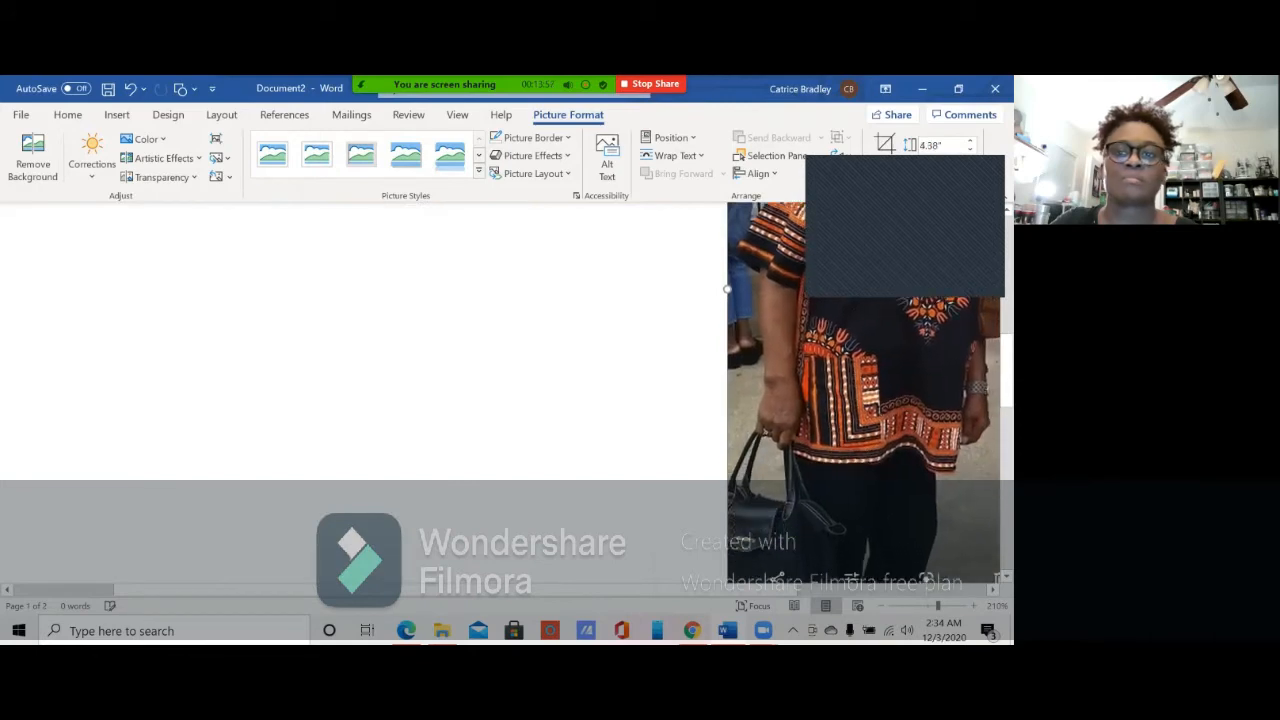
Step: Enlarge the photo from its lower corner, then shrink it to about 4.3 inches high
scroll(500, 390, "down", 3)
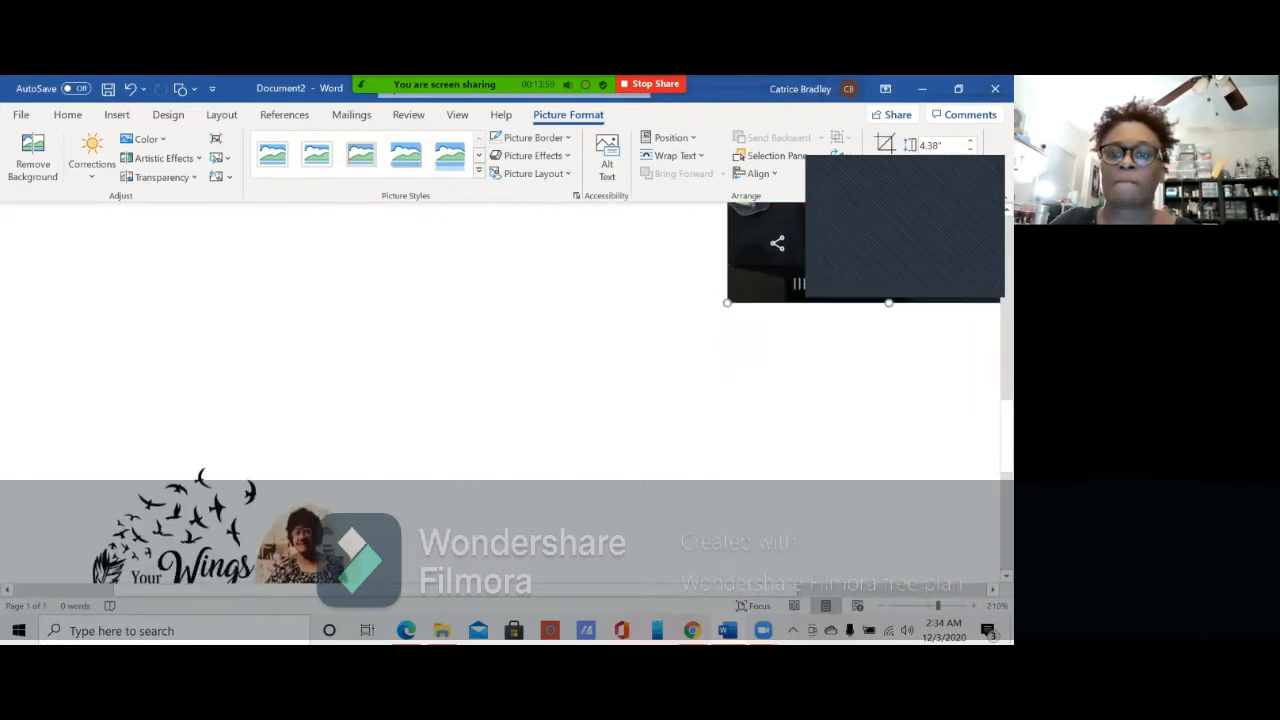
scroll(500, 390, "right", 1)
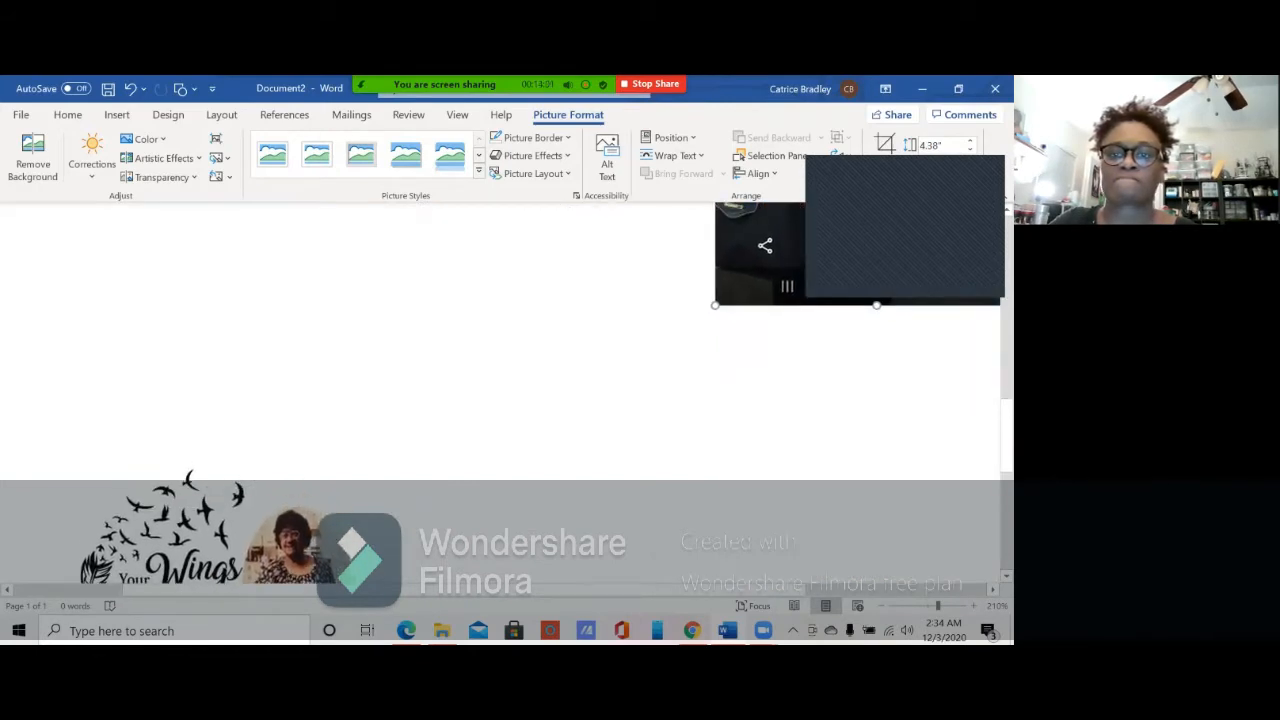
left_click_drag(715, 305, 615, 382)
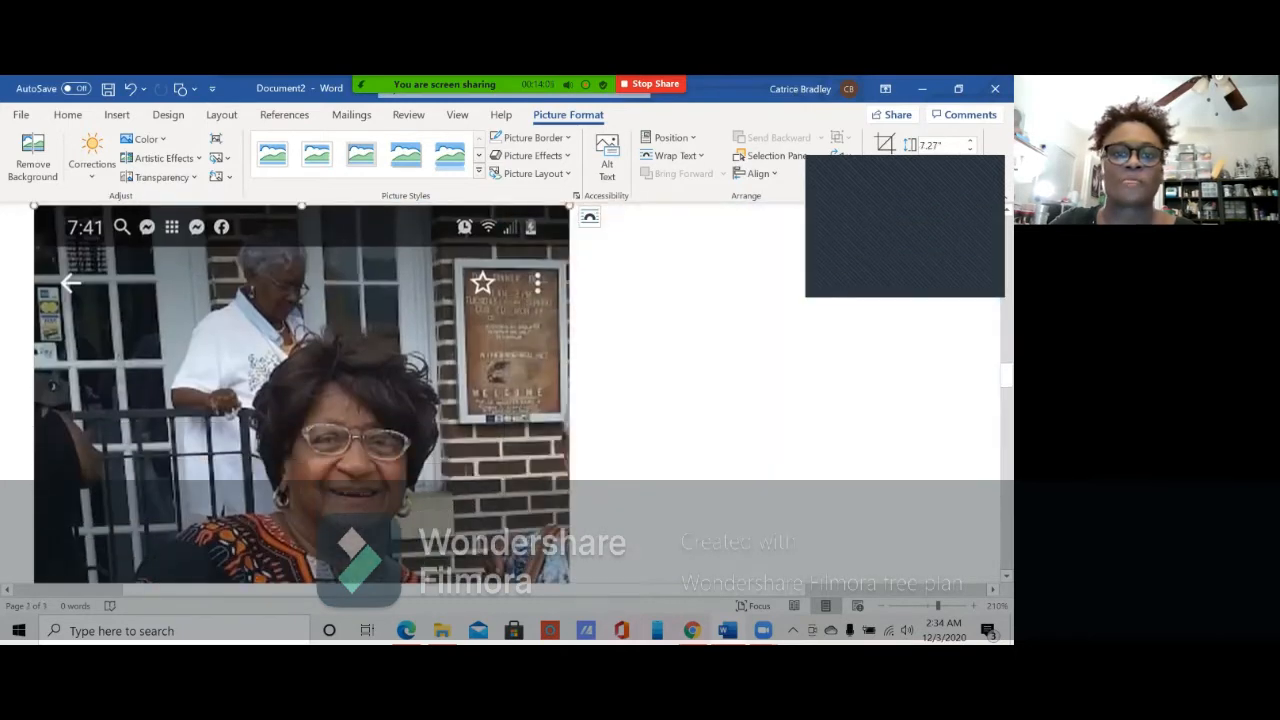
left_click_drag(570, 206, 434, 206)
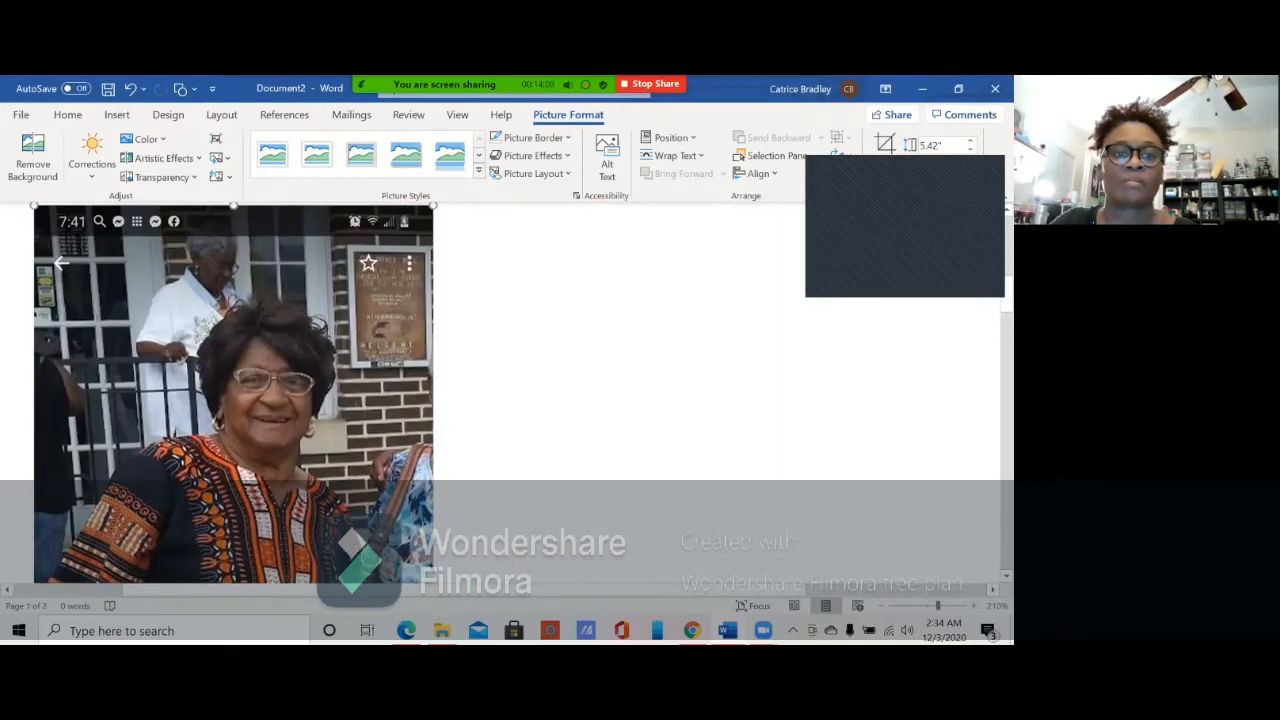
key("Delete")
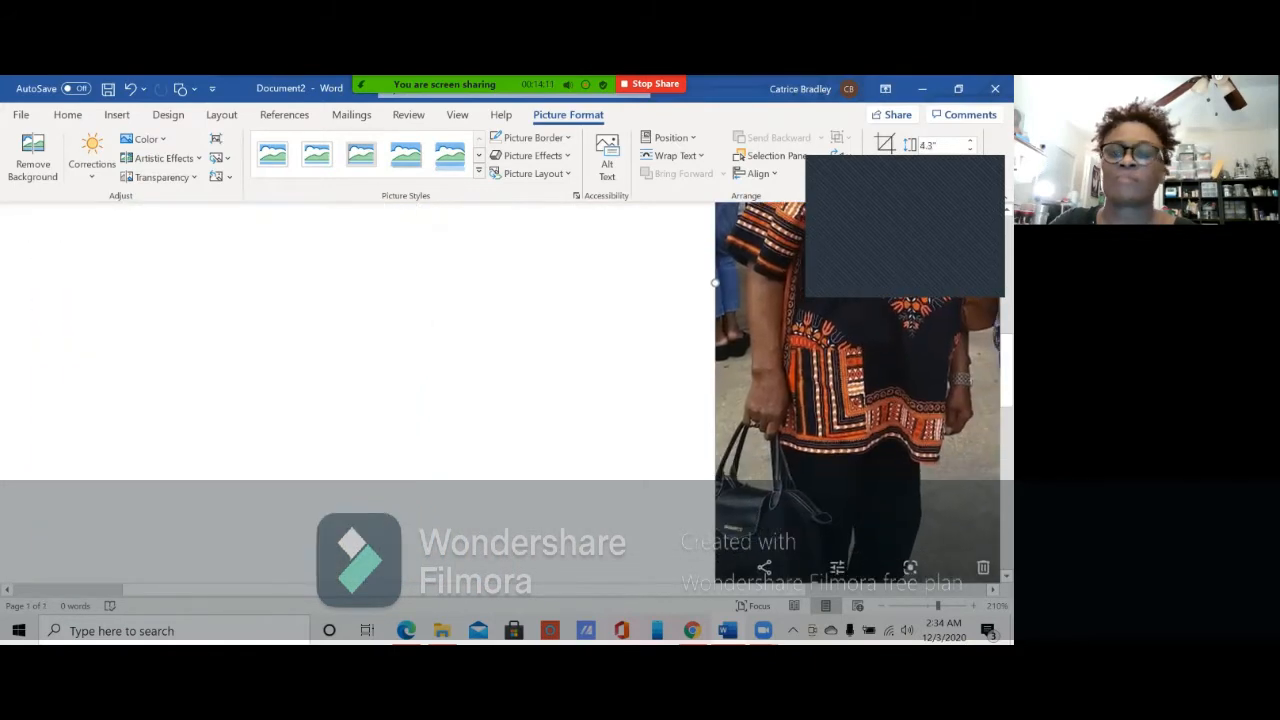
right_click(740, 226)
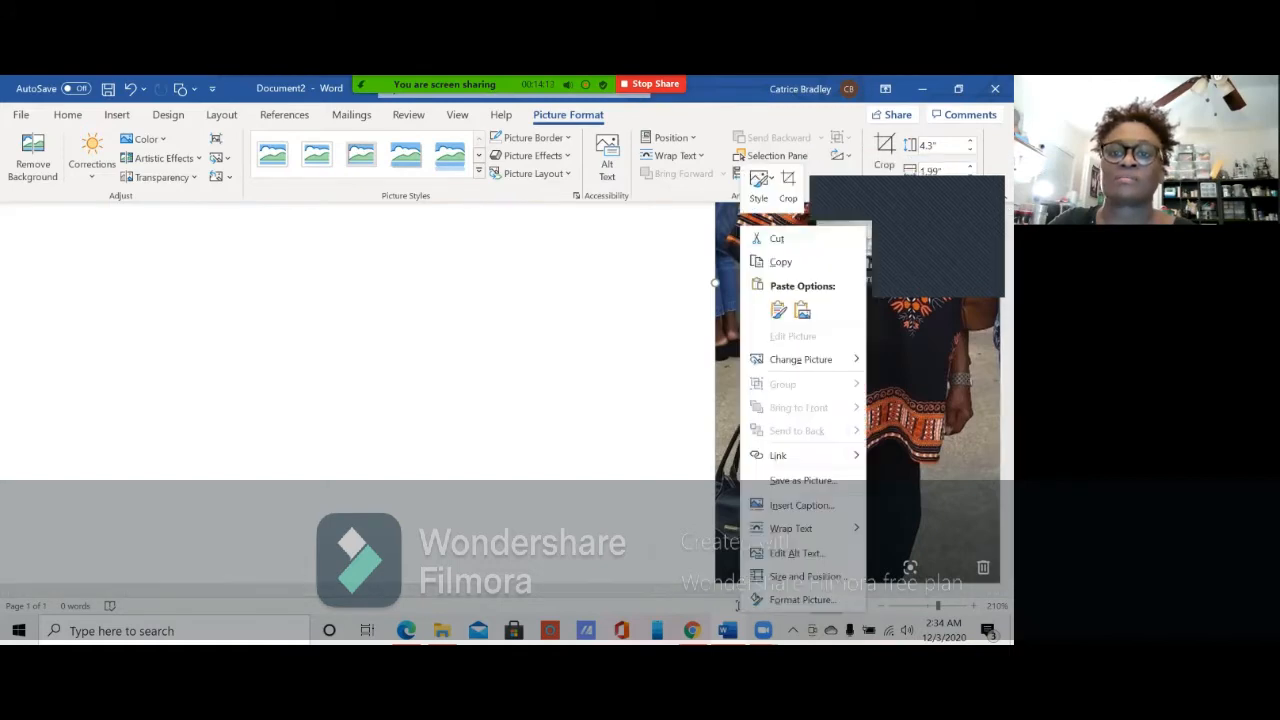
key("Escape")
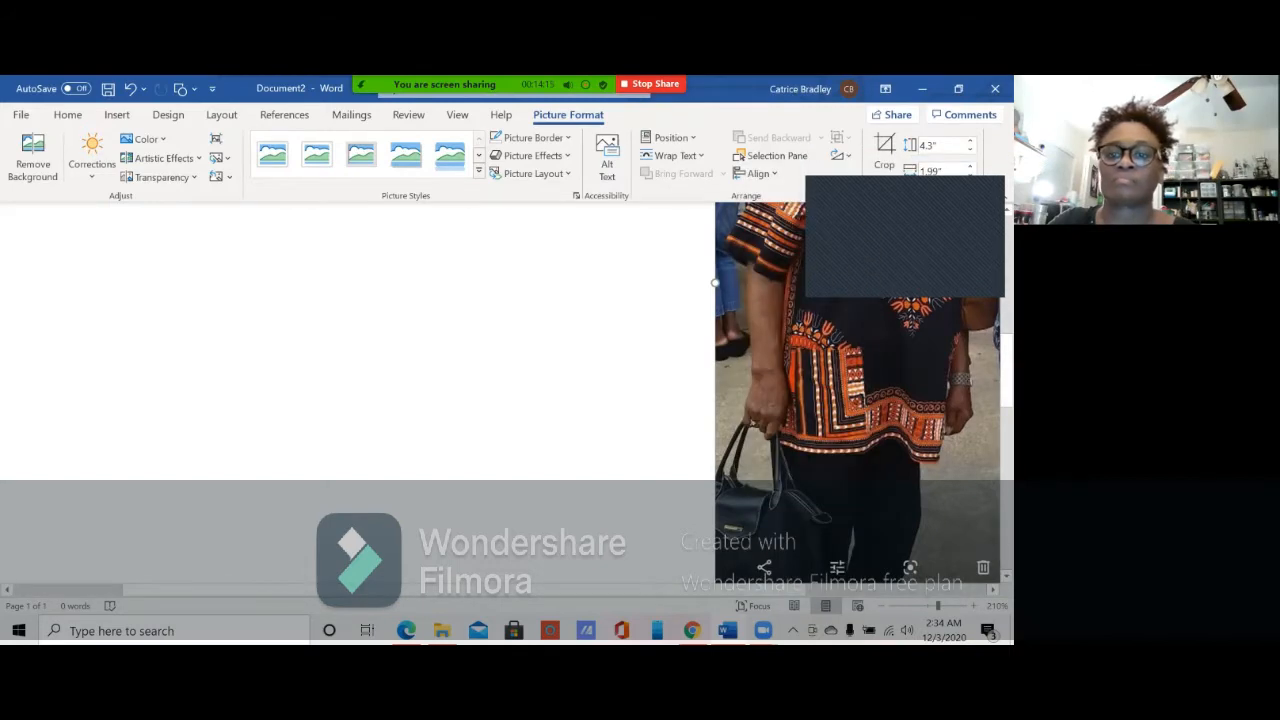
Step: Adjust the photo's size until it is 4.2 inches high and 1.94 inches wide
scroll(507, 392, "down", 4)
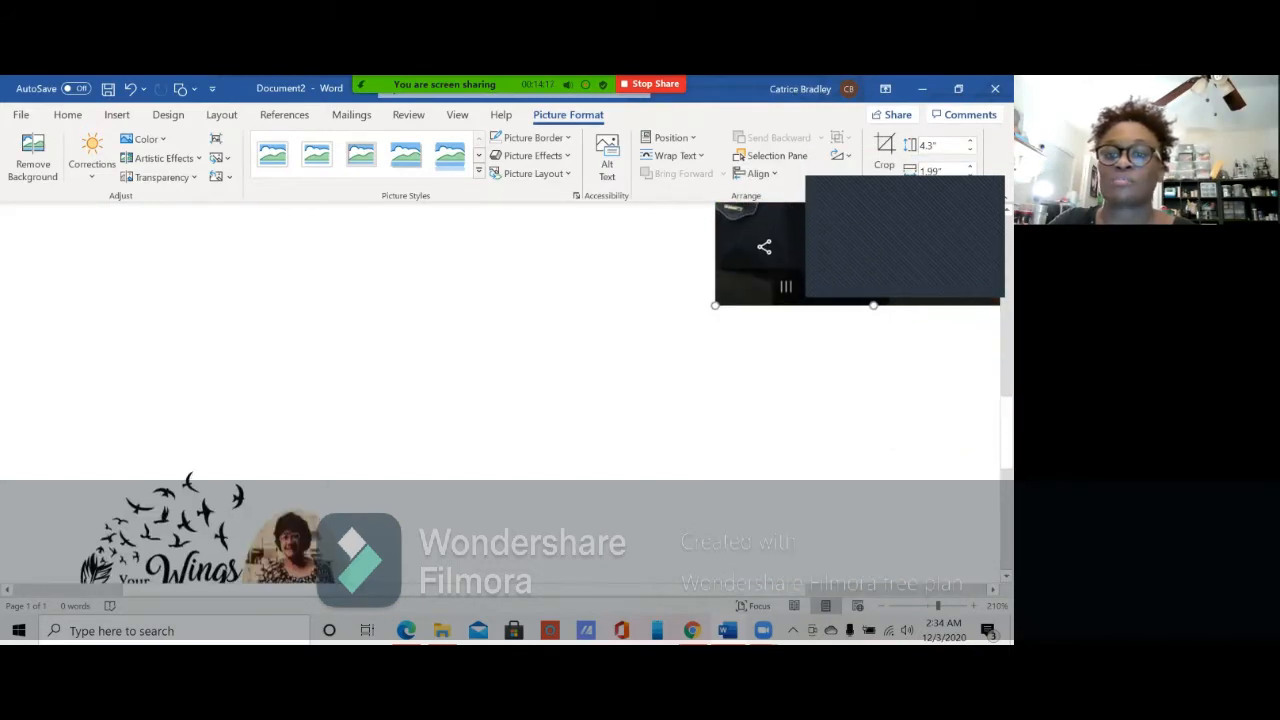
left_click_drag(715, 305, 684, 372)
scroll(561, 392, "up", 2)
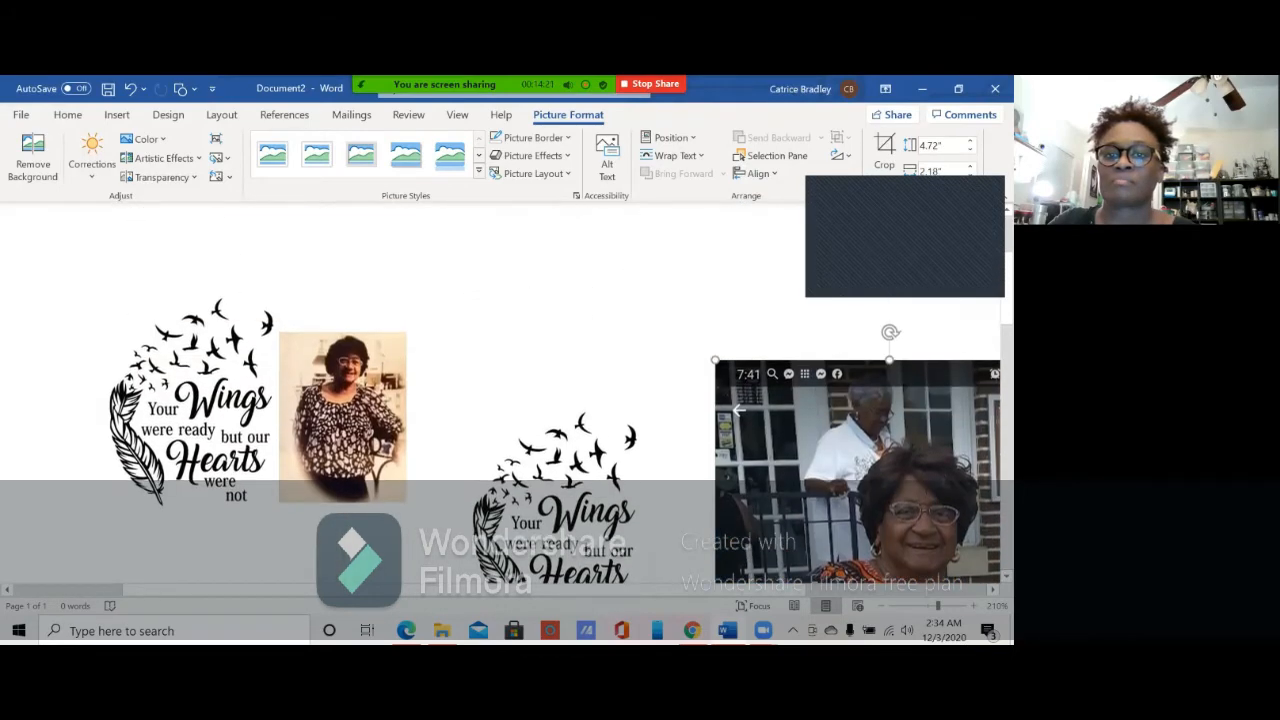
left_click(970, 150)
left_click(970, 150)
left_click(970, 150)
left_click(970, 150)
left_click(970, 150)
left_click(970, 150)
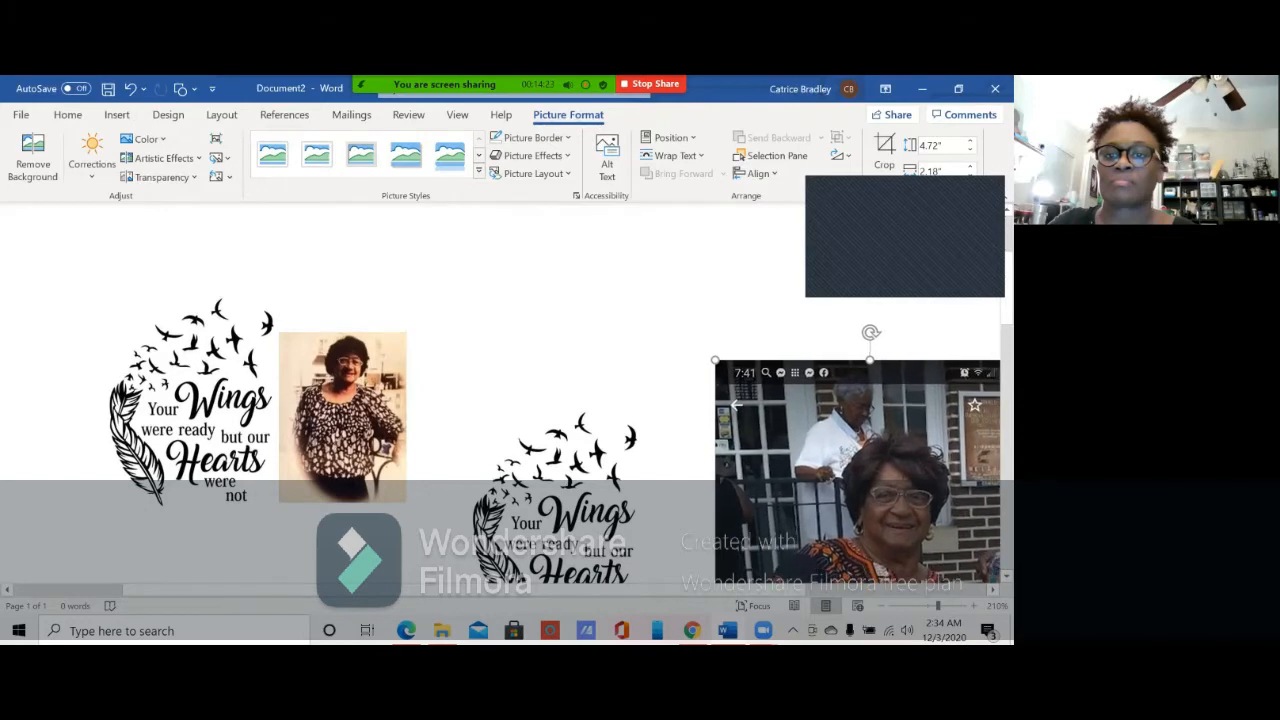
Step: Set the photo's text wrapping to Square
scroll(507, 392, "down", 2)
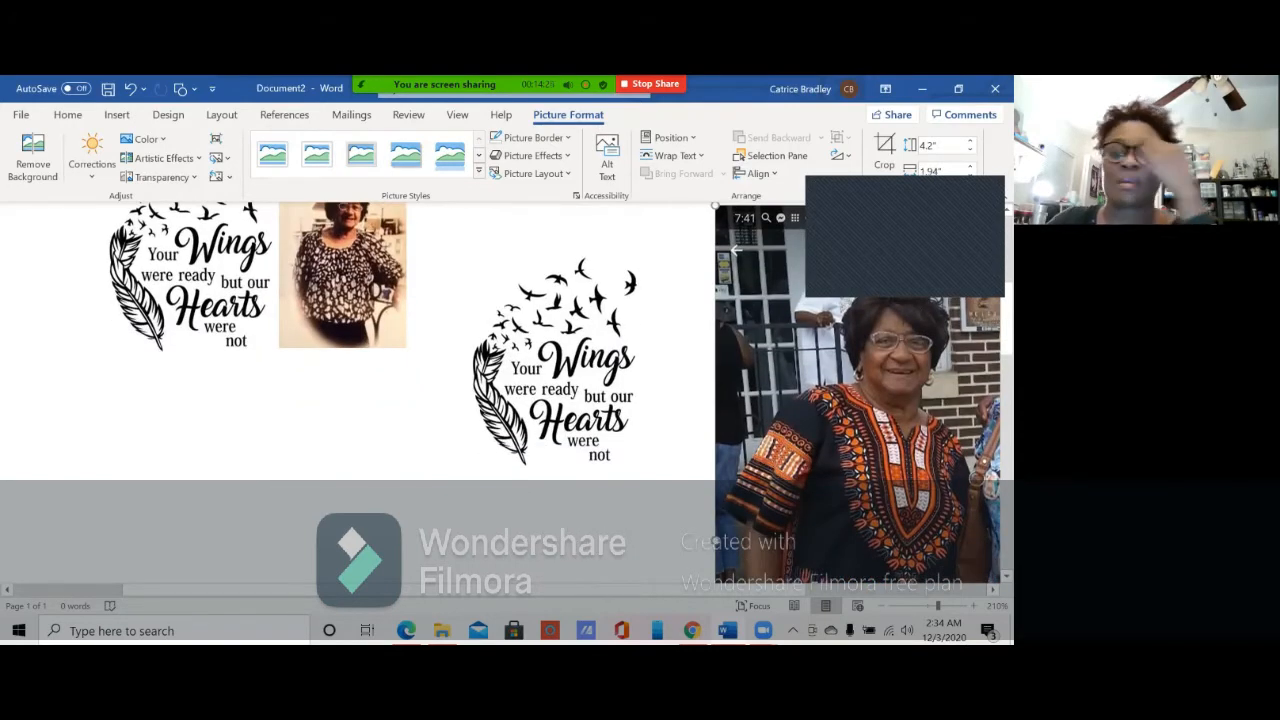
right_click(822, 228)
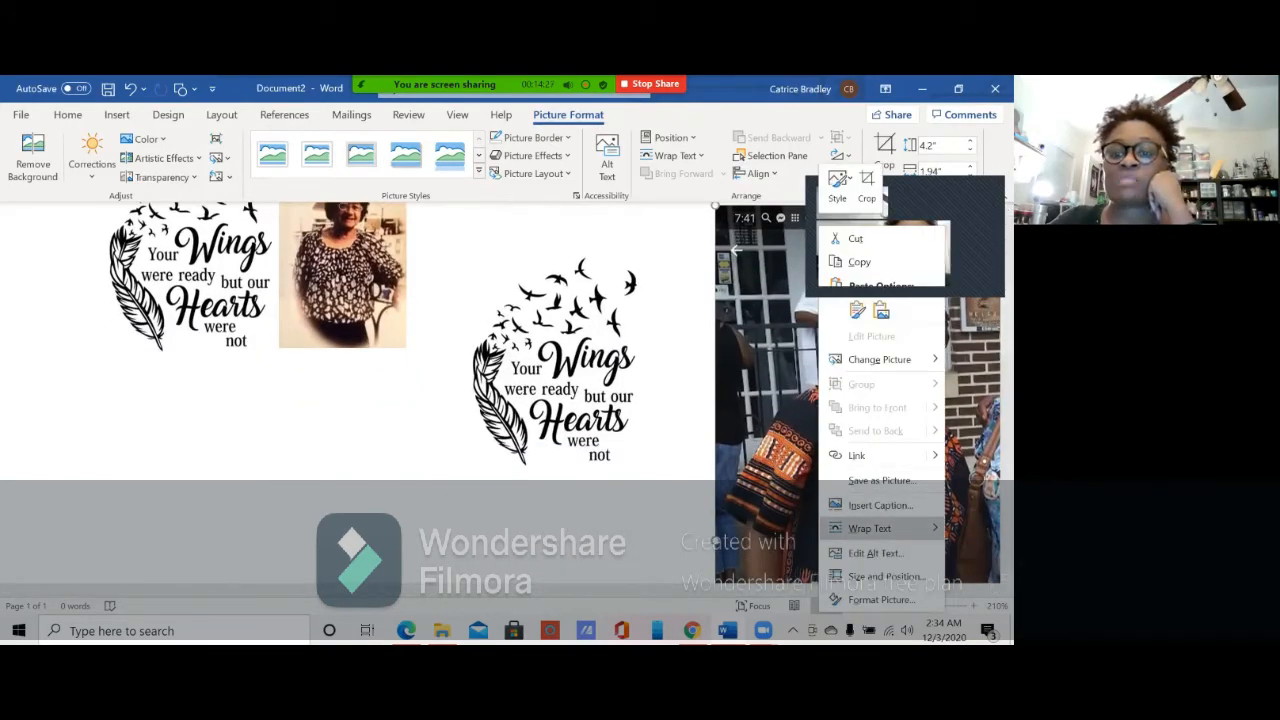
mouse_move(870, 528)
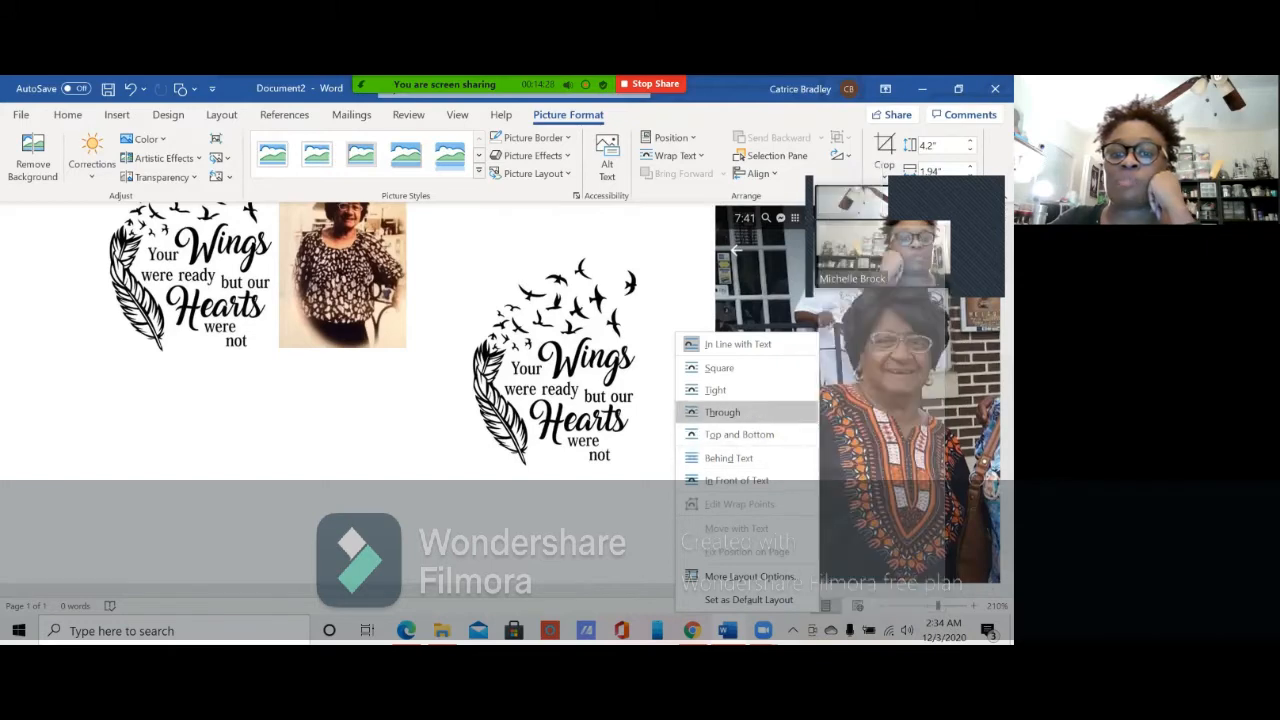
left_click(720, 368)
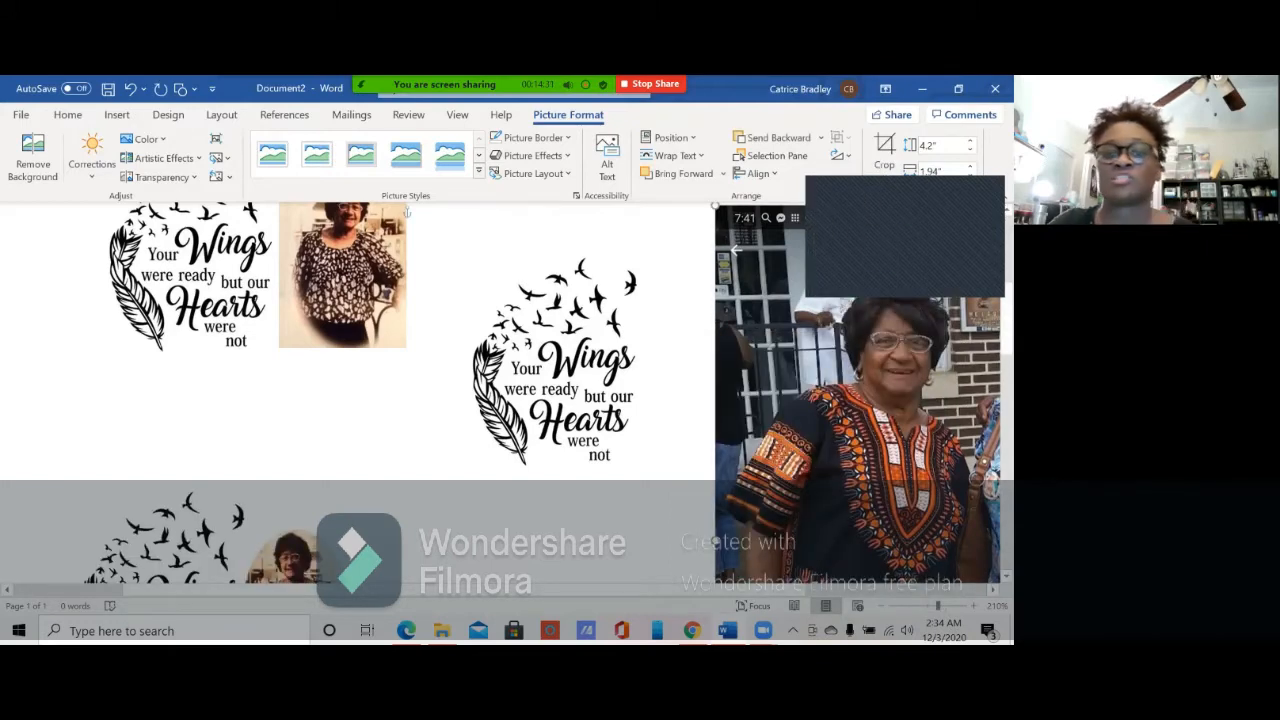
Step: Move the photo into the empty area below the newly pasted wings quote, next to the oval photo
left_click_drag(858, 390, 526, 553)
key("ctrl+z")
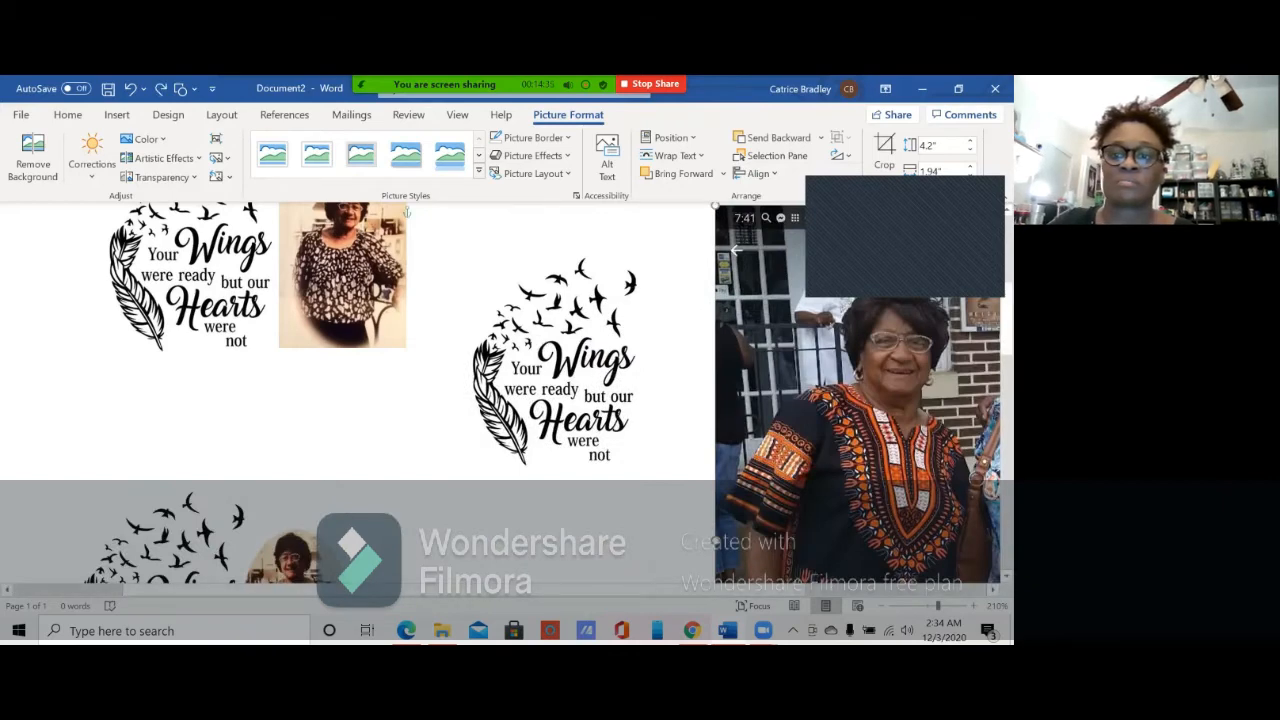
key("ctrl+y")
left_click_drag(553, 390, 512, 444)
scroll(512, 444, "down", 5)
scroll(512, 444, "up", 2)
scroll(512, 444, "up", 3)
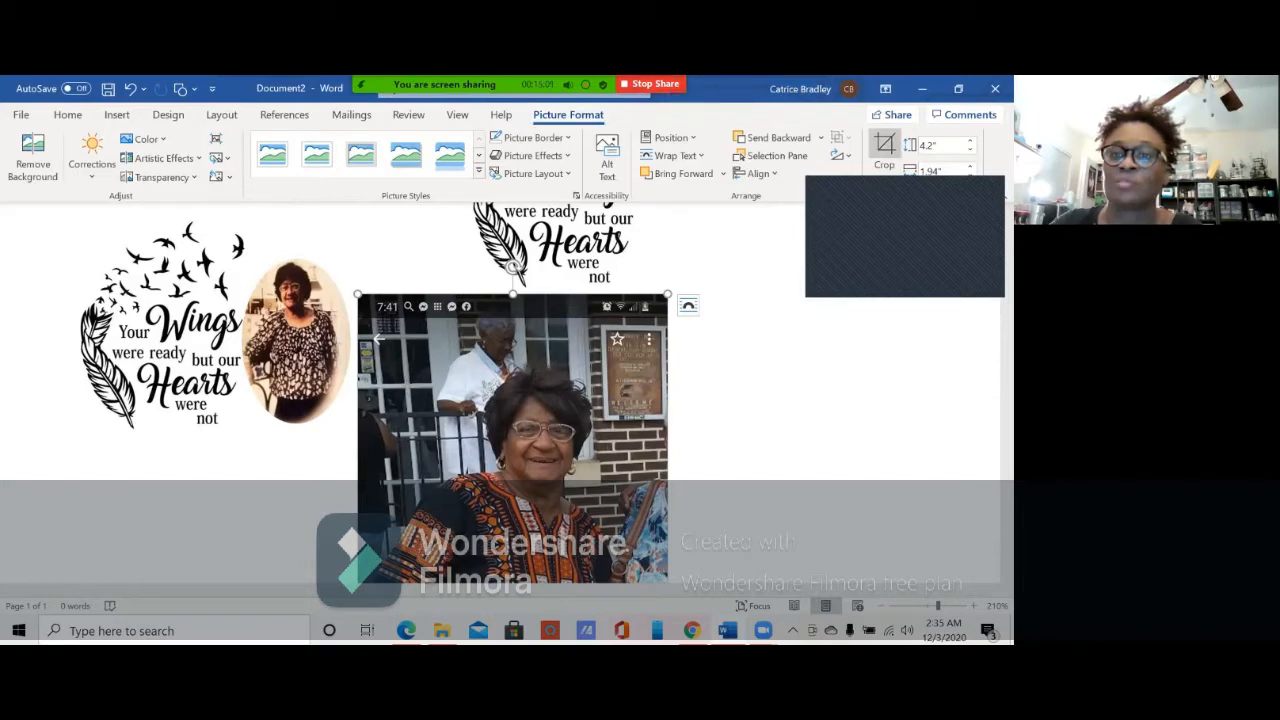
Step: Crop the lower part of the photo up to the woman's chest, leaving a height of about 1.71 inches
left_click(884, 148)
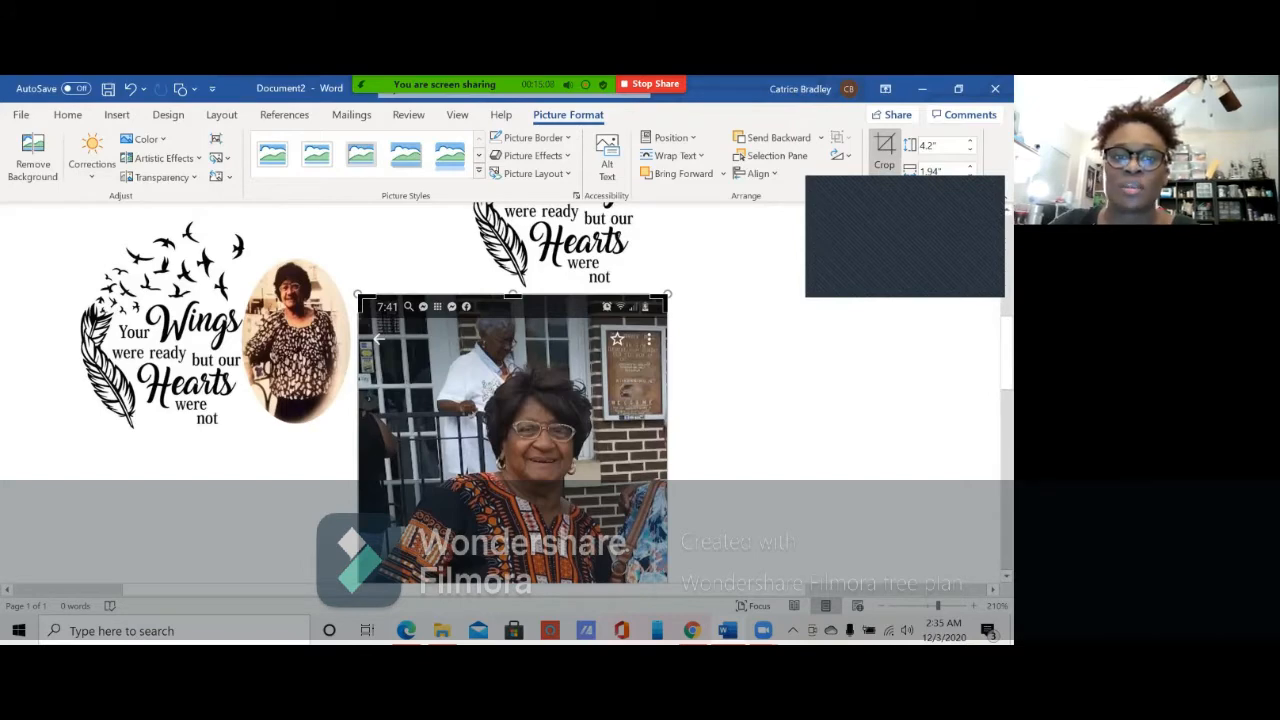
scroll(512, 390, "down", 6)
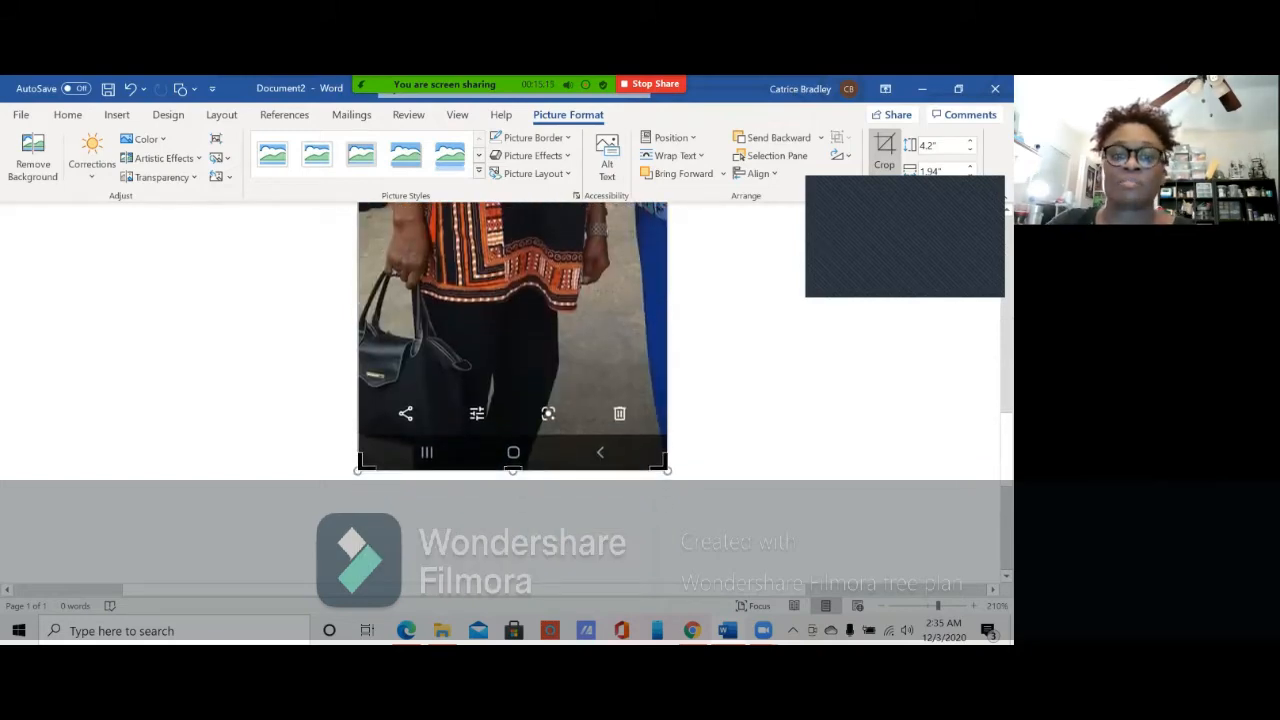
left_click_drag(512, 466, 512, 270)
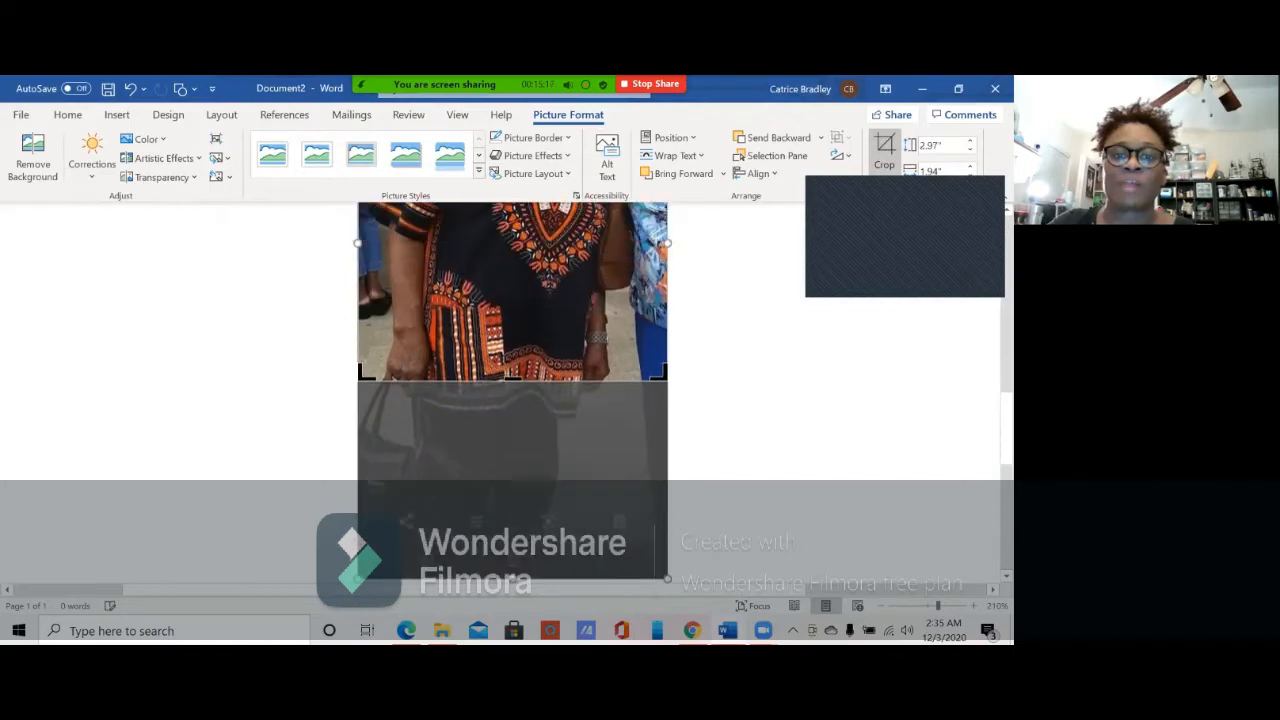
scroll(512, 390, "up", 3)
left_click_drag(512, 522, 512, 328)
key("Escape")
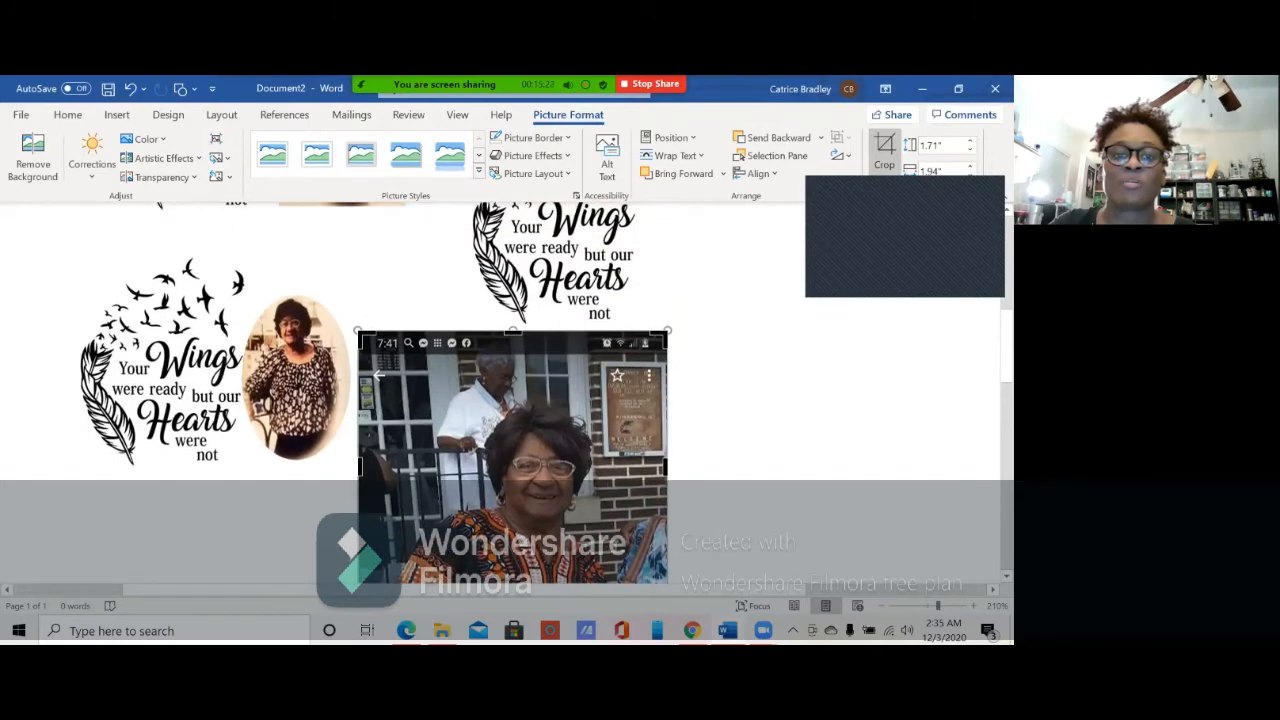
Step: Crop the photo's upper edge and both sides close around the woman, to about 1.28 by 1.09 inches, and apply the crop
left_click_drag(512, 330, 512, 405)
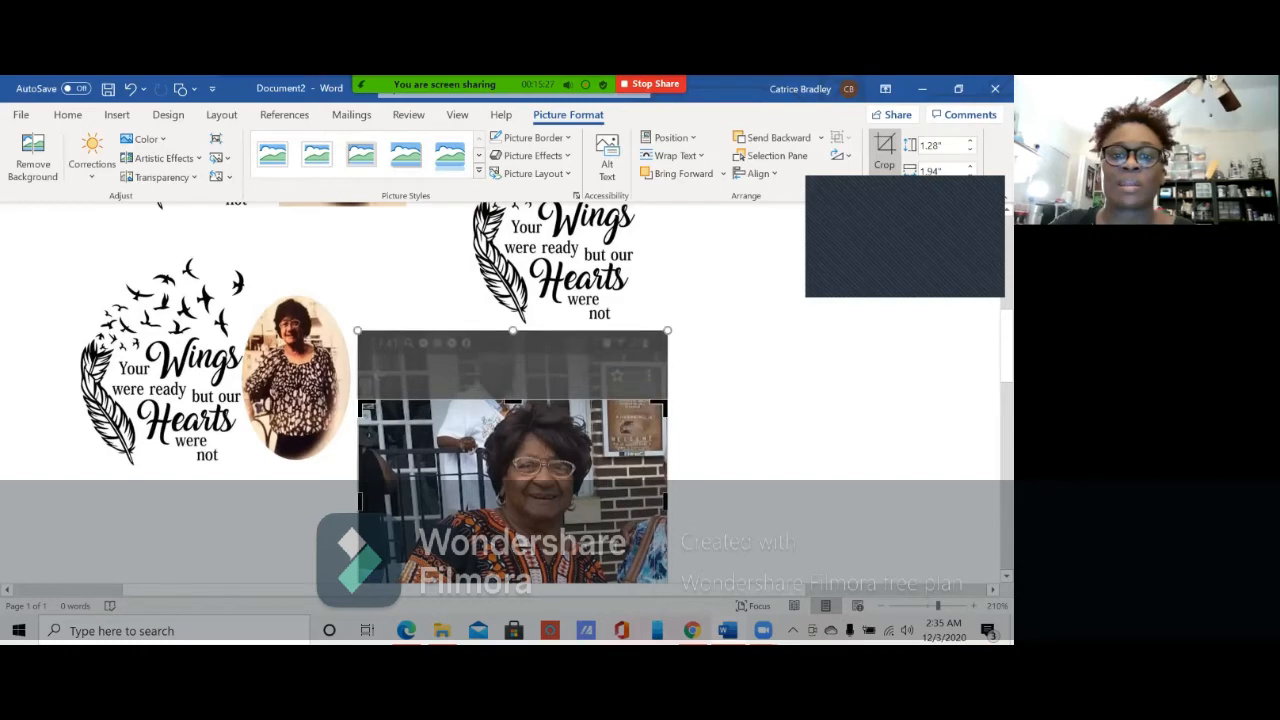
scroll(500, 400, "down", 3)
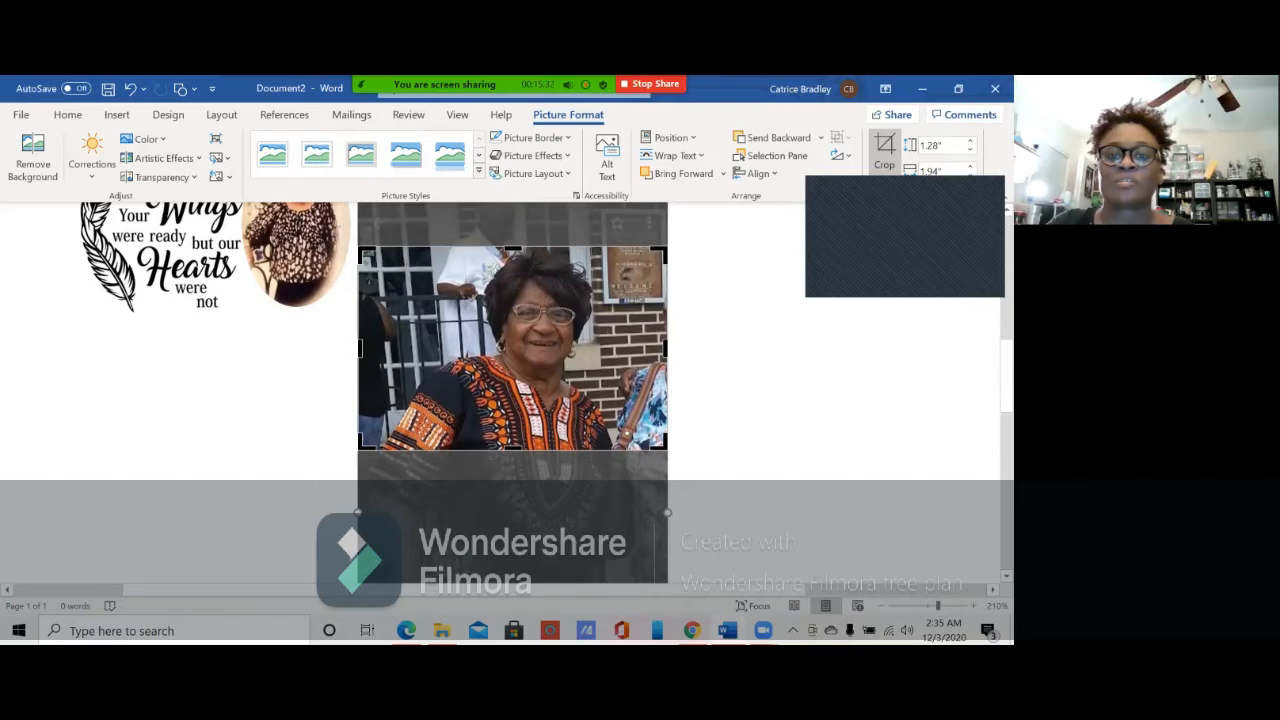
left_click_drag(666, 348, 604, 348)
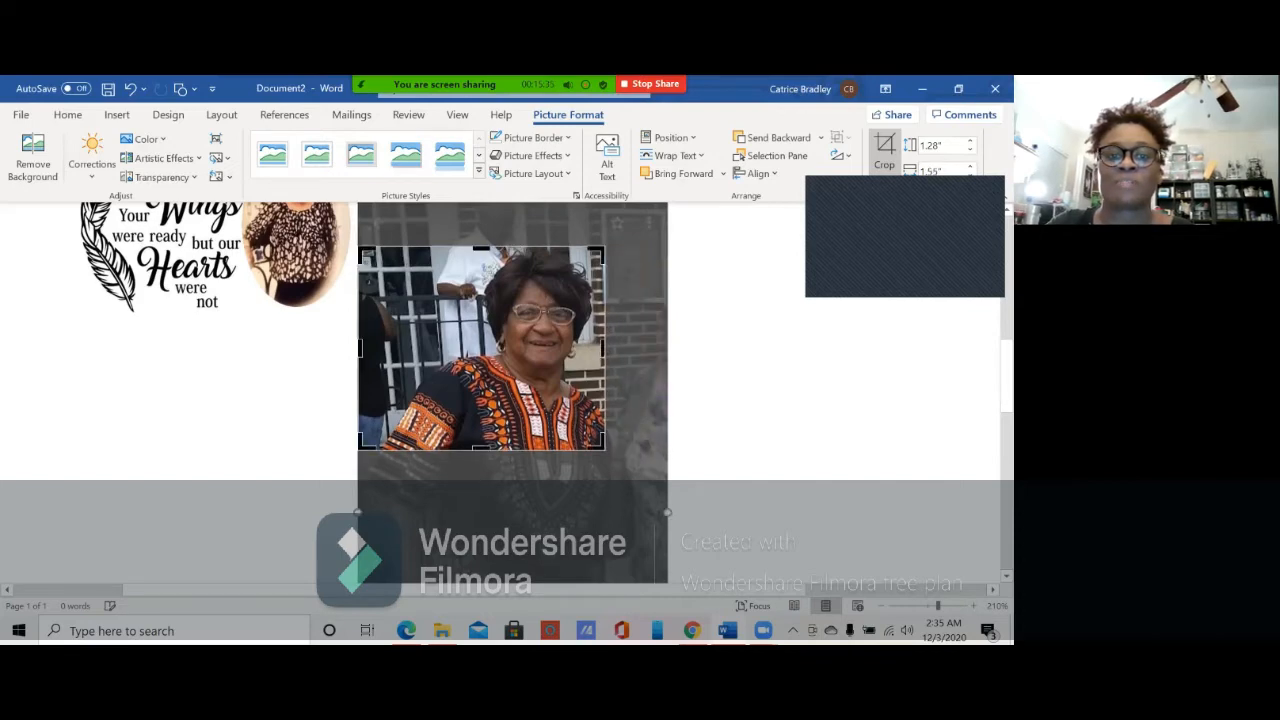
left_click_drag(360, 348, 431, 348)
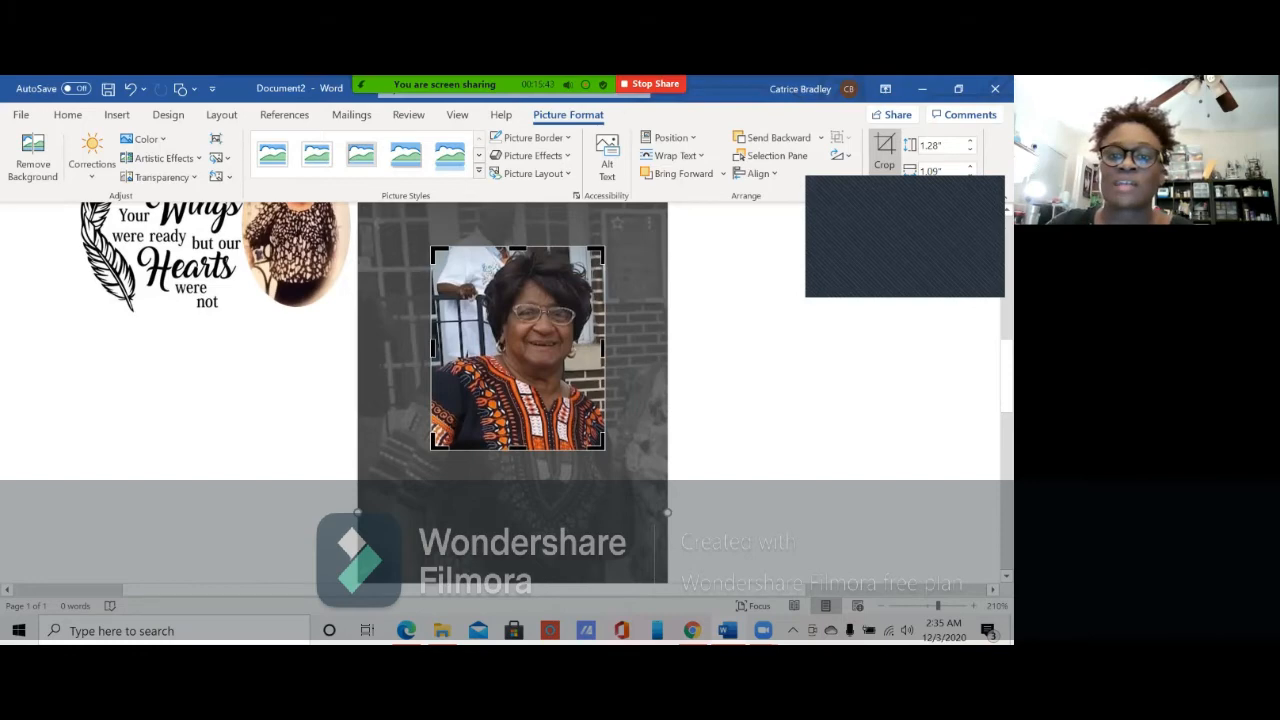
left_click(715, 246)
scroll(715, 350, "down", 6)
scroll(715, 350, "up", 2)
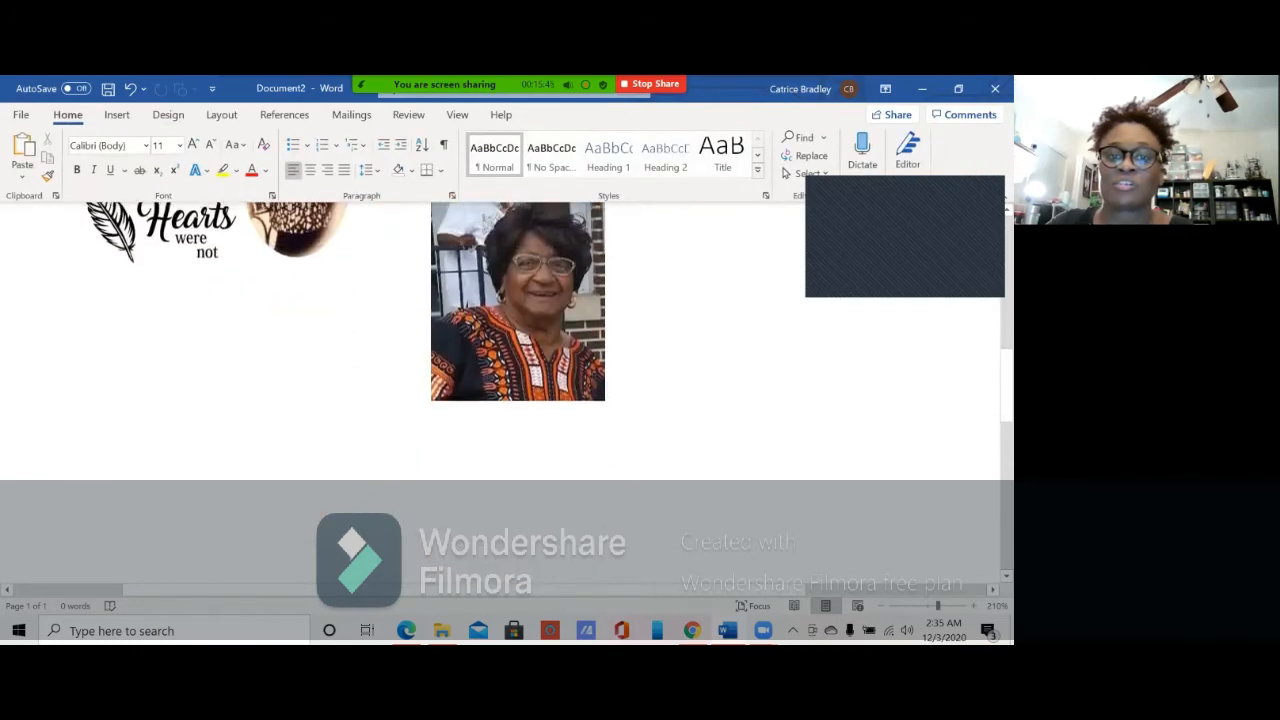
scroll(540, 330, "up", 2)
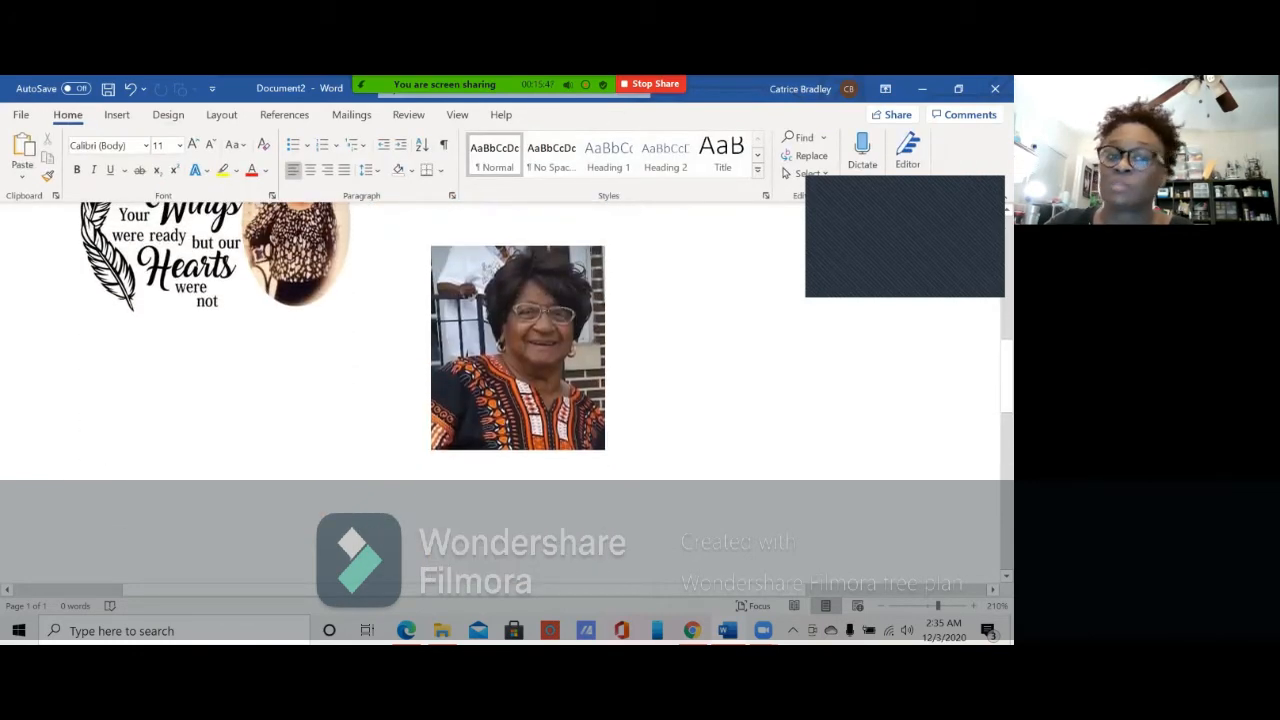
scroll(540, 340, "up", 4)
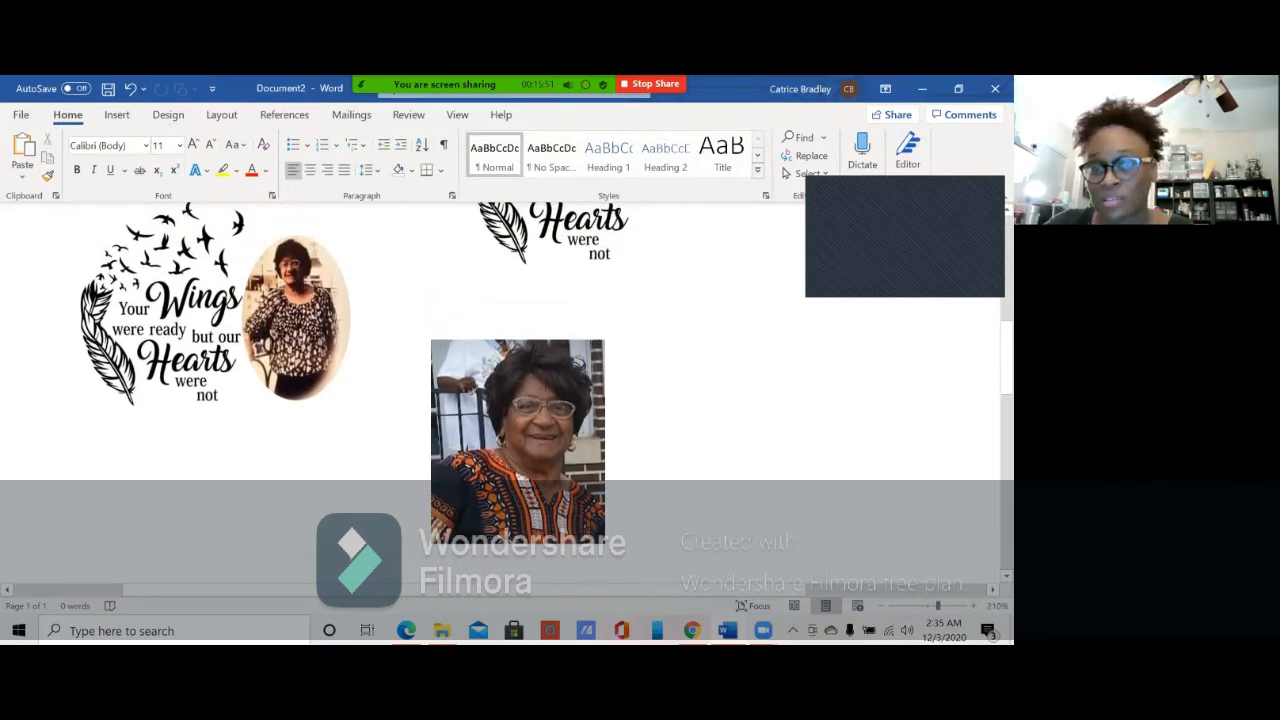
Step: Crop the photo of the woman in the orange-patterned top to an oval shape
left_click(518, 430)
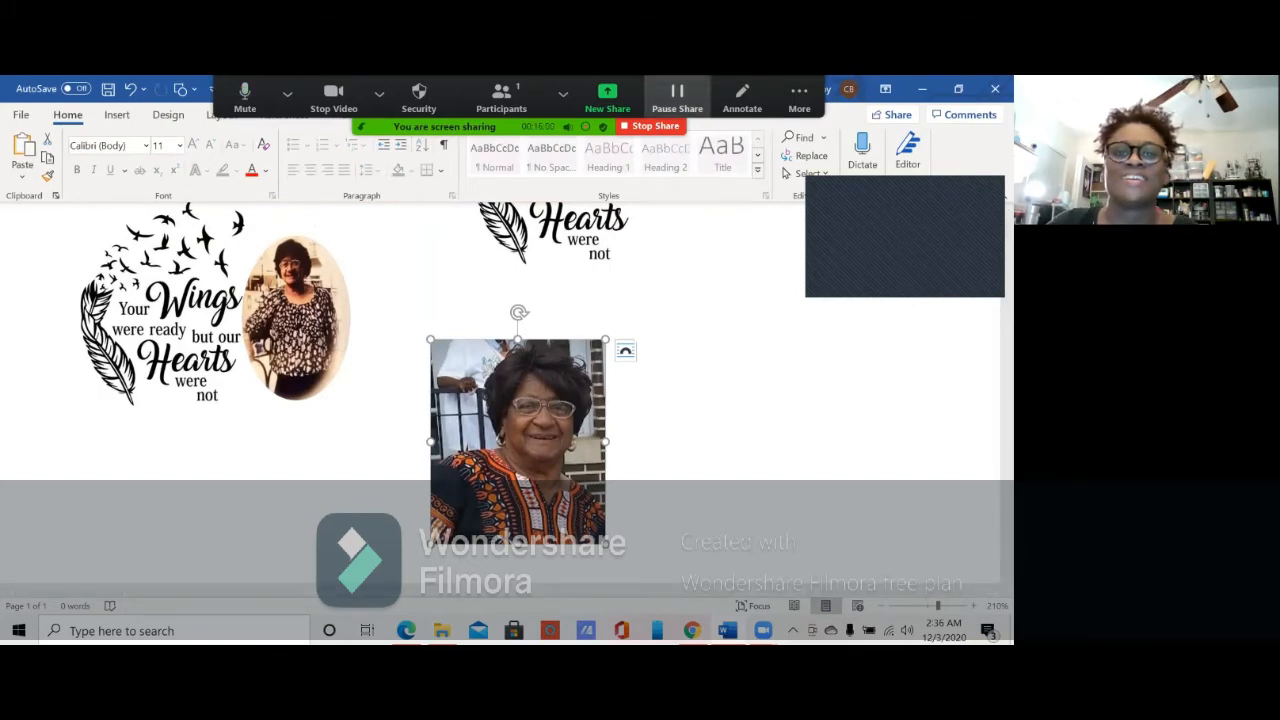
scroll(695, 295, "up", 3)
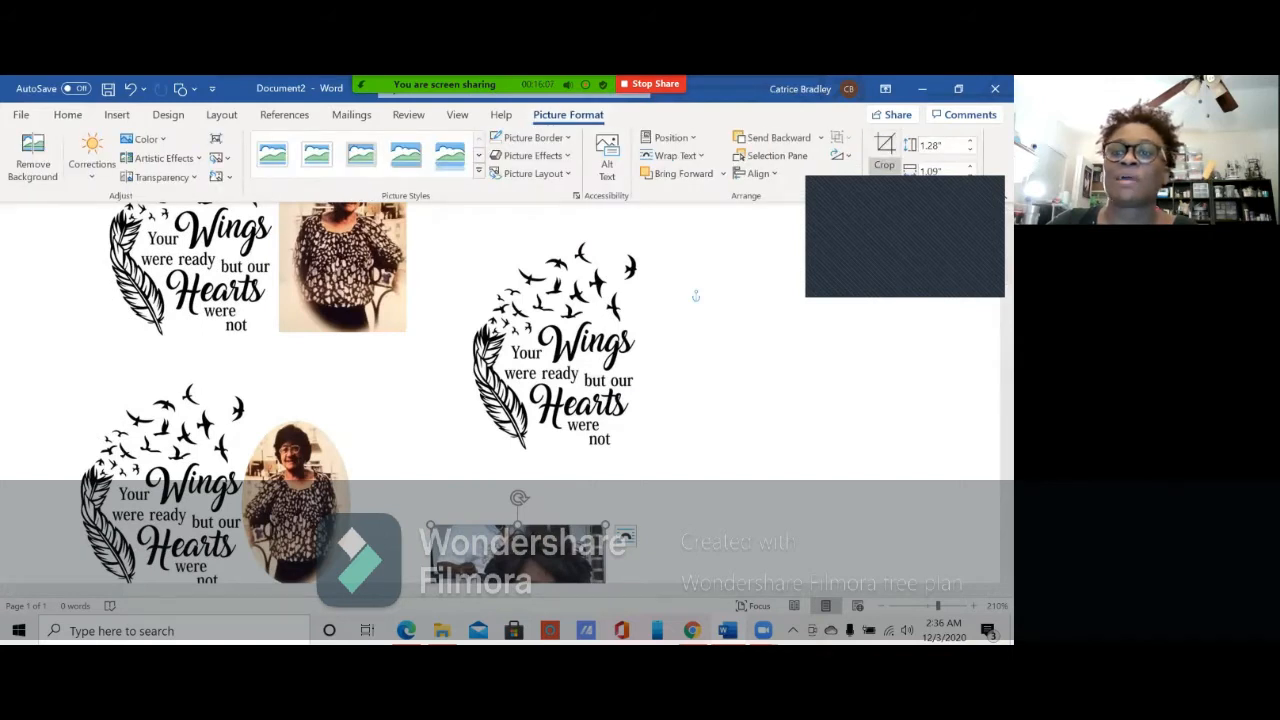
left_click(884, 166)
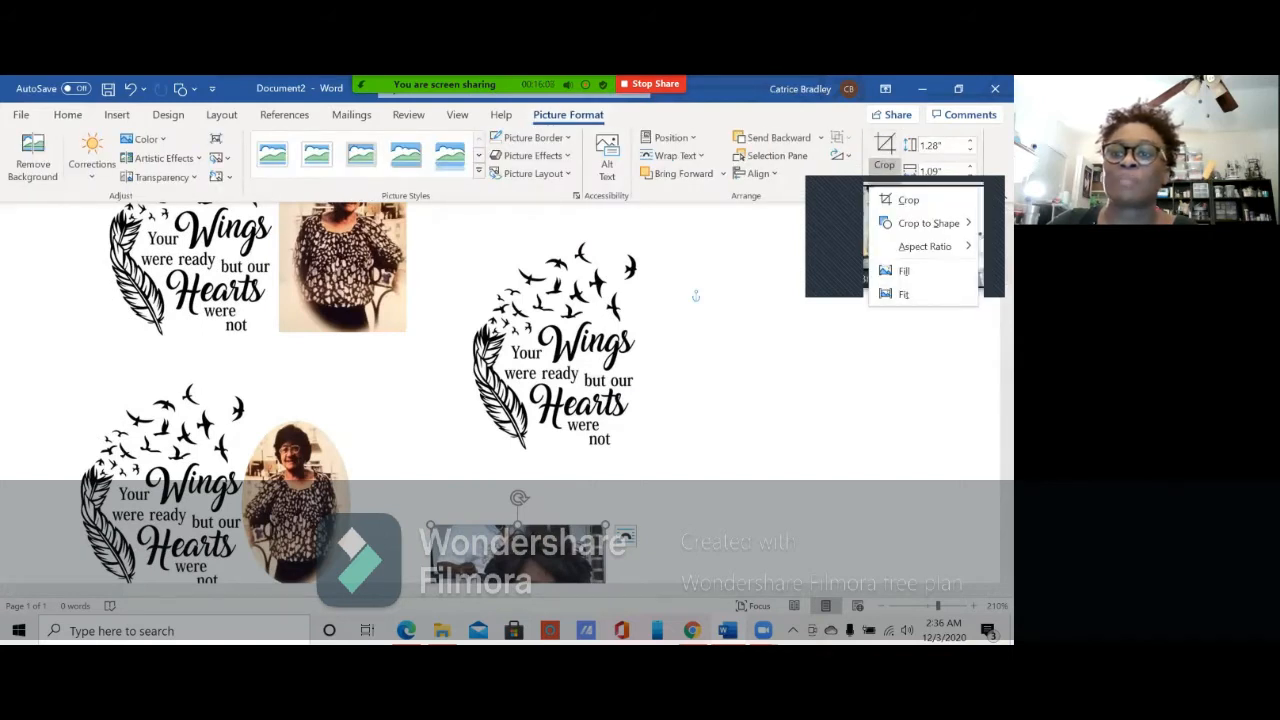
mouse_move(928, 223)
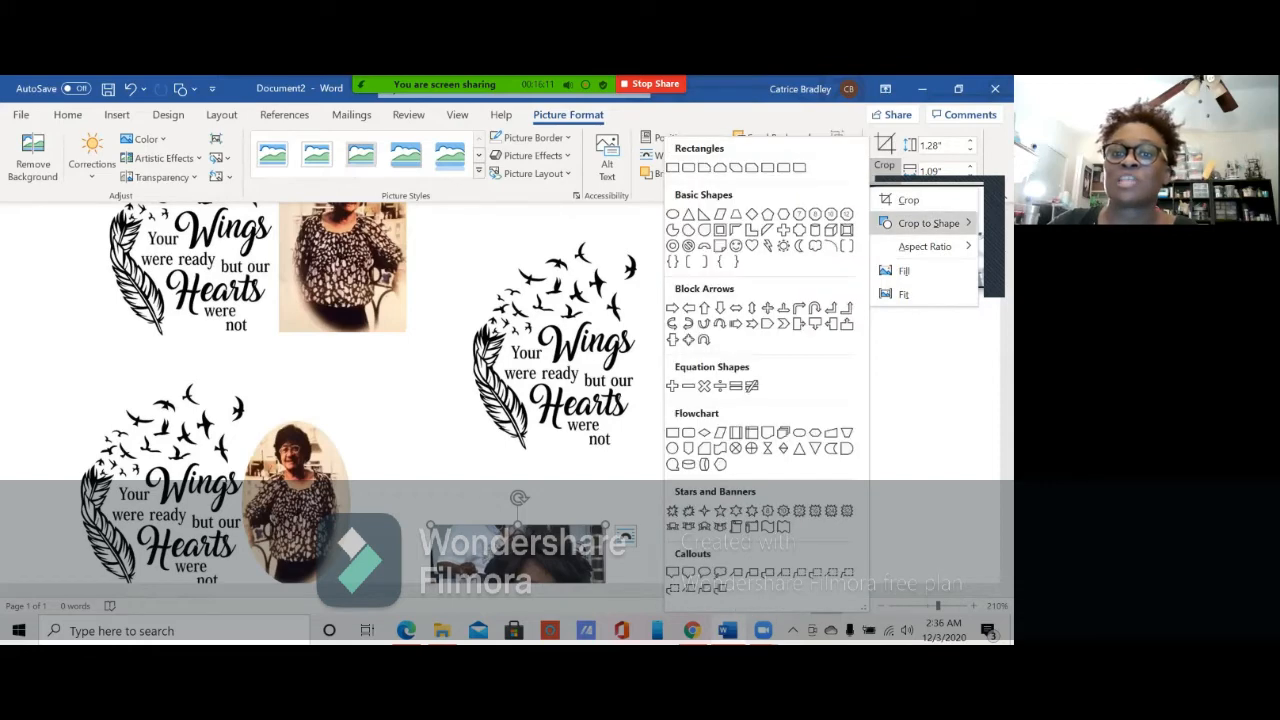
left_click(673, 214)
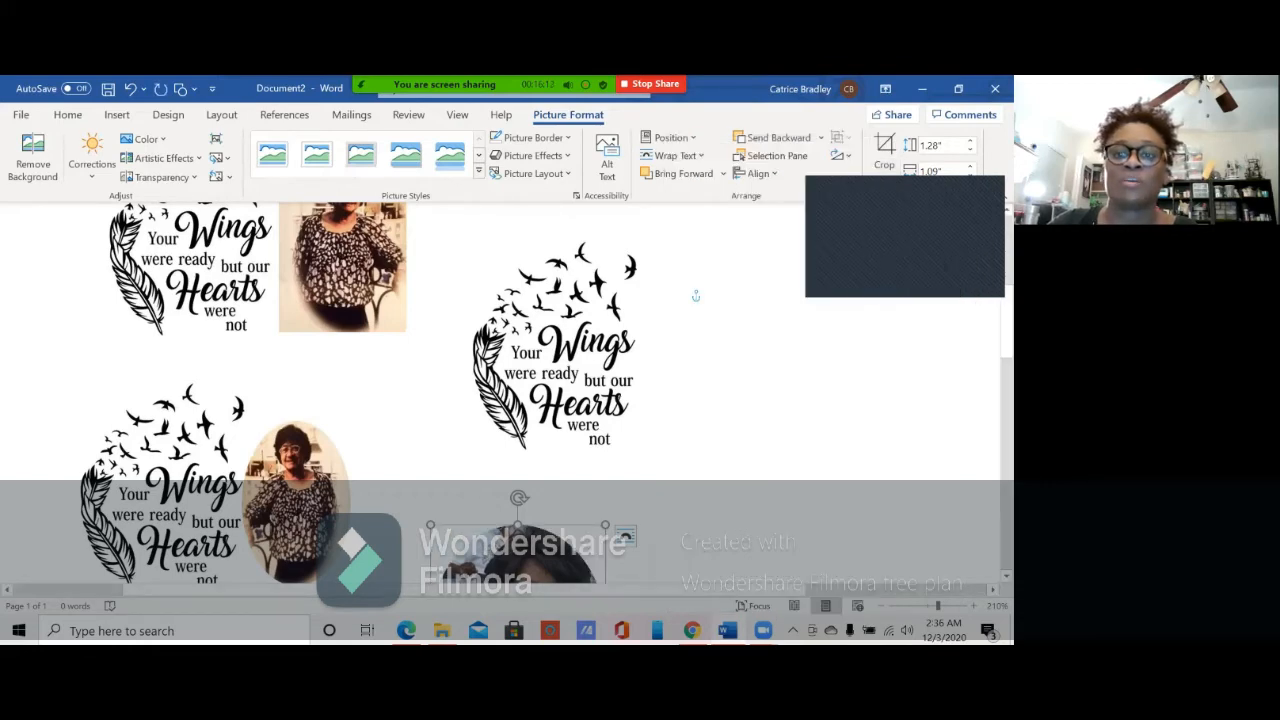
scroll(540, 340, "down", 3)
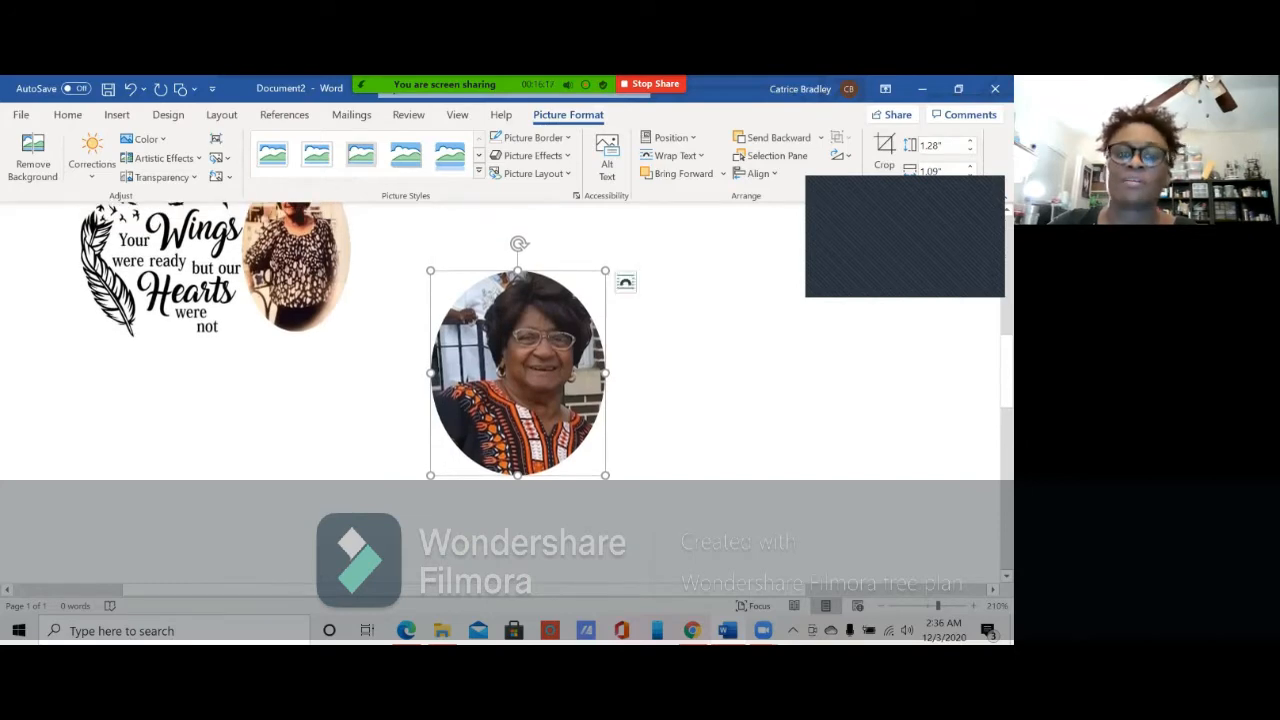
Step: Try cropping the rectangular photo beside the uppermost wings quote to a triangle shape
scroll(695, 378, "up", 5)
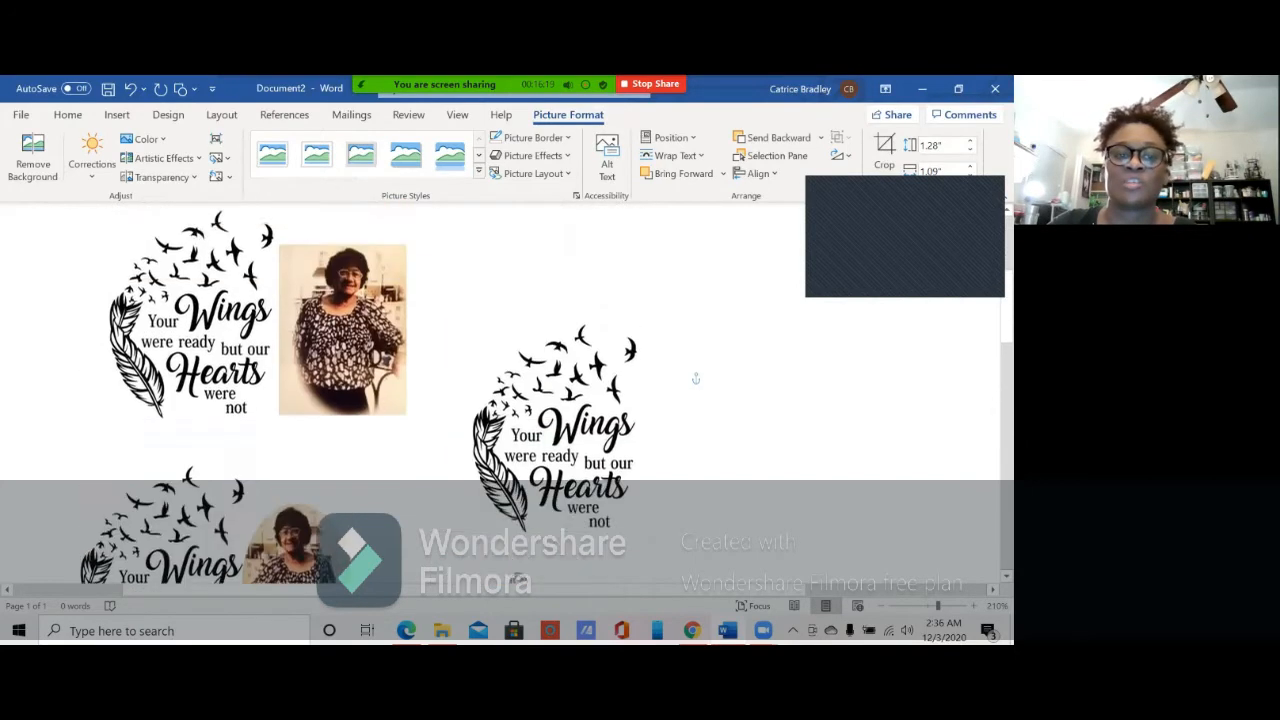
scroll(519, 561, "down", 1)
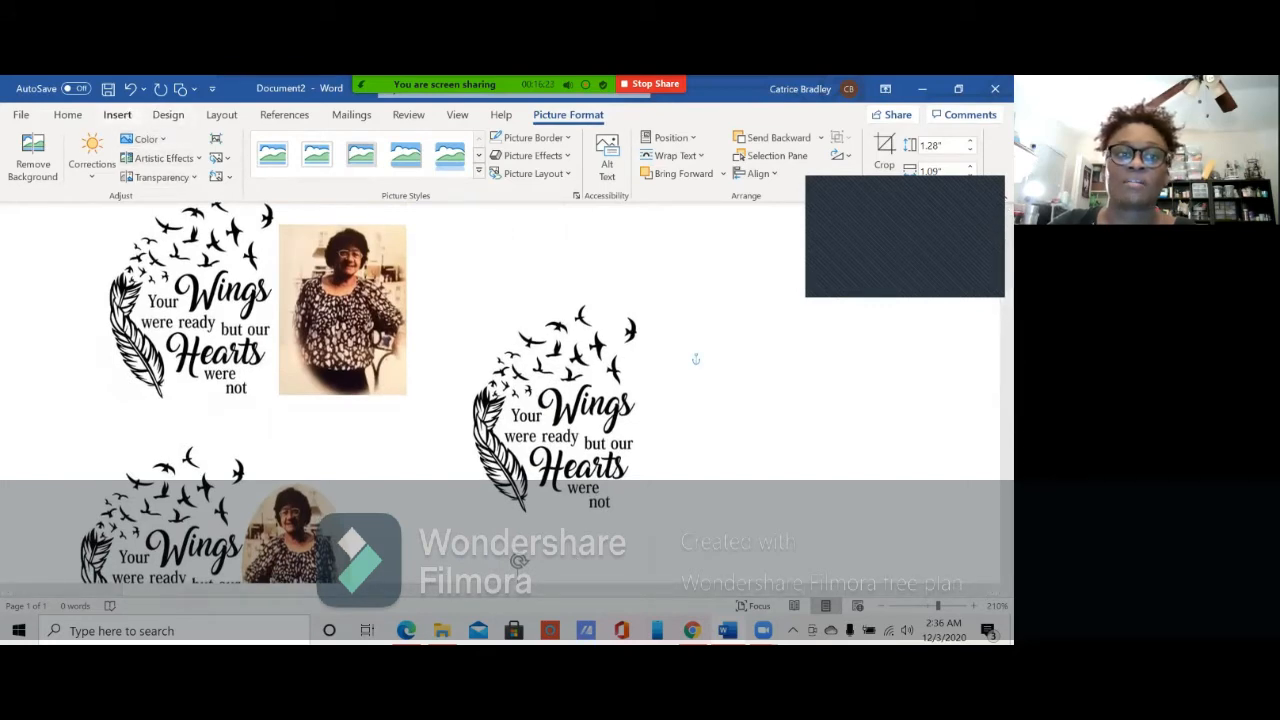
left_click(117, 114)
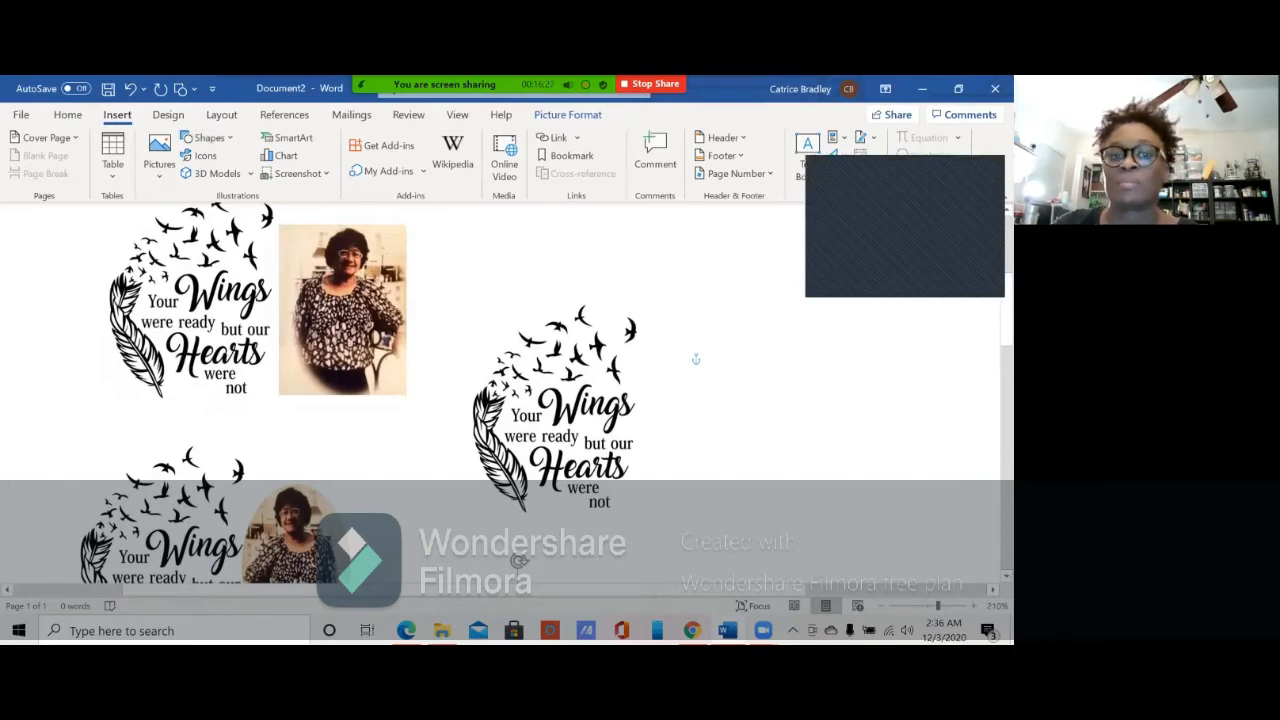
left_click(343, 310)
scroll(546, 393, "up", 1)
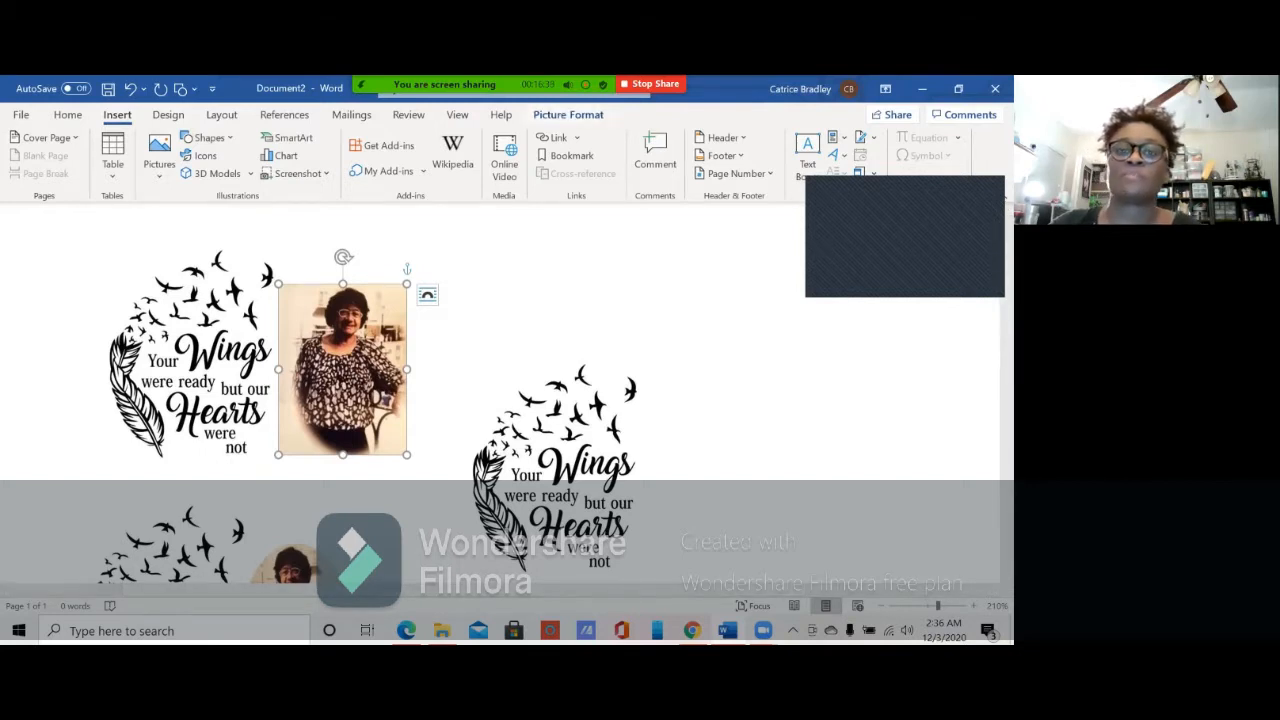
left_click(568, 115)
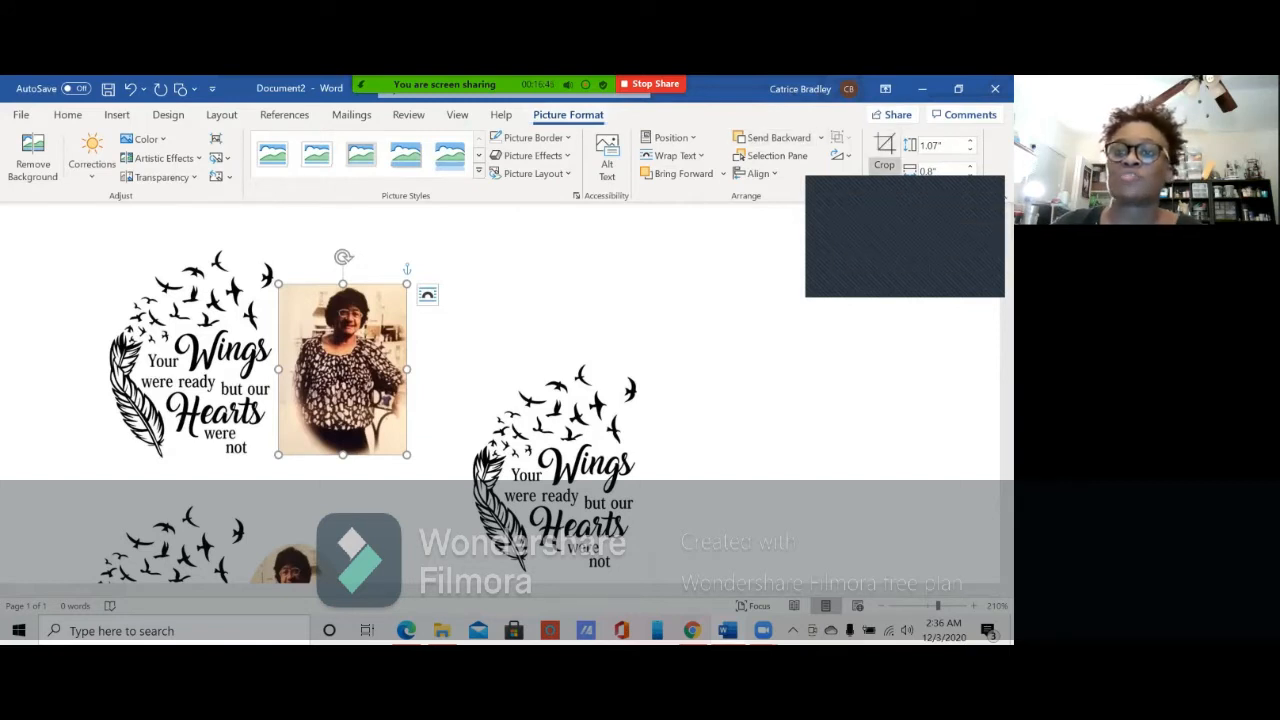
left_click(884, 166)
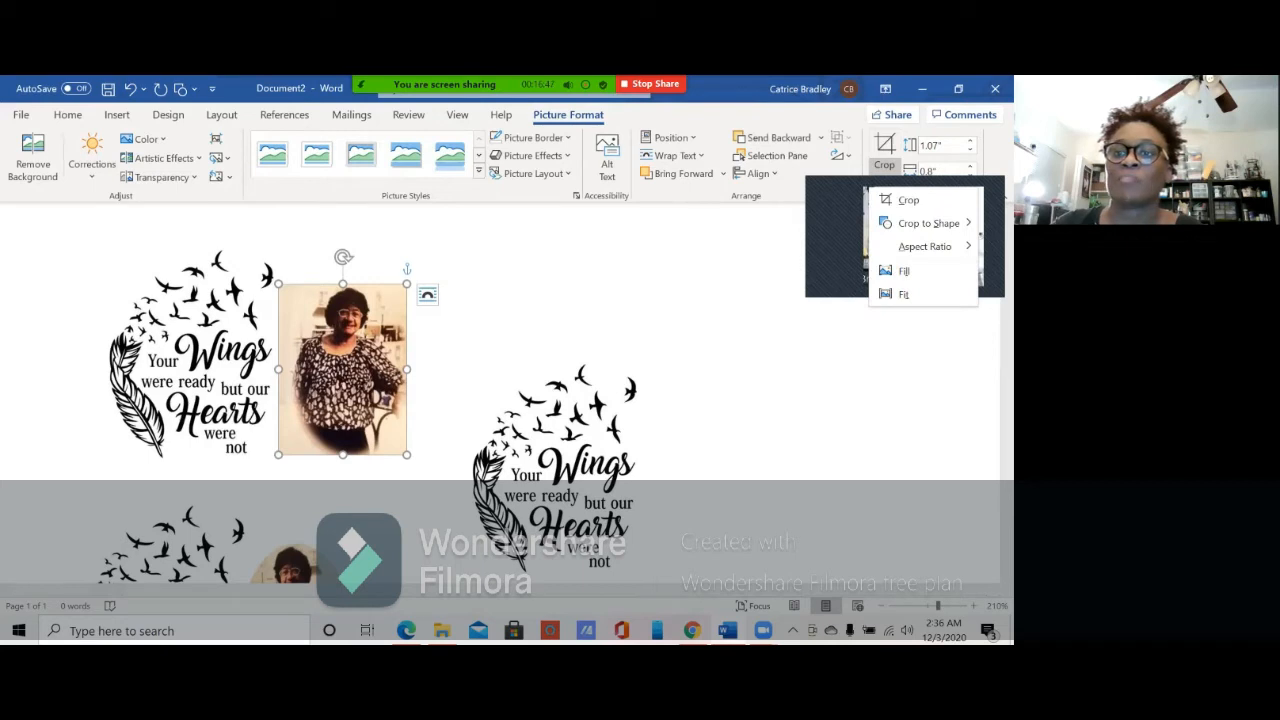
mouse_move(928, 223)
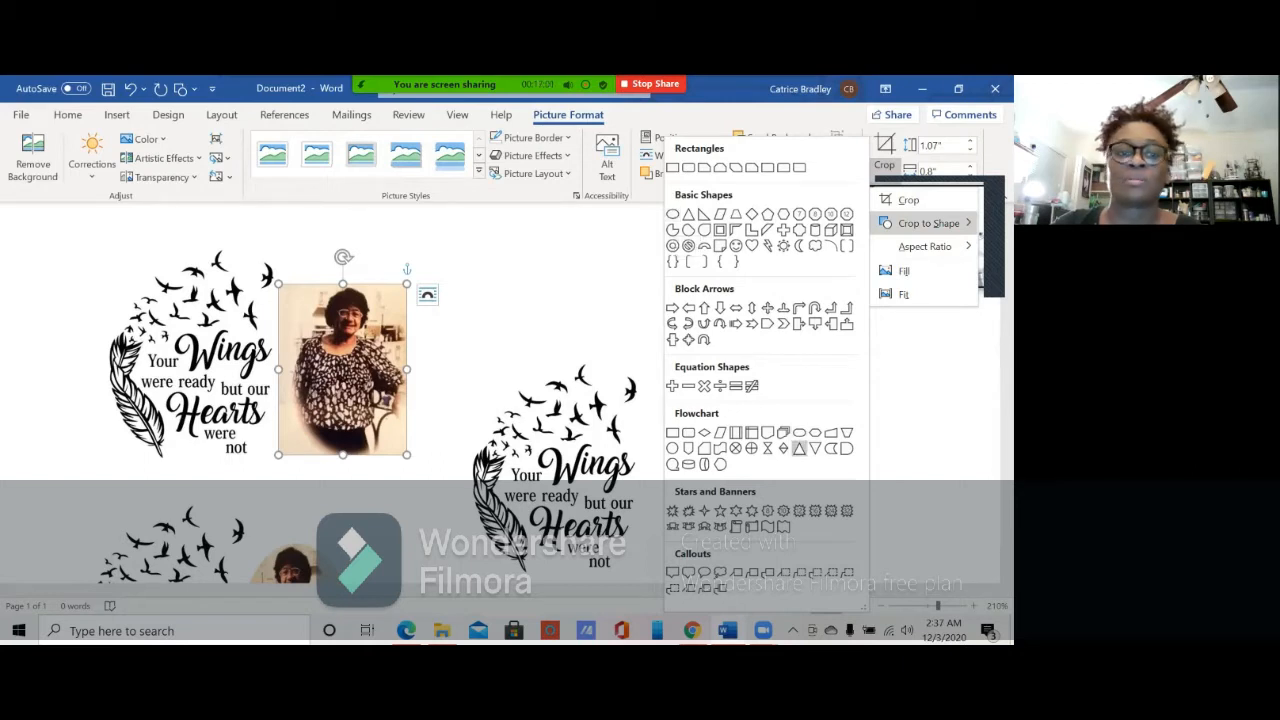
right_click(799, 448)
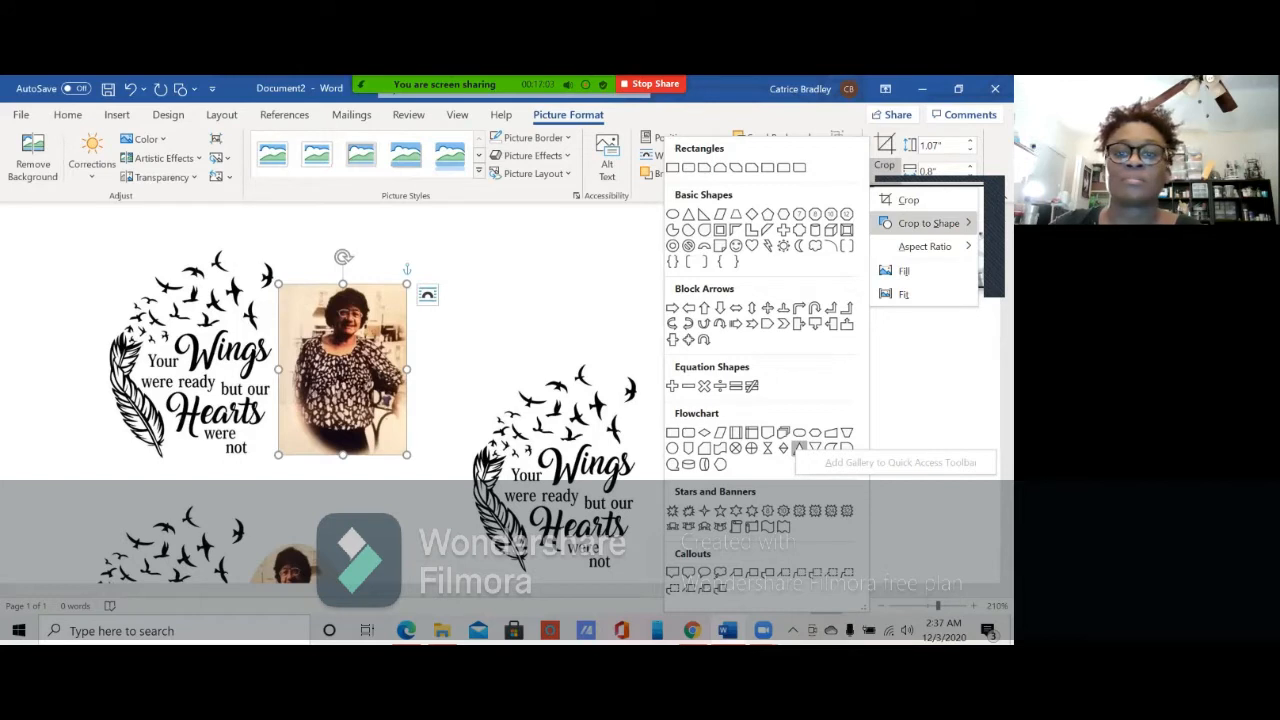
left_click(799, 447)
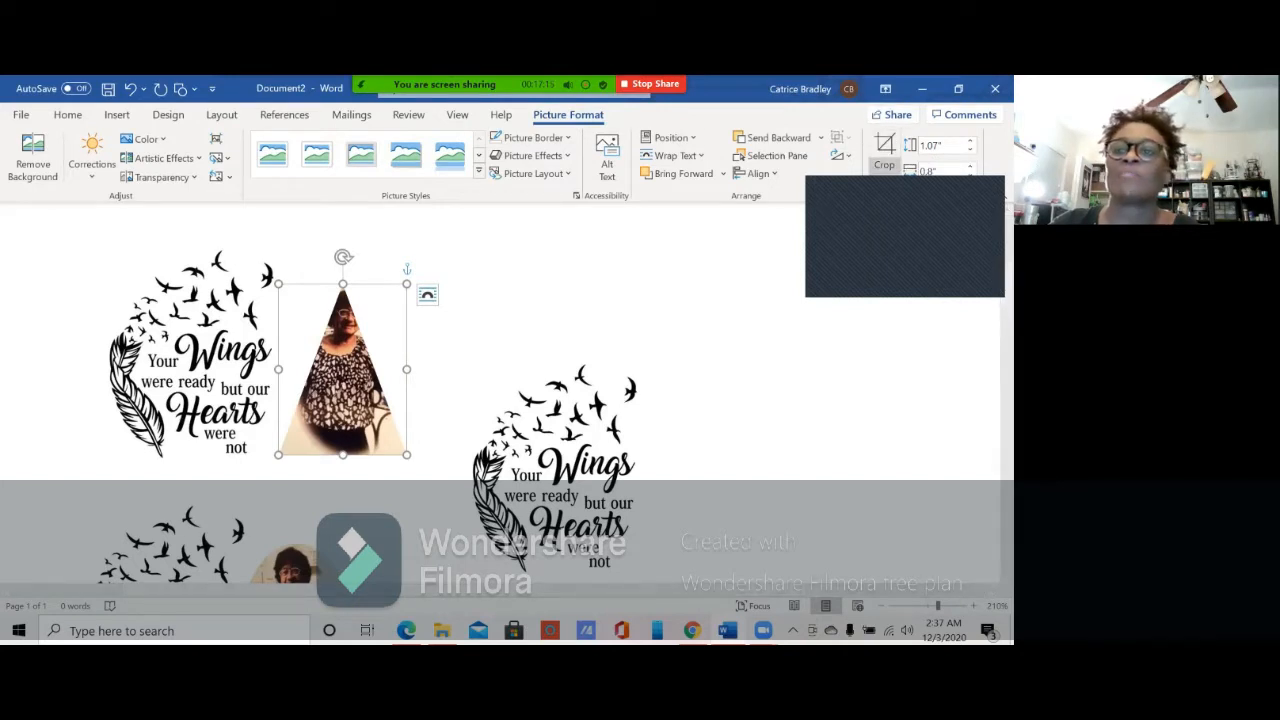
Step: Crop the photo beside the uppermost wings quote to an oval shape and deselect it
left_click(884, 165)
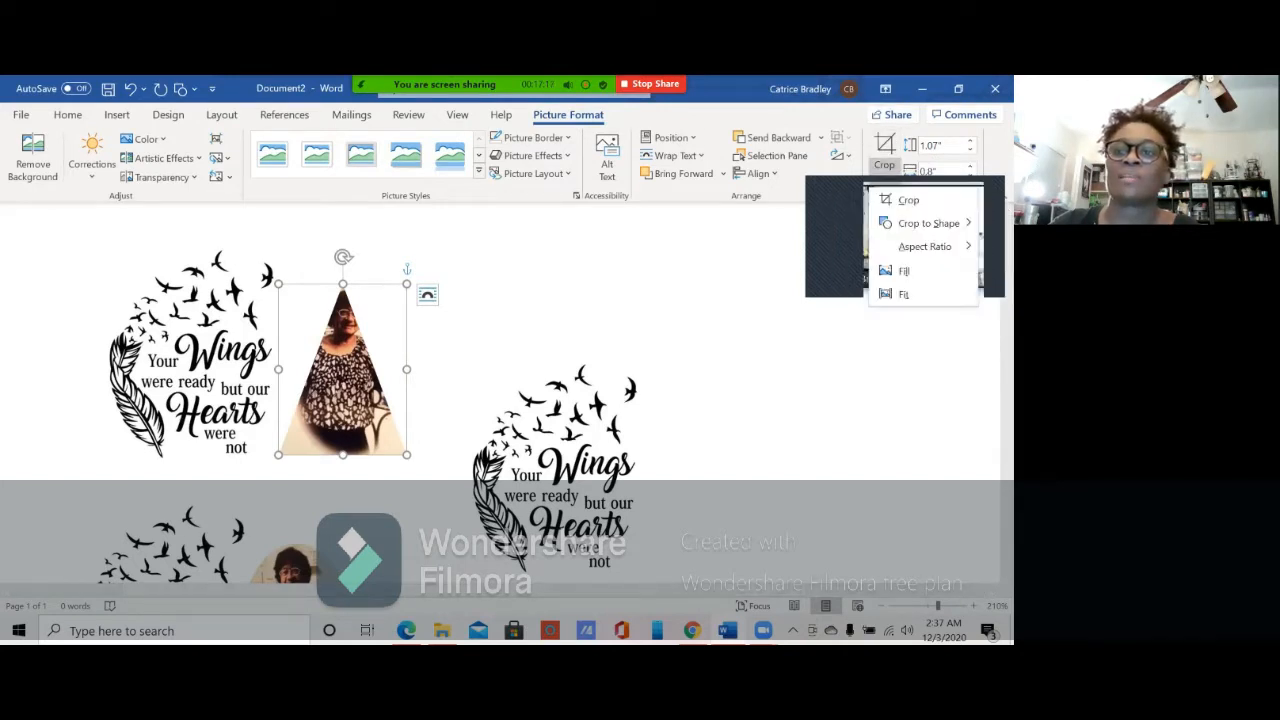
left_click(673, 214)
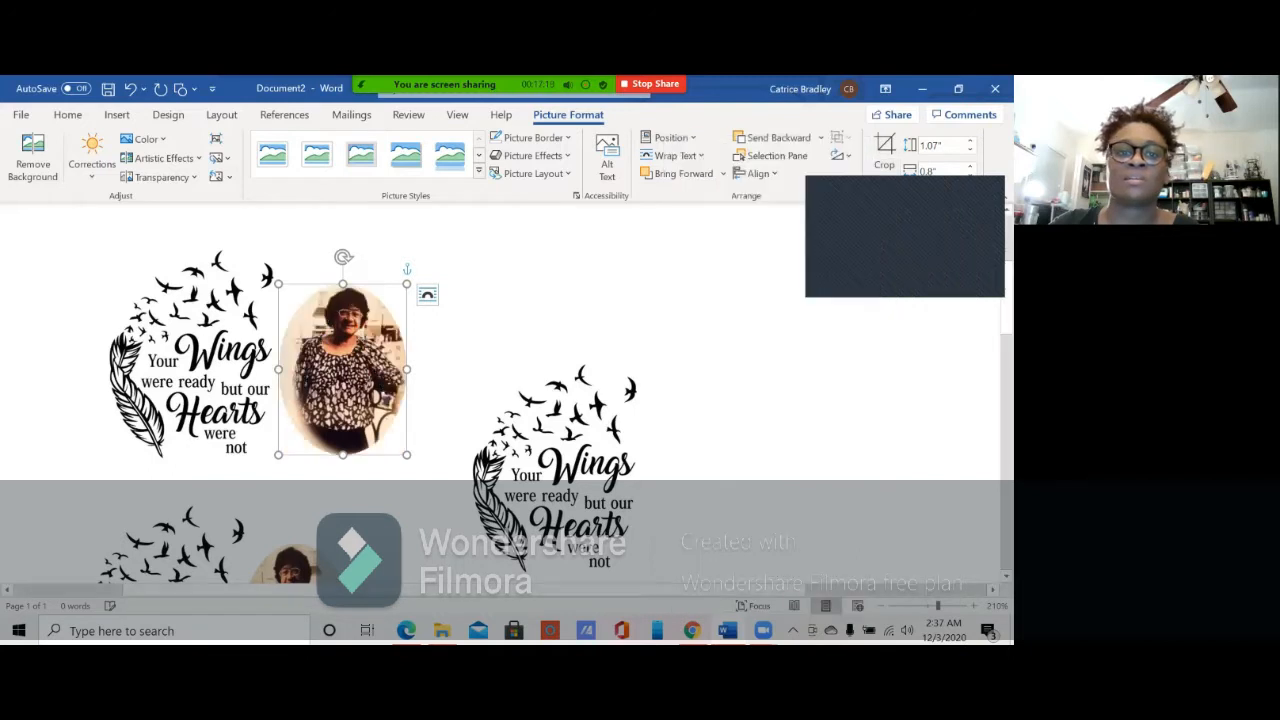
left_click(427, 327)
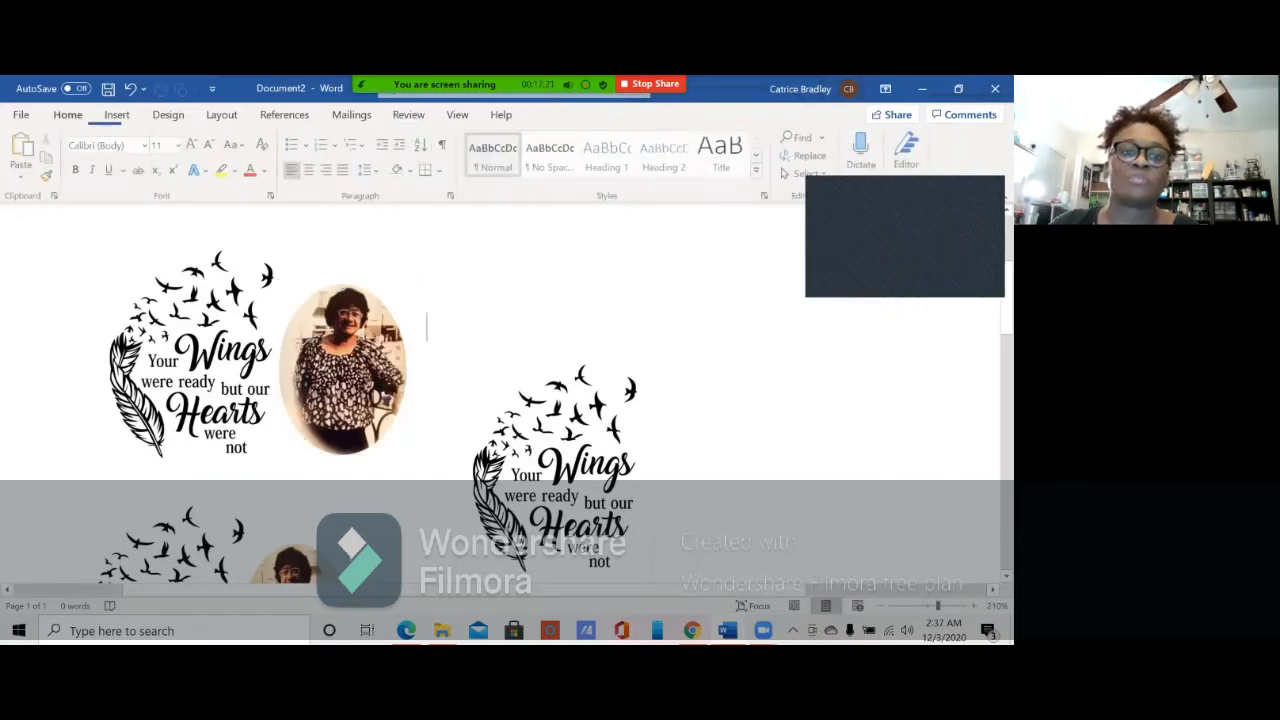
Step: Move the oval photo up against the uppermost quote's text, trying it behind the quote before bringing it back in front
mouse_move(343, 370)
left_mouse_down()
mouse_move(314, 376)
mouse_move(348, 372)
mouse_move(316, 370)
mouse_move(330, 370)
left_mouse_up()
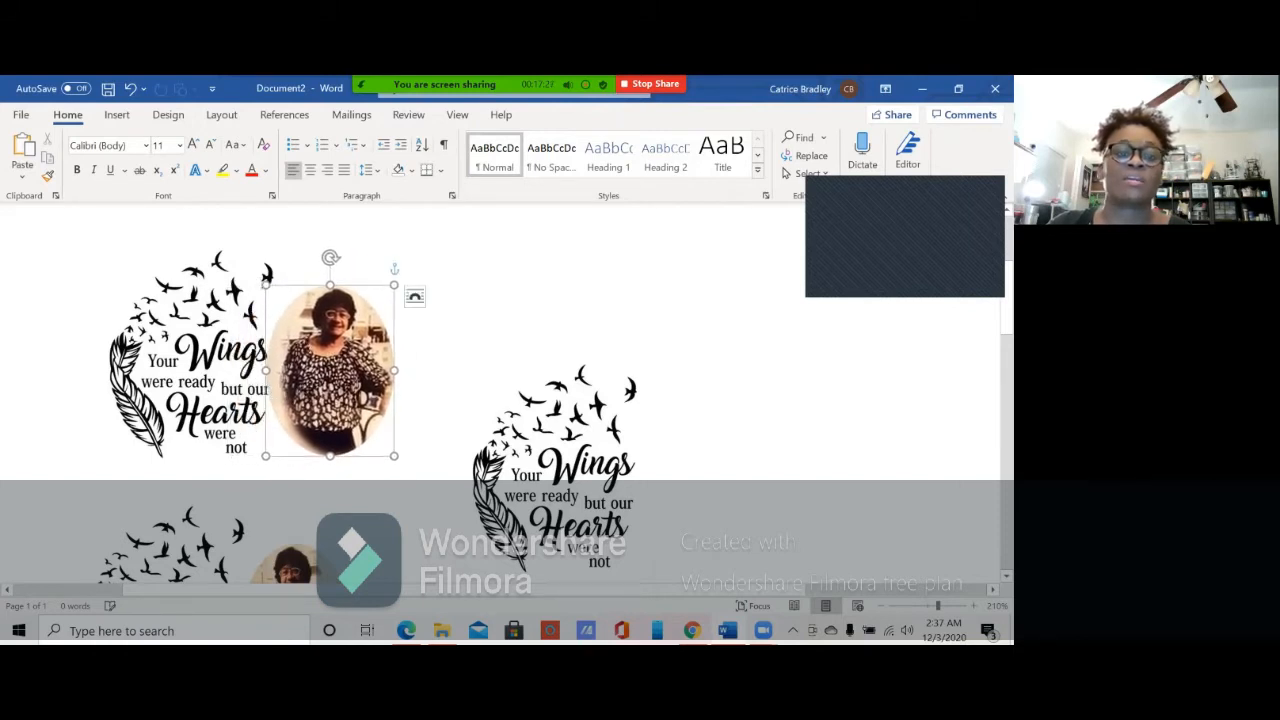
right_click(340, 370)
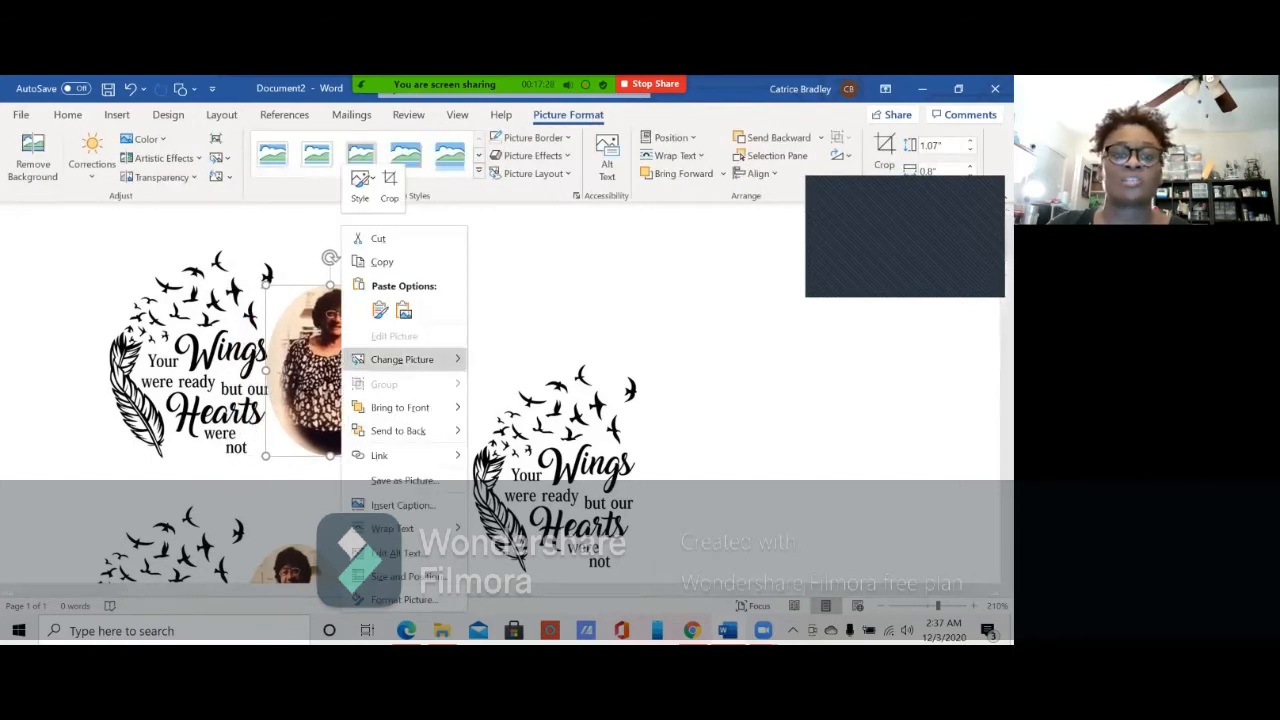
left_click(390, 430)
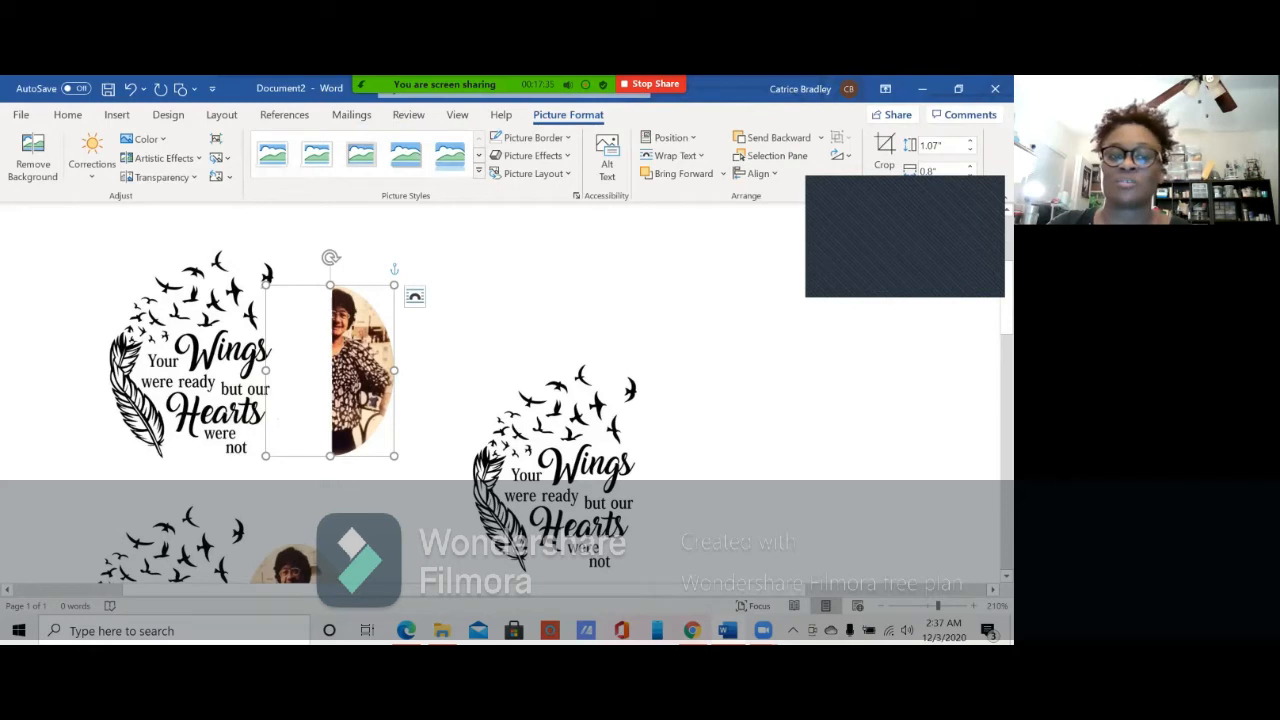
right_click(362, 359)
left_click(416, 407)
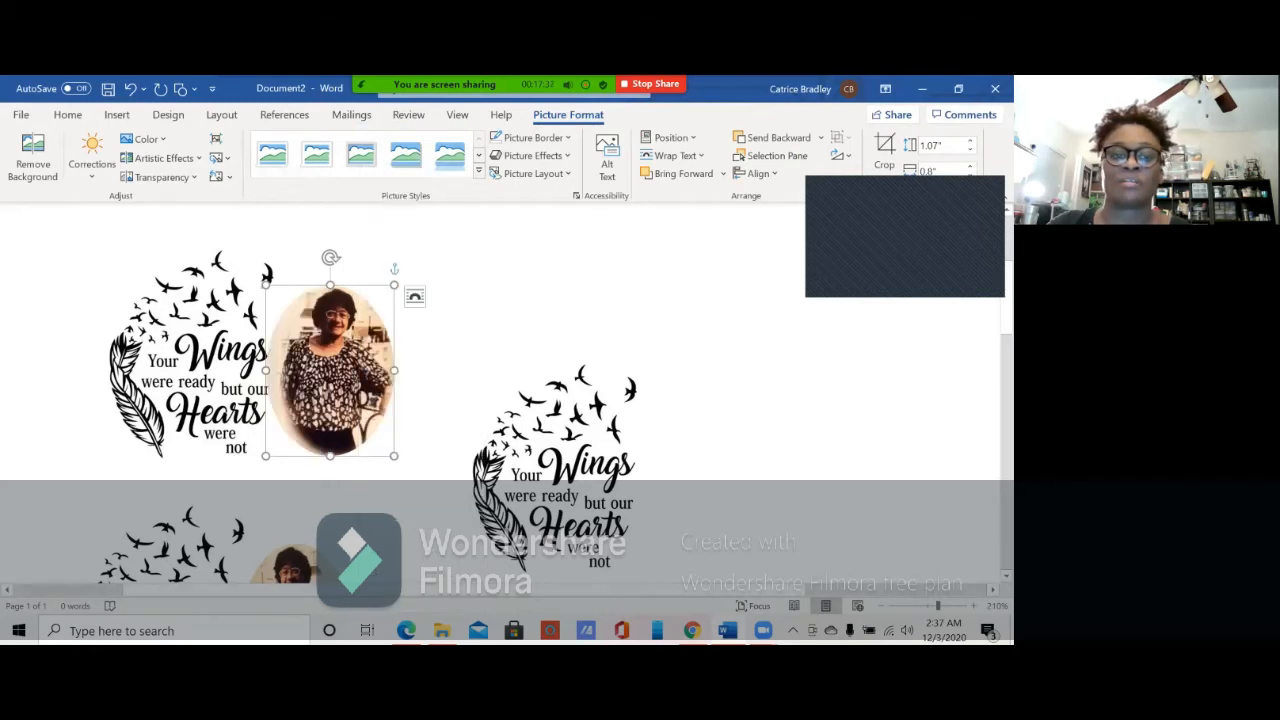
mouse_move(332, 370)
left_mouse_down()
mouse_move(343, 364)
mouse_move(338, 375)
left_mouse_up()
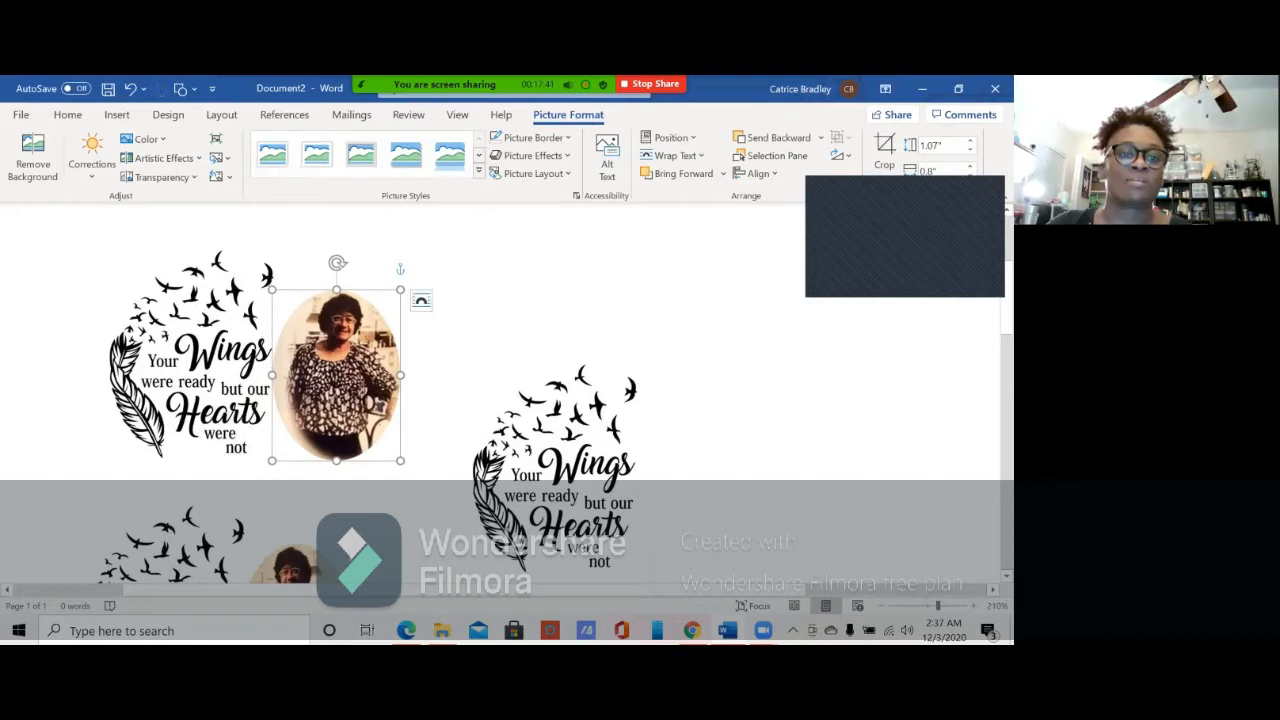
Step: Nudge the uppermost wings quote close against the oval photo and open its picture formatting options
left_click(212, 372)
mouse_move(212, 372)
left_mouse_down()
mouse_move(244, 376)
mouse_move(195, 370)
mouse_move(210, 376)
left_mouse_up()
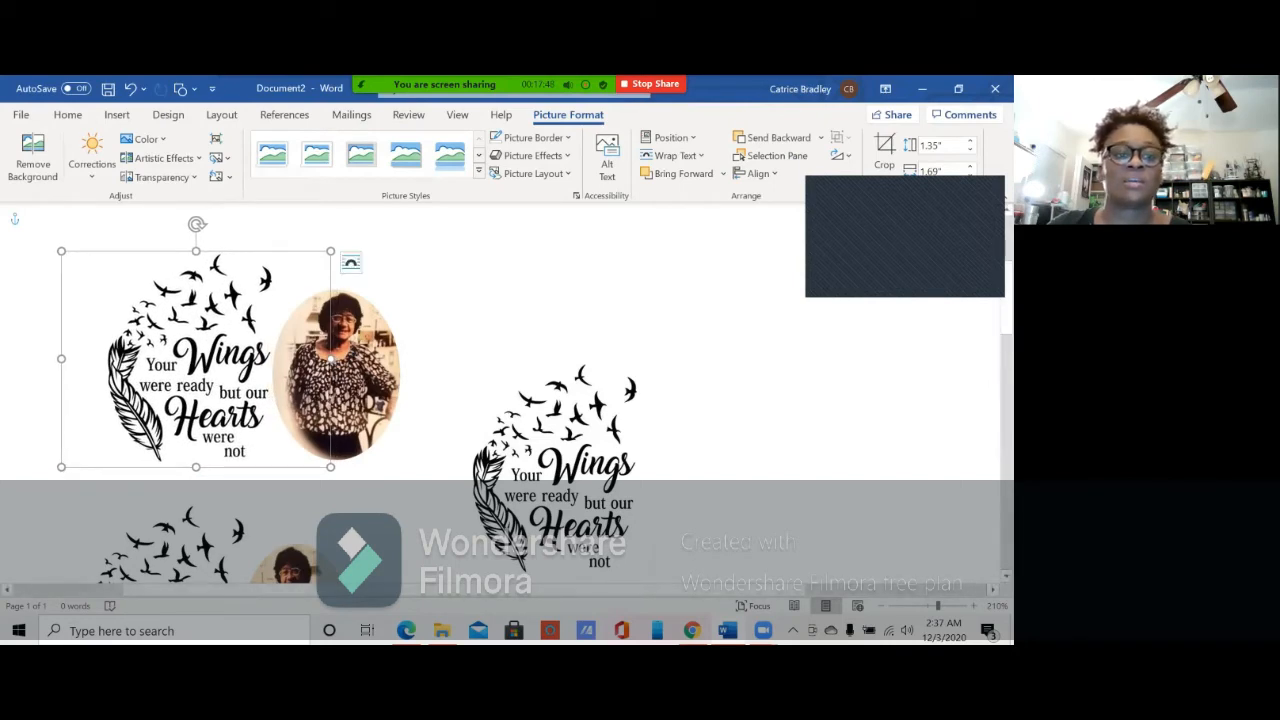
right_click(198, 228)
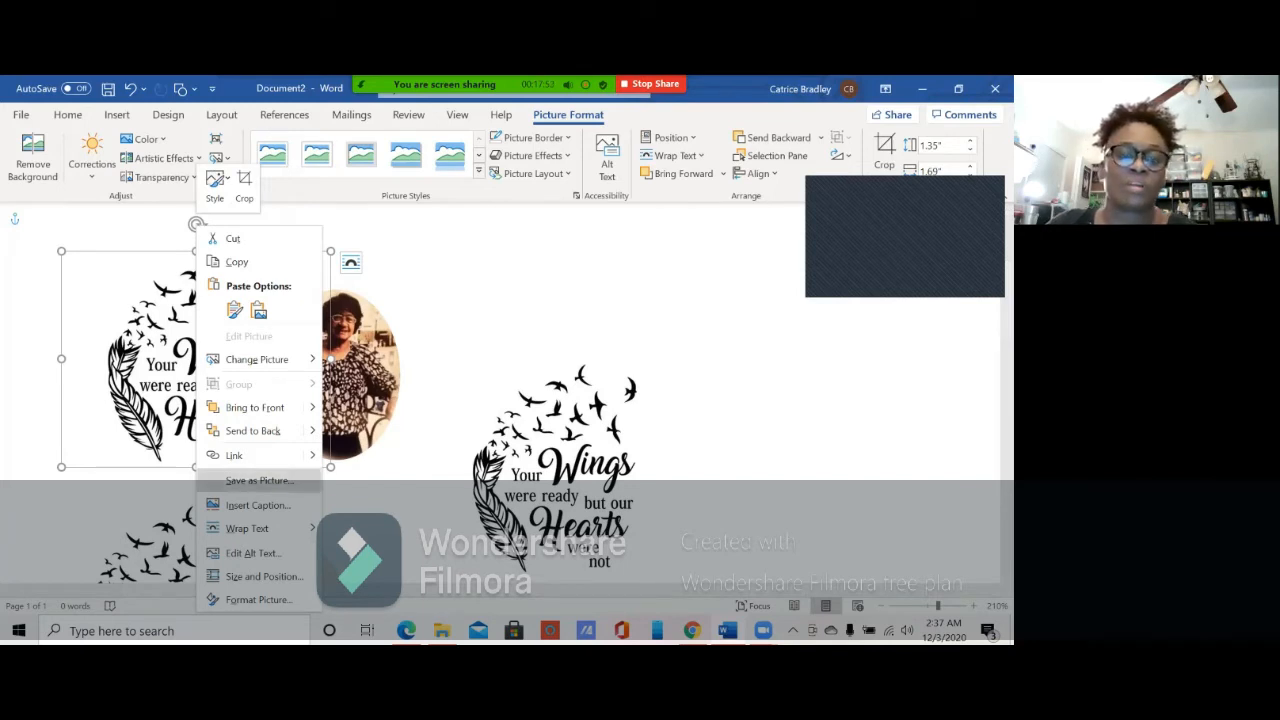
left_click(258, 599)
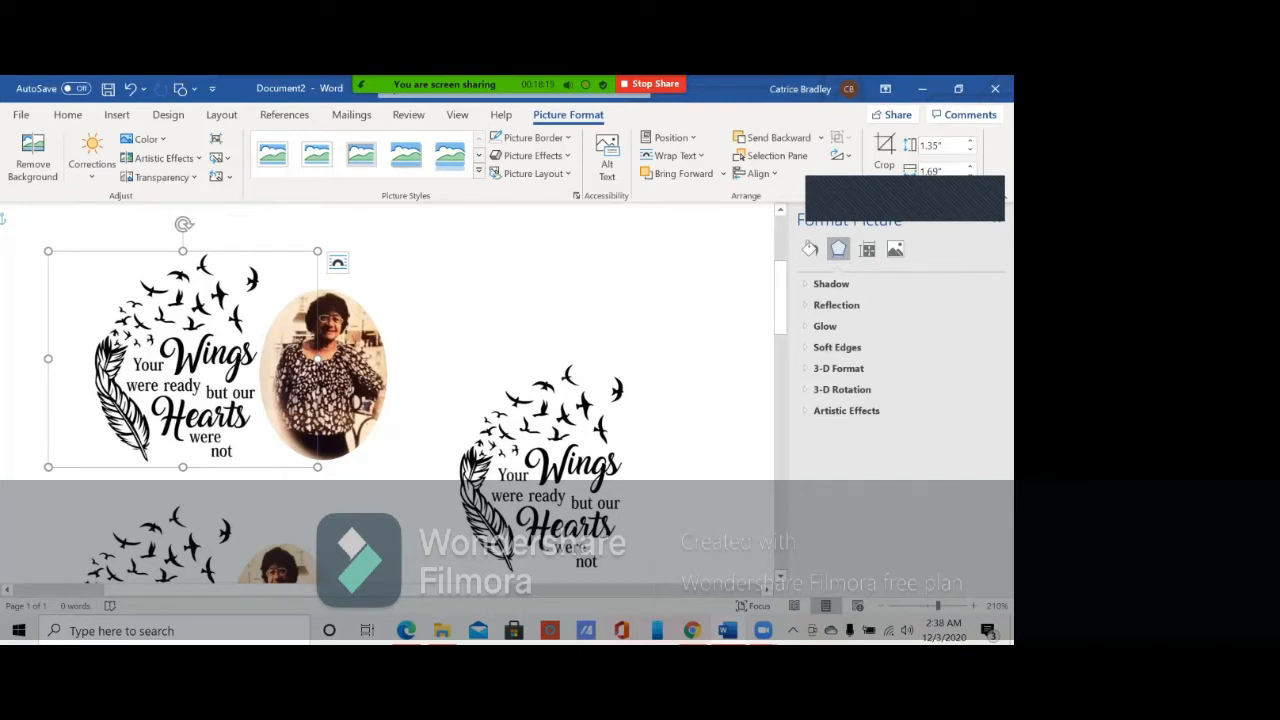
left_click_drag(182, 380, 190, 379)
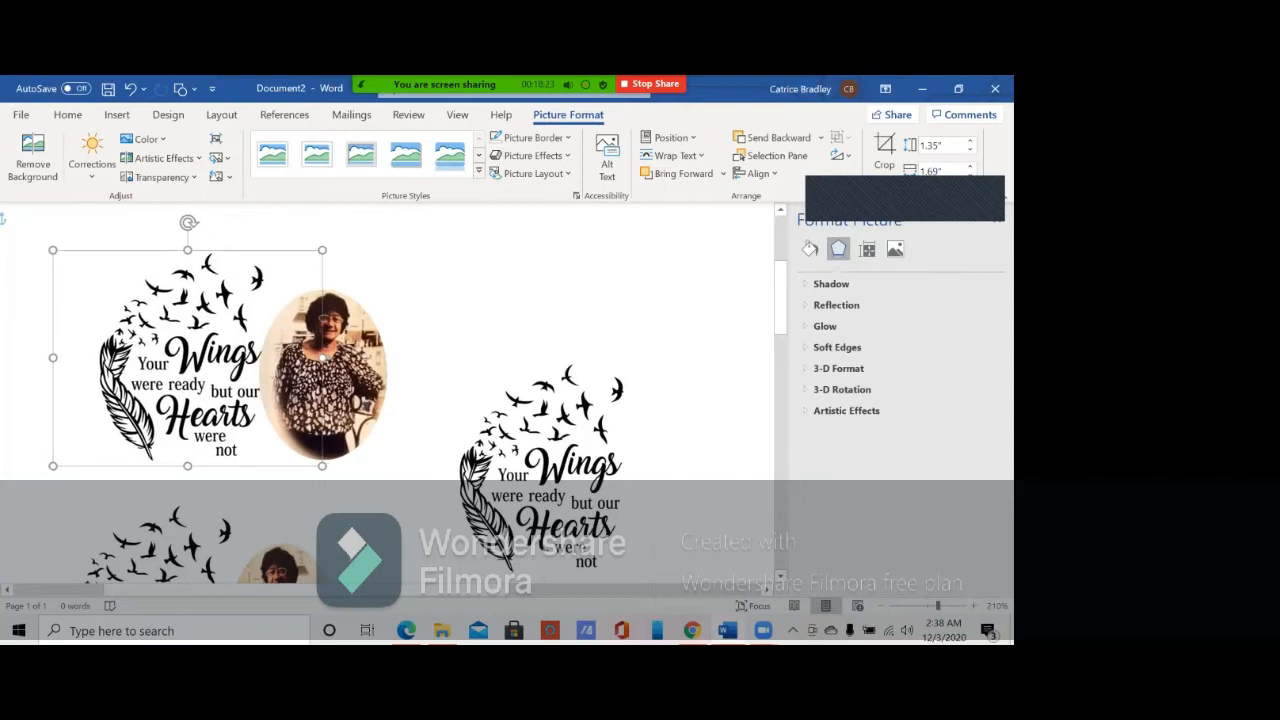
Step: Move the oval photo of the woman in the orange-patterned top up beside the wings quote above it
scroll(394, 393, "down", 5)
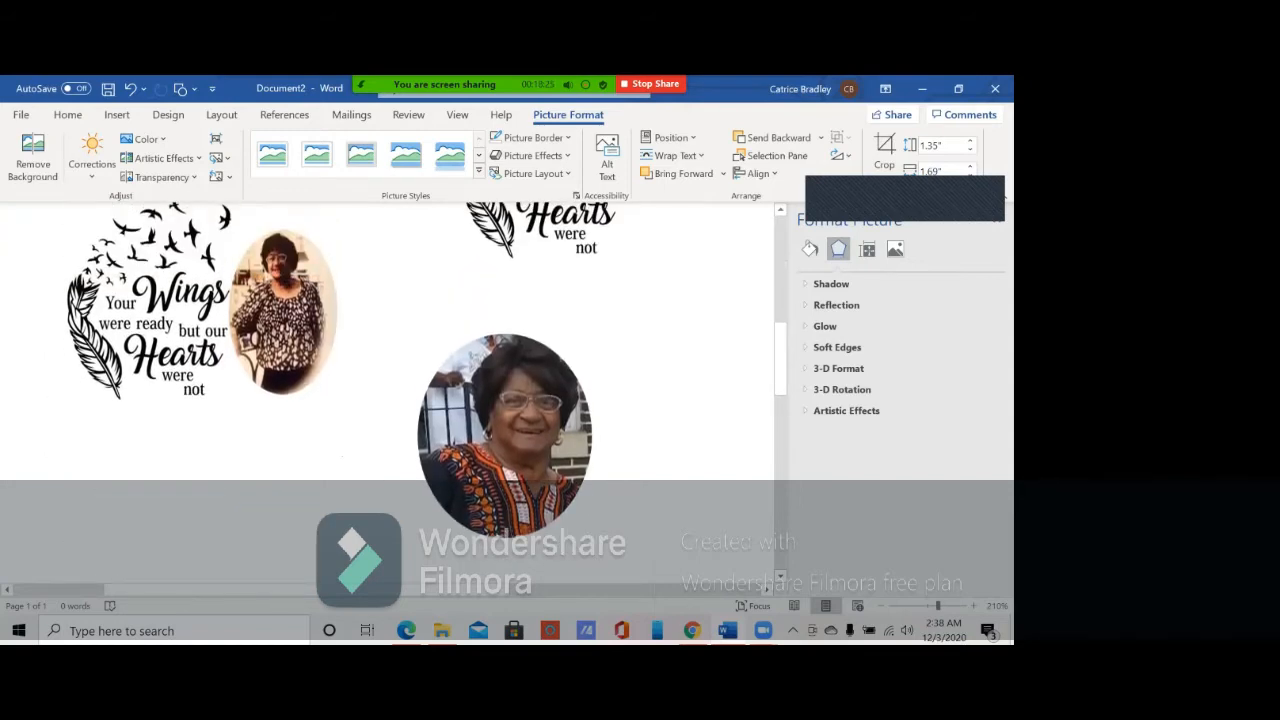
right_click(485, 420)
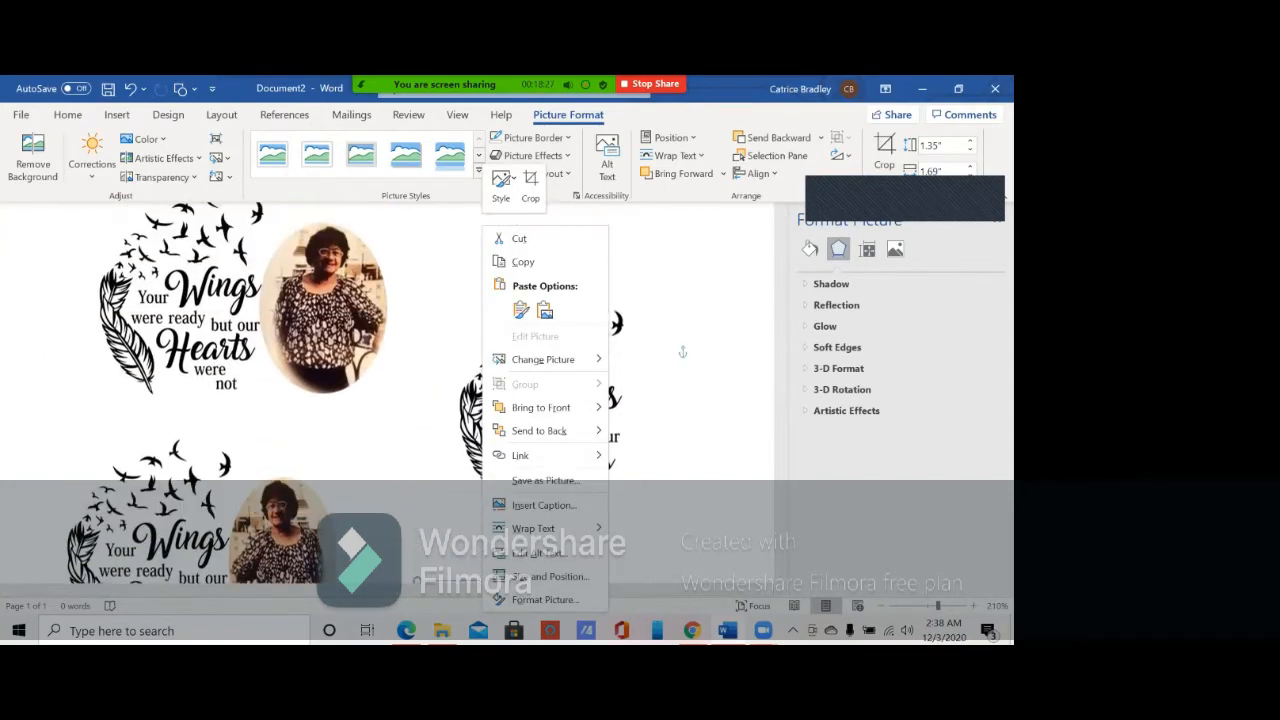
key("Escape")
left_click_drag(520, 432, 438, 530)
scroll(438, 530, "down", 5)
scroll(438, 530, "up", 2)
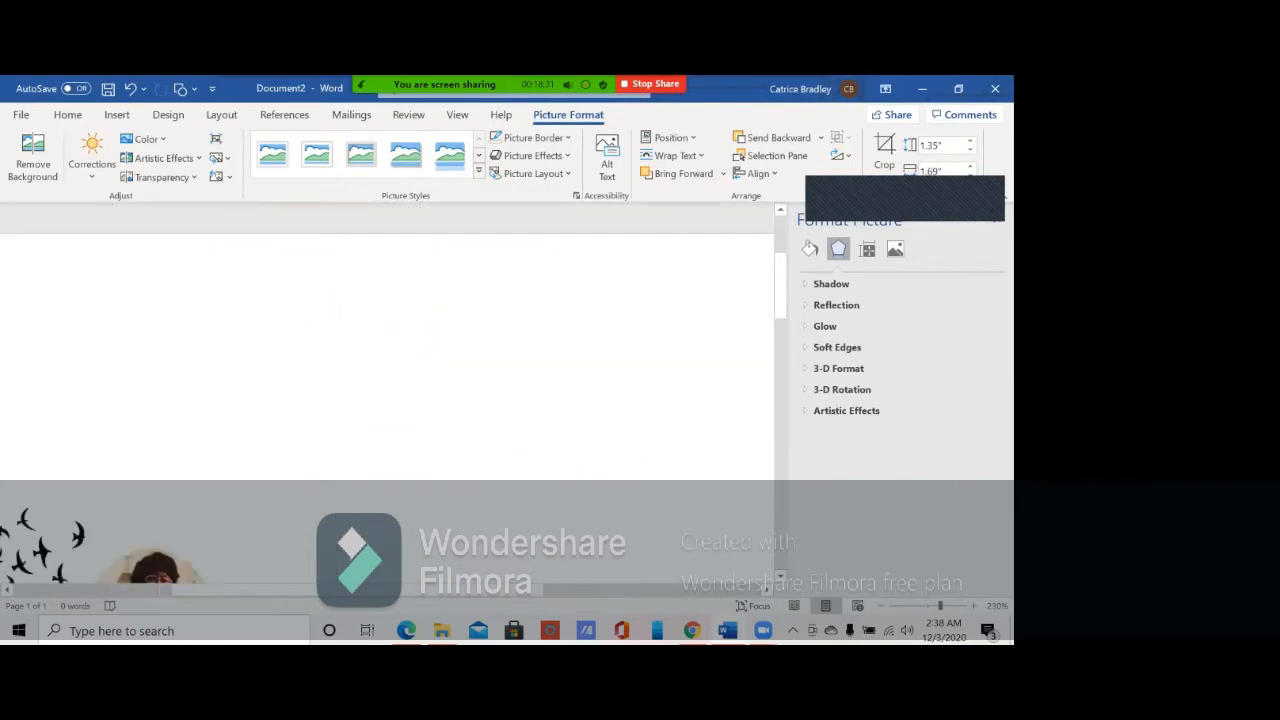
scroll(343, 471, "down", 2)
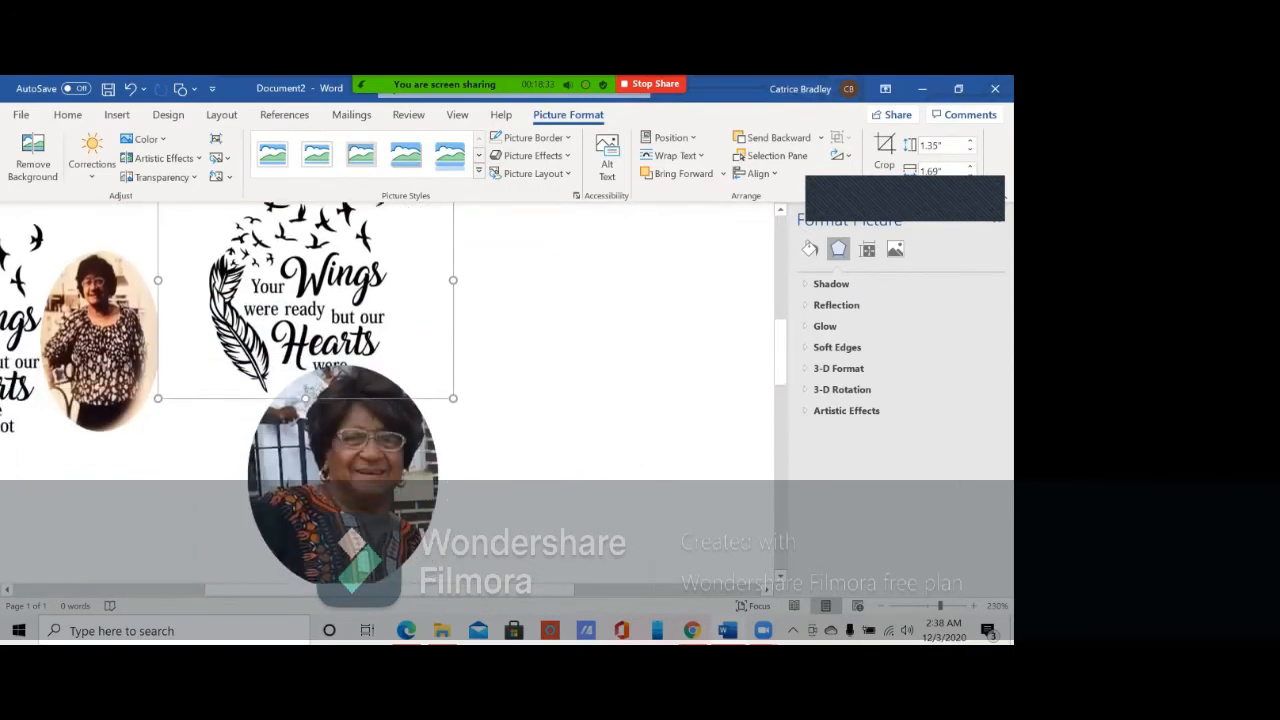
left_click_drag(343, 471, 480, 296)
scroll(390, 340, "up", 3)
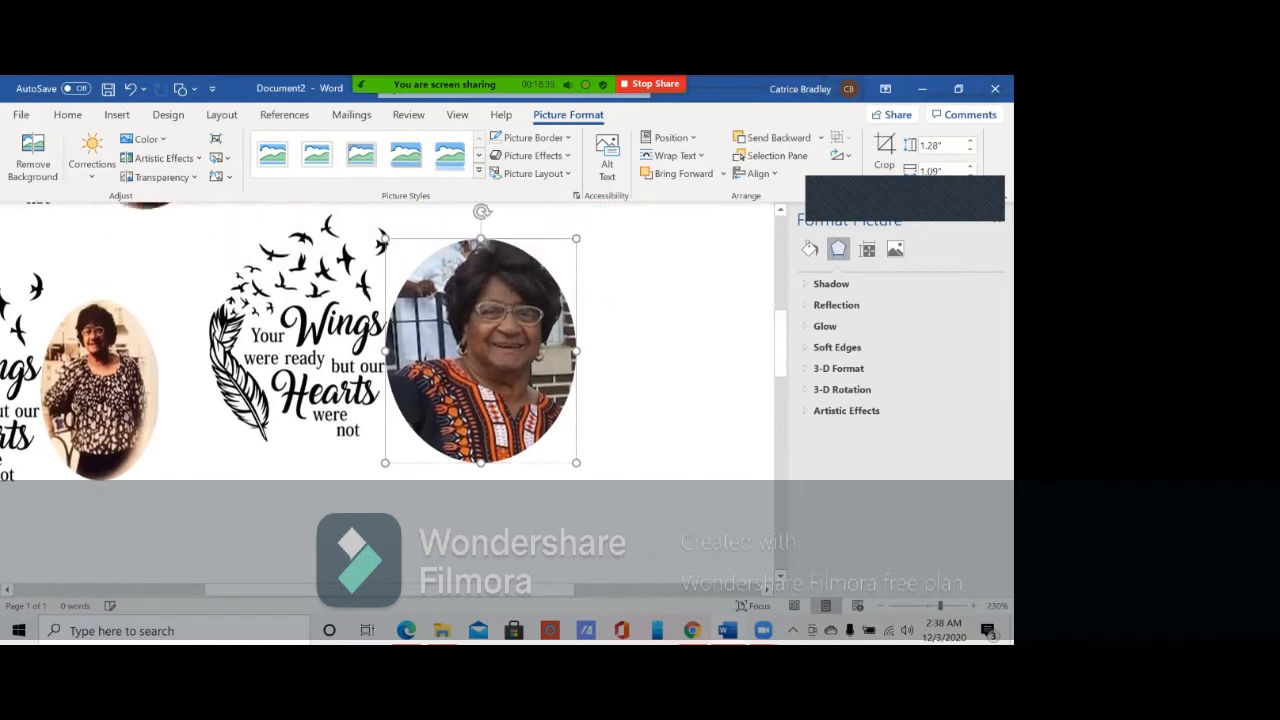
Step: Shrink the oval photo to about 0.73 by 0.62 inches beside the quote's text, and the quote to about 1.16 by 1.44 inches
left_click_drag(576, 282, 494, 355)
left_click_drag(440, 419, 445, 393)
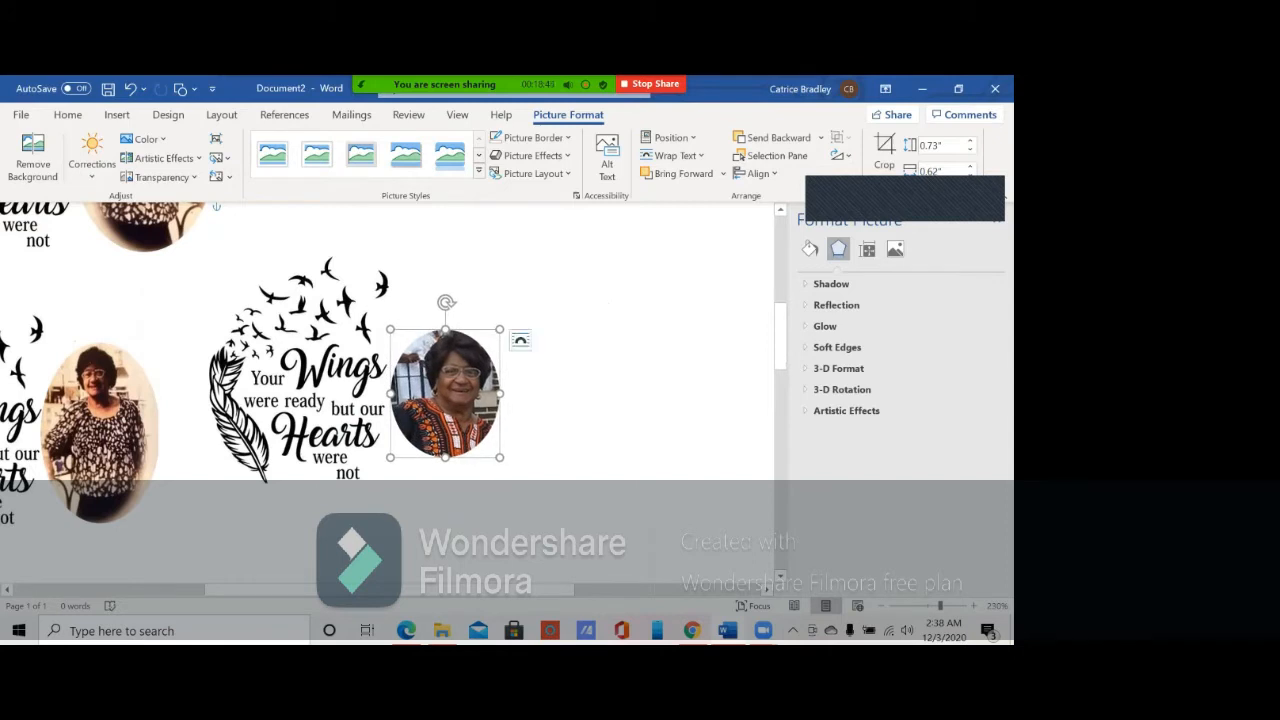
left_click(452, 372)
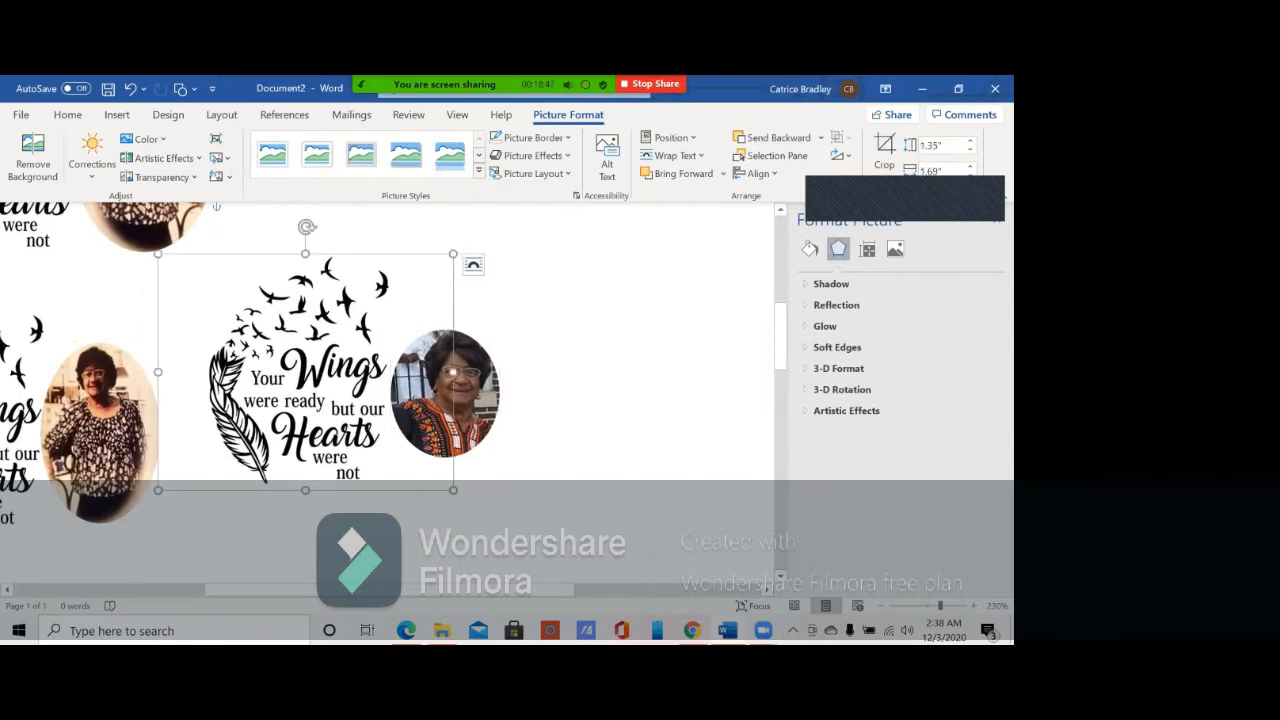
left_click_drag(158, 254, 201, 276)
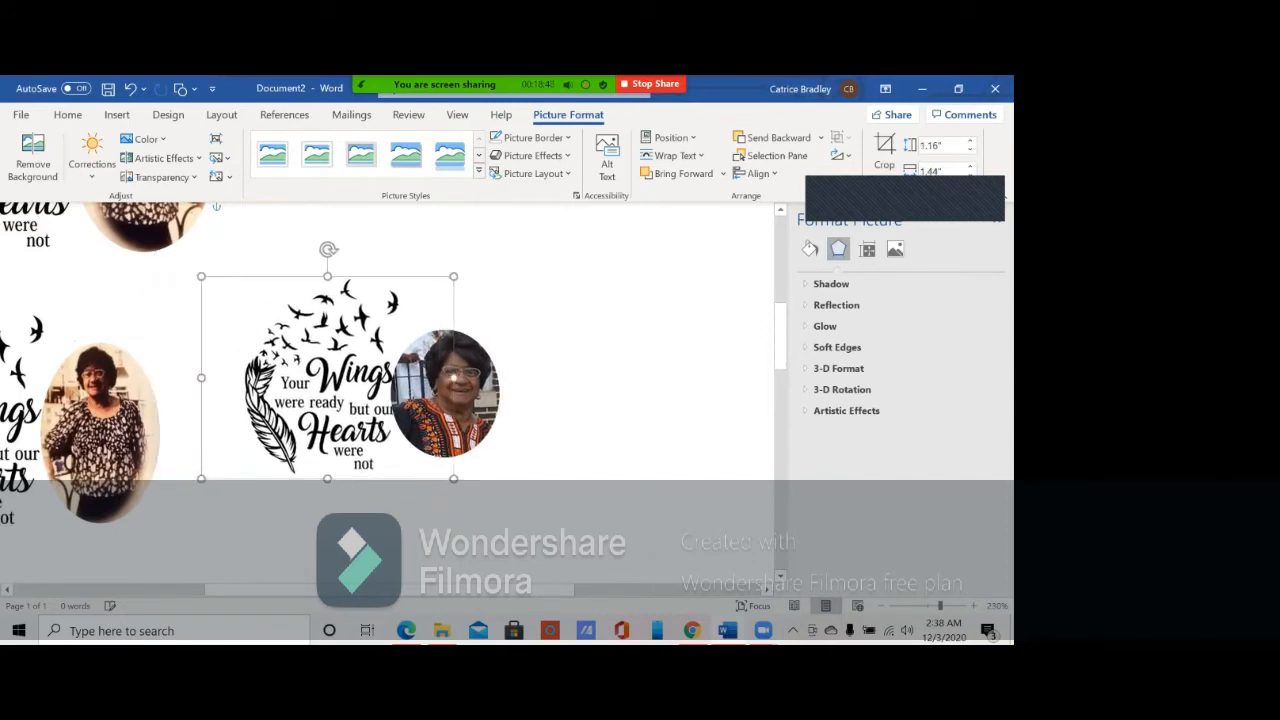
Step: Nudge the wings quote slightly lower, then enlarge the oval photo beside it to about 0.86 by 0.73 inches and align it with the text
mouse_move(455, 377)
left_mouse_down()
mouse_move(472, 378)
mouse_move(452, 383)
left_mouse_up()
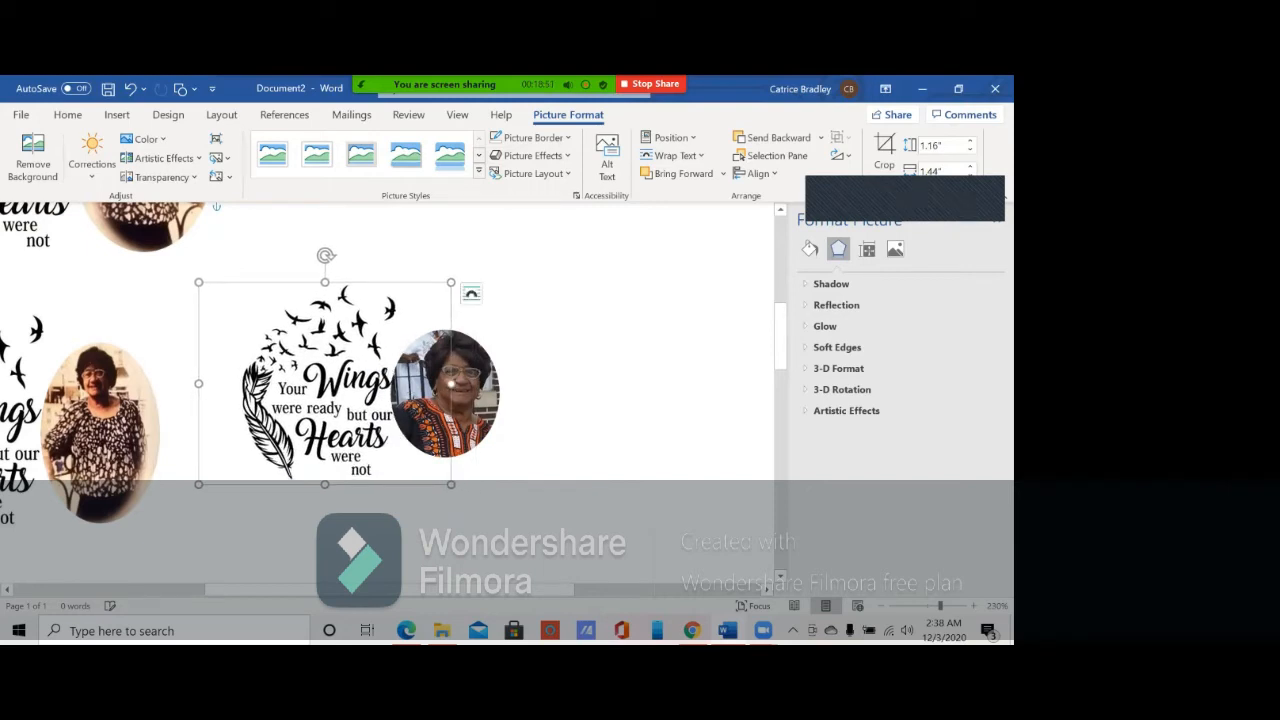
left_click(452, 383)
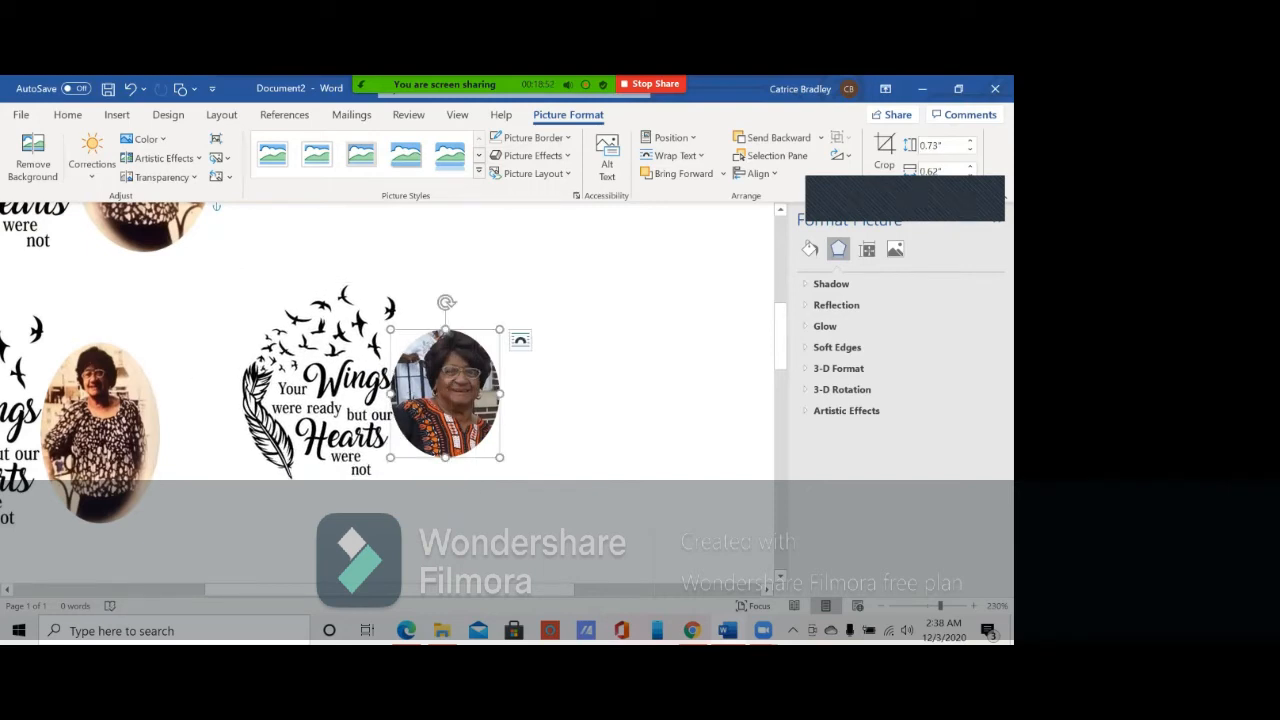
left_click_drag(499, 329, 518, 307)
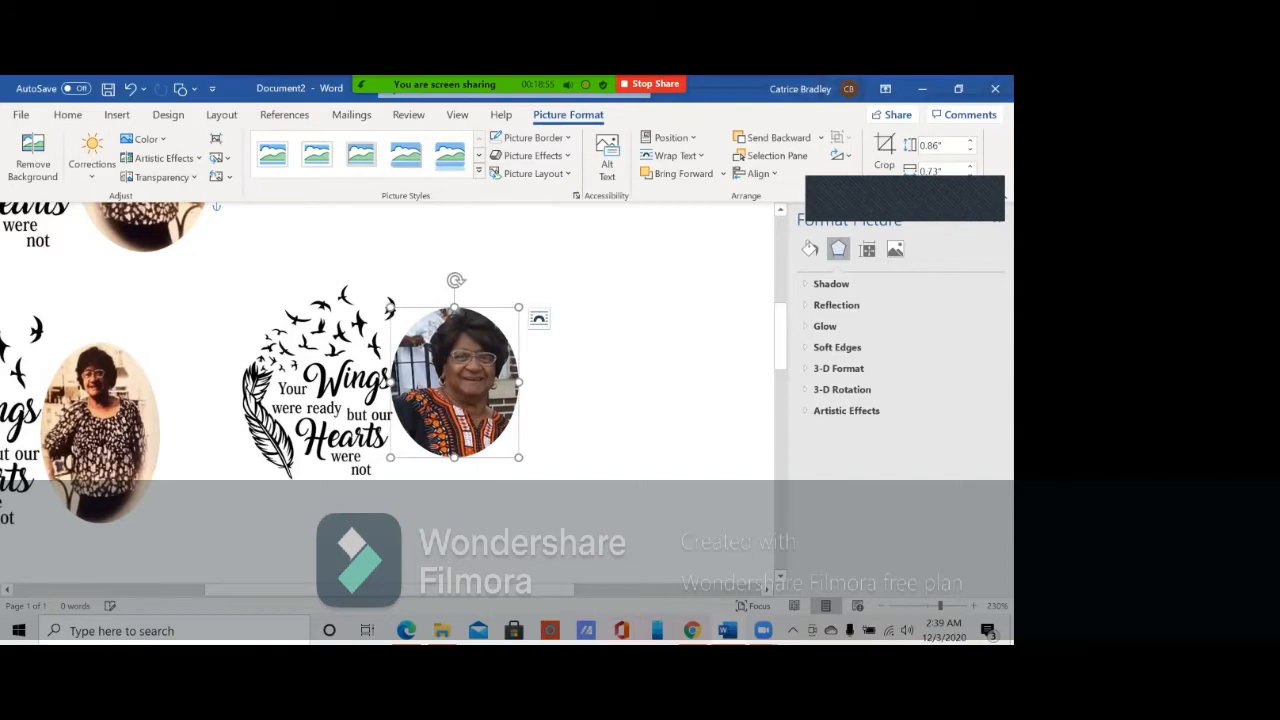
left_click_drag(455, 380, 458, 399)
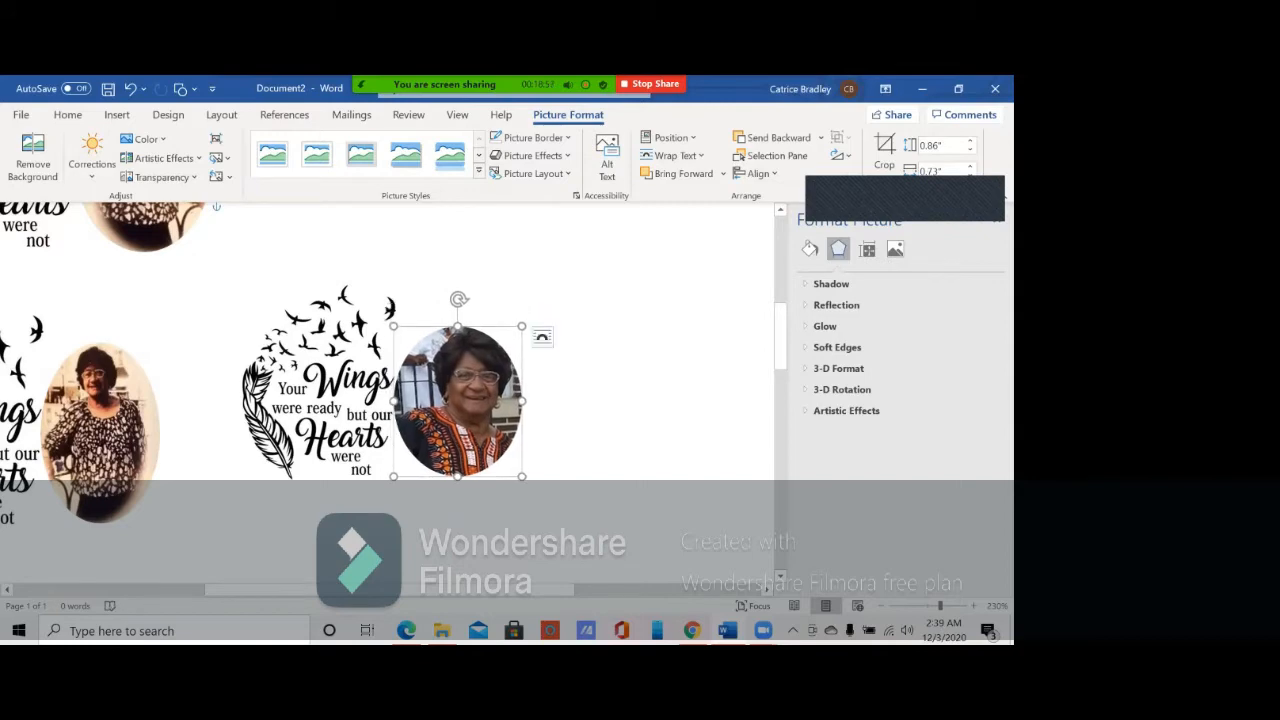
Step: Delete the oval photo of the woman in the orange-patterned top and move its wings quote up beside the larger finished design
scroll(458, 400, "left", 4)
scroll(458, 400, "right", 3)
scroll(458, 400, "up", 2)
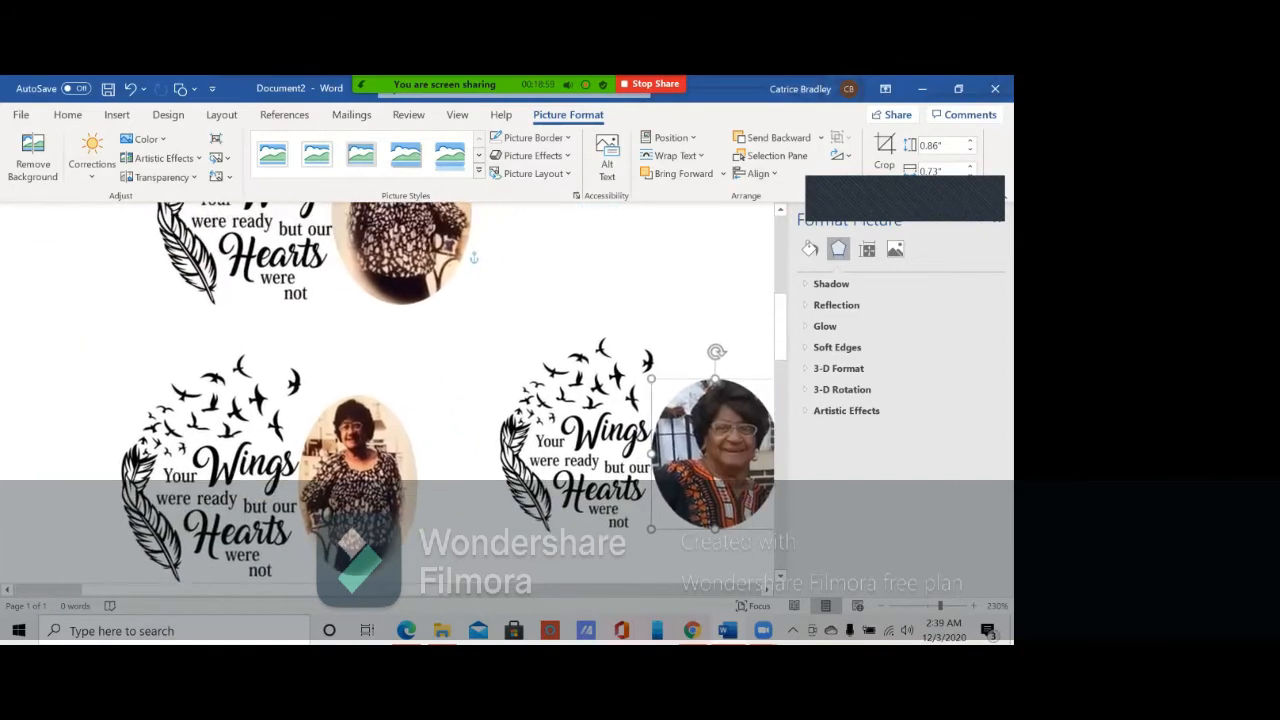
scroll(458, 400, "up", 3)
scroll(458, 400, "down", 4)
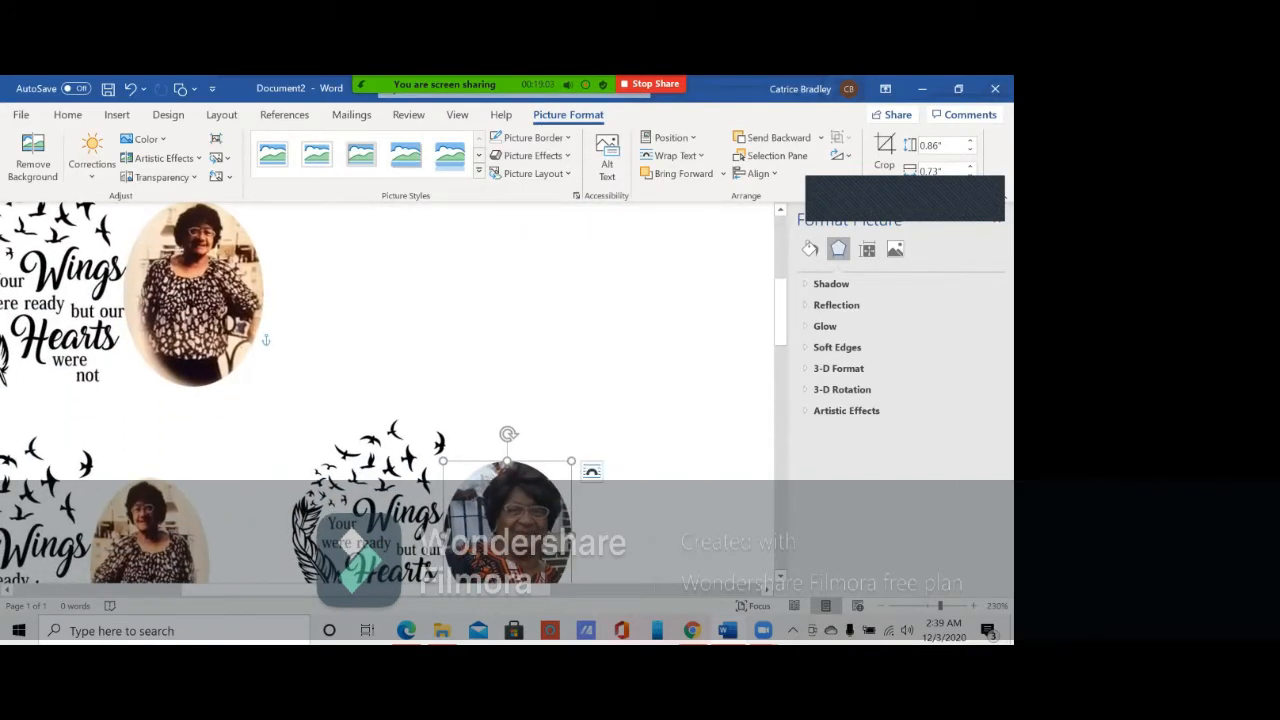
scroll(394, 392, "down", 1)
scroll(394, 392, "up", 2)
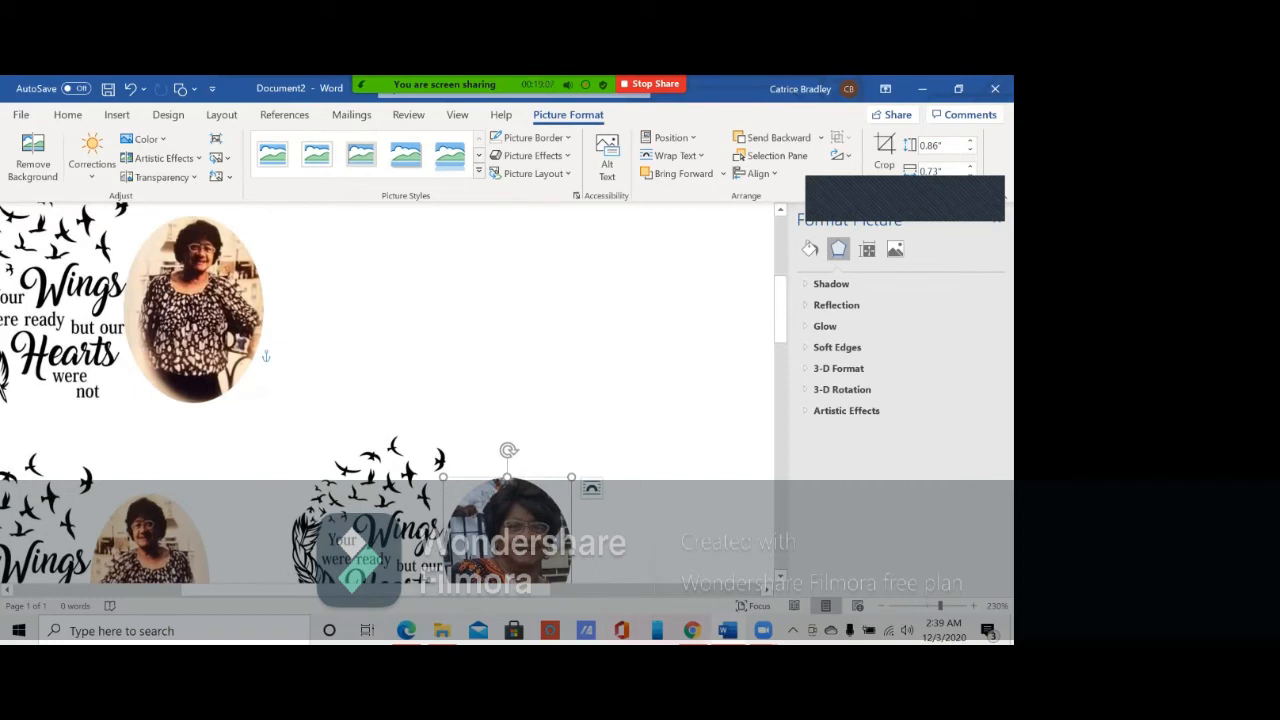
key("Delete")
left_click(385, 510)
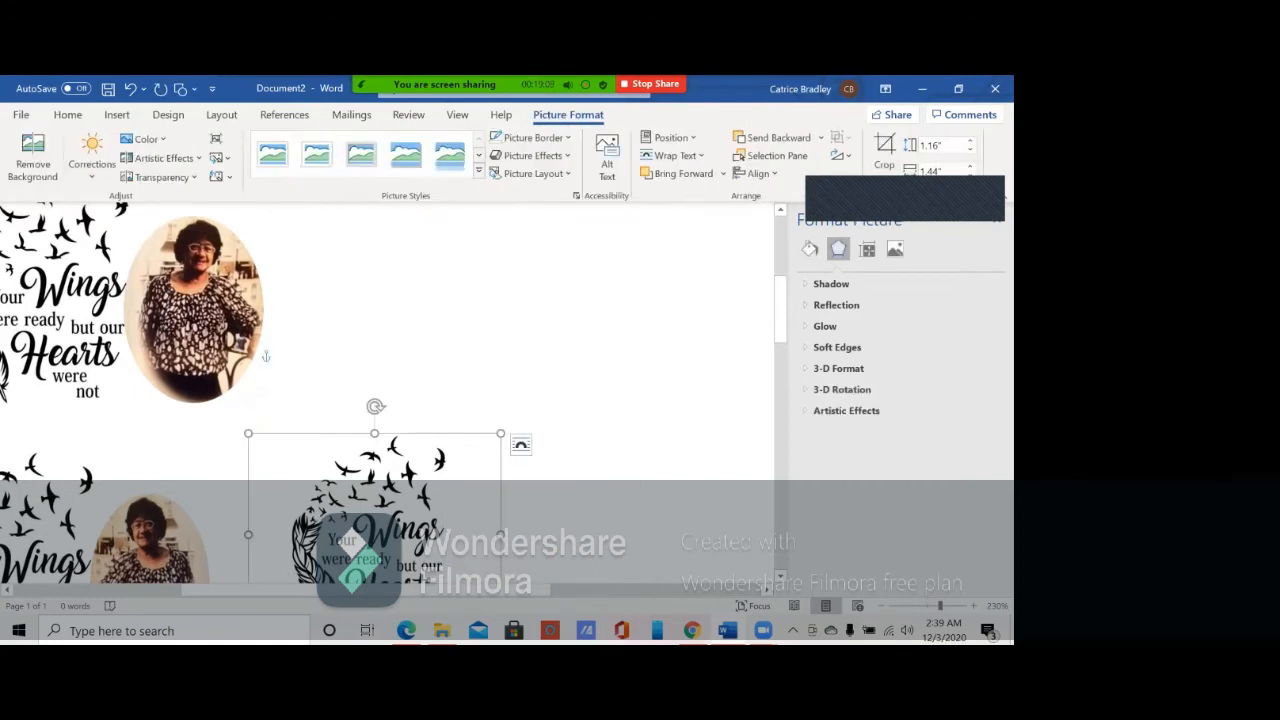
left_click_drag(385, 510, 416, 388)
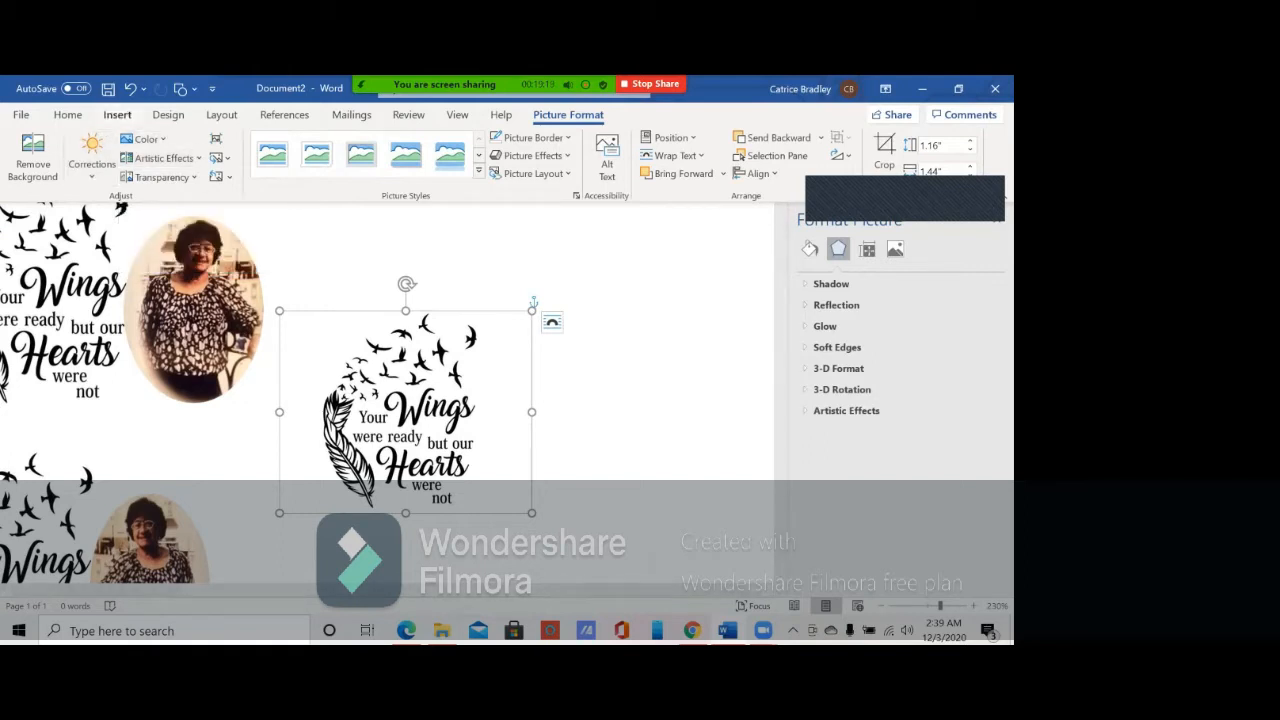
Step: Insert the picture IMG_9126 from the Downloads folder into the document
left_click(117, 114)
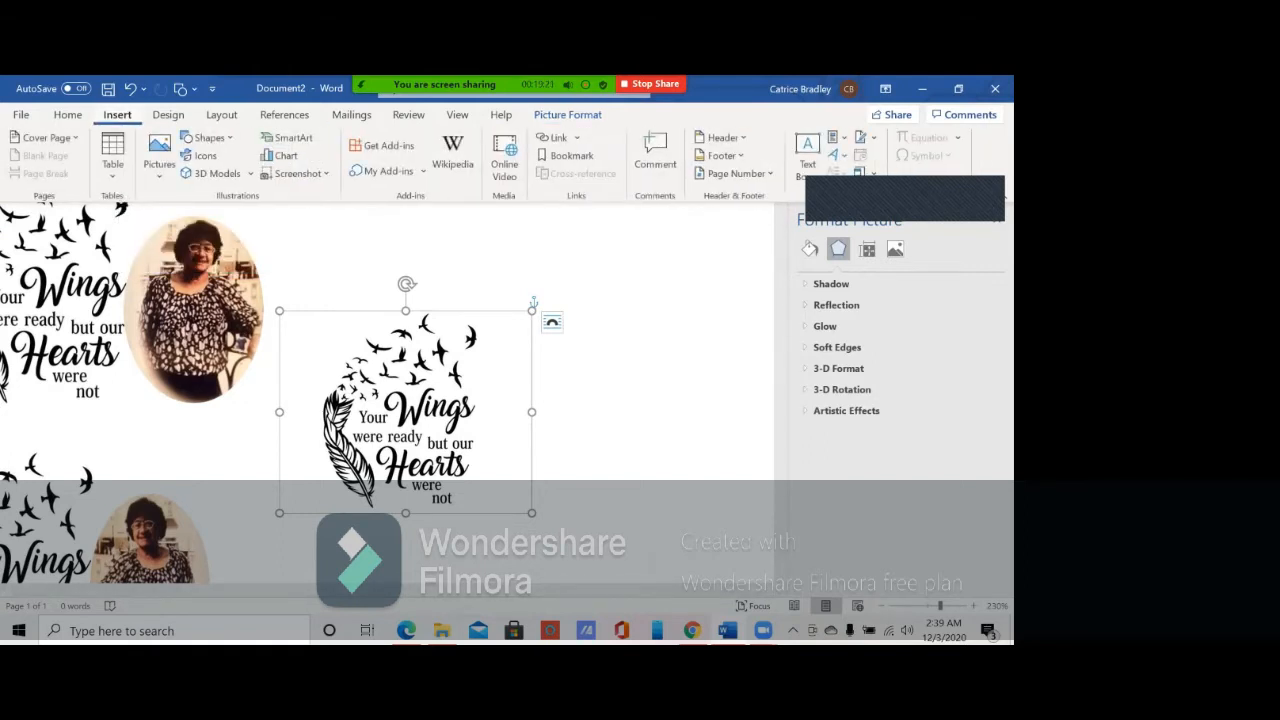
left_click(159, 160)
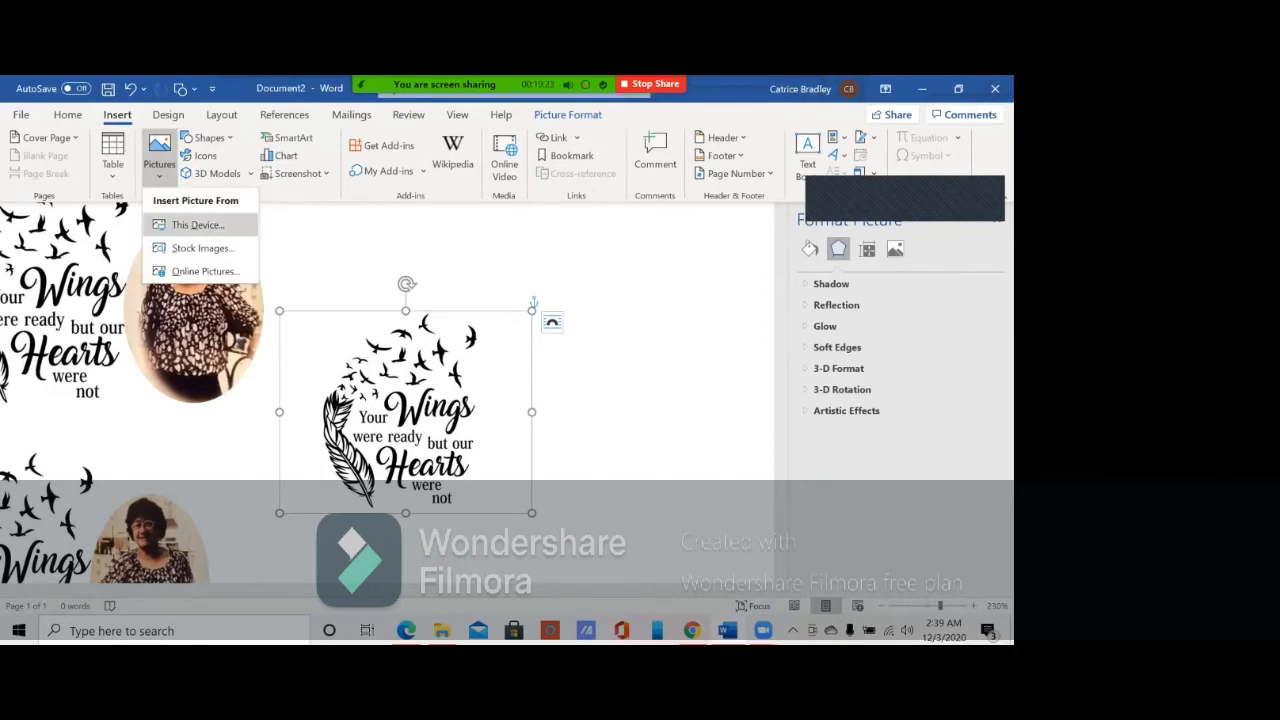
left_click(197, 224)
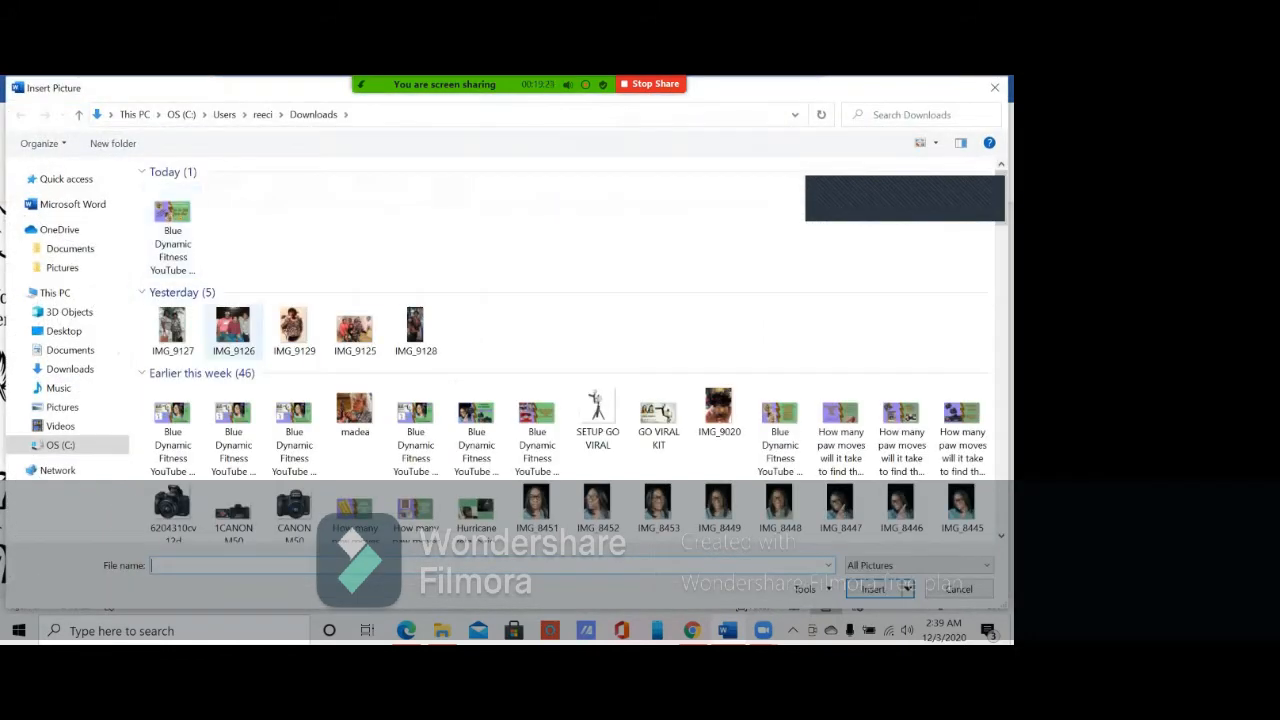
left_click(233, 330)
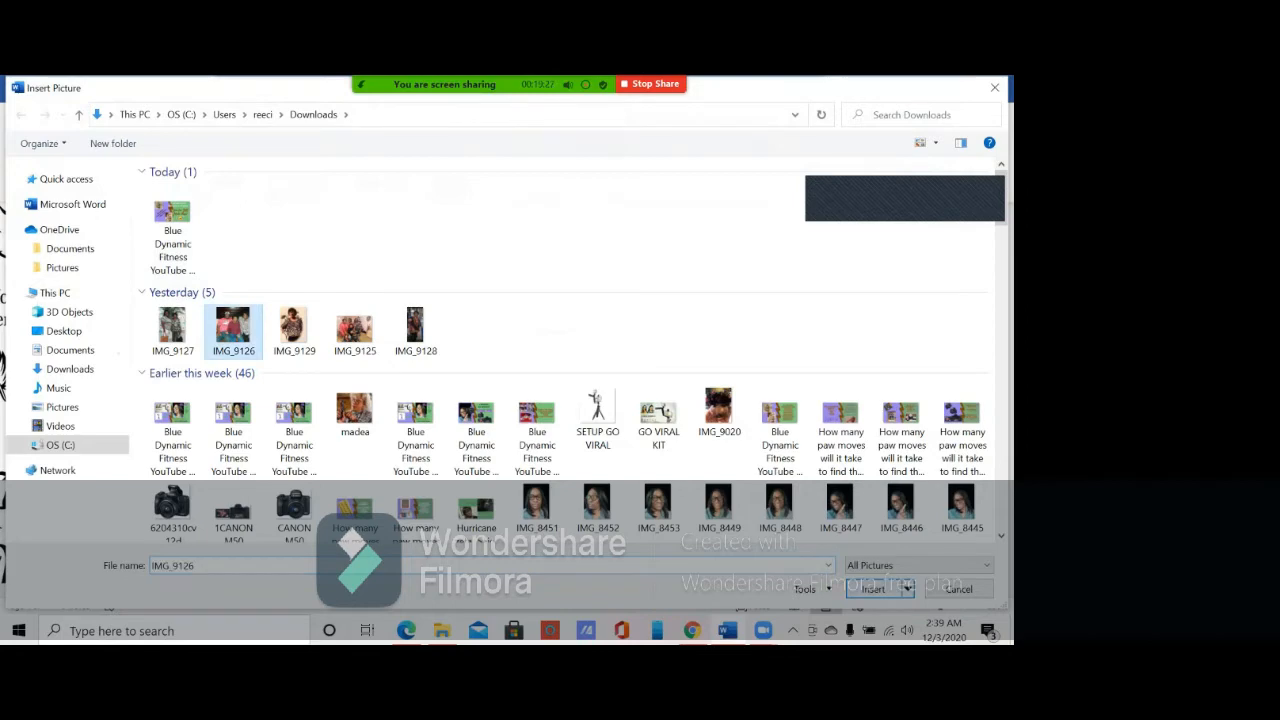
left_click(904, 582)
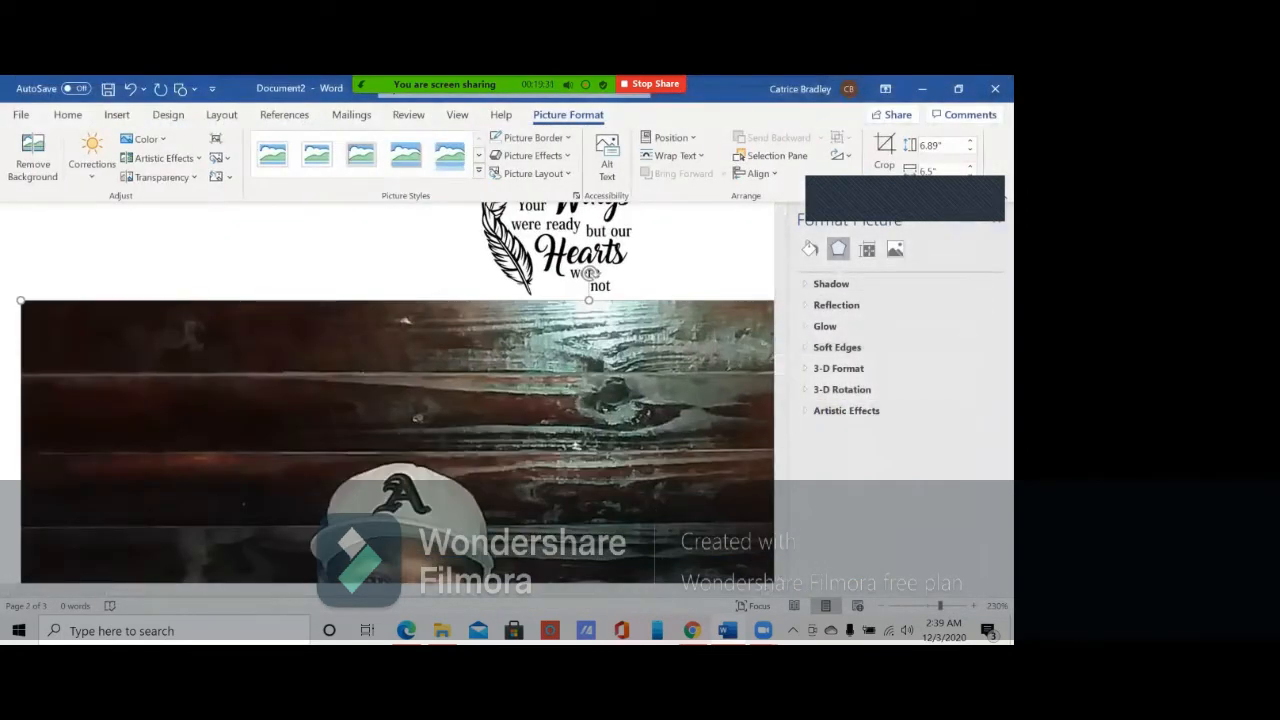
Step: Close the picture formatting options and shrink the inserted group photo to about 1.28 by 1.21 inches
left_click(997, 220)
right_click(877, 420)
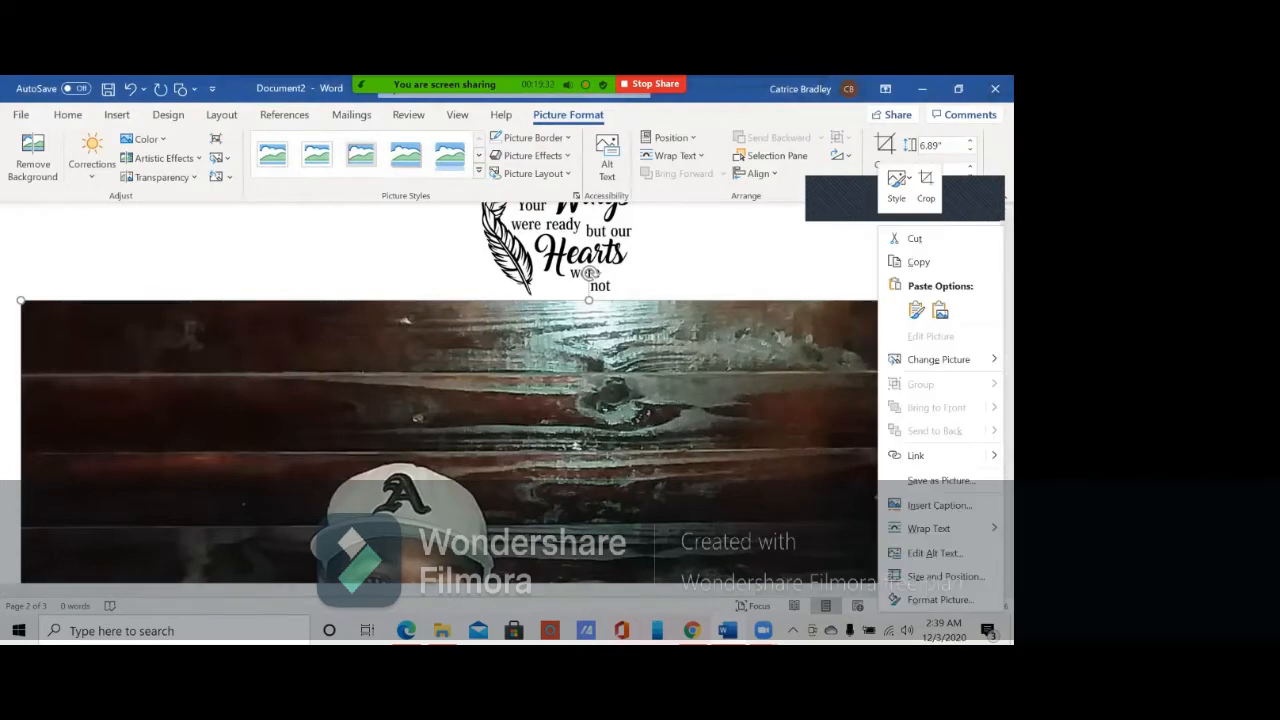
key("Escape")
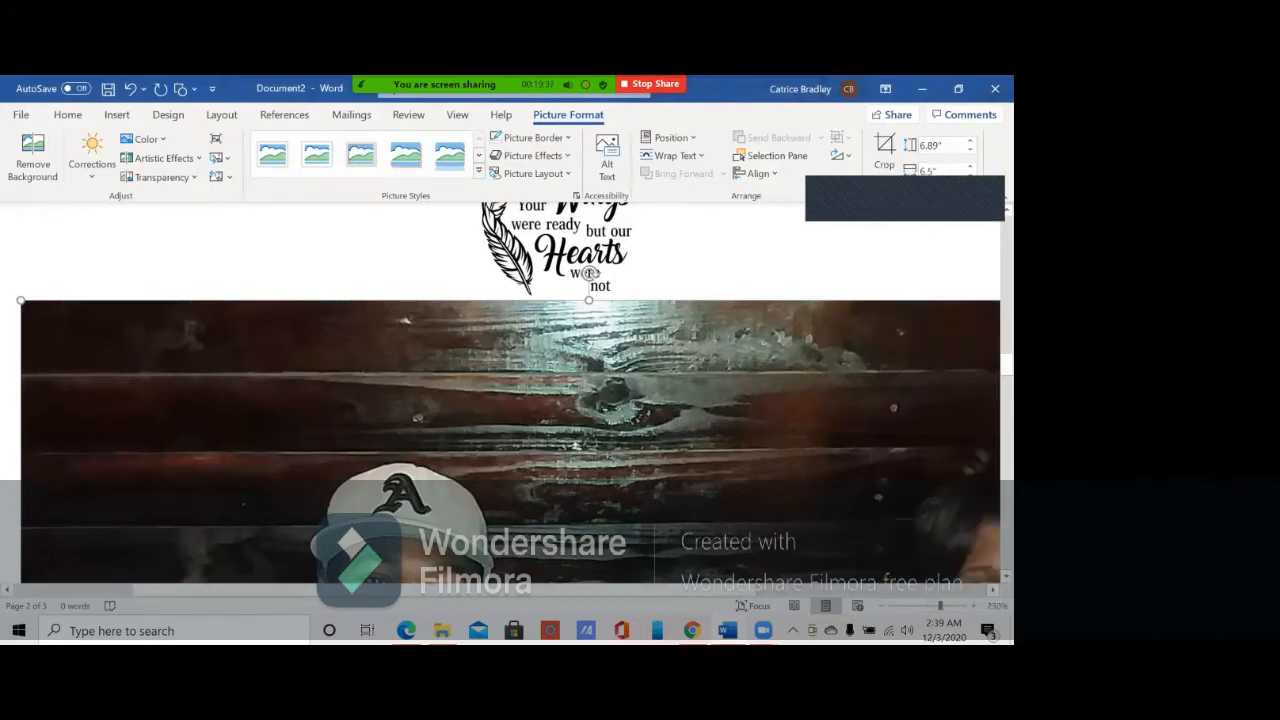
left_click_drag(21, 300, 331, 582)
scroll(331, 500, "up", 7)
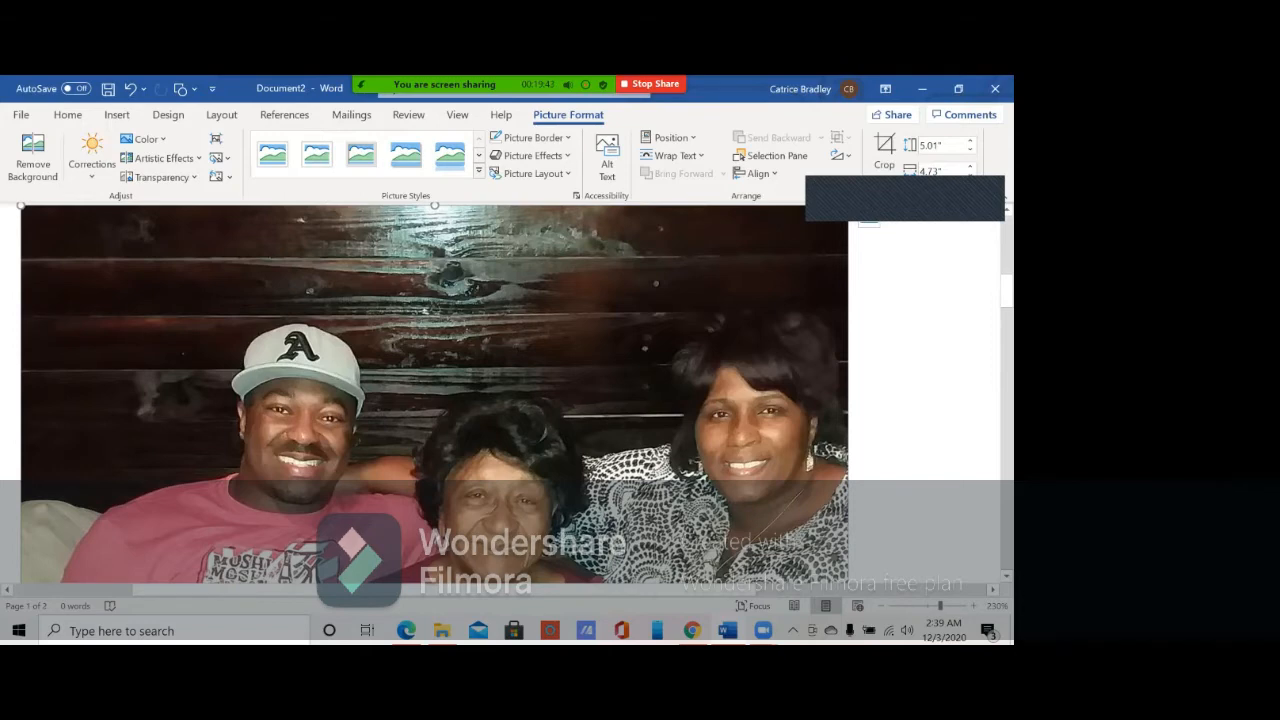
left_click_drag(21, 206, 292, 493)
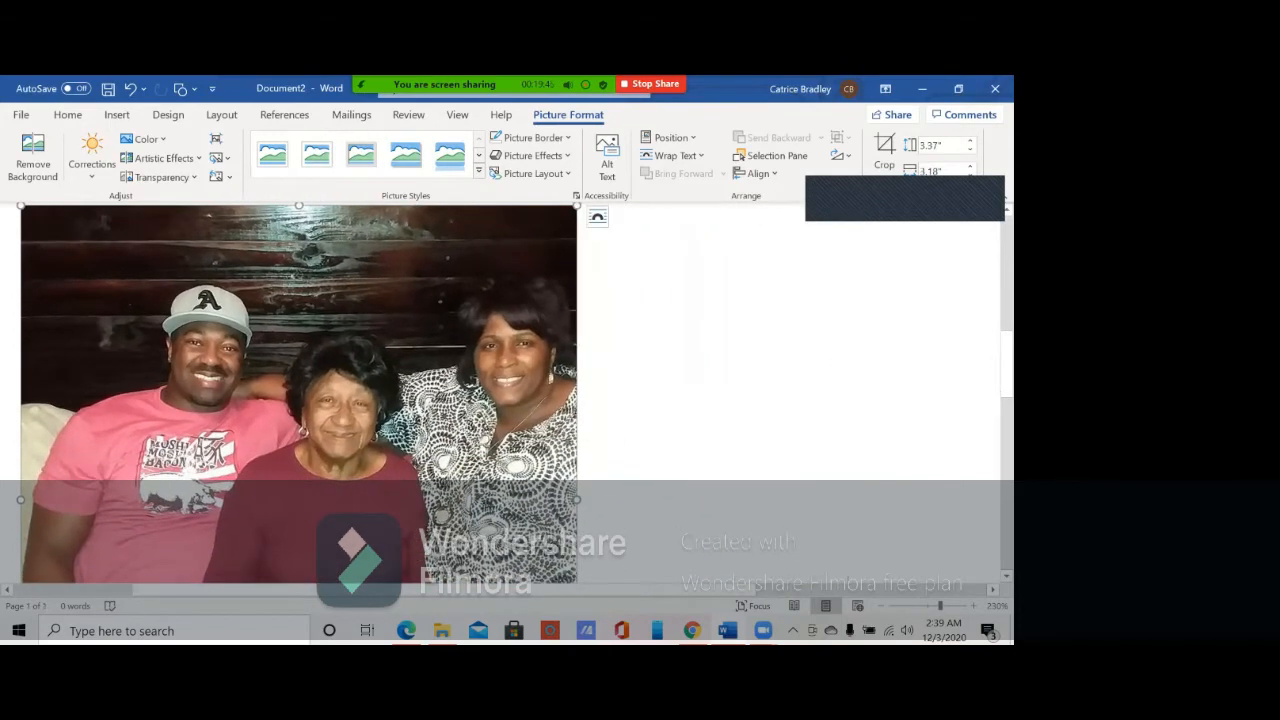
left_click_drag(21, 206, 223, 419)
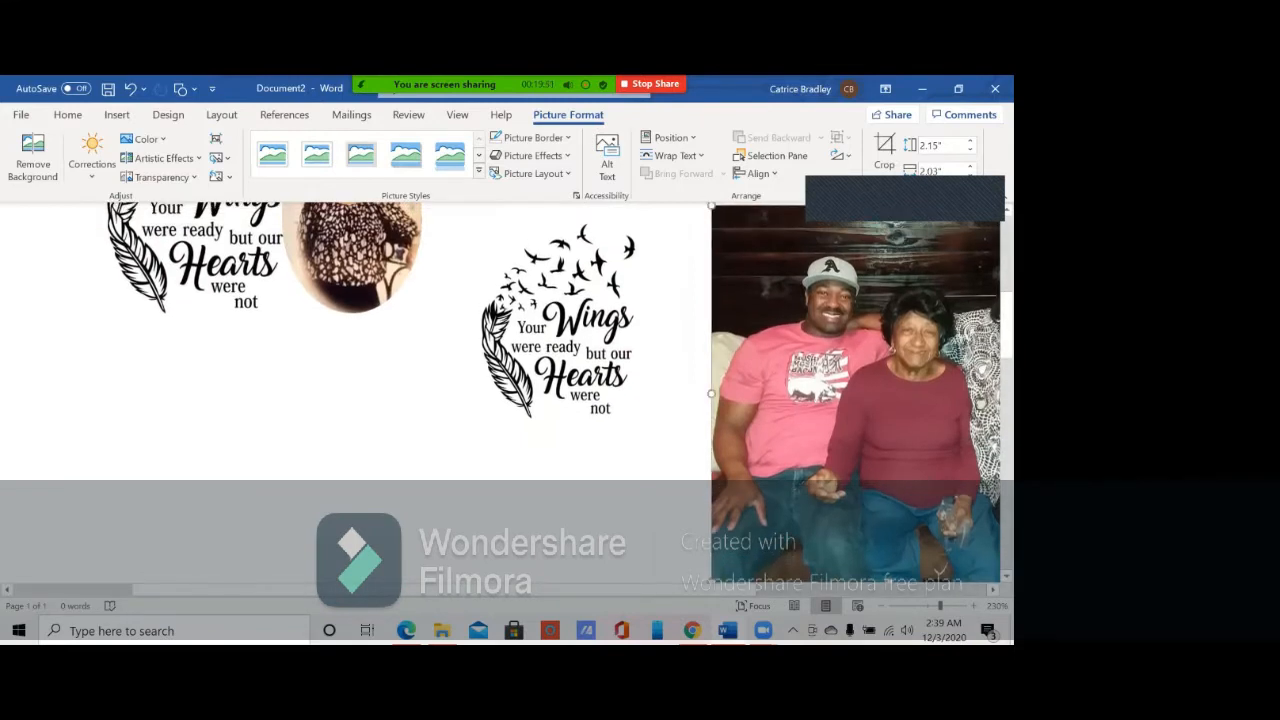
left_click_drag(711, 206, 855, 358)
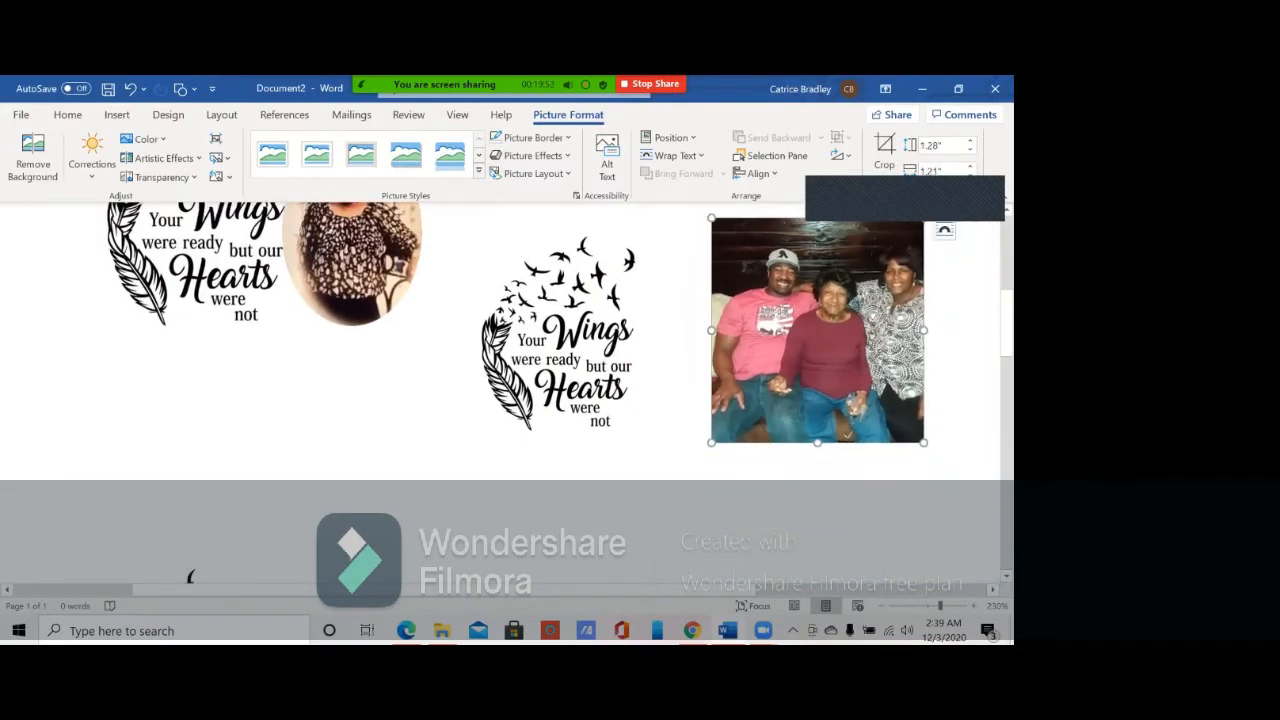
right_click(835, 225)
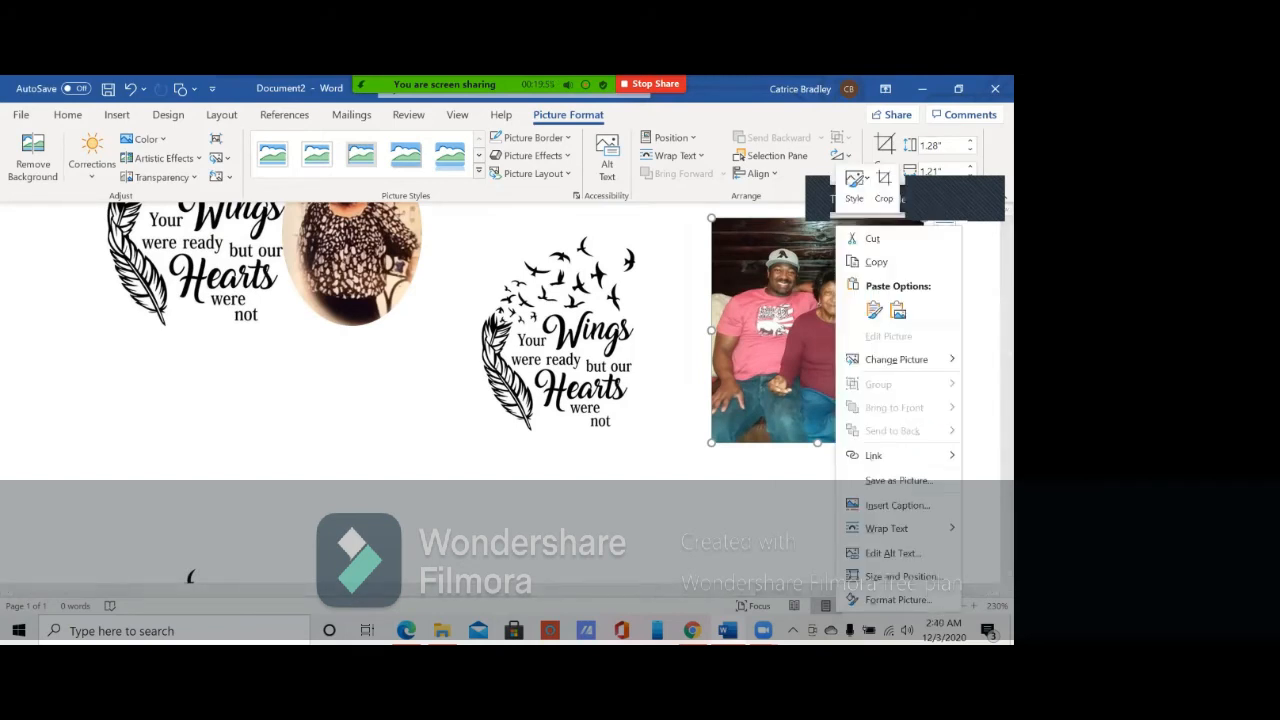
key("Escape")
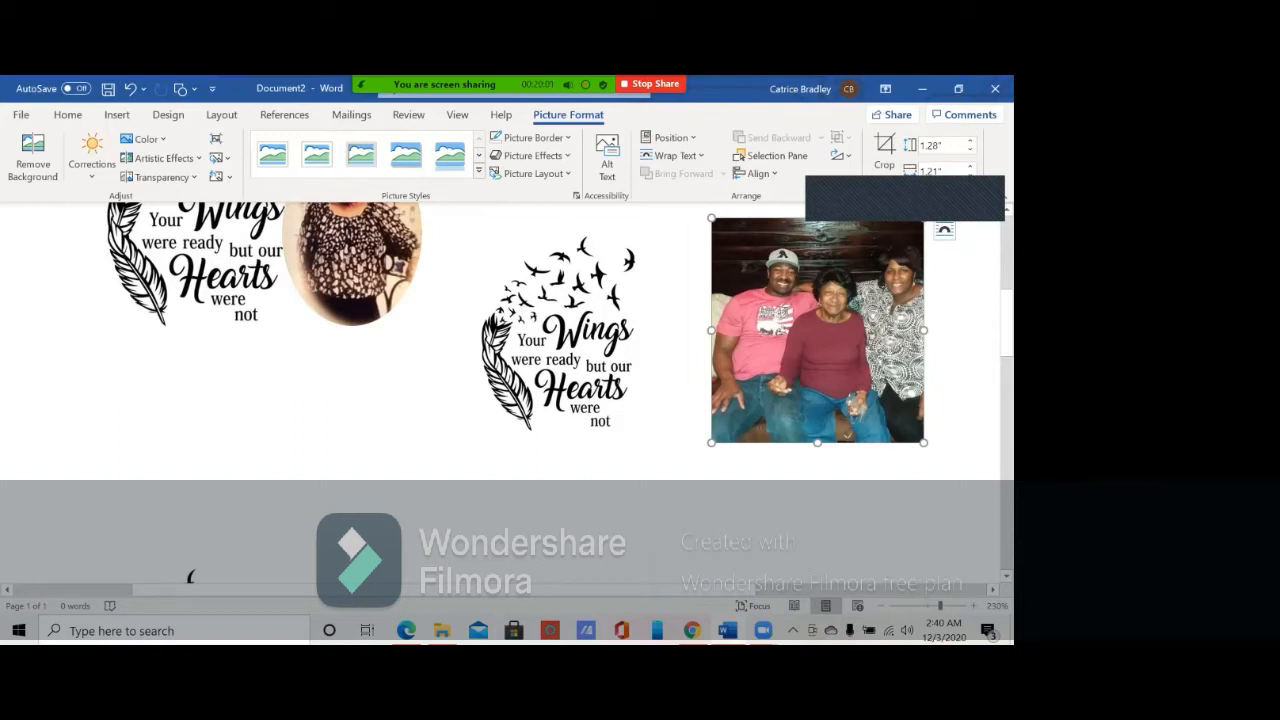
Step: Crop the group photo to just the woman in the maroon top, about 0.66 by 0.35 inches
left_click(884, 150)
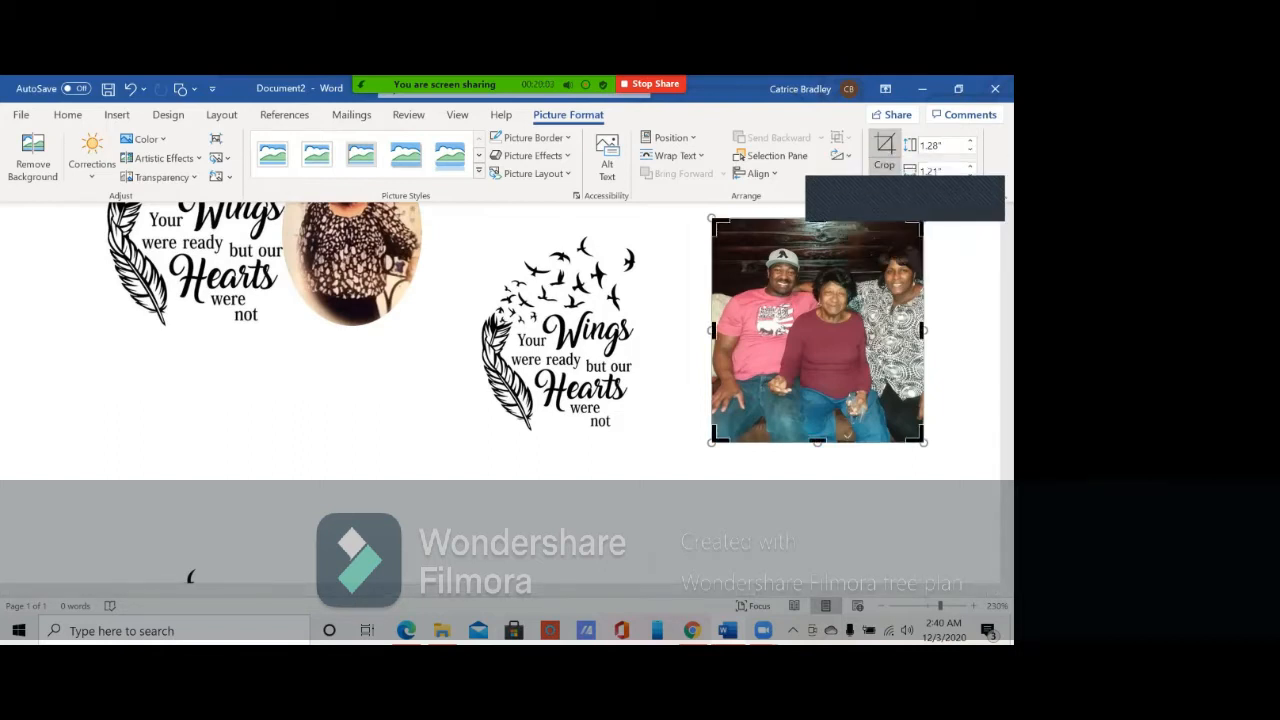
left_click_drag(817, 222, 817, 267)
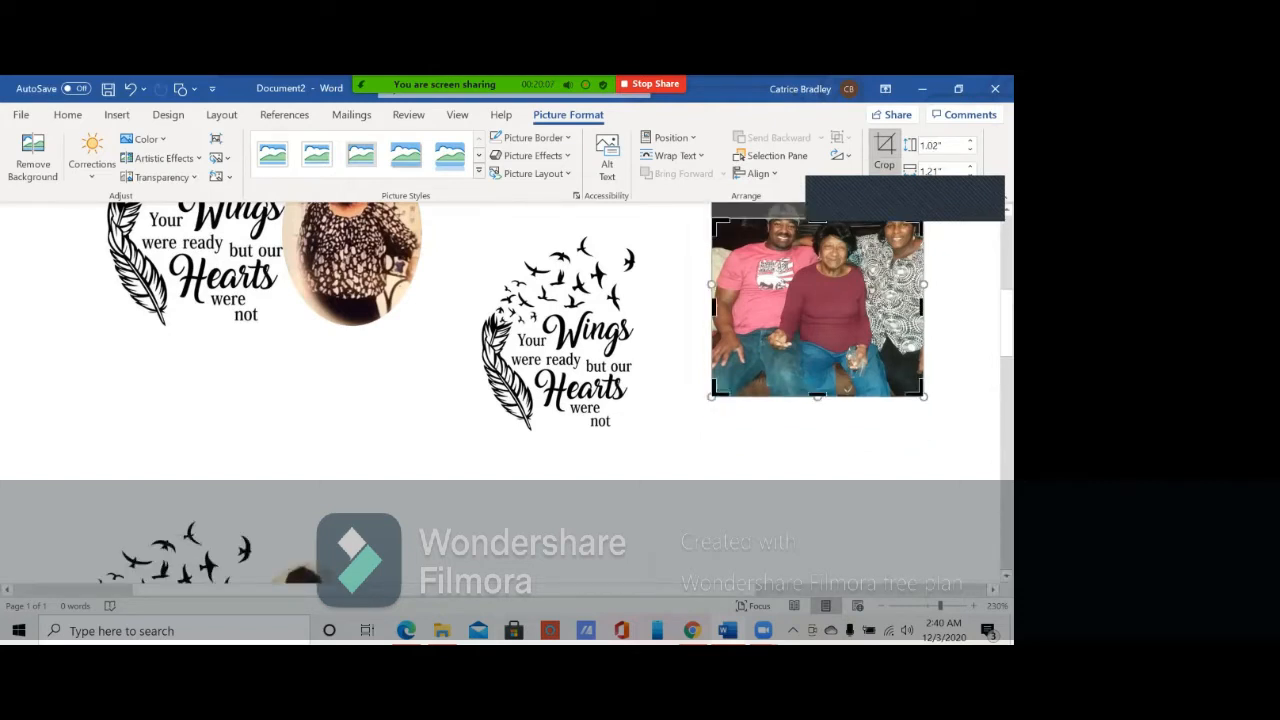
left_click_drag(714, 300, 802, 300)
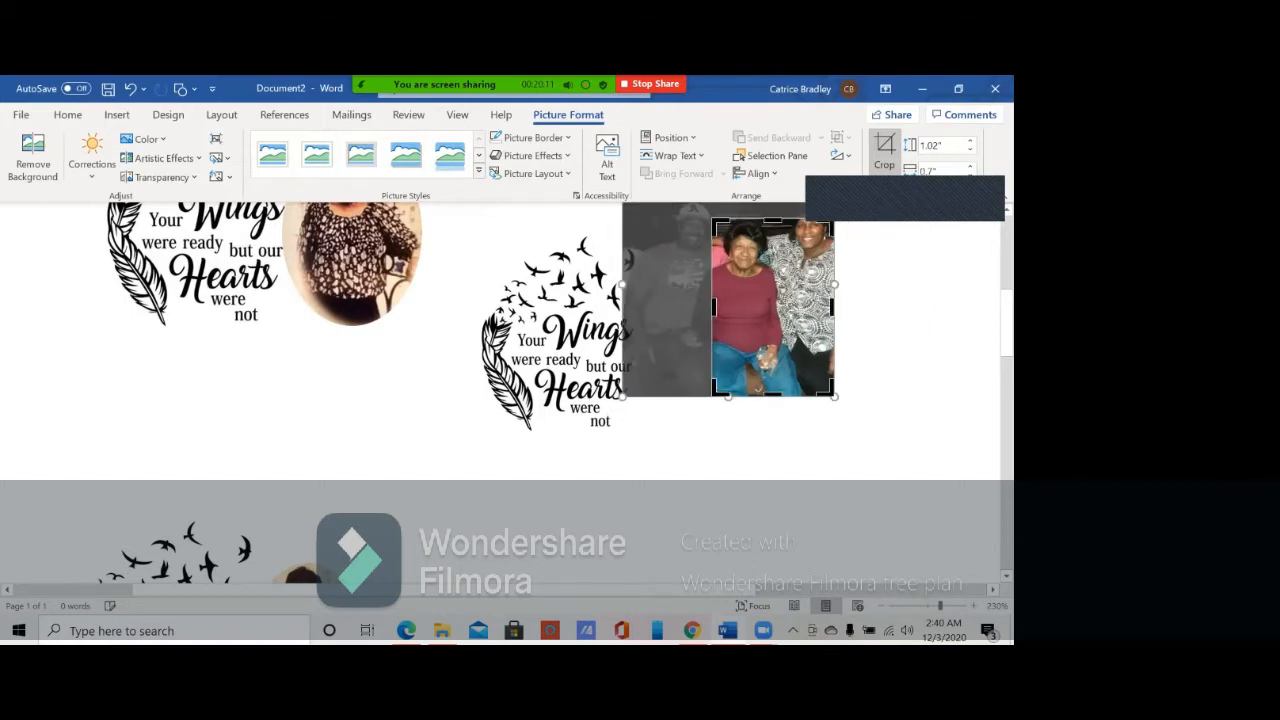
left_click_drag(772, 395, 772, 332)
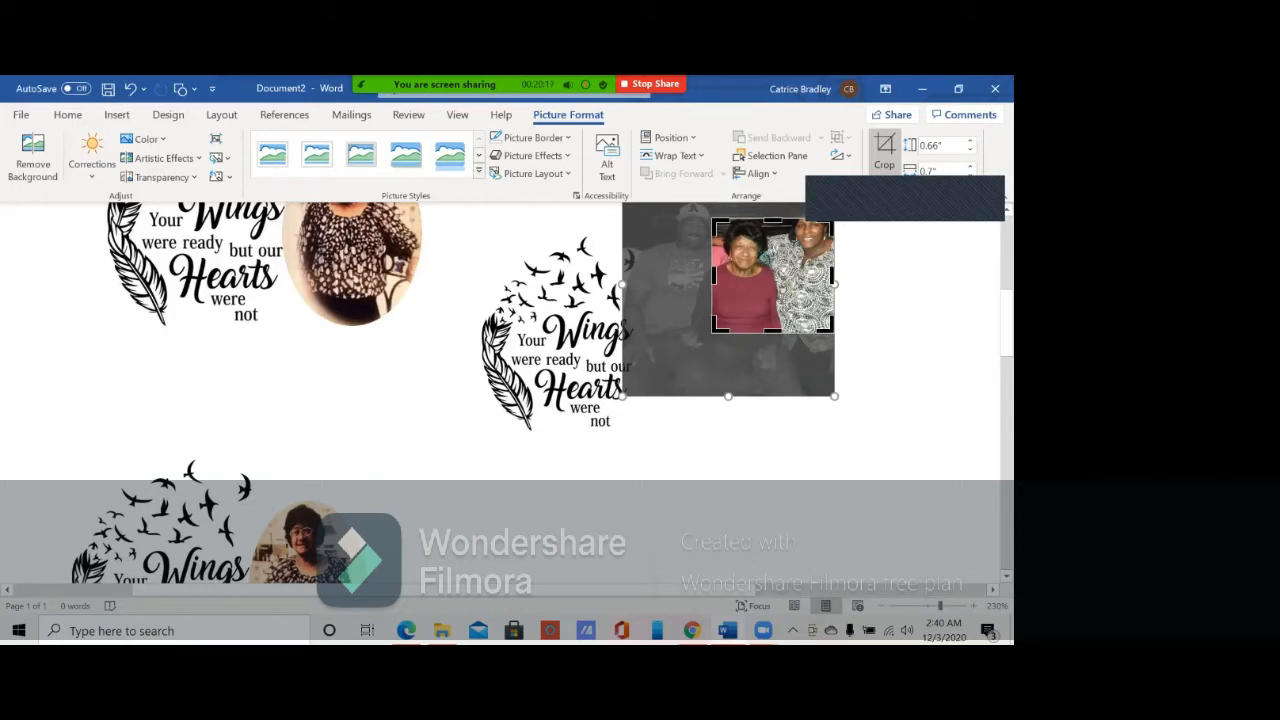
left_click_drag(833, 275, 773, 275)
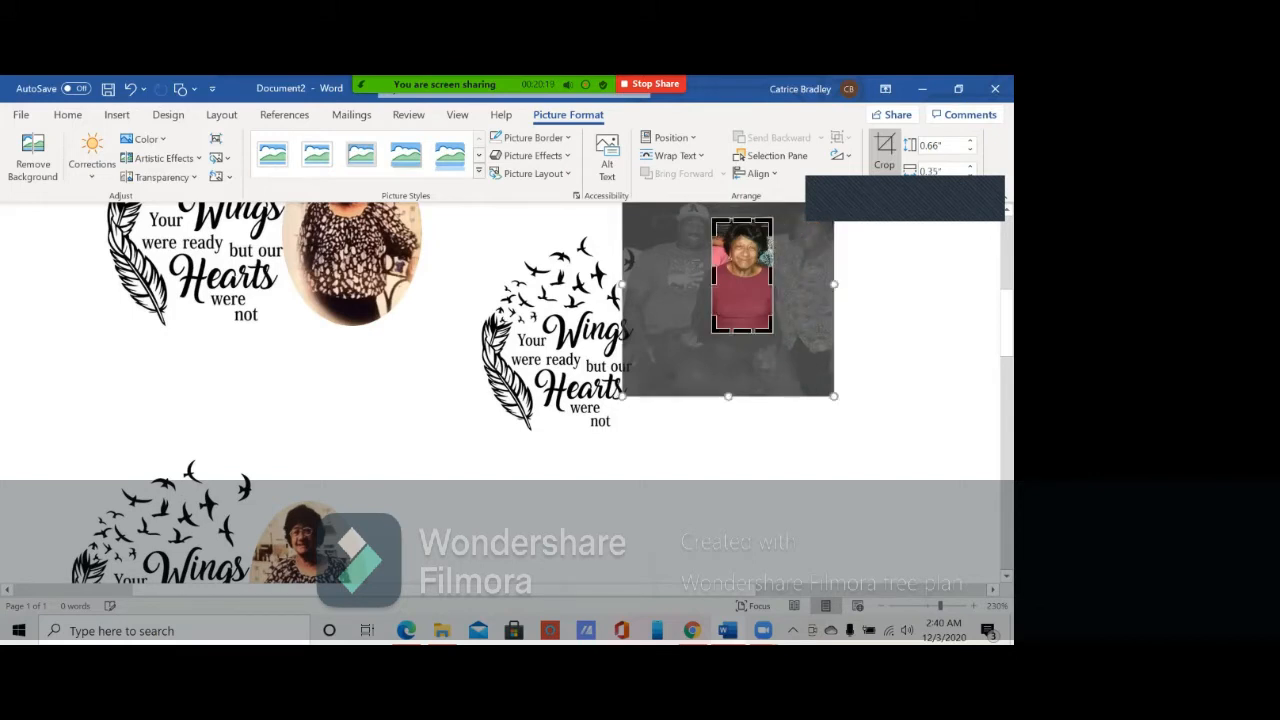
left_click(888, 318)
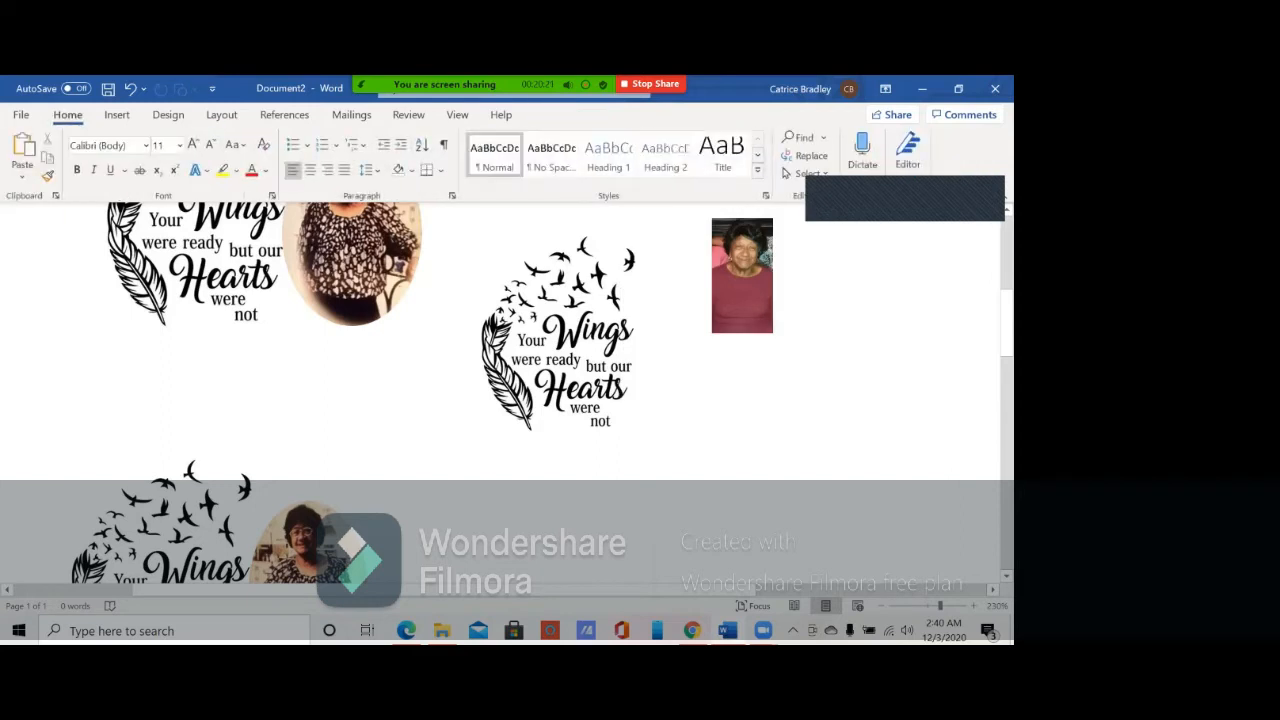
Step: Move the cropped photo lower beside the wings quote and shift the quote slightly down to match
left_click(750, 290)
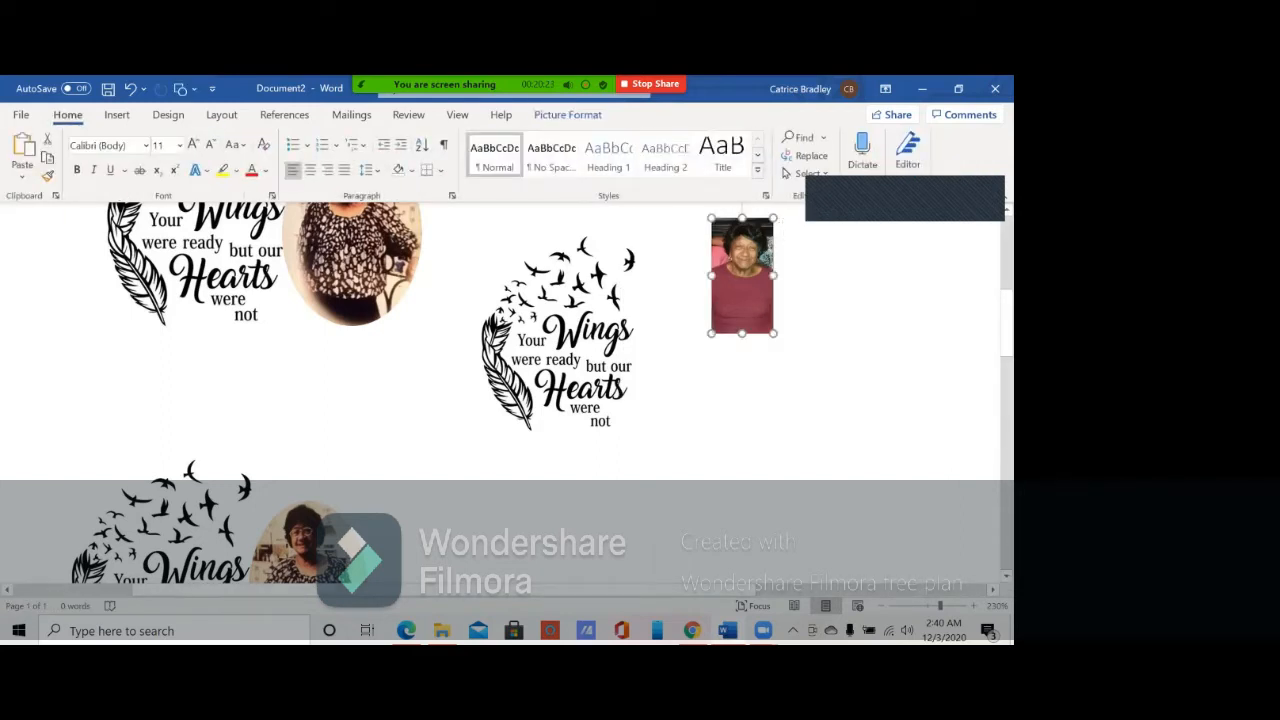
left_click_drag(742, 290, 690, 335)
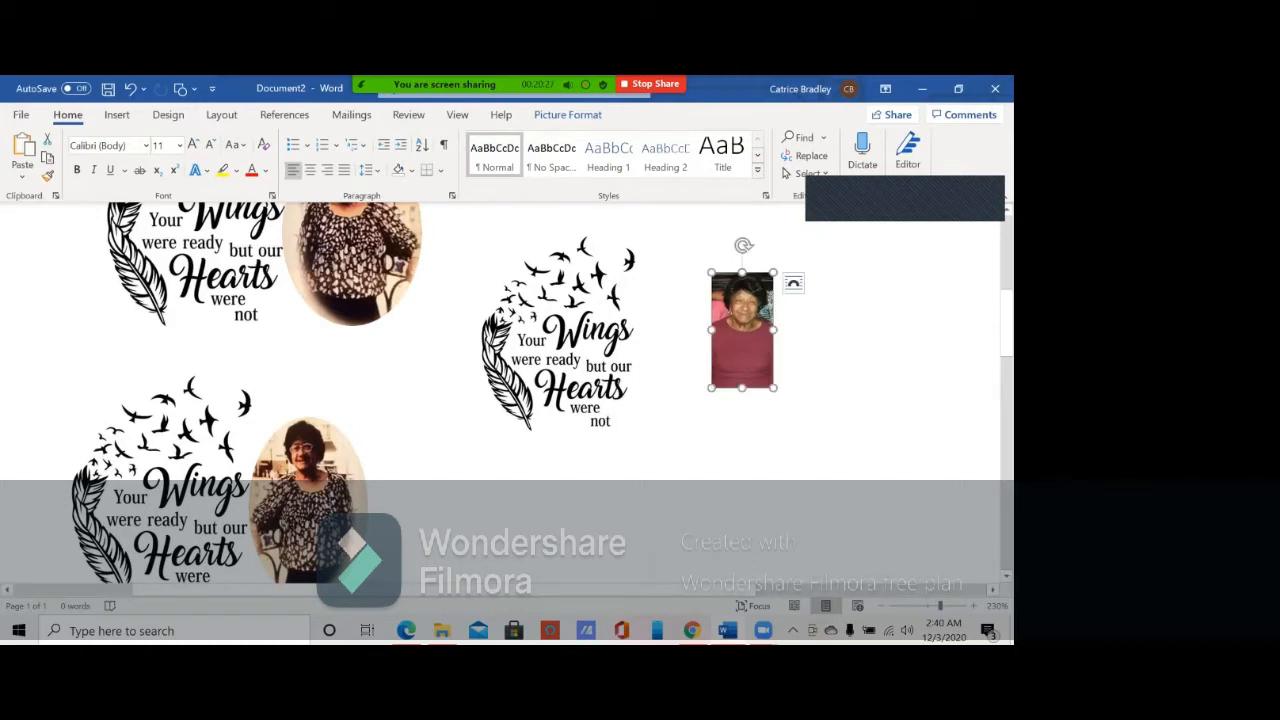
mouse_move(565, 350)
left_mouse_down()
mouse_move(658, 354)
mouse_move(552, 368)
left_mouse_up()
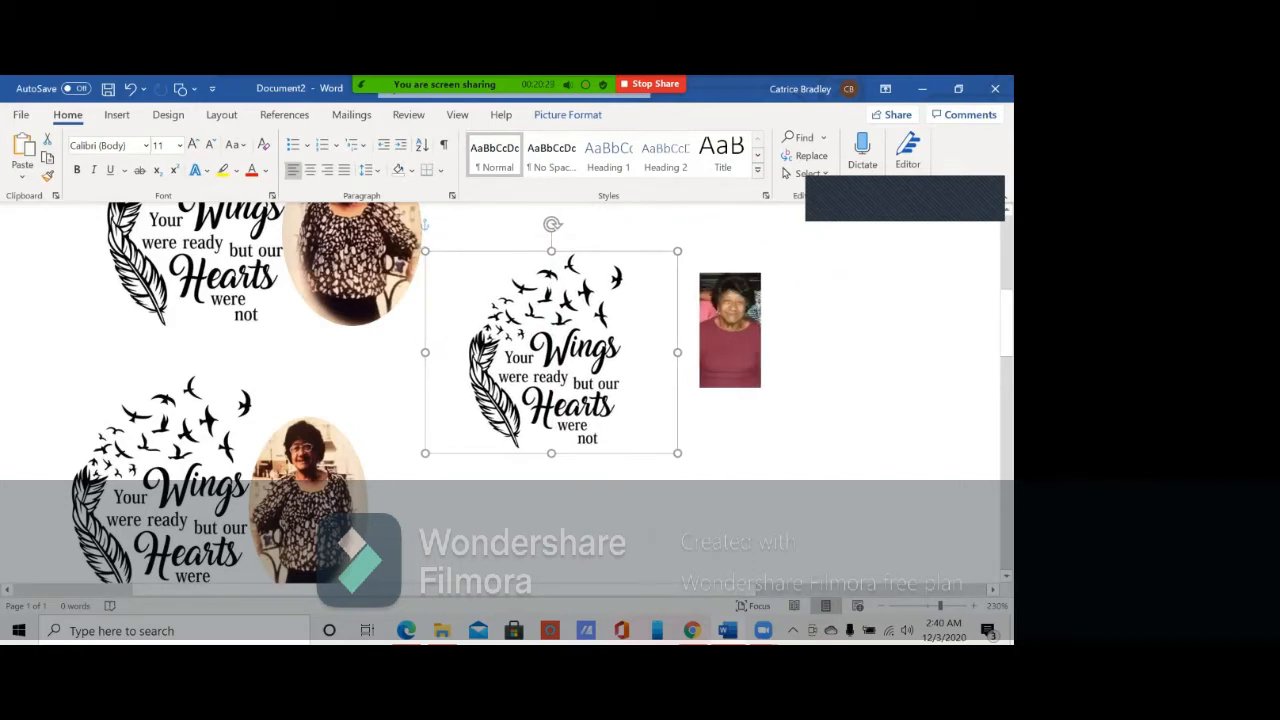
Step: Set the text wrapping of the cropped photo of the woman in the maroon top to Square
left_click(730, 331)
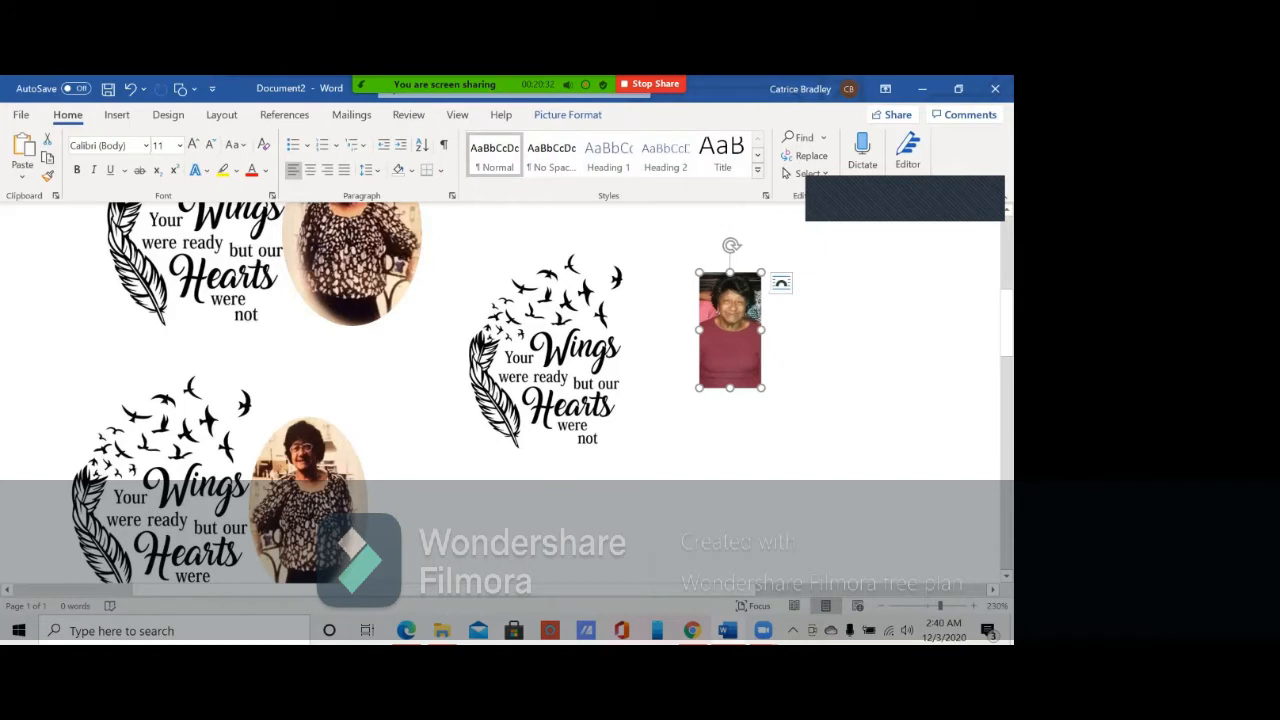
right_click(740, 330)
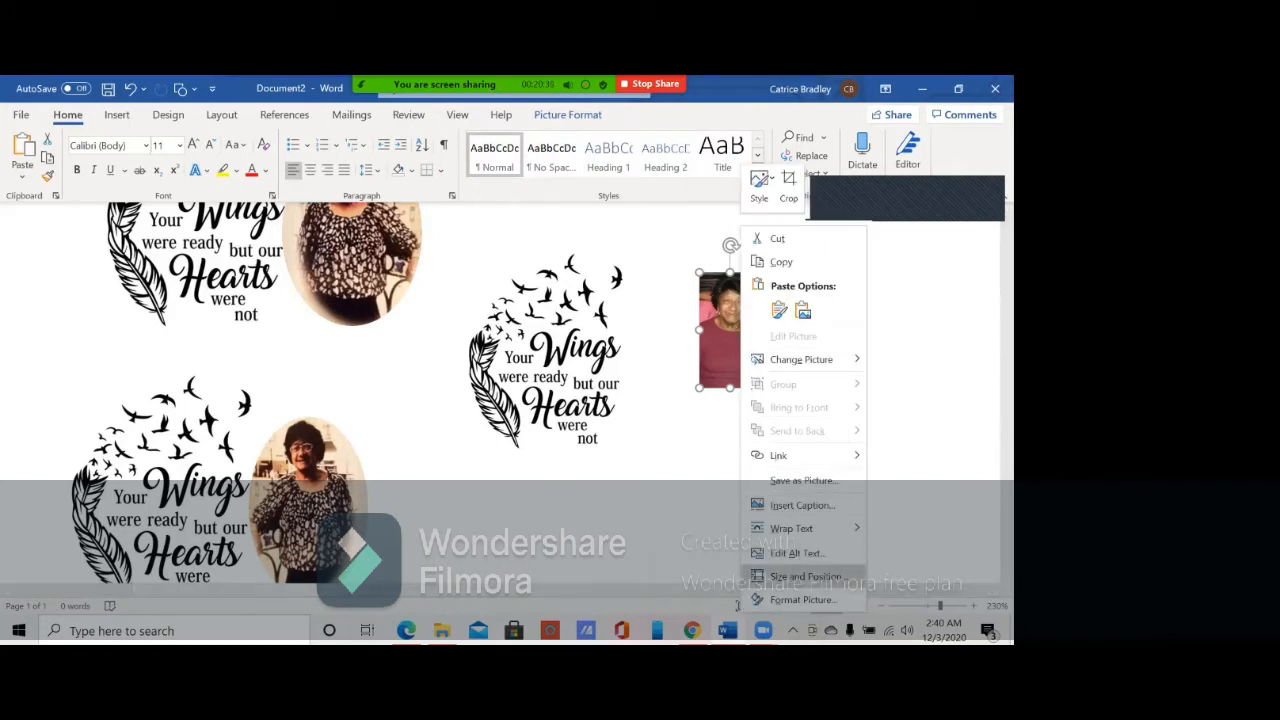
mouse_move(791, 528)
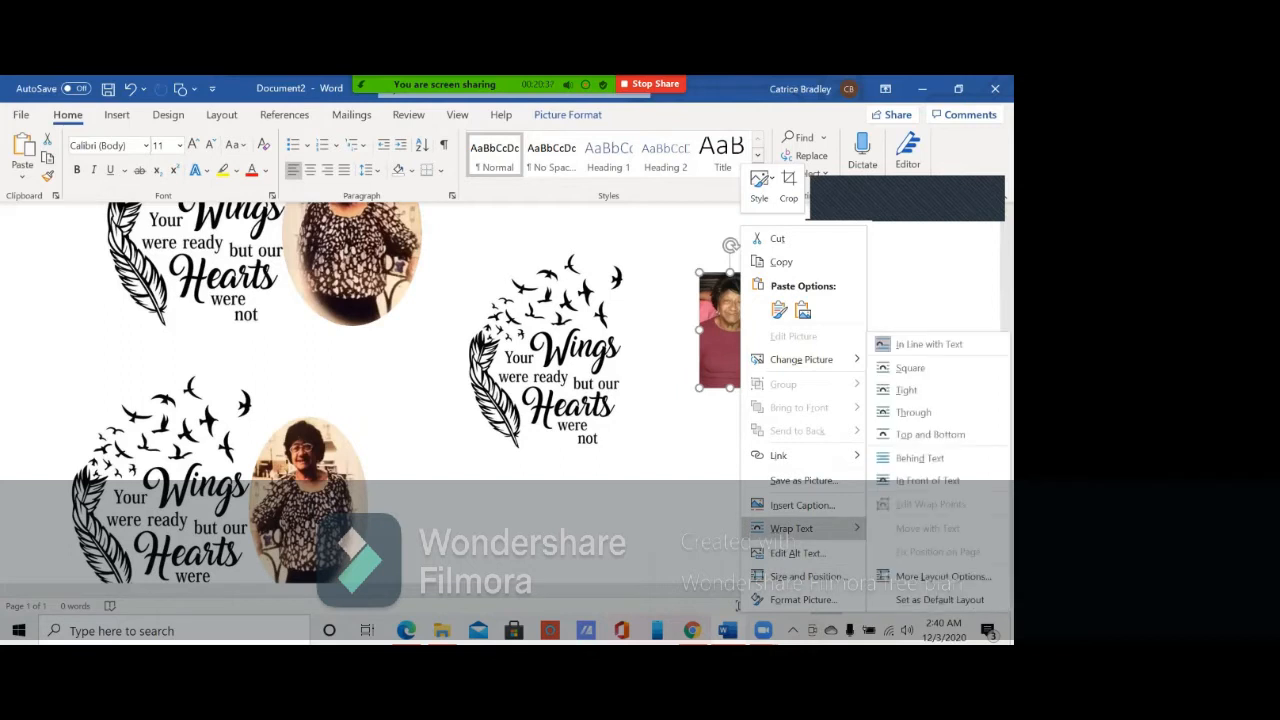
left_click(910, 367)
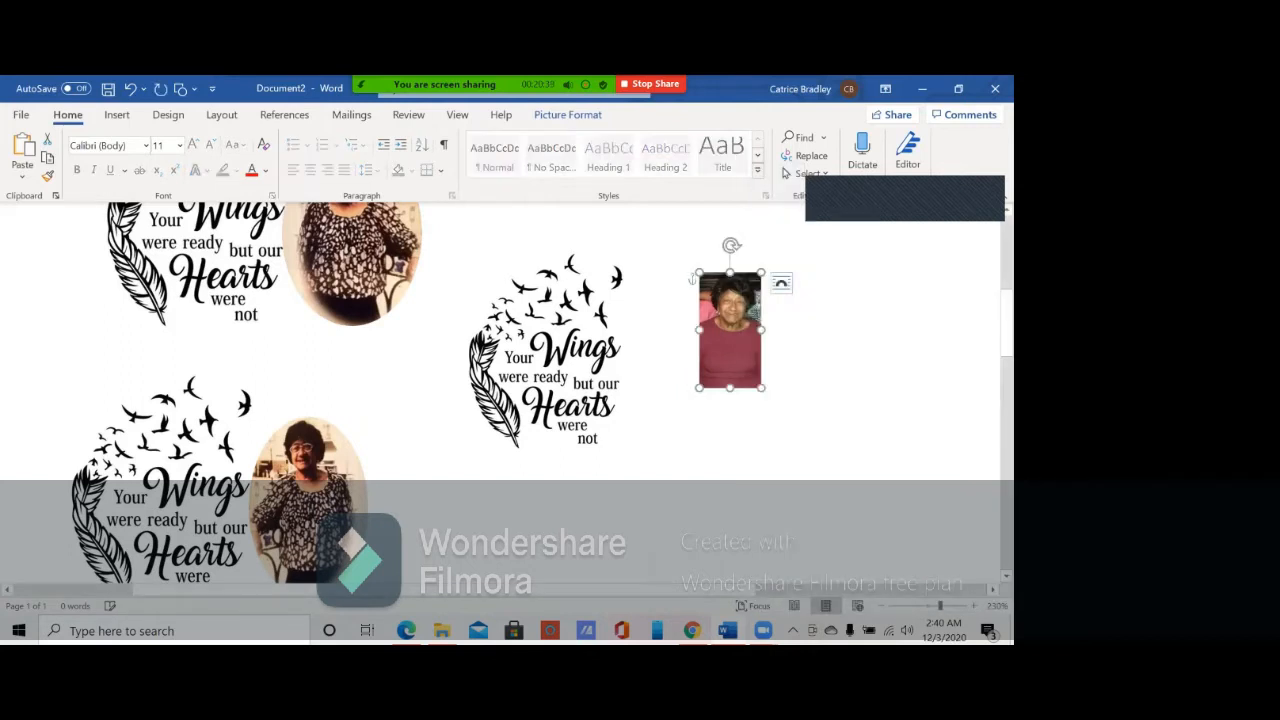
Step: Move the cropped photo of the woman in the maroon top directly against the wings quote and deselect it
left_click_drag(692, 278, 612, 317)
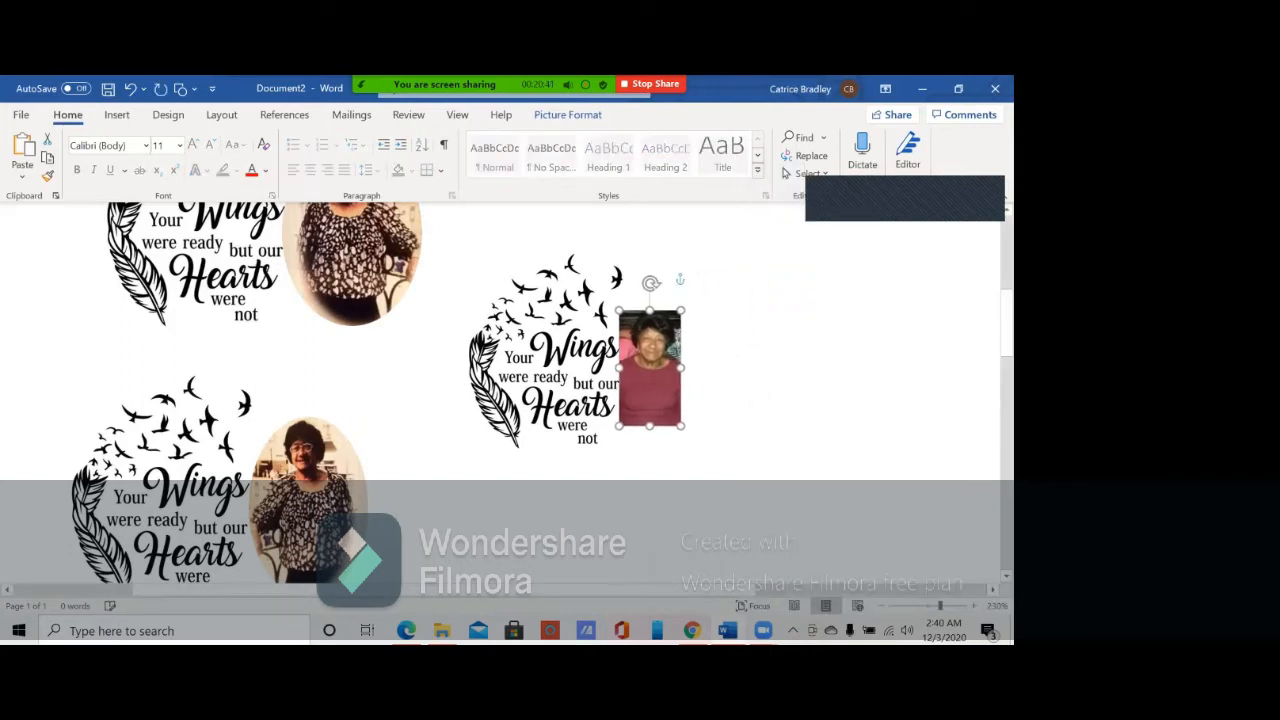
key("Down")
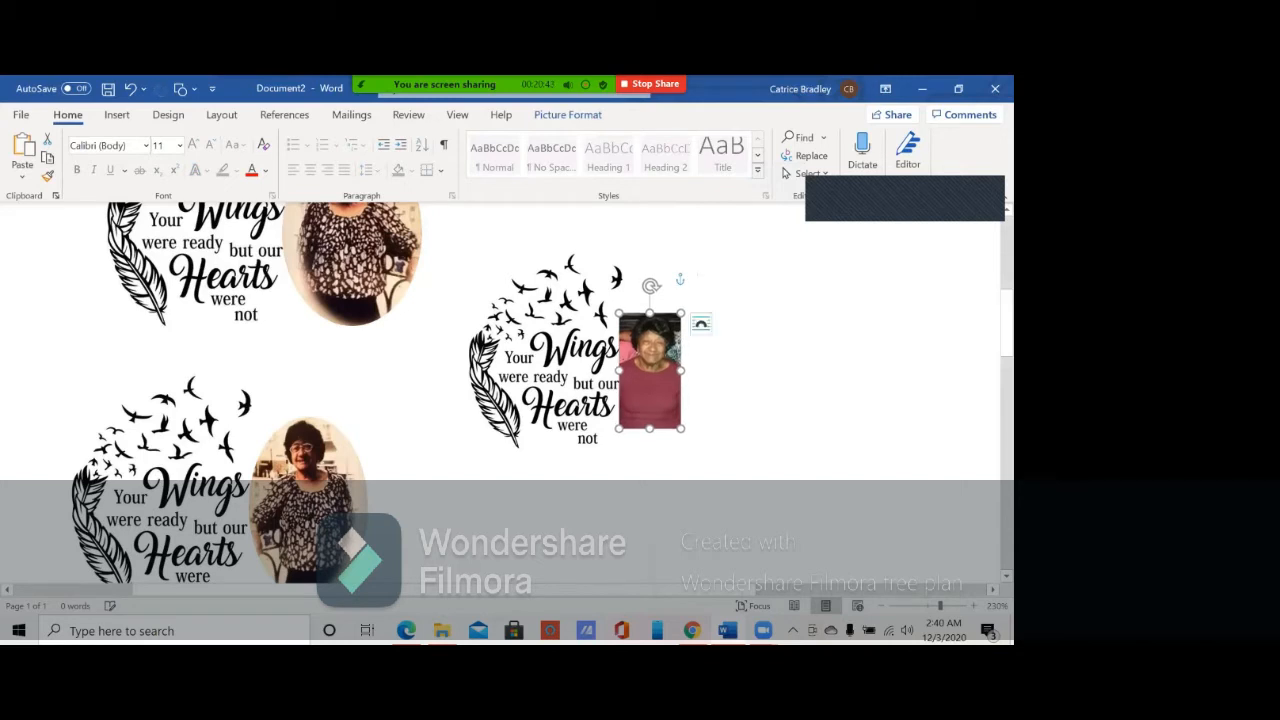
double_click(690, 420)
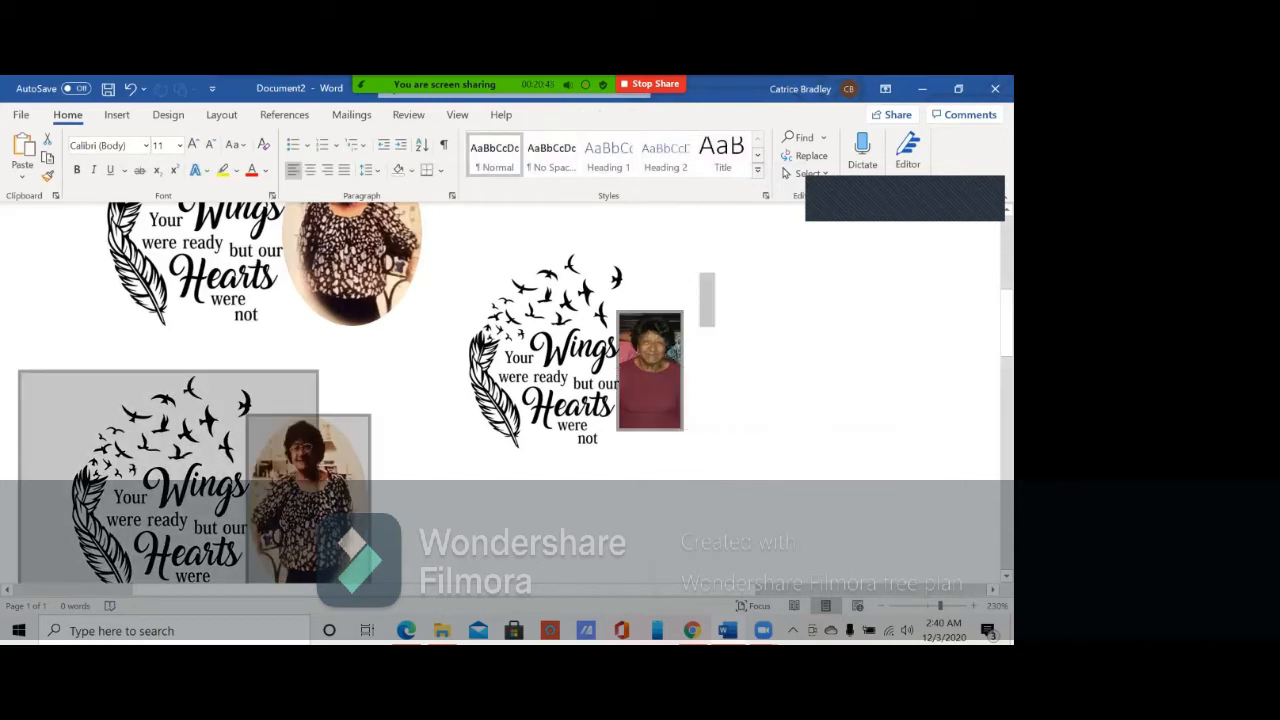
left_click(700, 290)
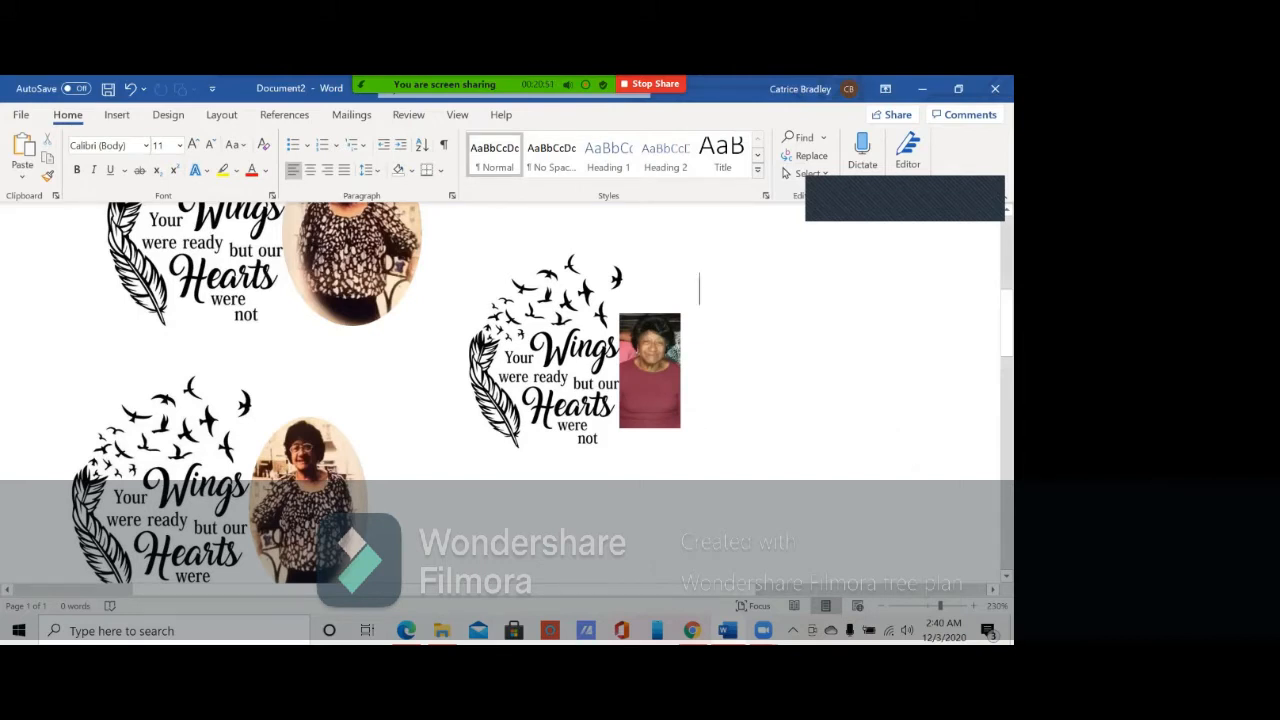
Step: Delete the oval photo of the woman in the patterned blouse beside the uppermost wings quote
scroll(540, 392, "up", 1)
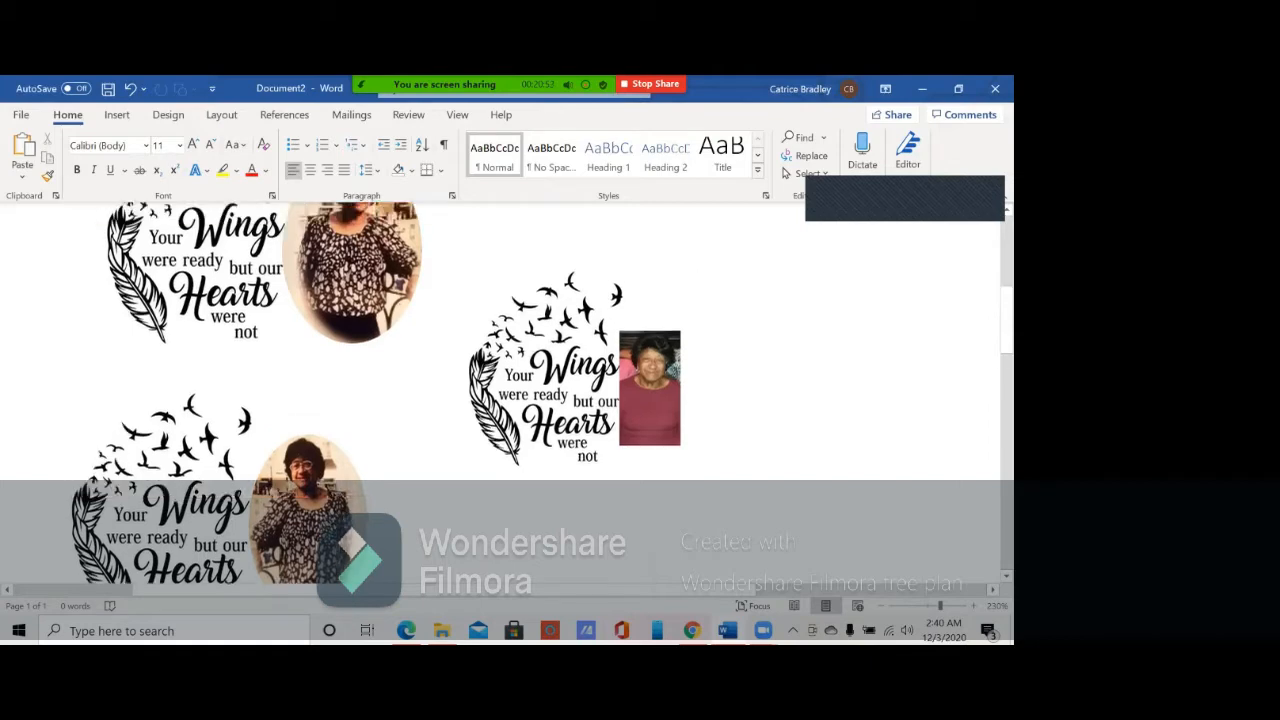
scroll(500, 390, "up", 2)
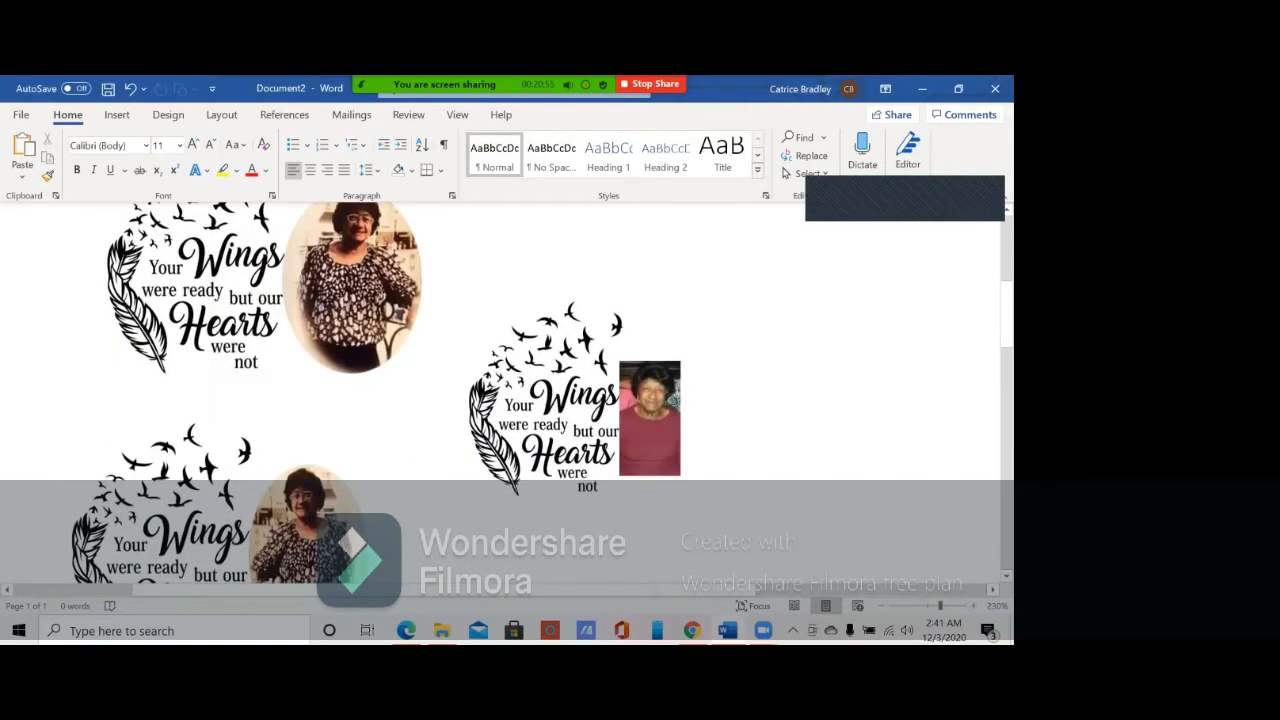
scroll(500, 390, "down", 5)
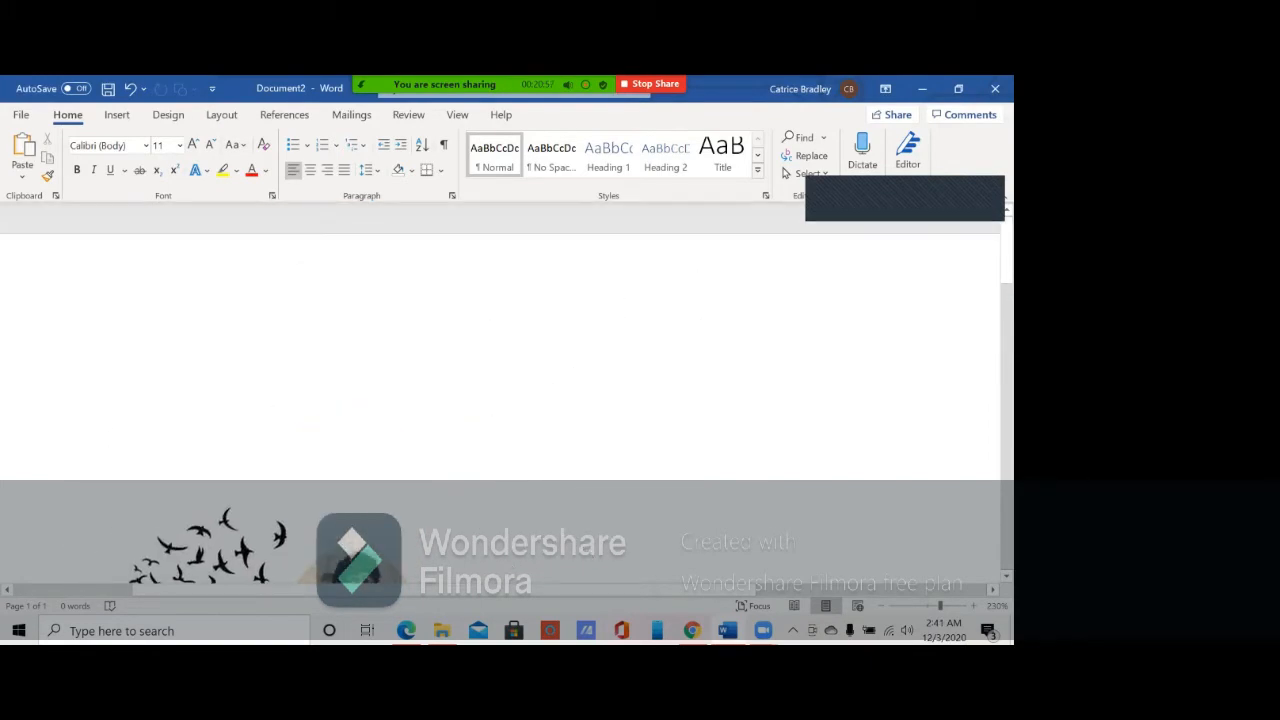
scroll(500, 390, "down", 7)
scroll(500, 390, "up", 6)
scroll(500, 390, "down", 1)
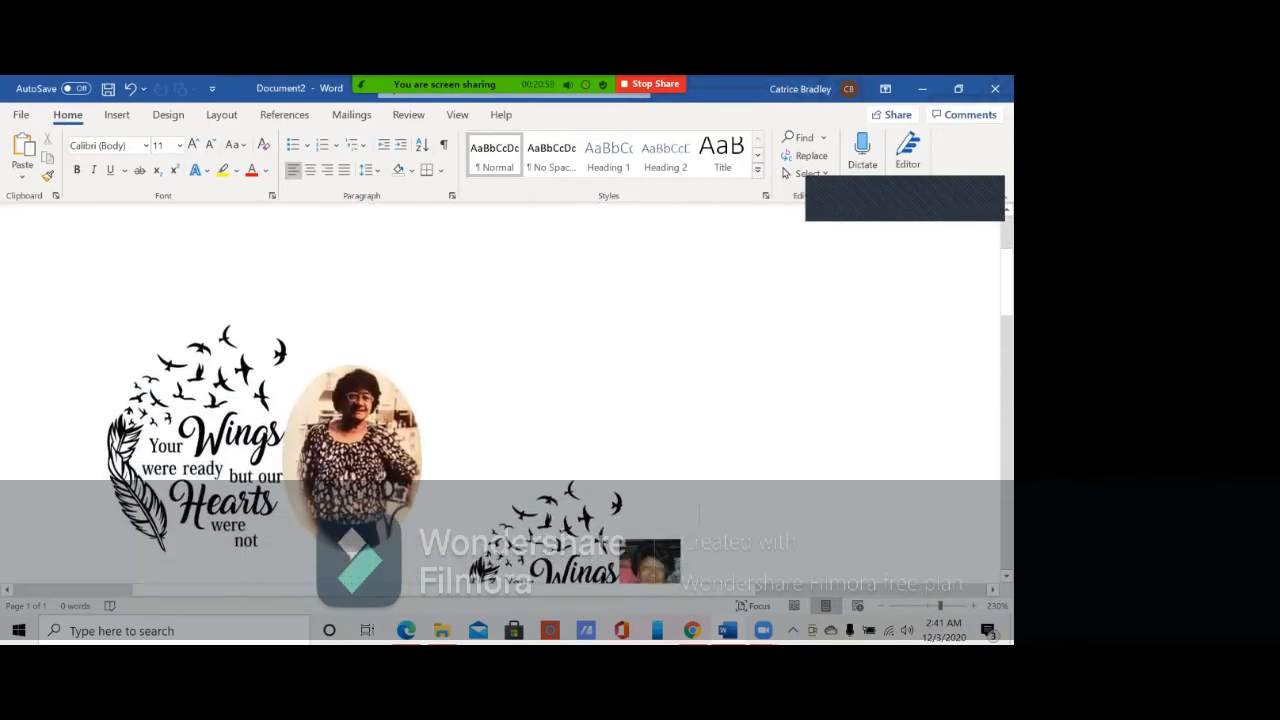
scroll(500, 390, "down", 1)
left_click(352, 428)
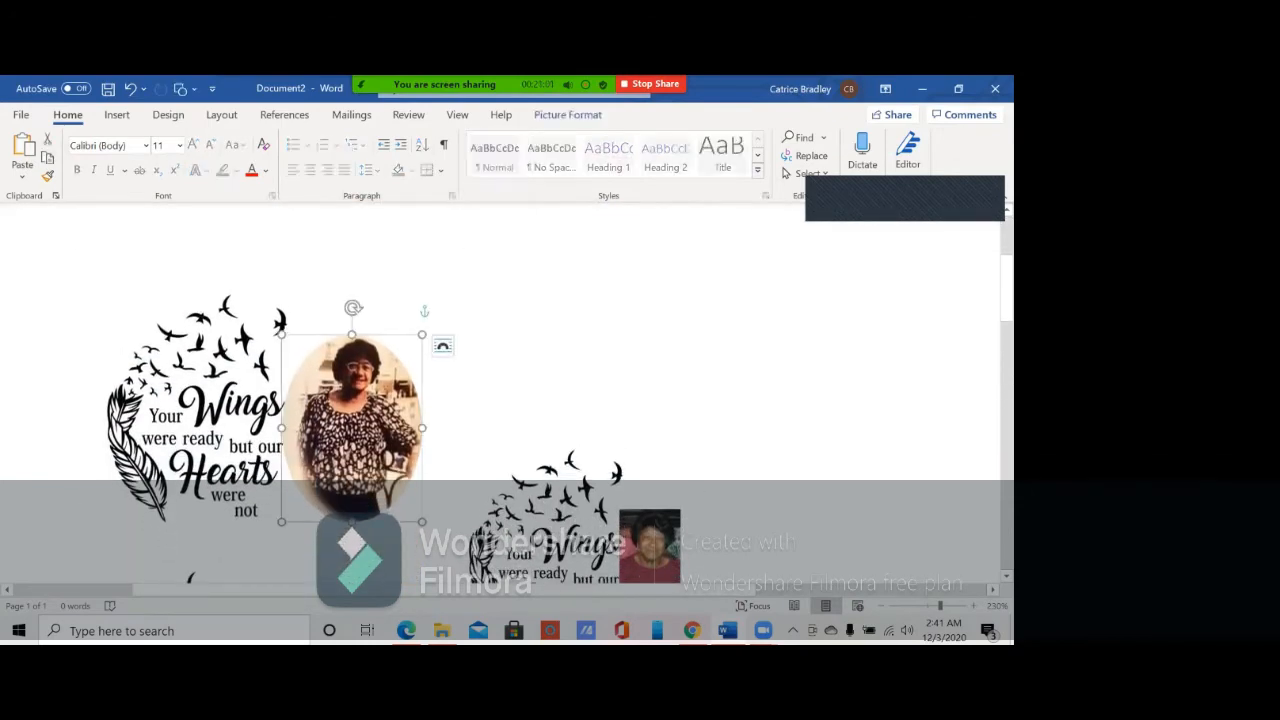
key("Delete")
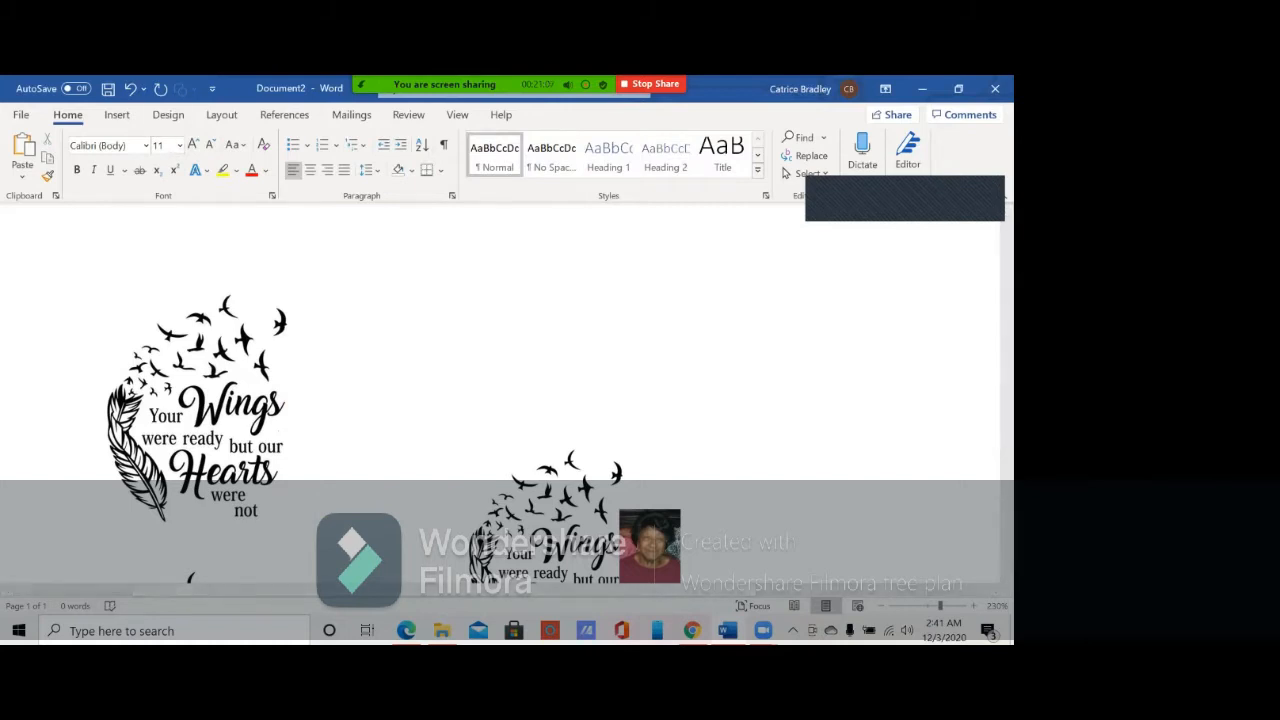
Step: Draw an oval about 1.27 by 0.72 inches and place it close beside the uppermost wings quote
left_click(117, 114)
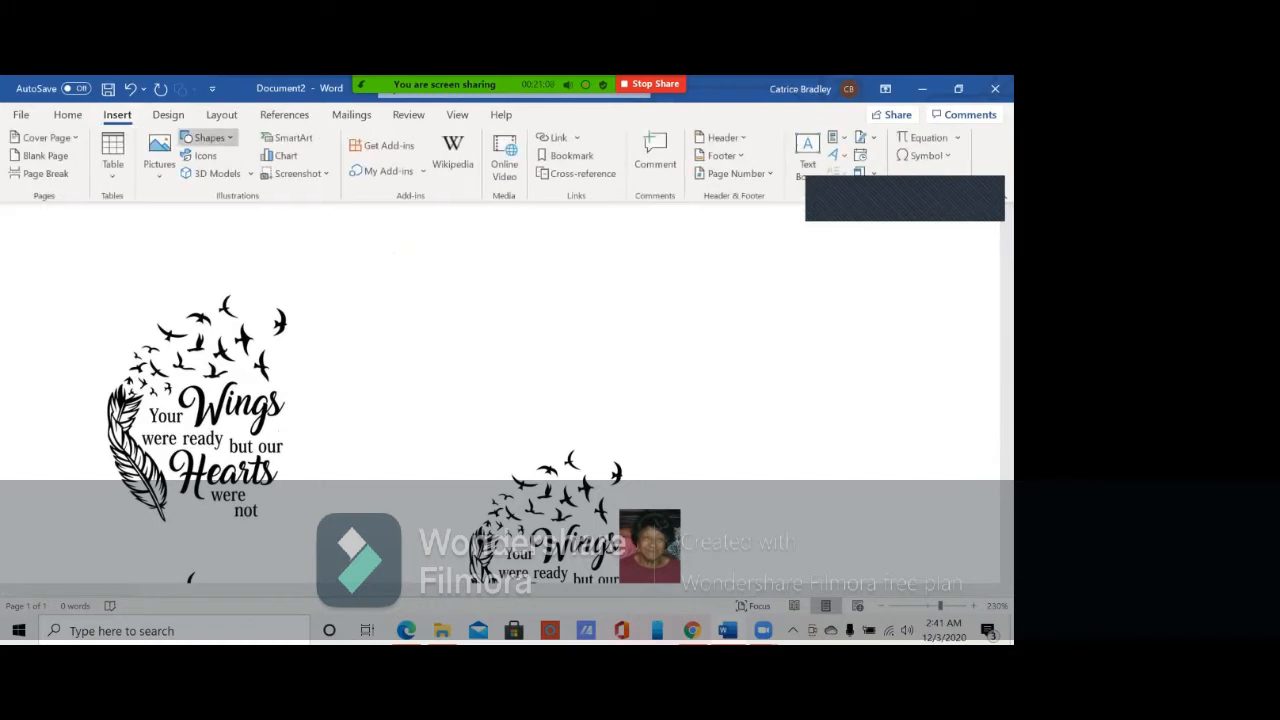
left_click(208, 137)
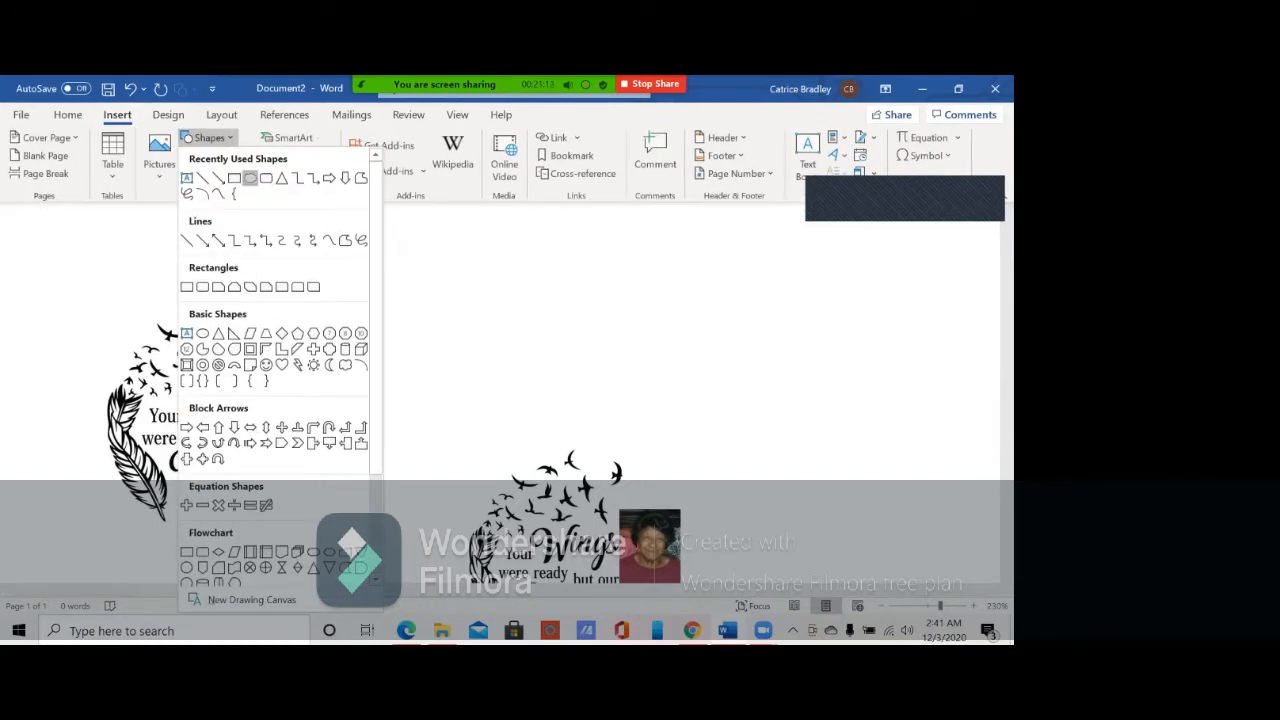
left_click(250, 178)
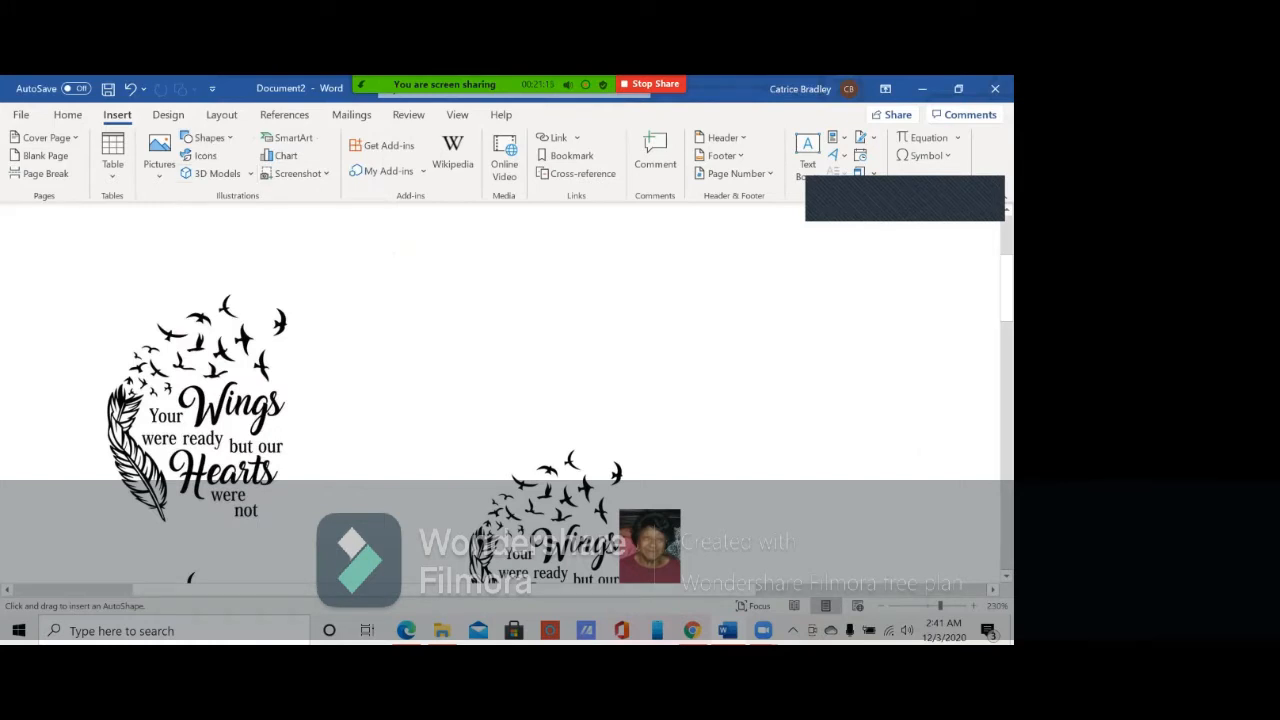
left_click_drag(307, 314, 434, 536)
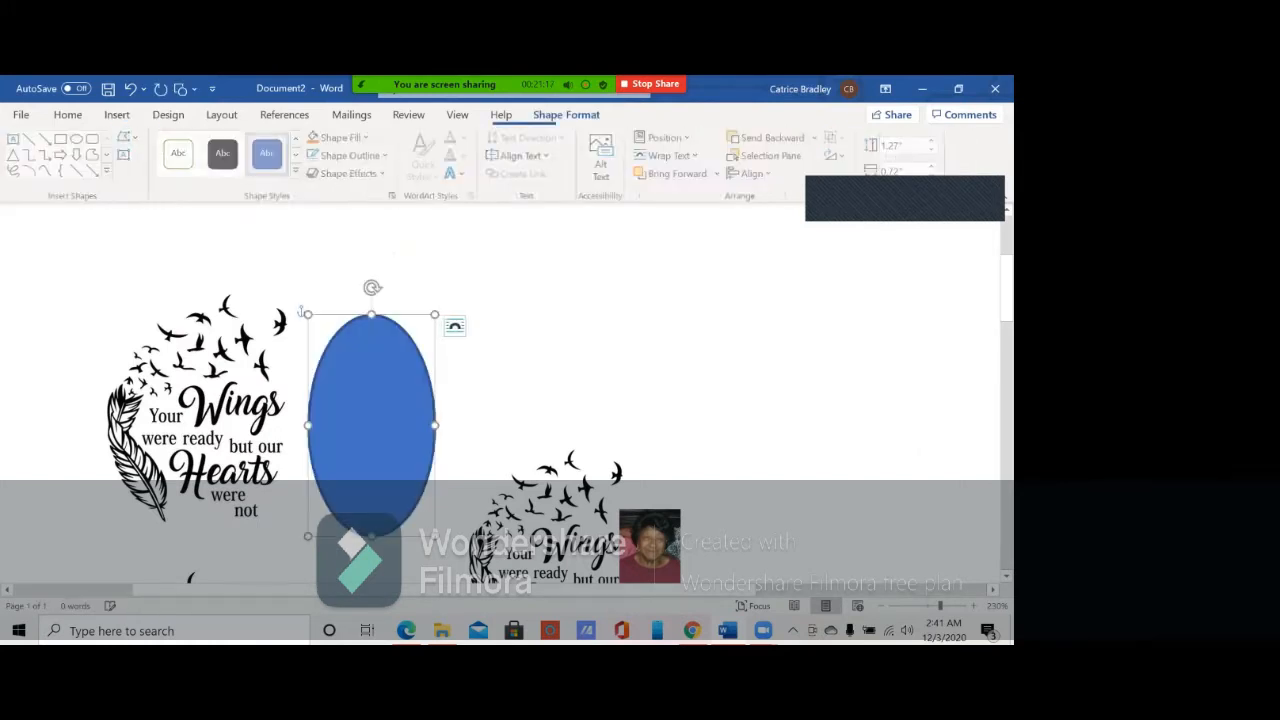
mouse_move(371, 425)
left_mouse_down()
mouse_move(336, 429)
mouse_move(354, 433)
left_mouse_up()
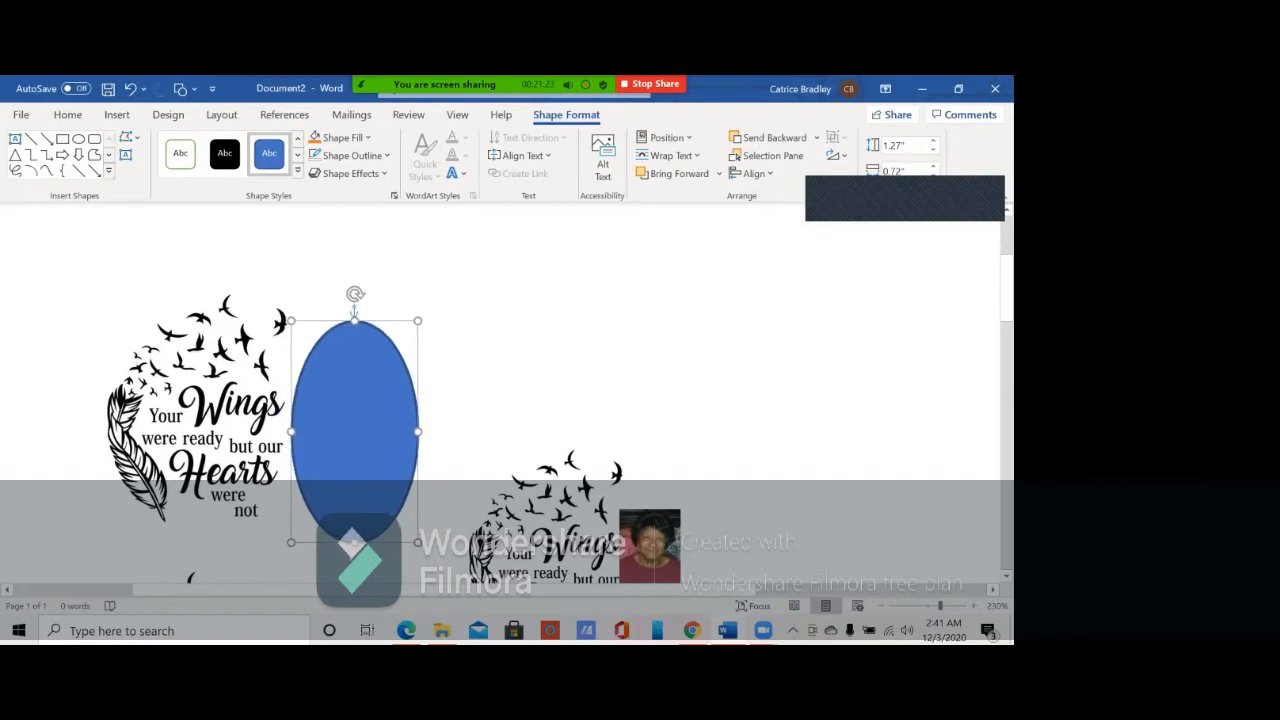
Step: Remove the outline from the blue oval by setting it to No Outline
right_click(488, 430)
right_click(386, 430)
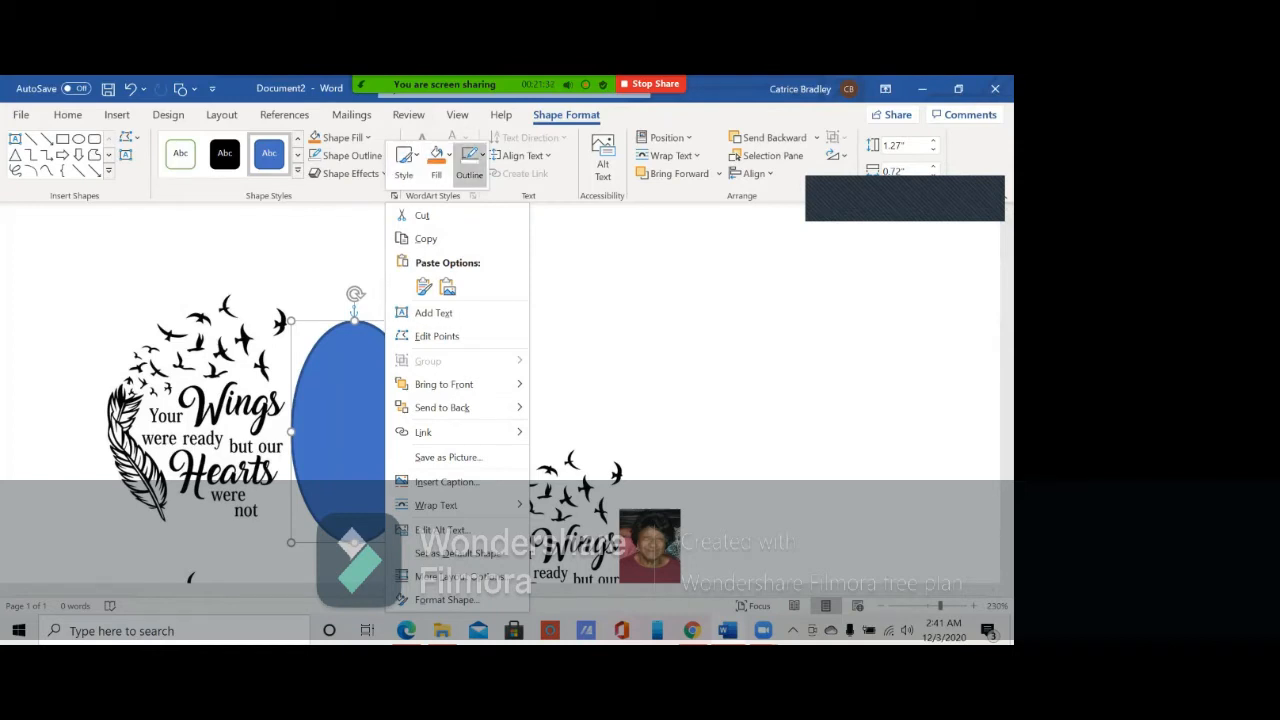
left_click(469, 158)
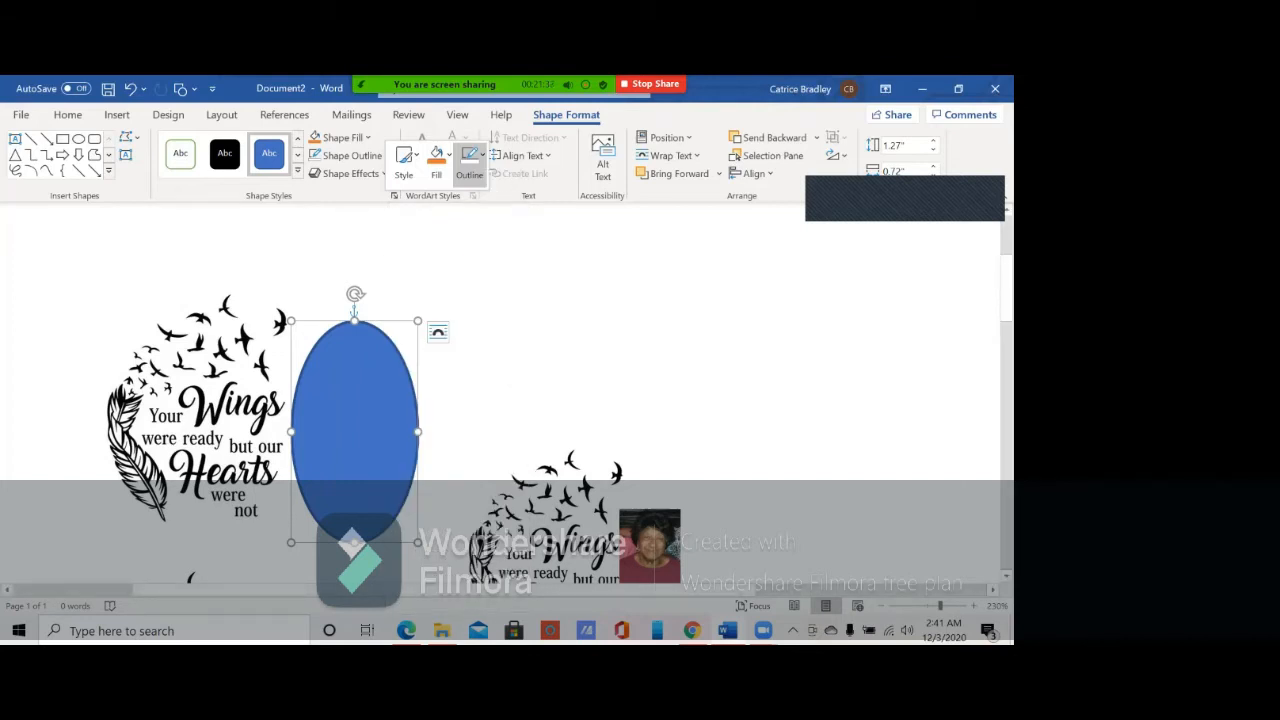
left_click(469, 160)
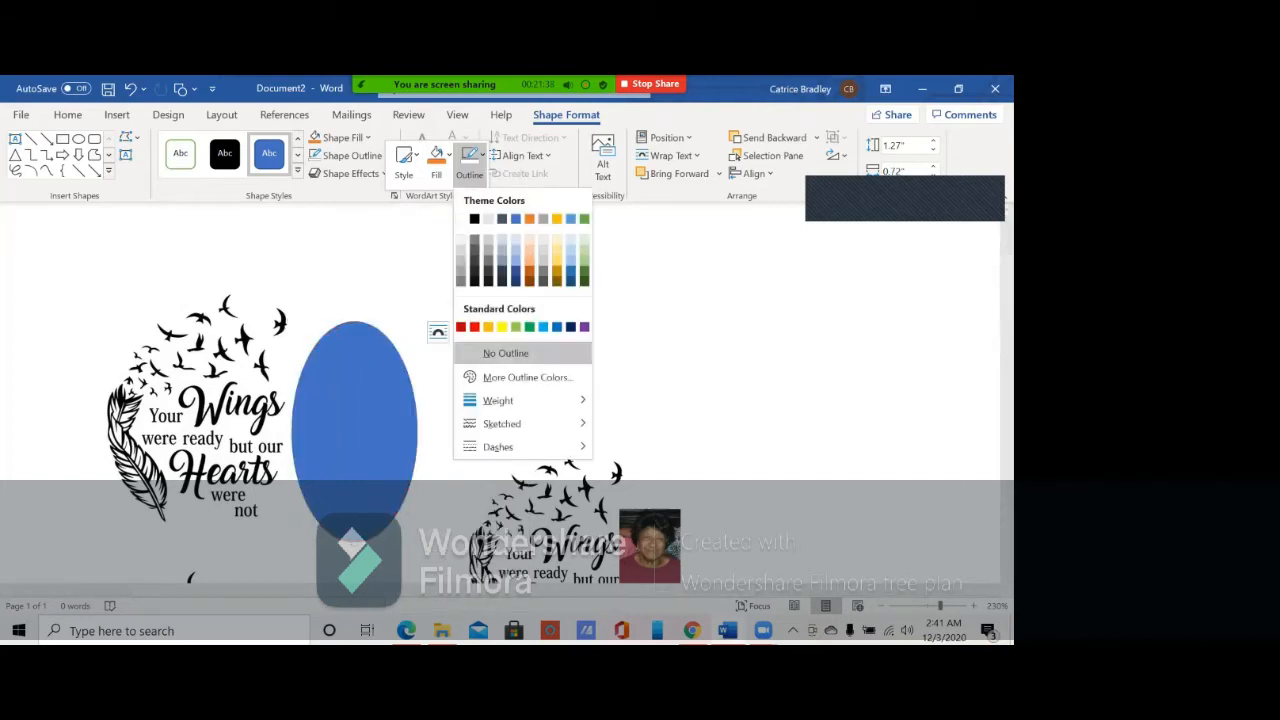
left_click(505, 353)
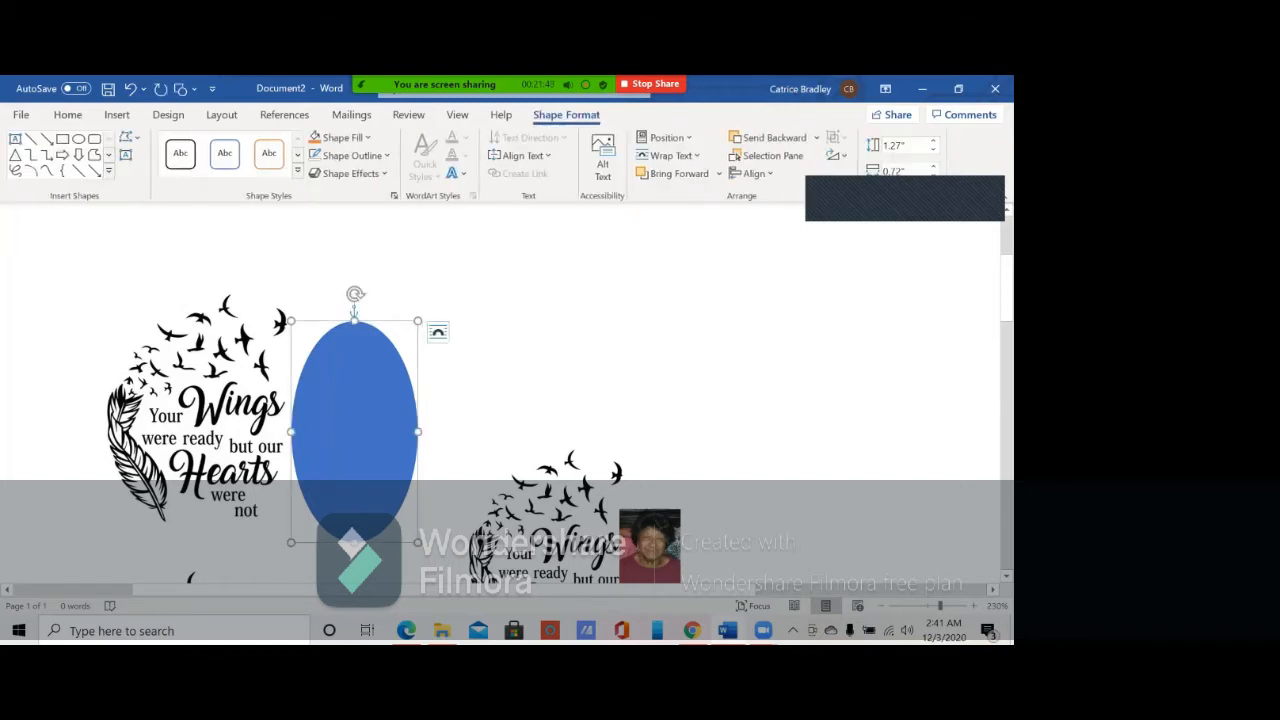
Step: Fill the oval with the picture IMG_9129 from the Downloads folder
left_click(340, 137)
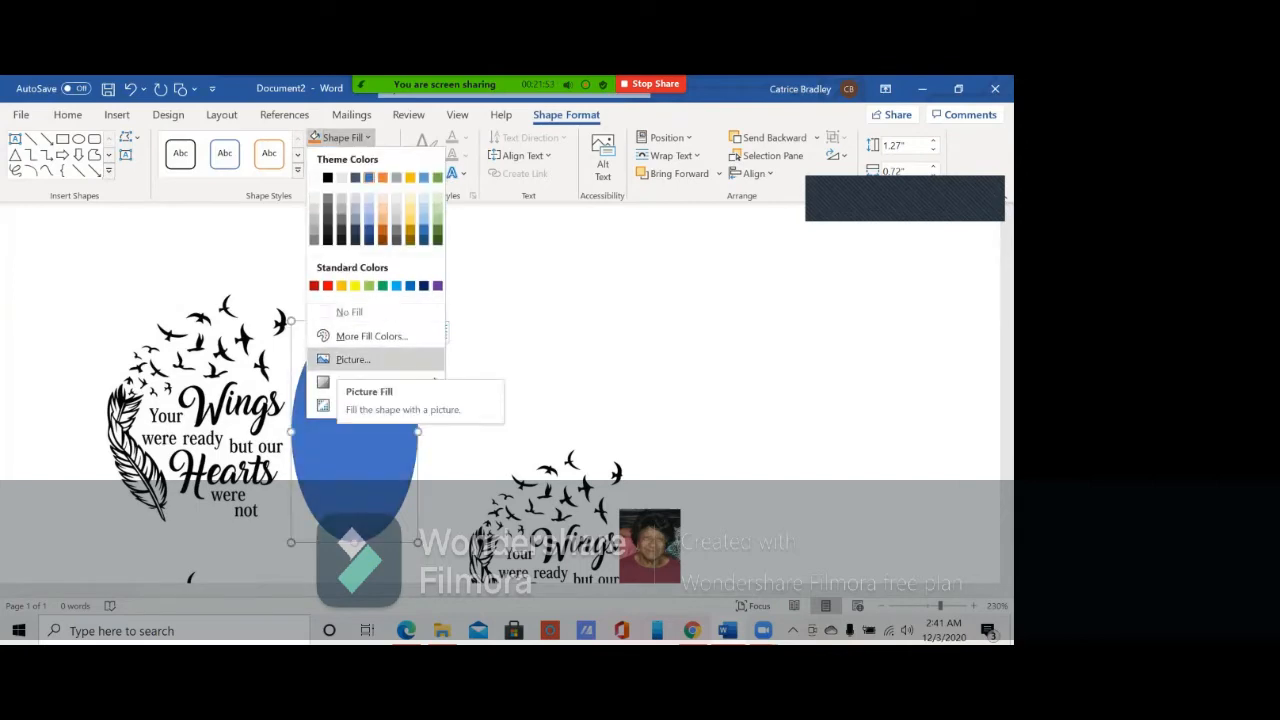
left_click(352, 359)
left_click(400, 295)
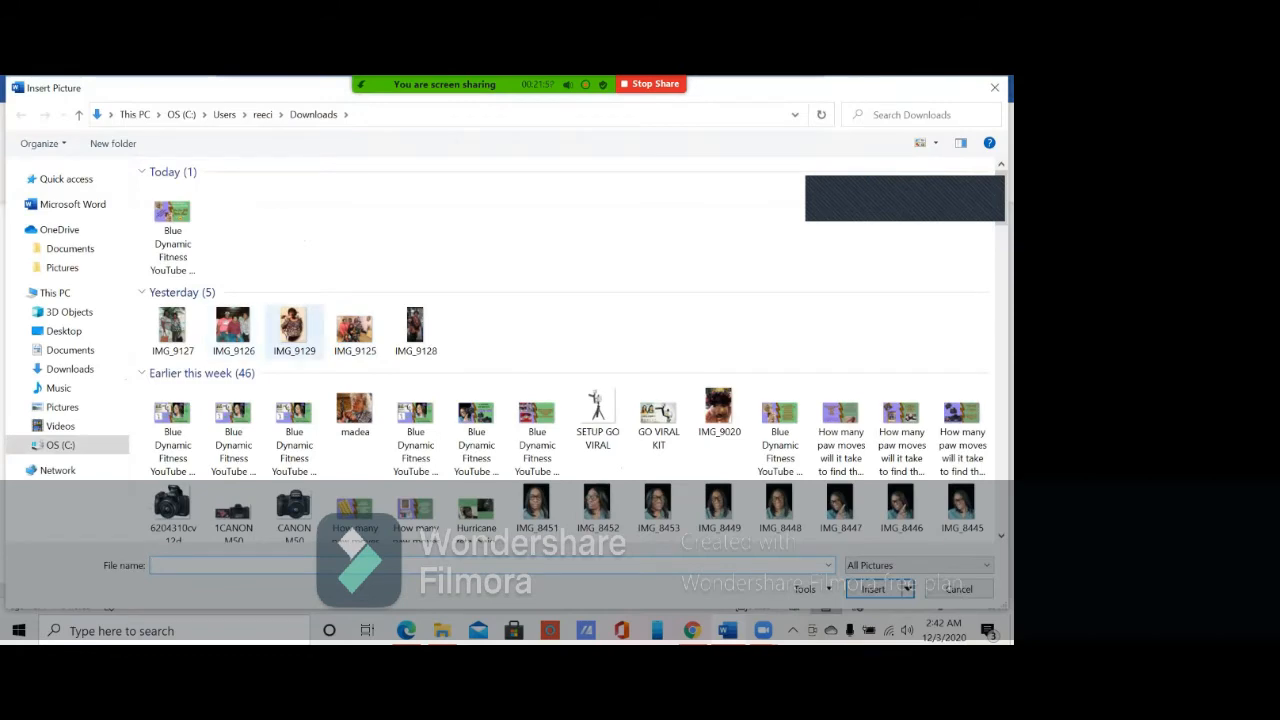
left_click(292, 325)
key("Return")
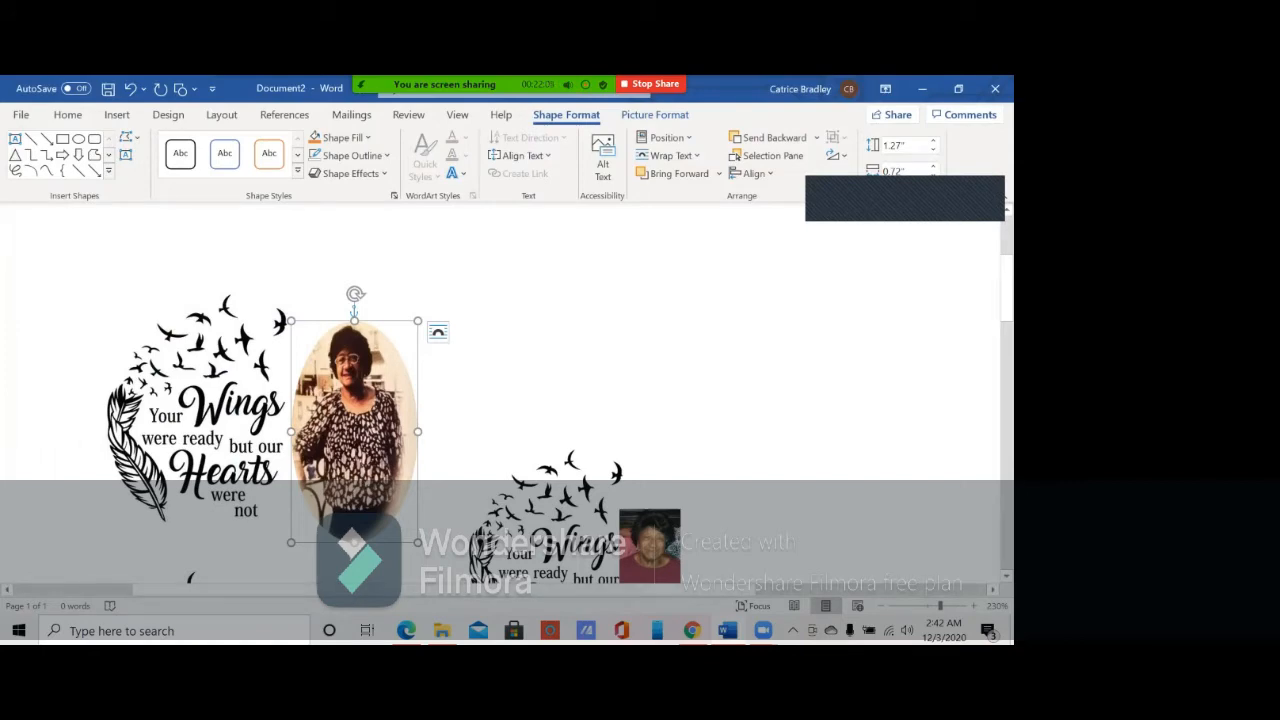
Step: Compare the options offered for the cropped rectangular photo with those for the picture-filled oval
scroll(500, 340, "down", 5)
scroll(500, 340, "up", 2)
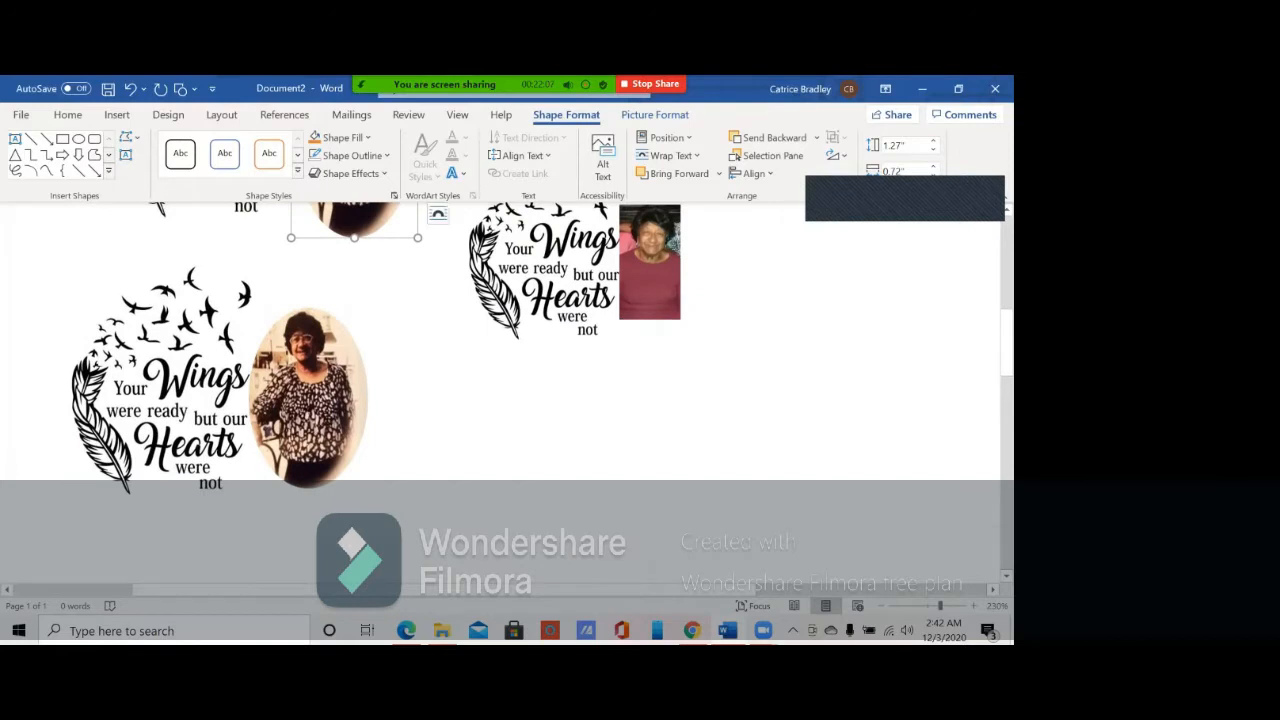
scroll(353, 285, "up", 3)
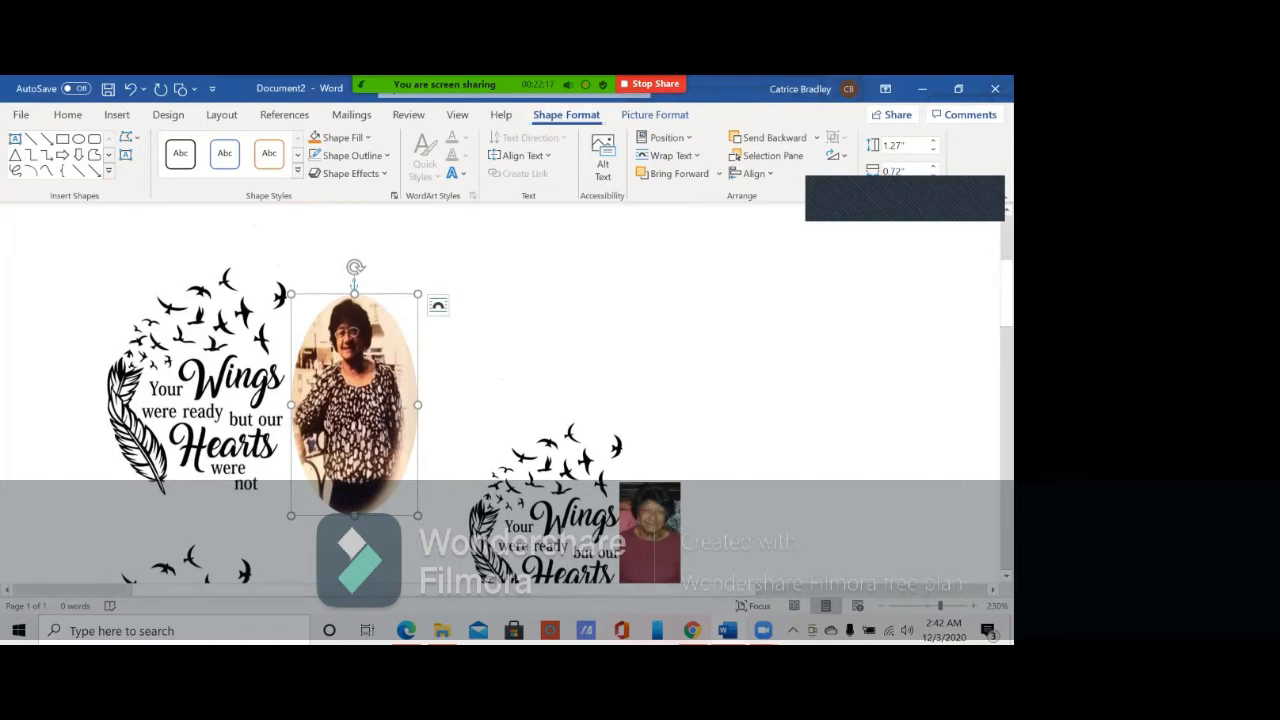
left_click(560, 330)
left_click(355, 400)
left_click(560, 350)
right_click(649, 520)
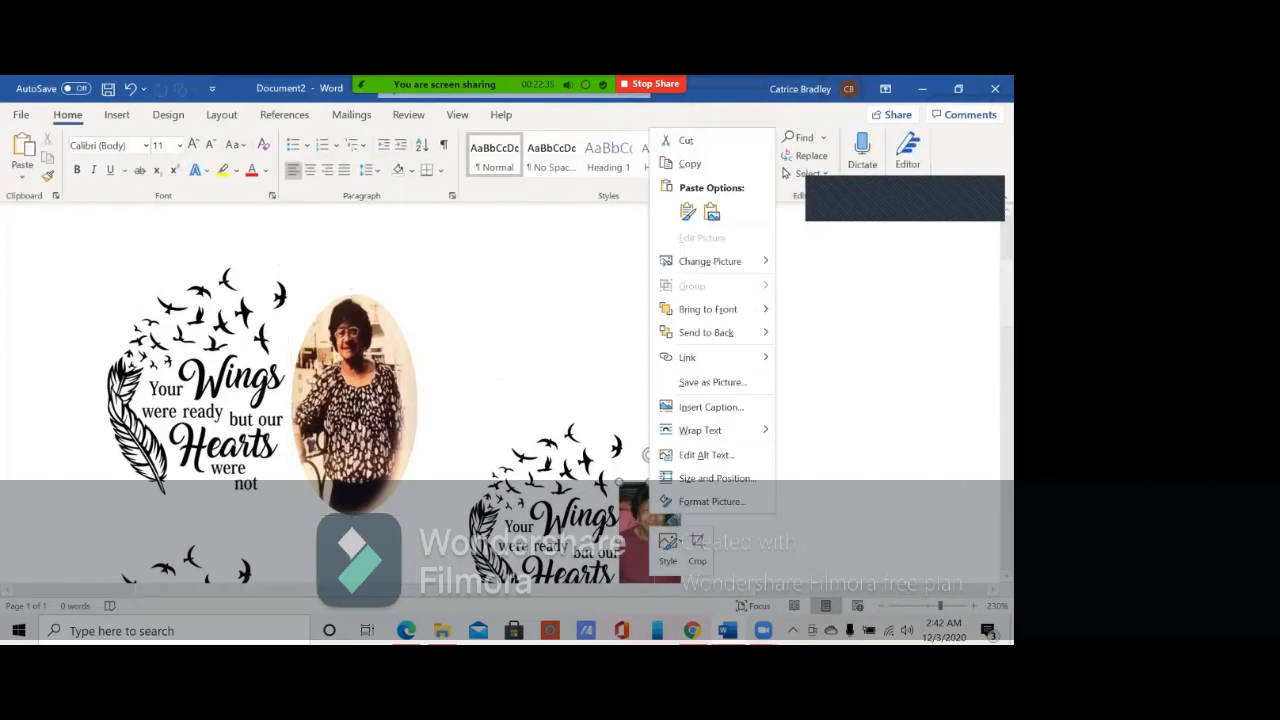
key("Escape")
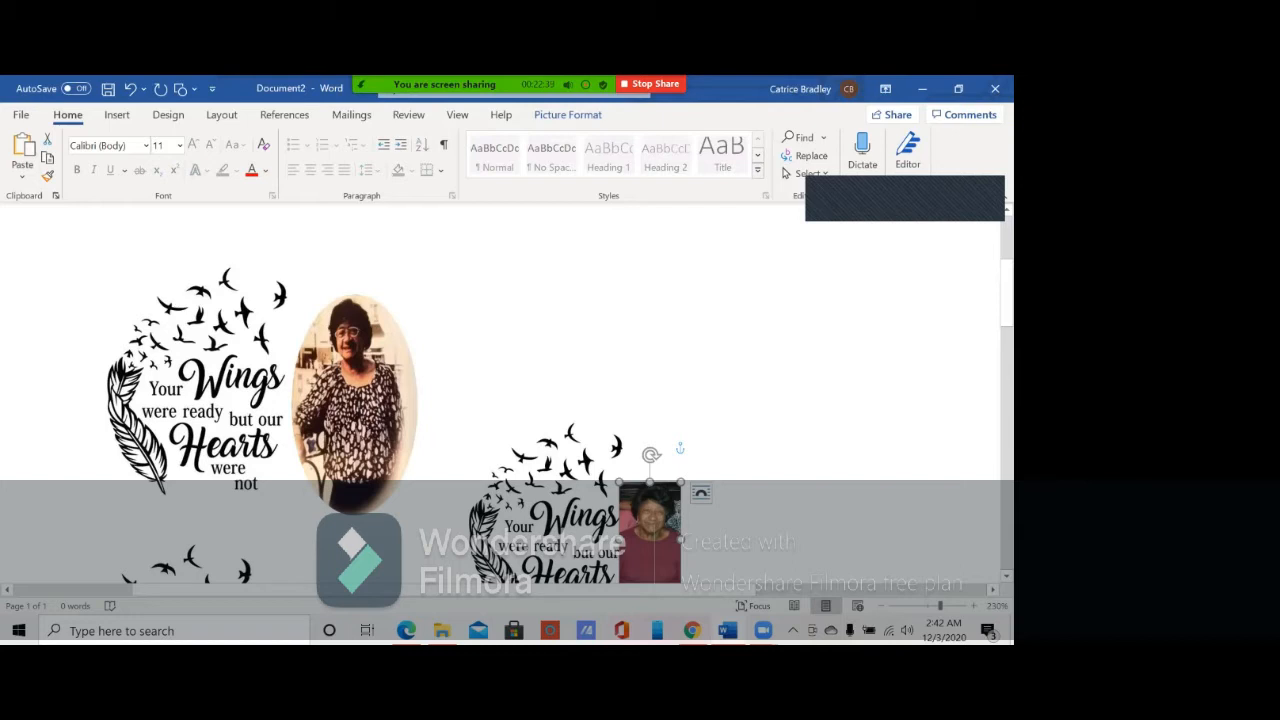
left_click(354, 404)
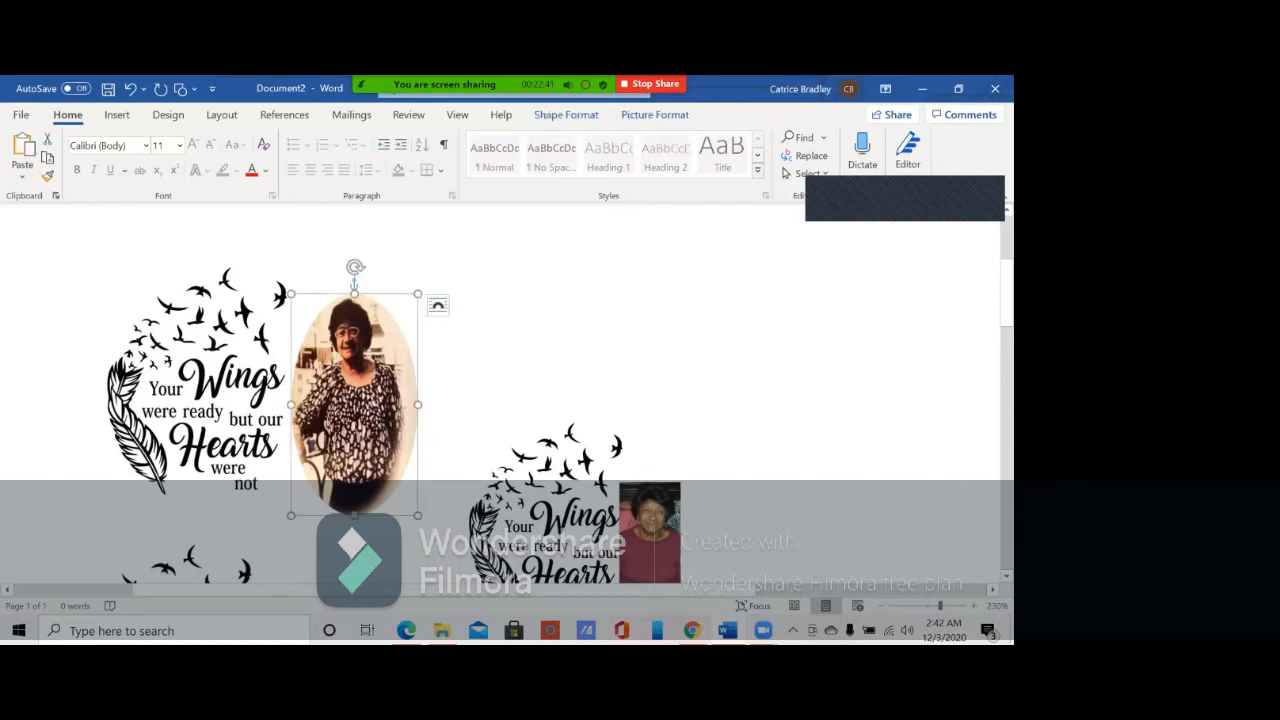
right_click(388, 400)
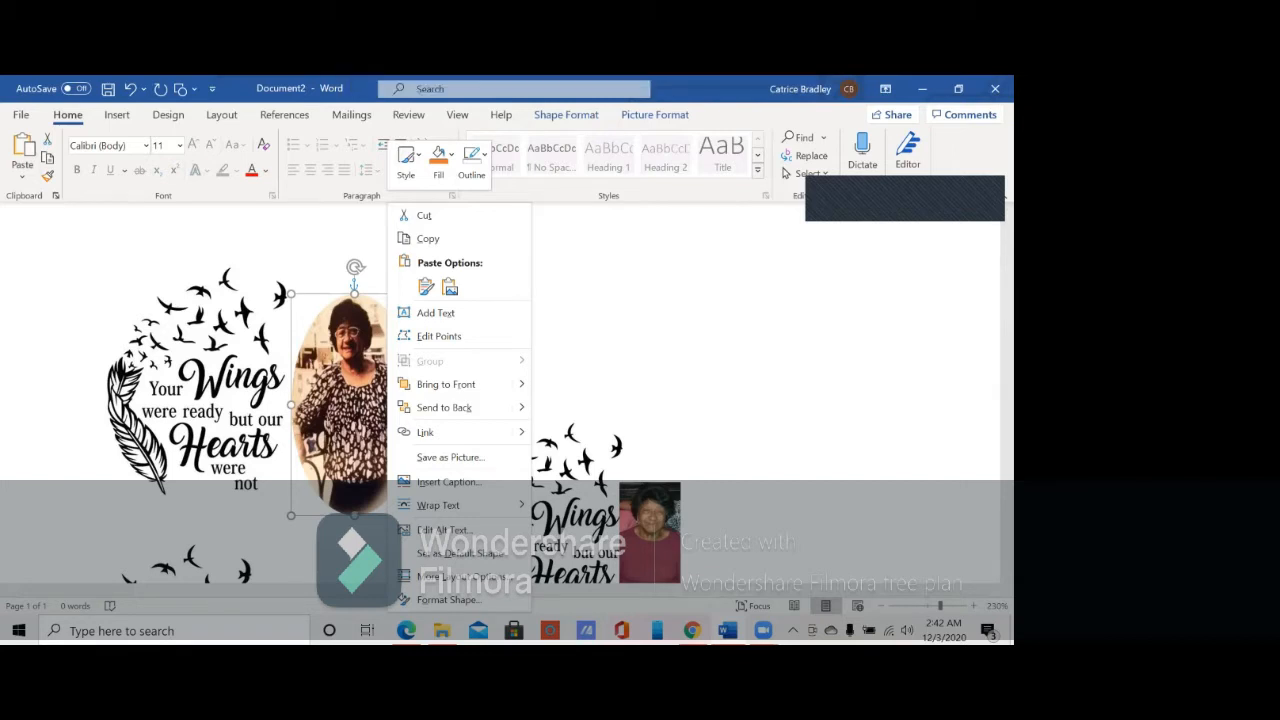
key("Escape")
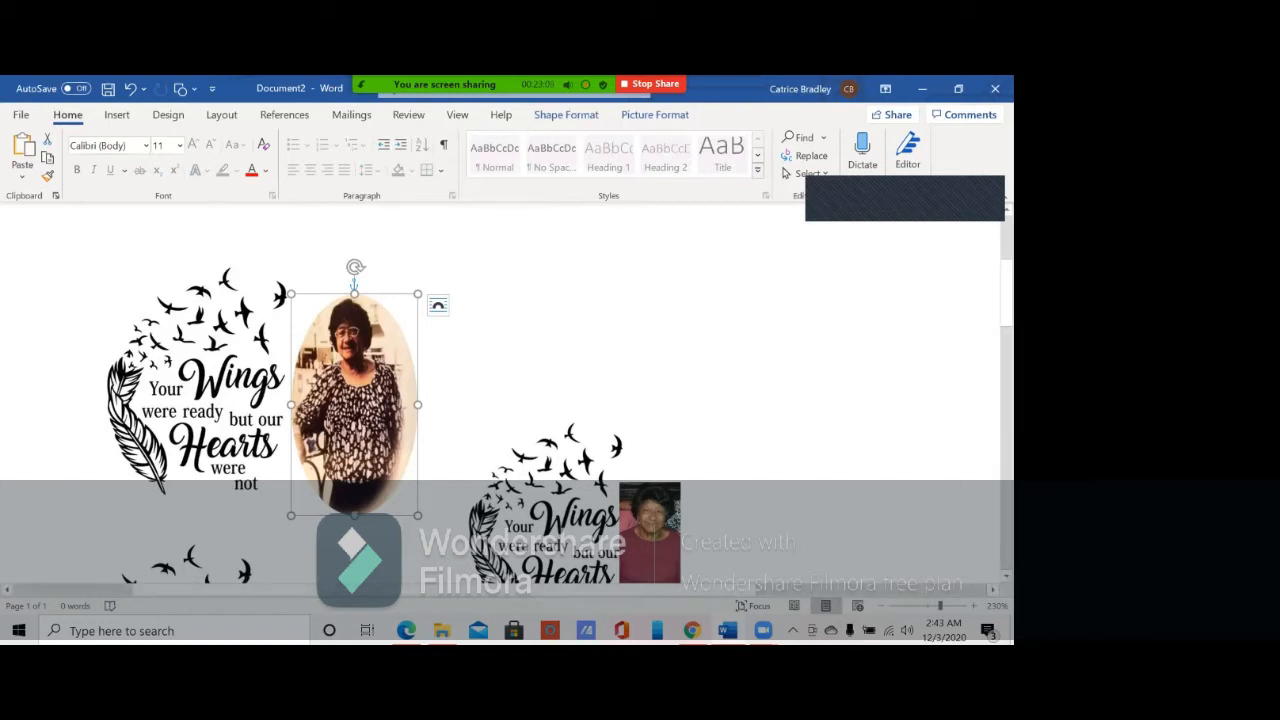
Step: Insert the picture IMG_9129 from the Downloads folder into the document as a regular picture
scroll(500, 390, "down", 3)
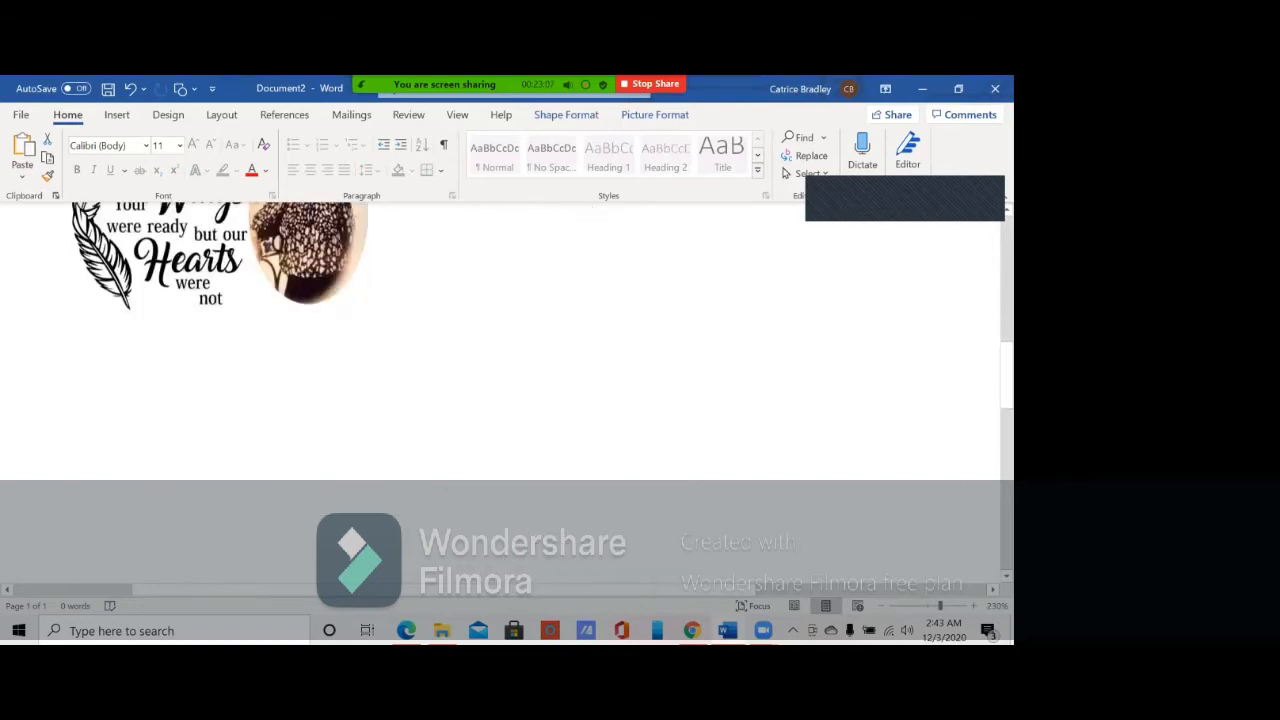
left_click(117, 115)
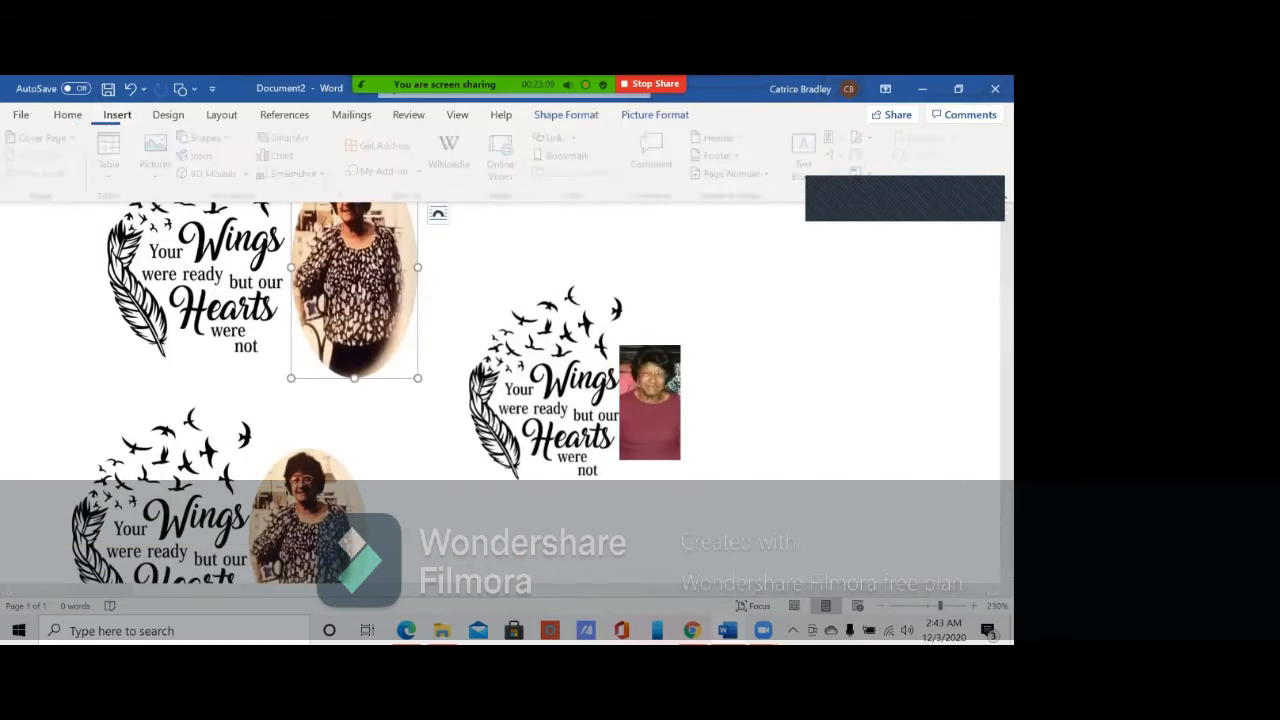
left_click(159, 157)
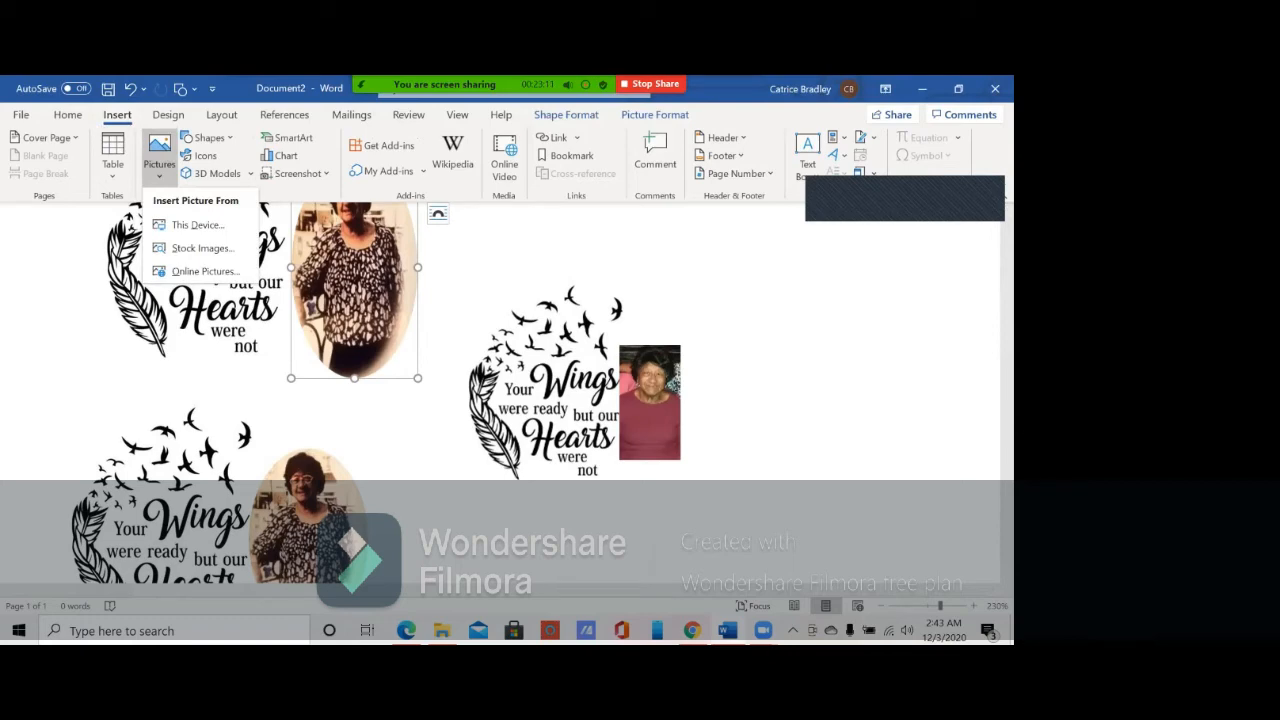
right_click(166, 224)
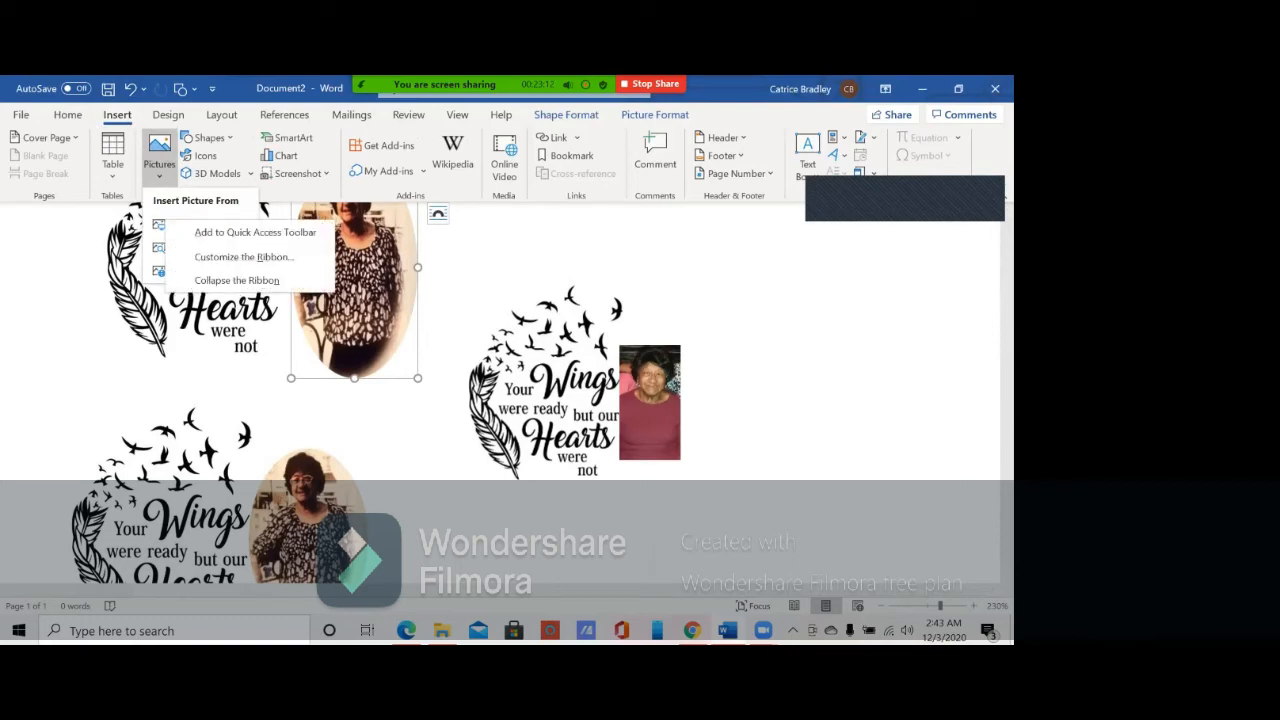
left_click(160, 224)
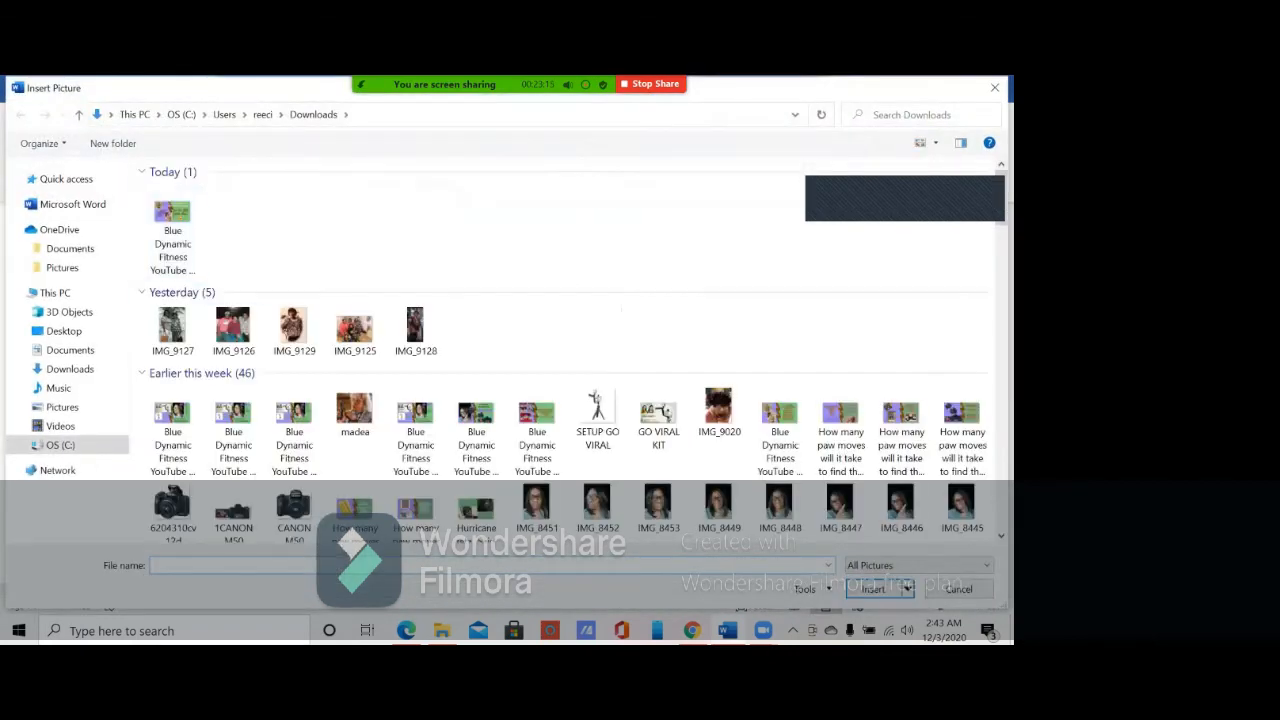
left_click(294, 330)
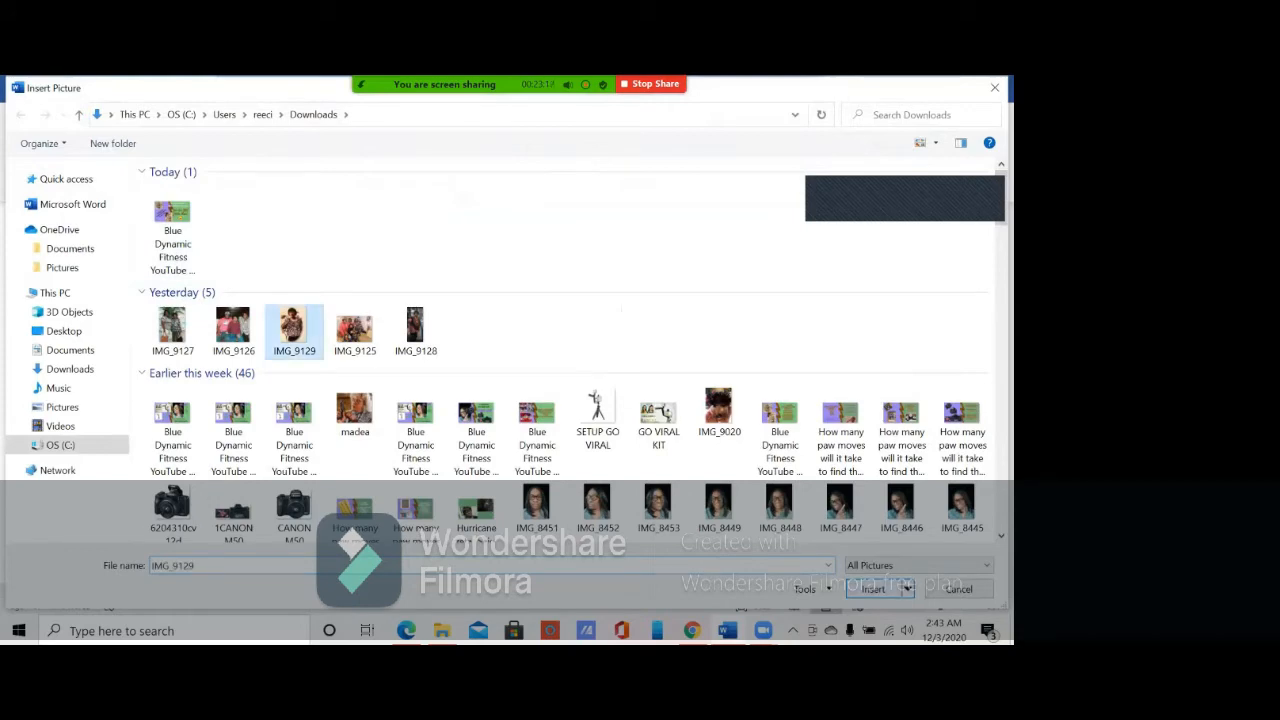
left_click(873, 589)
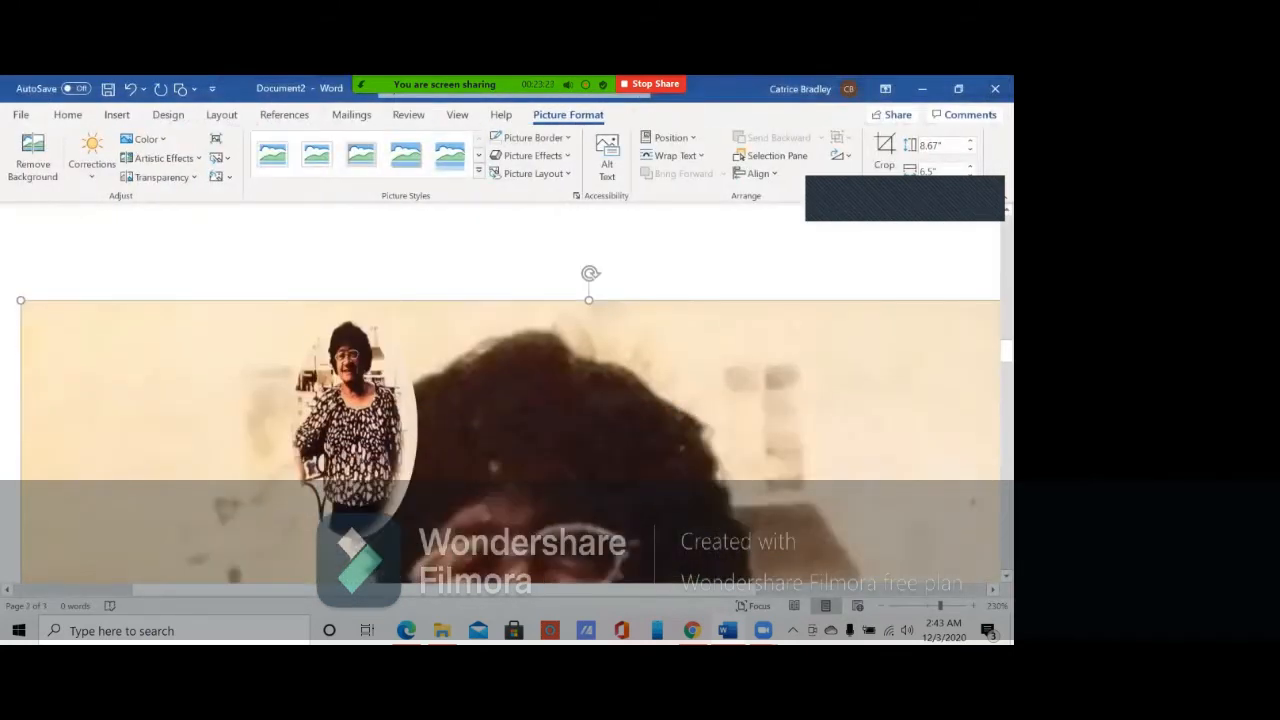
Step: Delete the picture-filled oval that belongs to the uppermost wings quote
left_click(354, 428)
key("Delete")
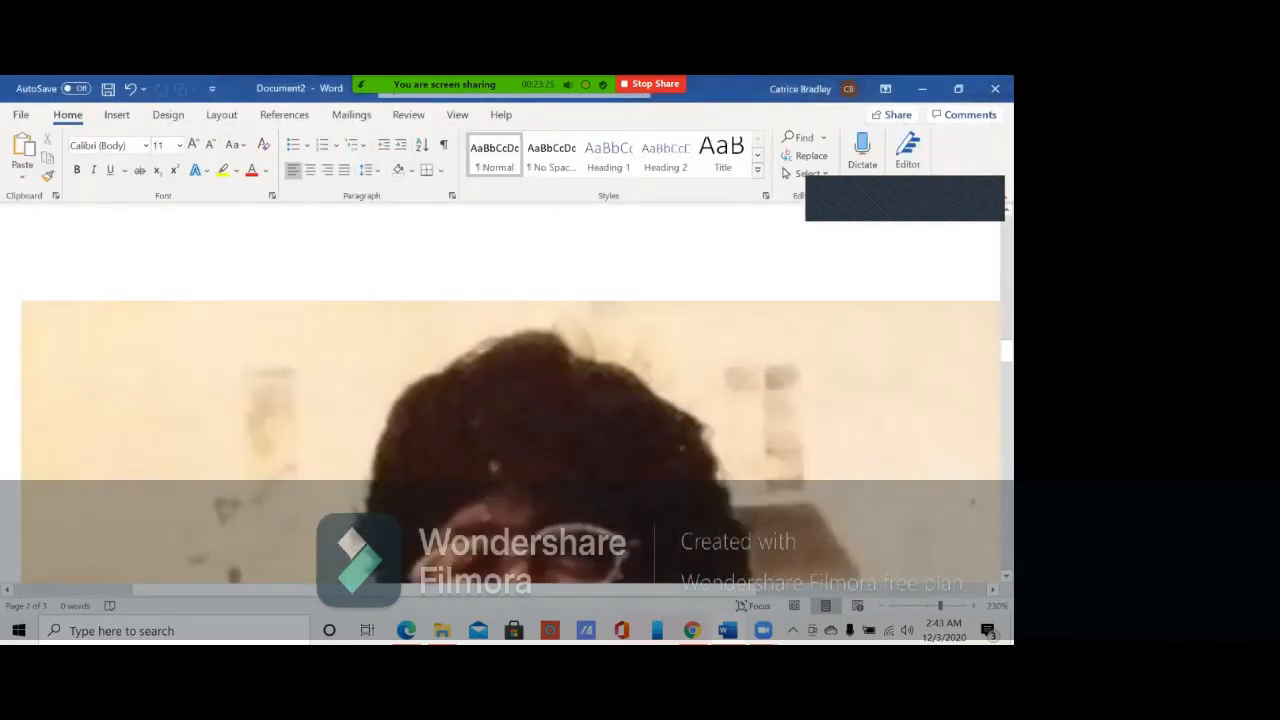
Step: Scale the inserted IMG_9129 photo down to about 6.7 by 5.02 inches
left_click(430, 430)
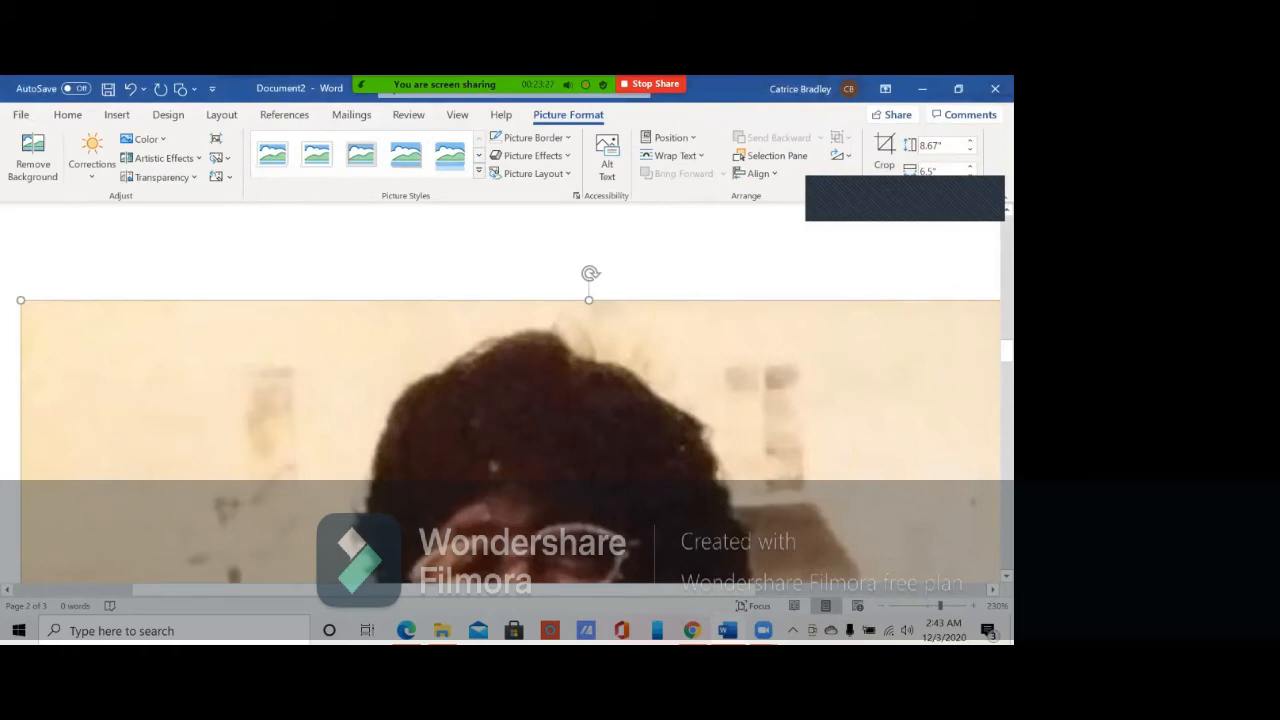
left_click_drag(21, 300, 280, 550)
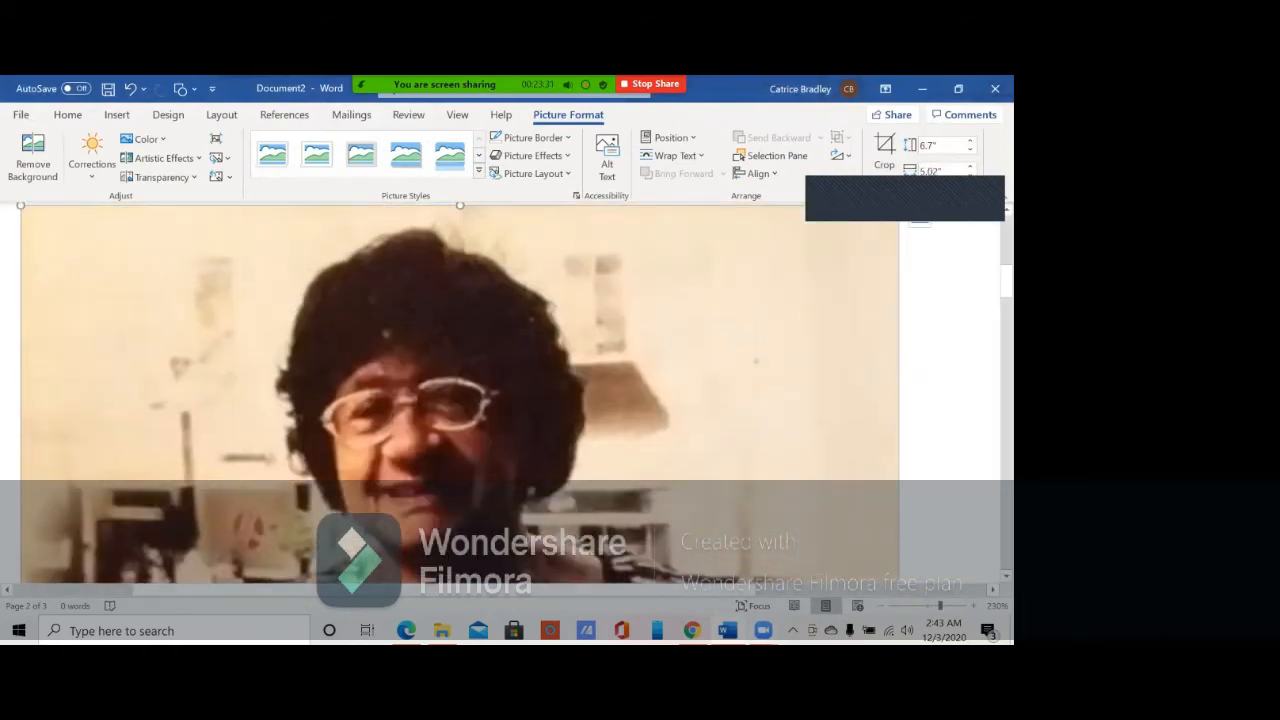
scroll(460, 400, "down", 3)
scroll(460, 400, "up", 4)
scroll(460, 400, "up", 3)
scroll(460, 400, "down", 5)
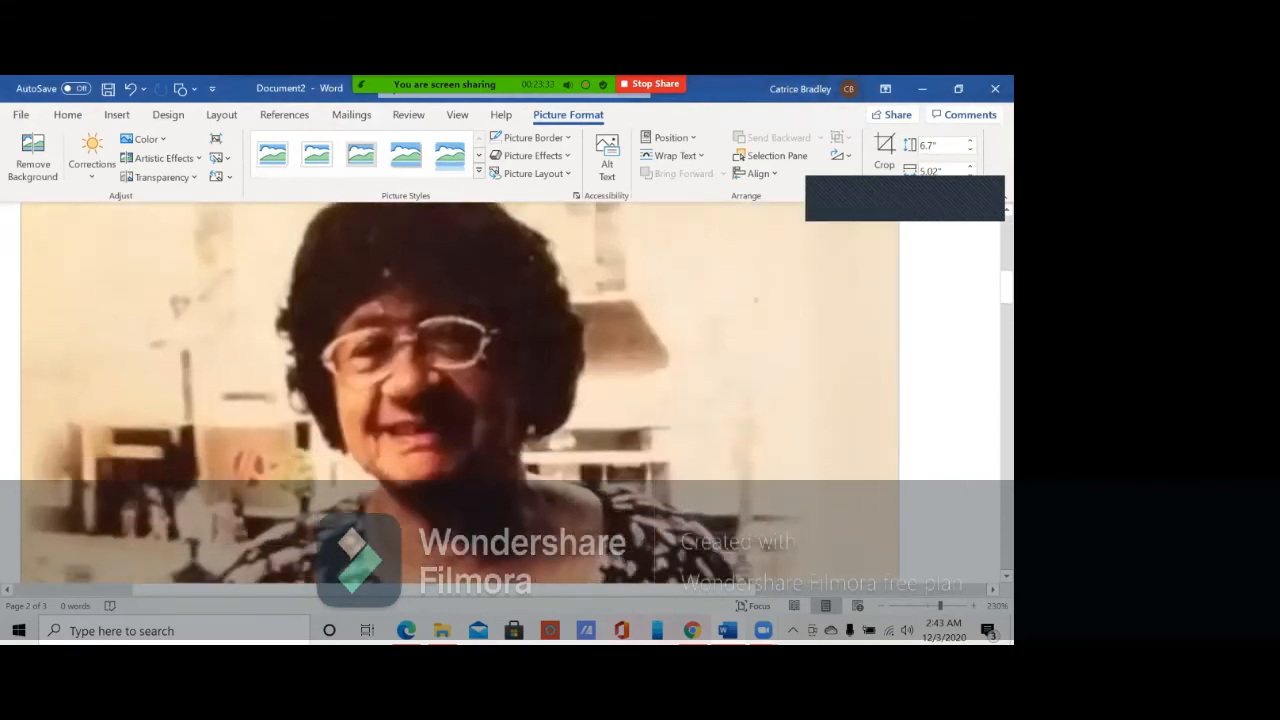
scroll(460, 400, "up", 1)
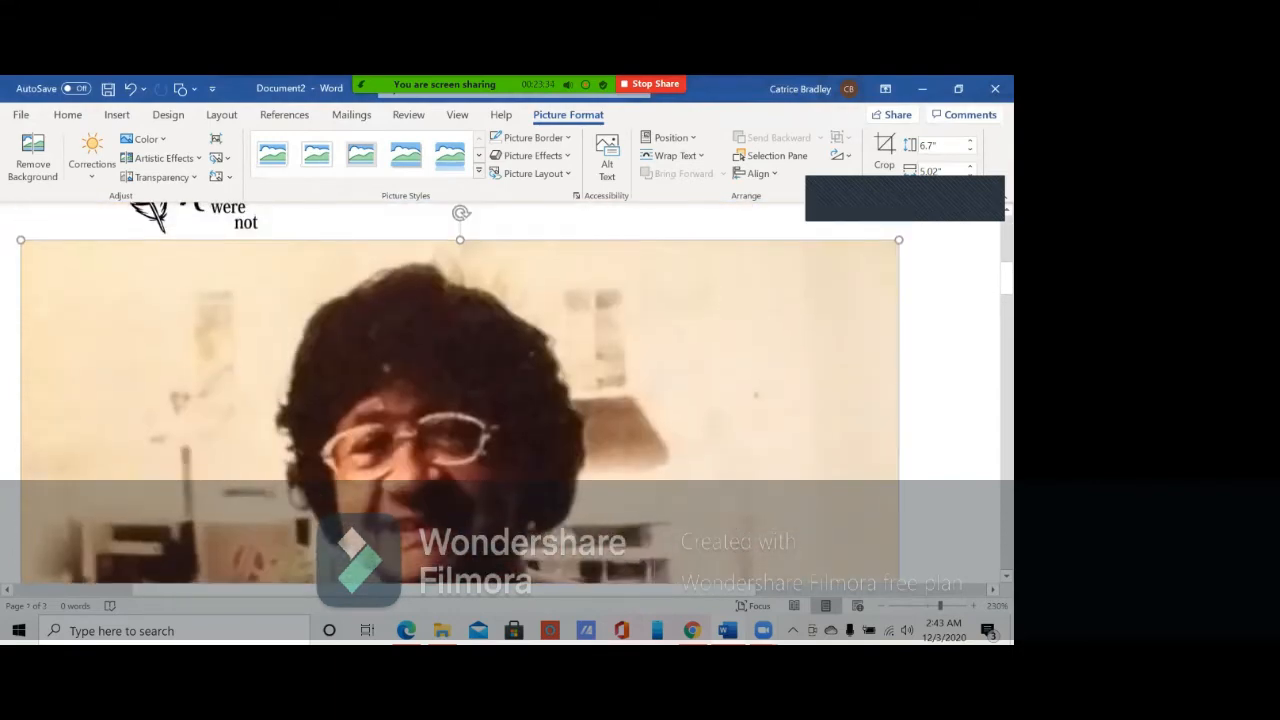
Step: Crop the large photo, mainly from its left edge, to about 6.38 inches high and 3.56 inches wide
left_click(885, 150)
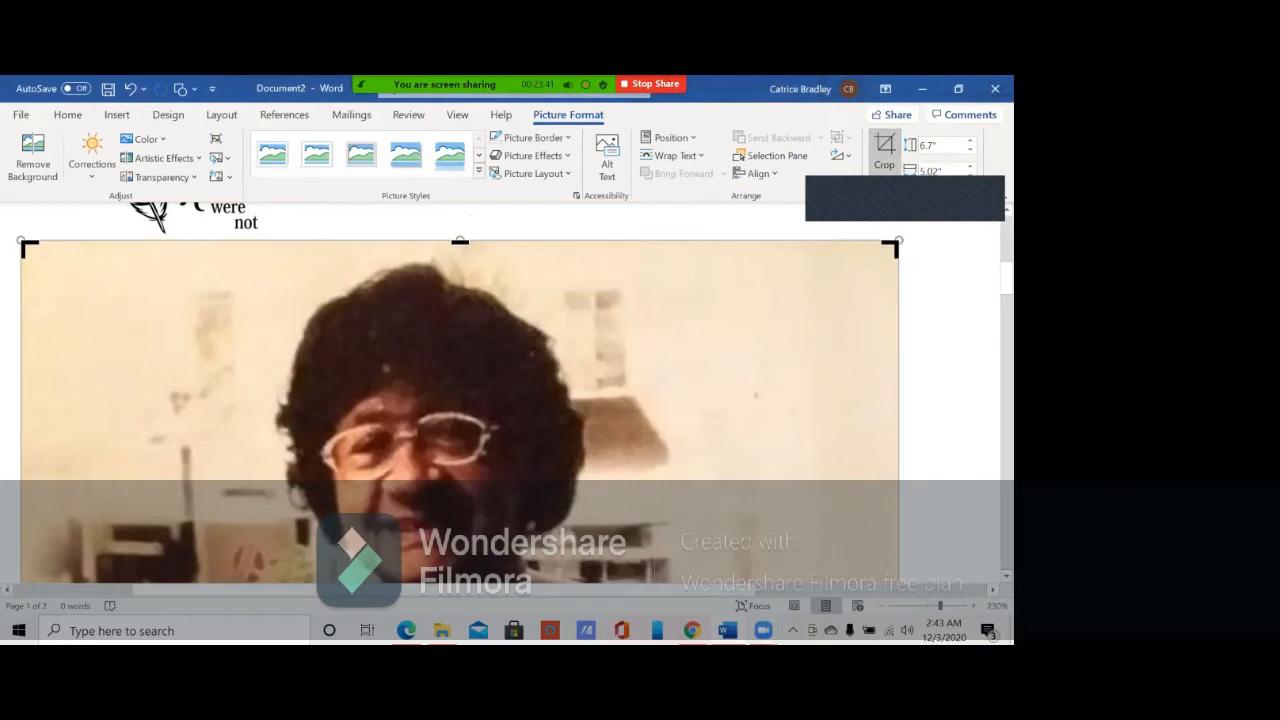
left_click_drag(22, 410, 373, 410)
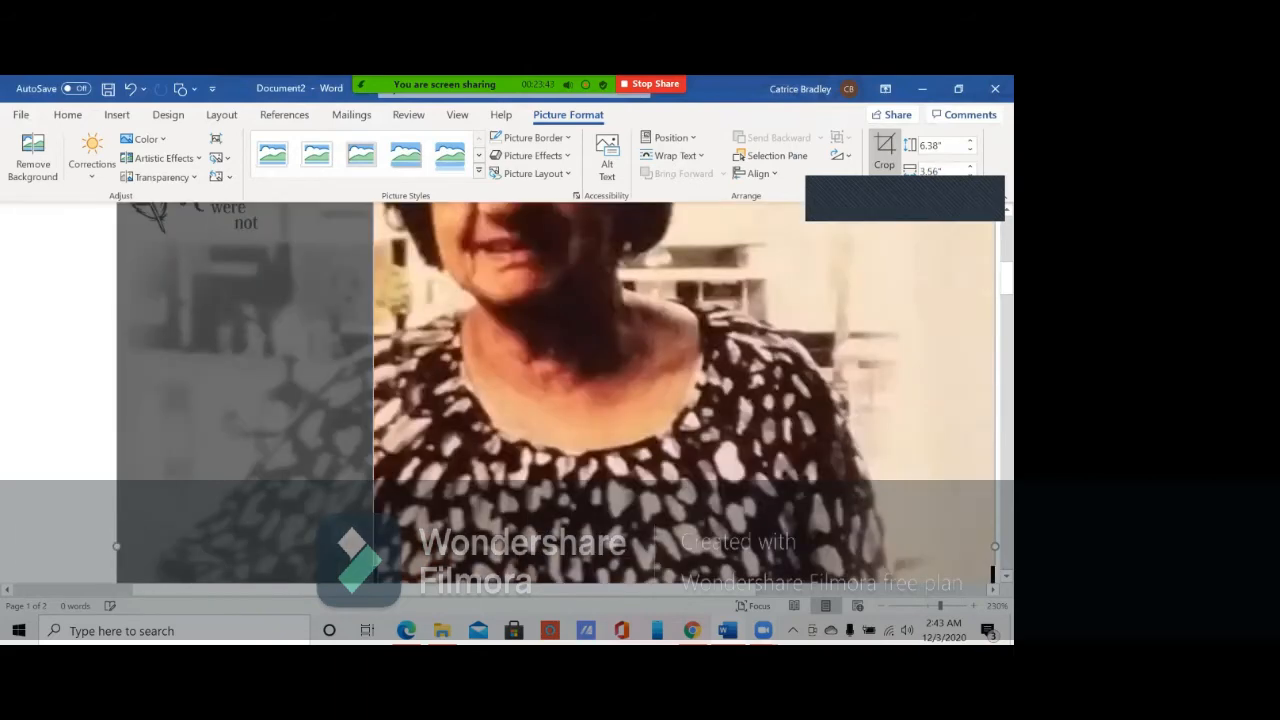
left_click(36, 356)
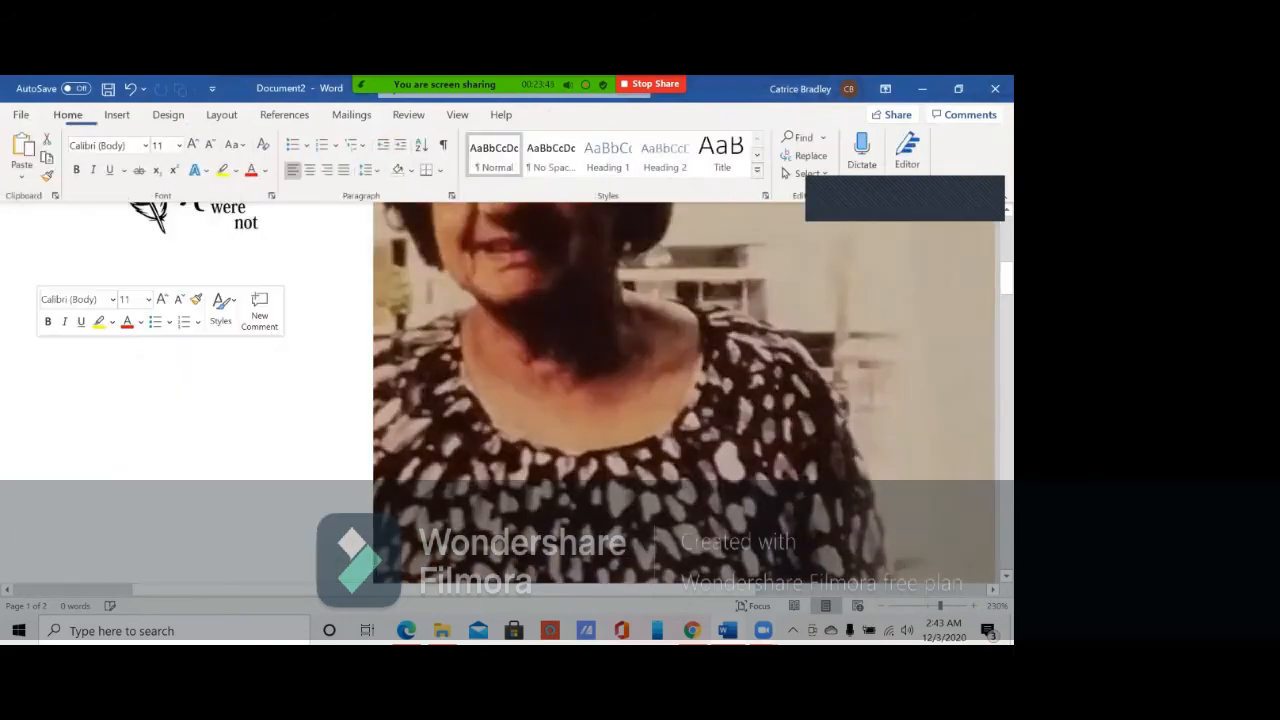
Step: Look over the options offered for the cropped large photo and delete it from the page
scroll(500, 393, "up", 3)
scroll(500, 393, "up", 5)
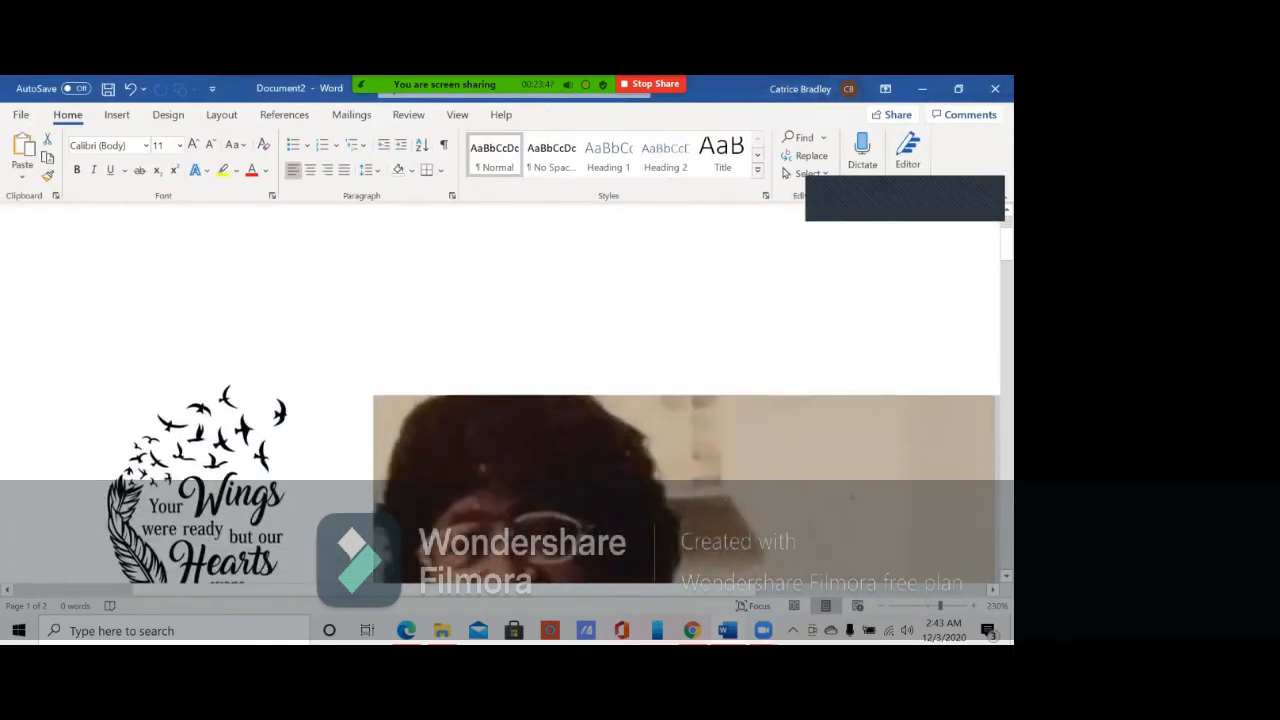
right_click(500, 532)
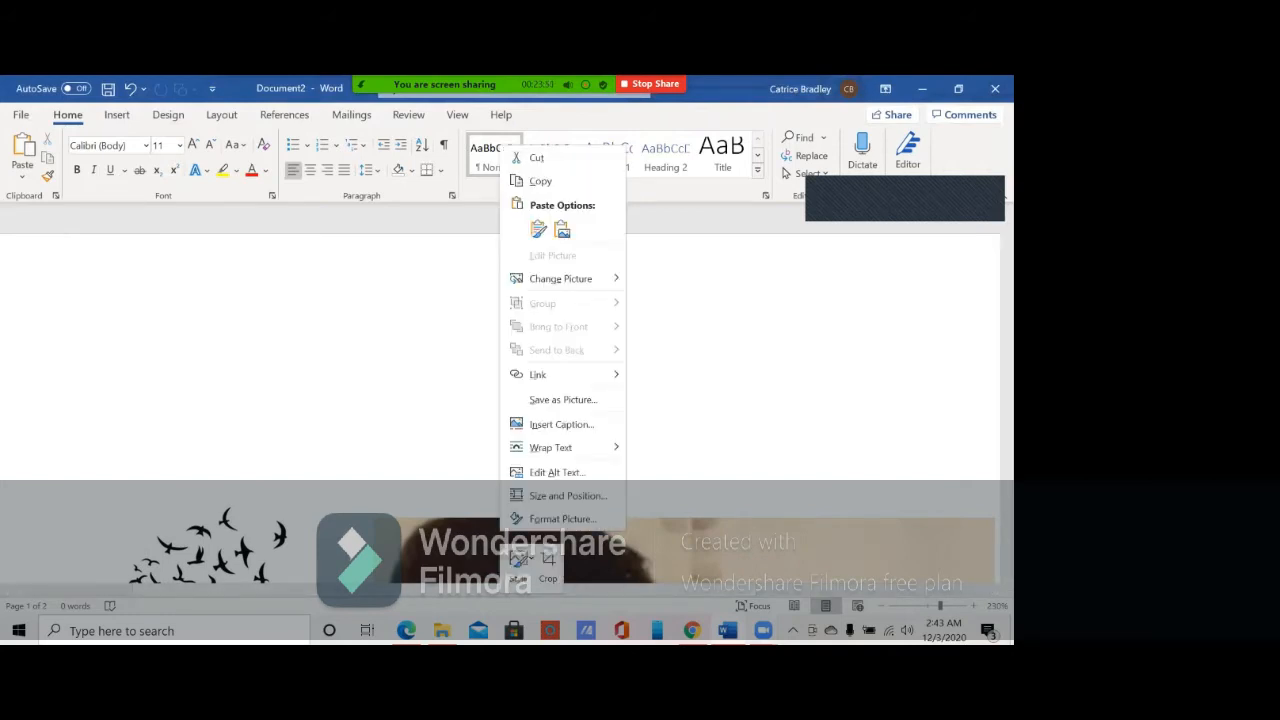
key("Escape")
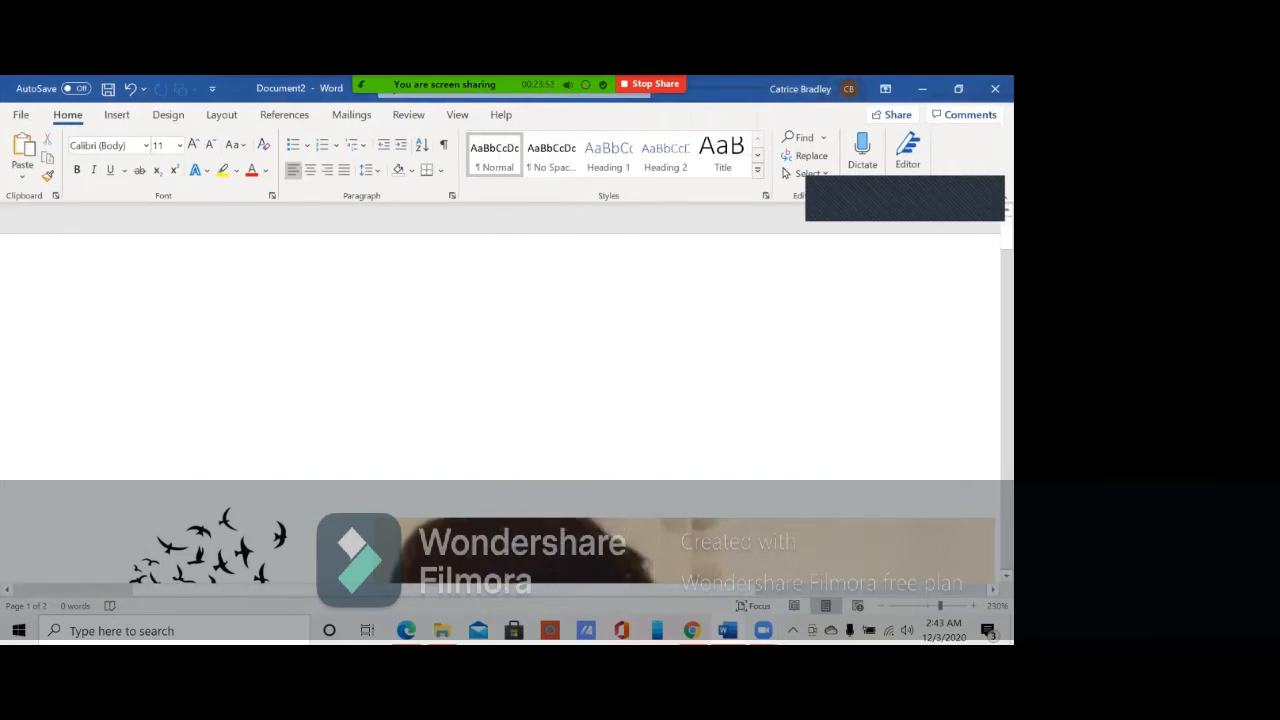
right_click(693, 552)
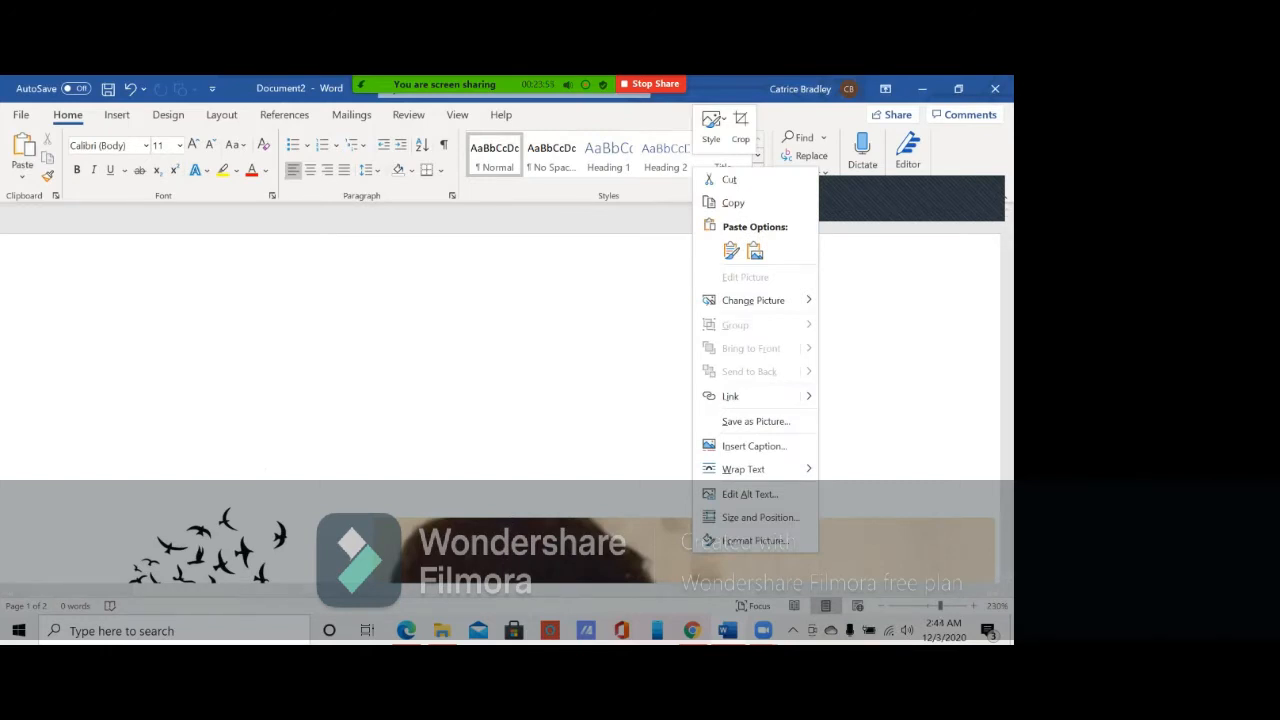
key("Escape")
key("Delete")
Step: Delete the uppermost wings quote that has no photo beside it
scroll(500, 400, "down", 5)
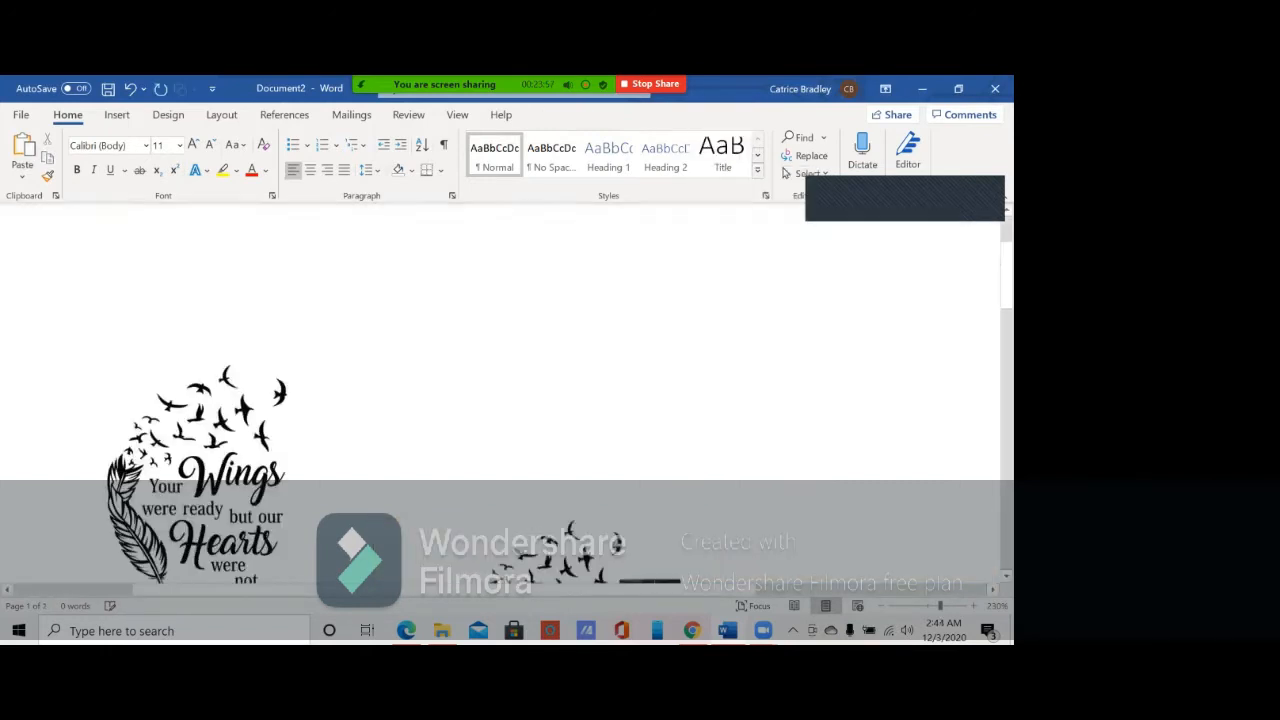
scroll(500, 400, "up", 1)
scroll(500, 400, "up", 2)
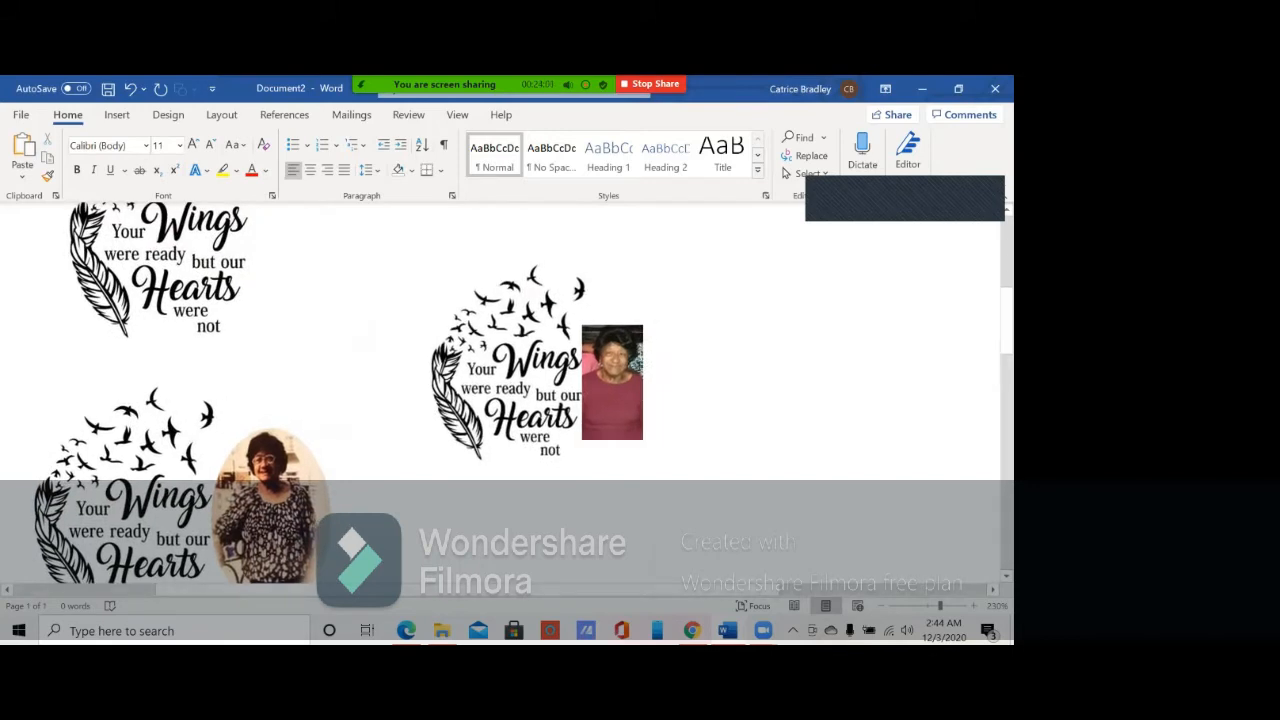
left_click(170, 275)
key("Delete")
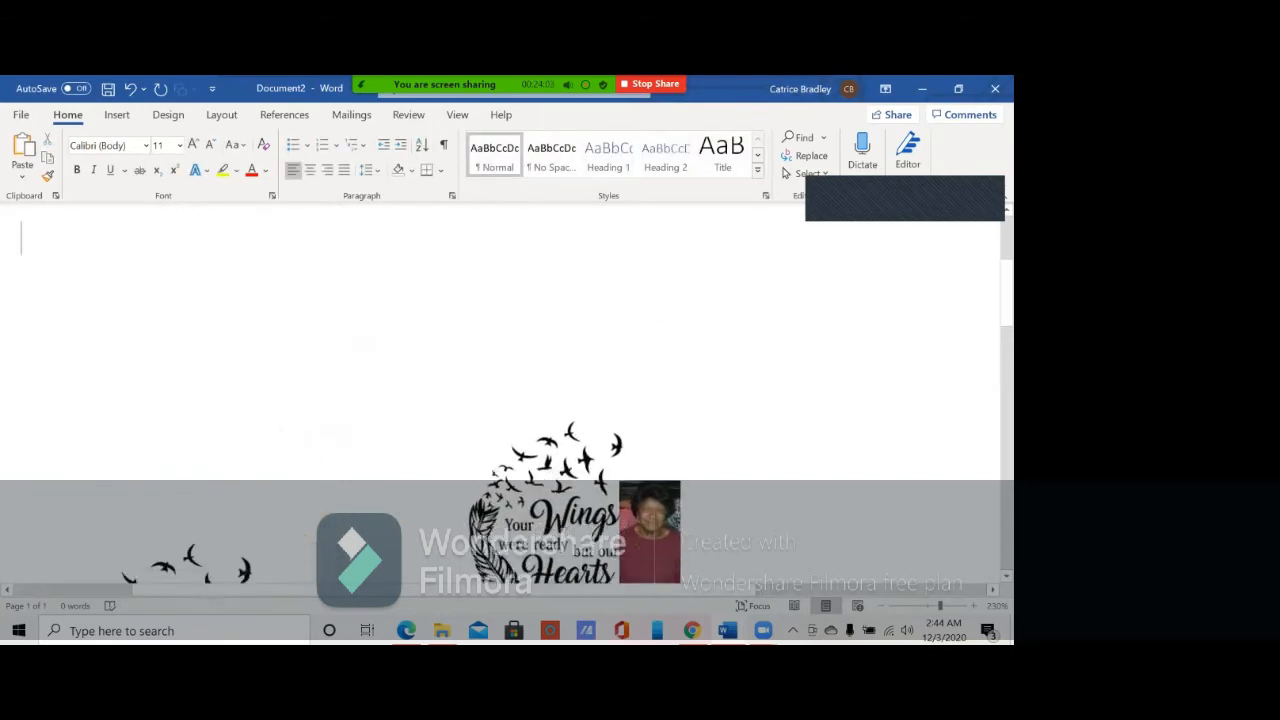
Step: Move the wings quote beside the remaining oval photo up and to the right, into the freed space on the page
scroll(500, 340, "down", 5)
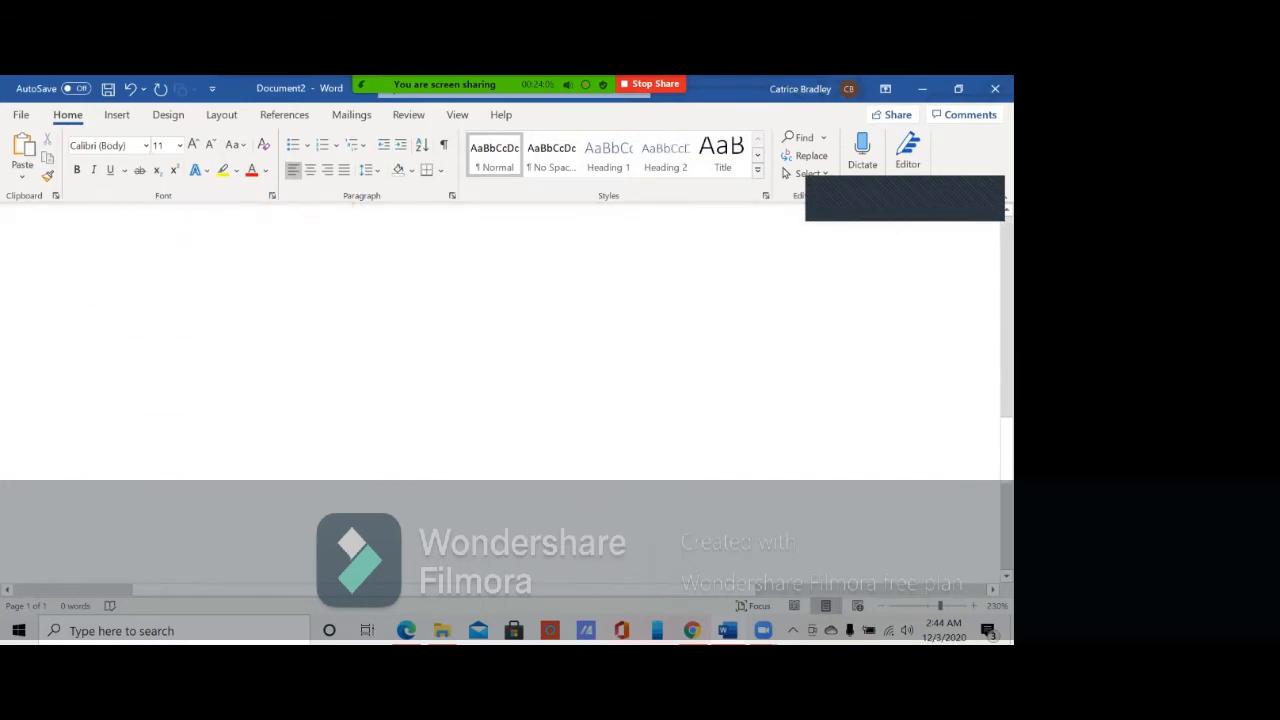
scroll(500, 340, "up", 5)
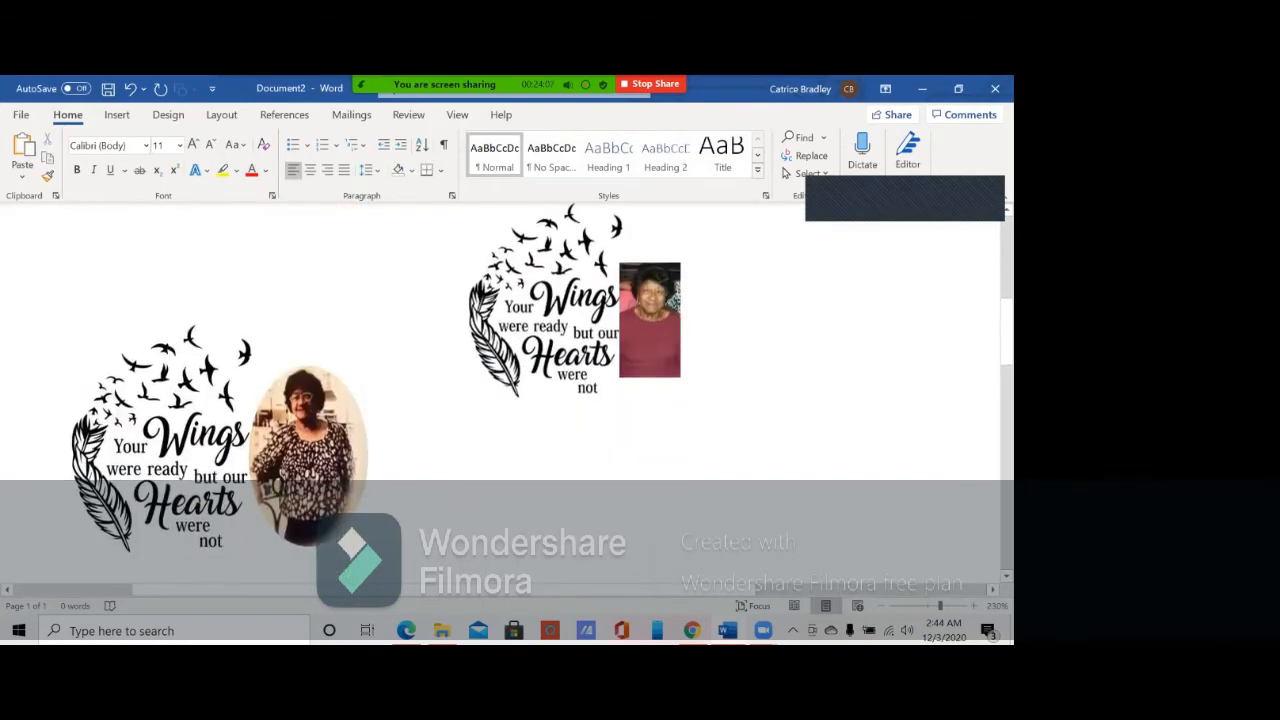
left_click_drag(160, 440, 226, 357)
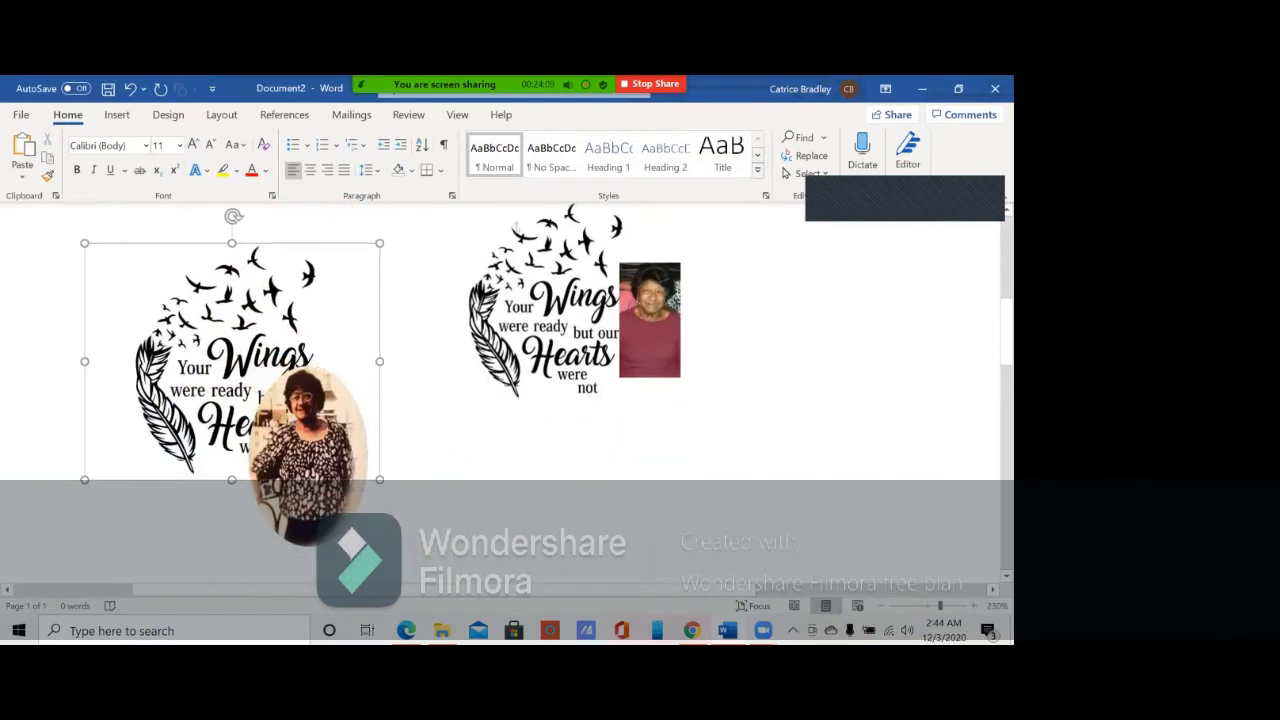